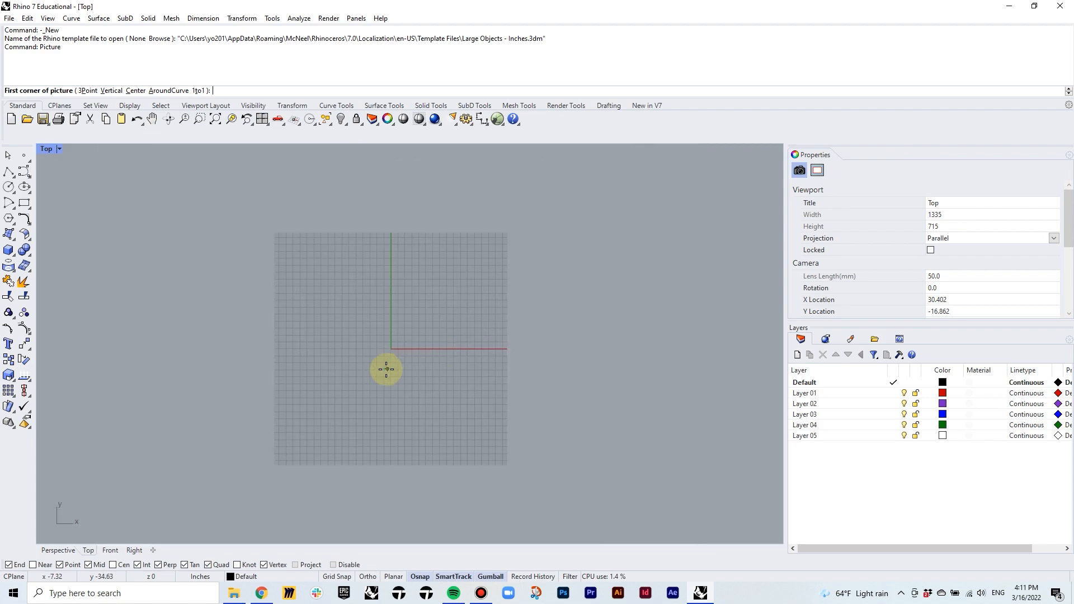
Place the abbot kinney plan.jpg aerial picture in the Top view by its two opposite corners
left_click(386, 368)
scroll(610, 291, "down", 8)
left_click(701, 240)
Scale the aerial picture by reference so that its 10 m scale bar measures 10m
scroll(700, 311, "up", 15)
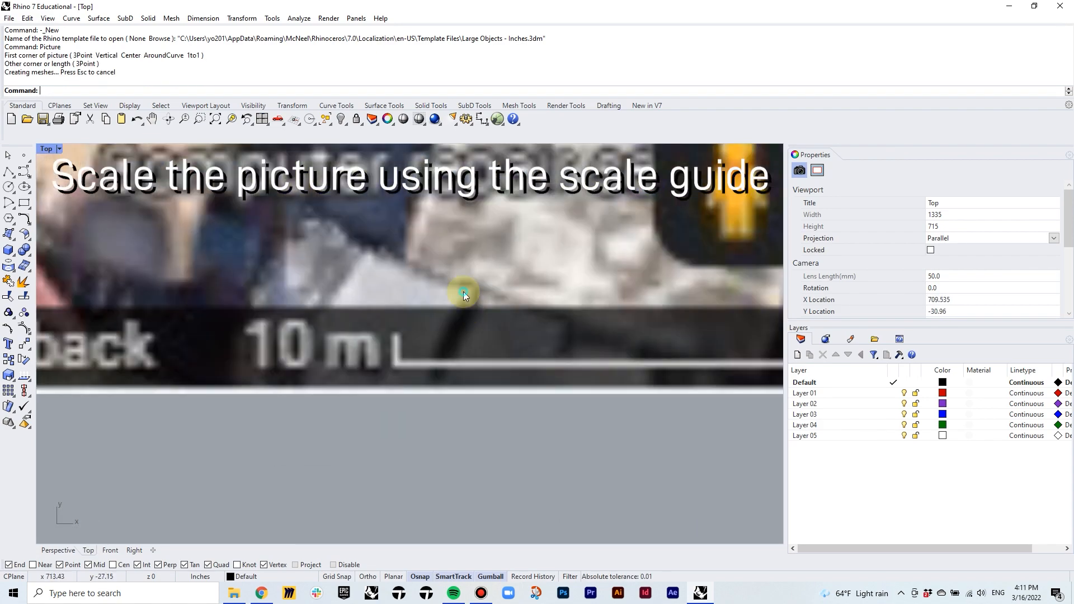
left_click(463, 291)
type("SC")
key("Return")
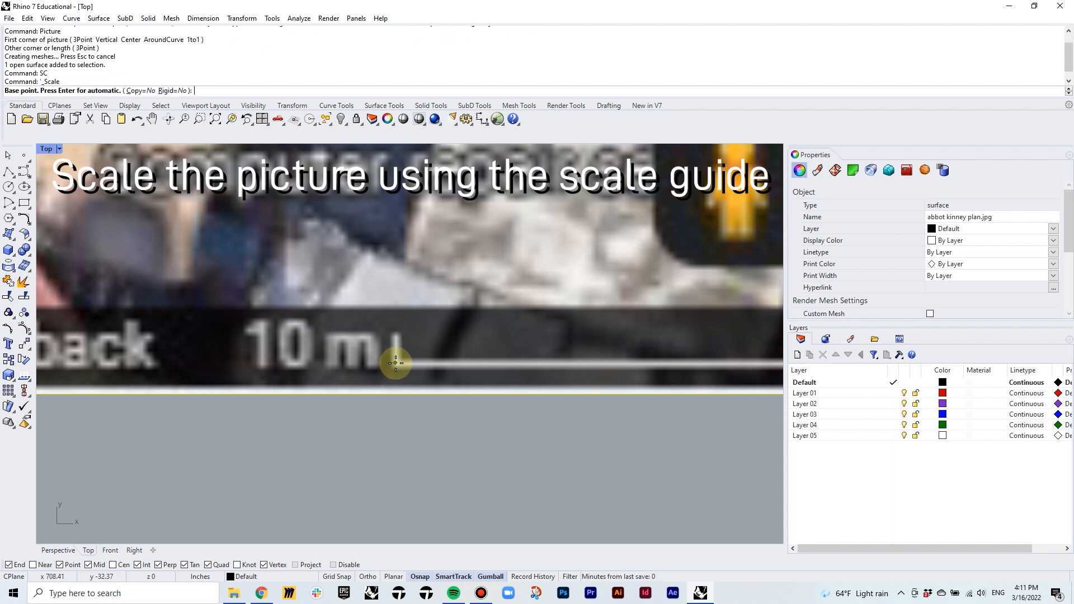
scroll(581, 361, "down", 5)
scroll(609, 364, "up", 10)
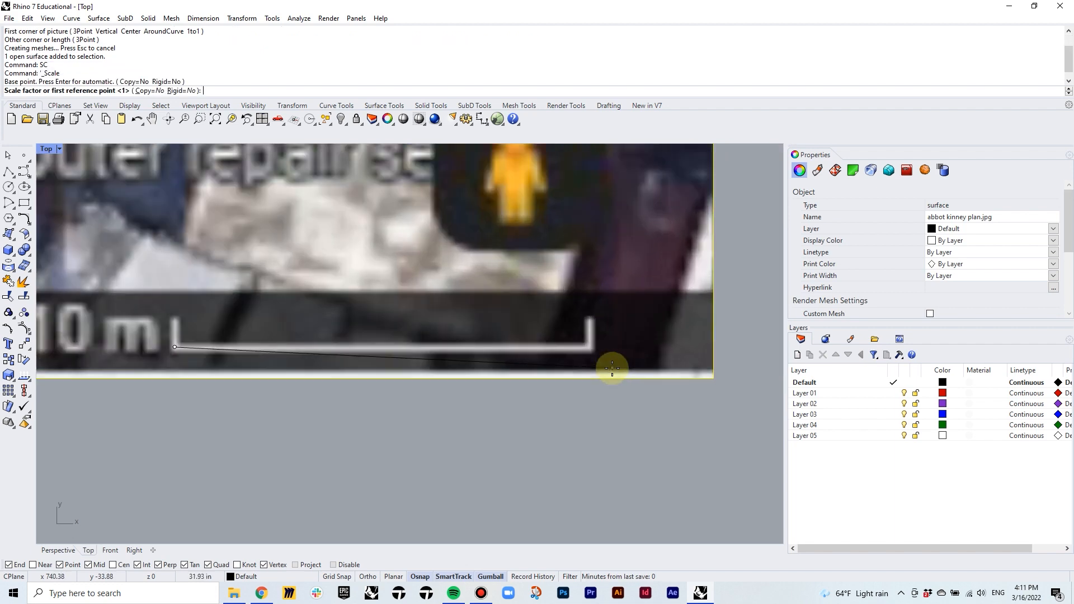
left_click(557, 318)
scroll(581, 327, "down", 6)
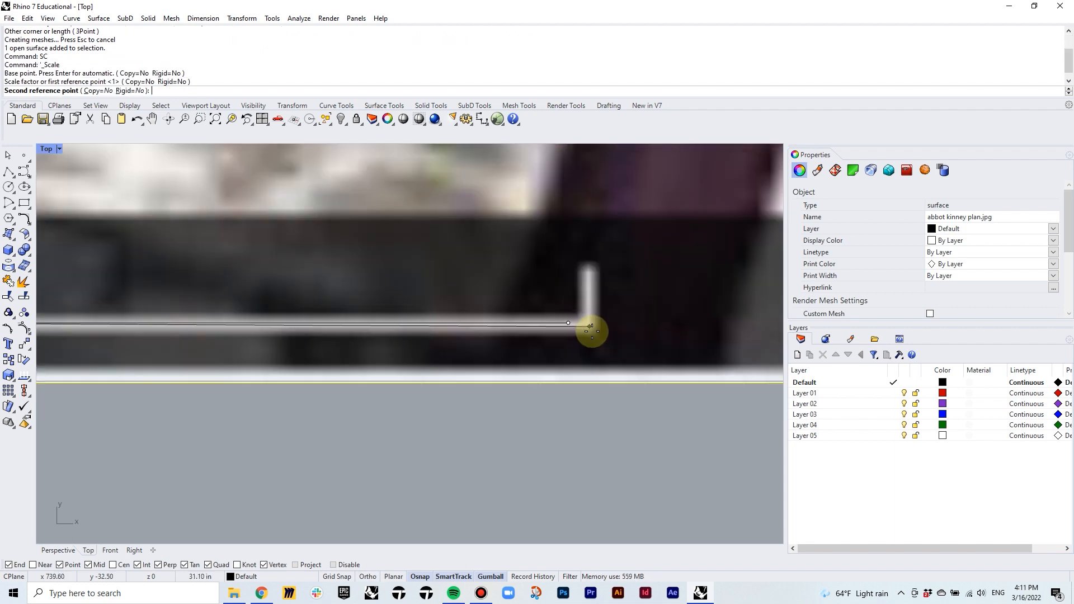
scroll(593, 336, "down", 4)
type("10")
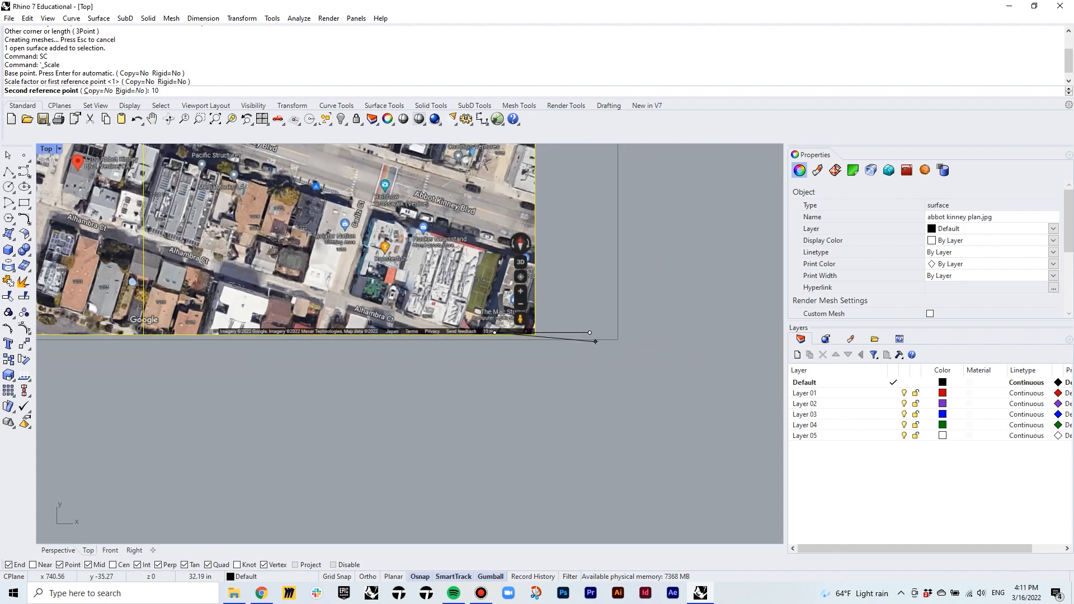
type("m")
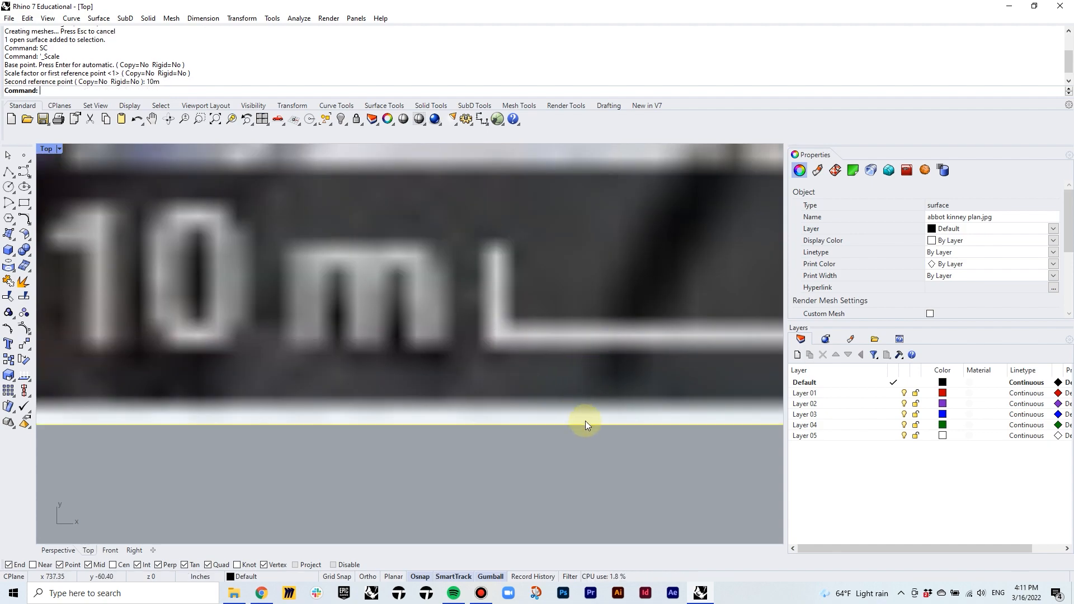
scroll(586, 420, "down", 10)
key("Escape")
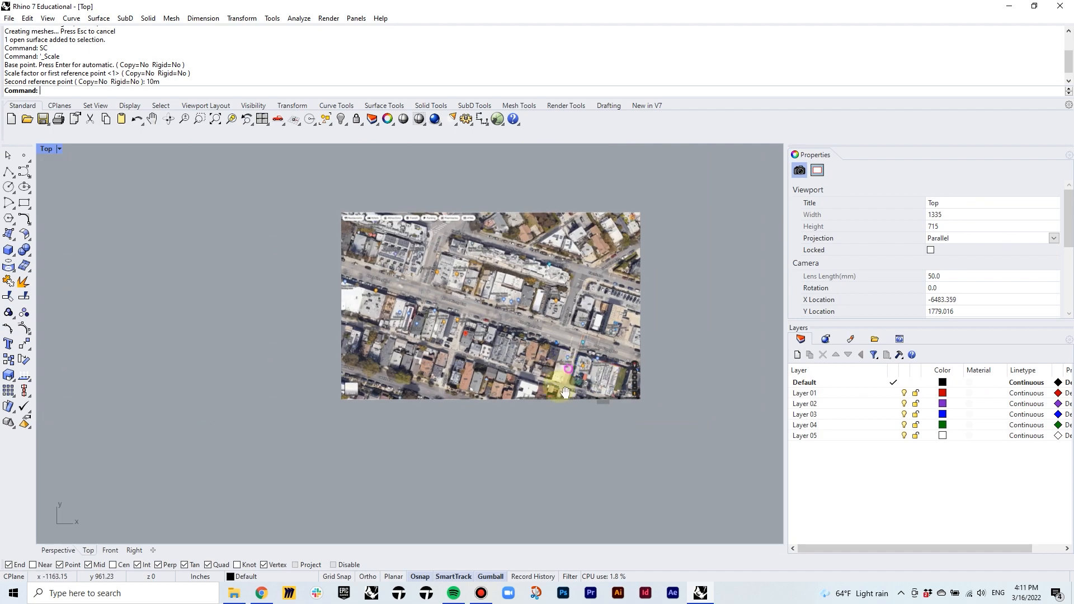
Rotate the aerial picture by reference points along the street so that Abbot Kinney Blvd runs horizontally
scroll(559, 380, "up", 5)
left_click(515, 381)
right_click_drag(515, 381, 527, 343)
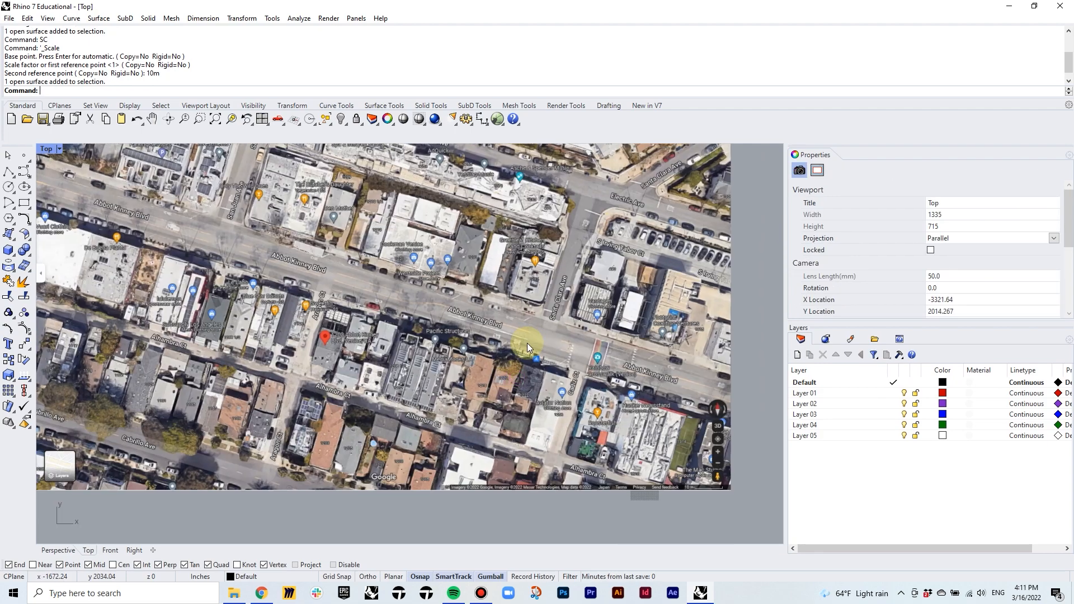
right_click_drag(354, 259, 459, 336)
scroll(451, 293, "up", 4)
scroll(451, 293, "down", 8)
left_click(450, 294)
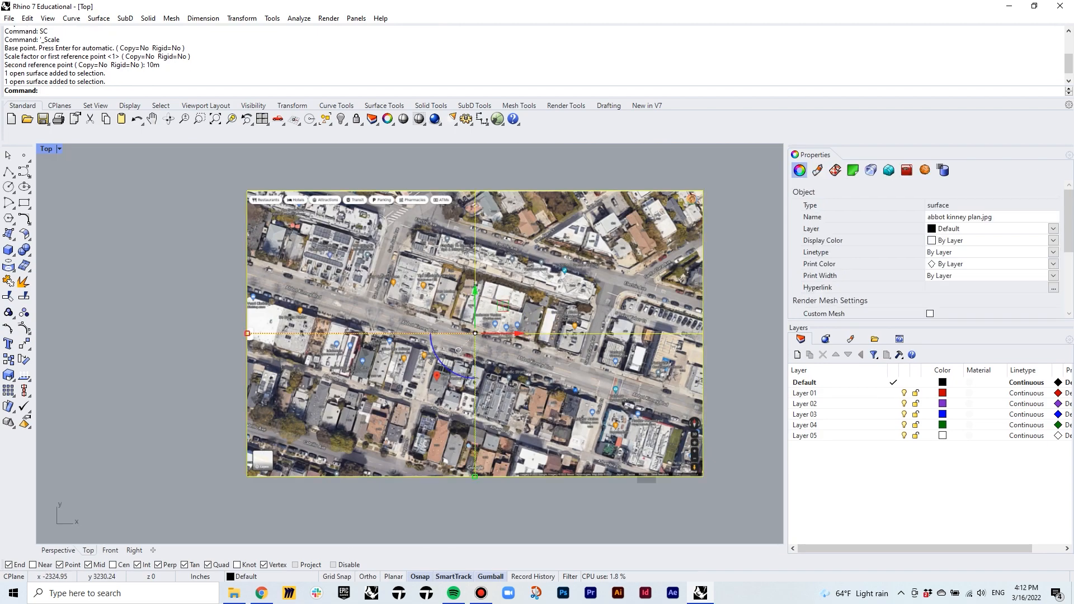
type("Rotate")
key("Return")
scroll(325, 274, "up", 12)
left_click(105, 253)
scroll(106, 253, "down", 8)
scroll(461, 379, "up", 9)
left_click(628, 398)
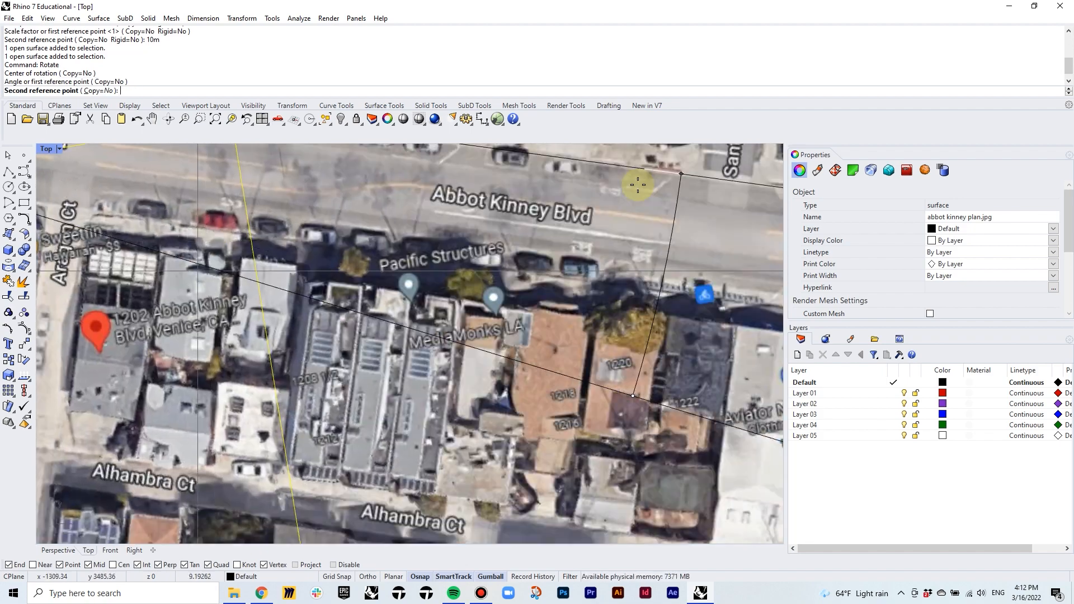
scroll(637, 187, "down", 8)
right_click_drag(637, 187, 630, 368)
left_click(626, 285)
Make Layer 01 current and lock the Default layer that holds the picture
left_click(892, 393)
left_click(915, 383)
Arrange the Rhino window side by side with the Google Street View browser window and minimize the other windows
left_click(1033, 7)
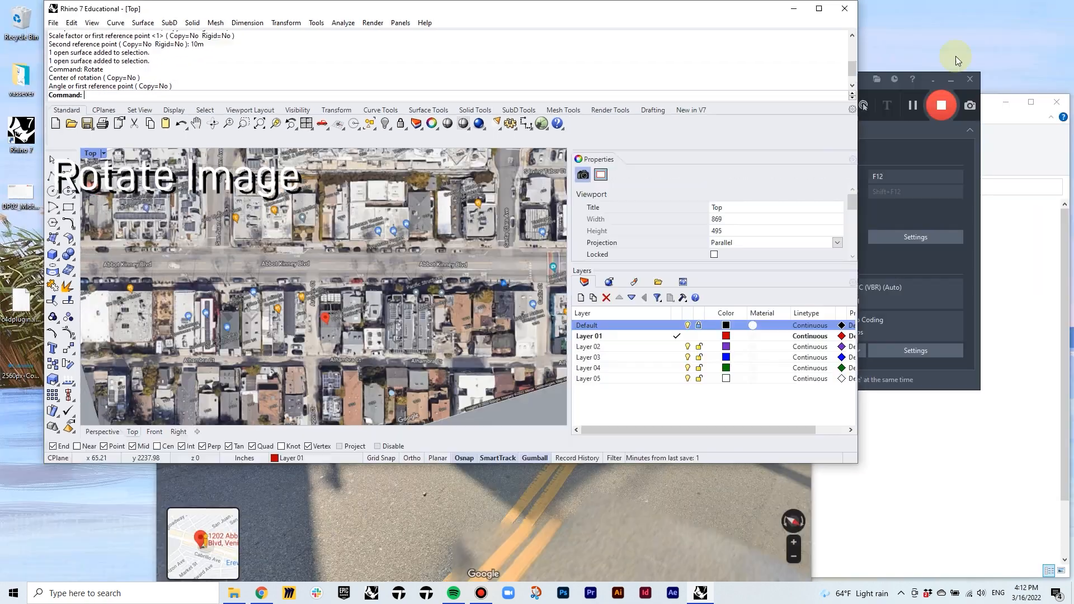
left_click_drag(745, 7, 709, 10)
left_click_drag(818, 468, 763, 575)
left_click_drag(477, 310, 741, 305)
left_click(1007, 102)
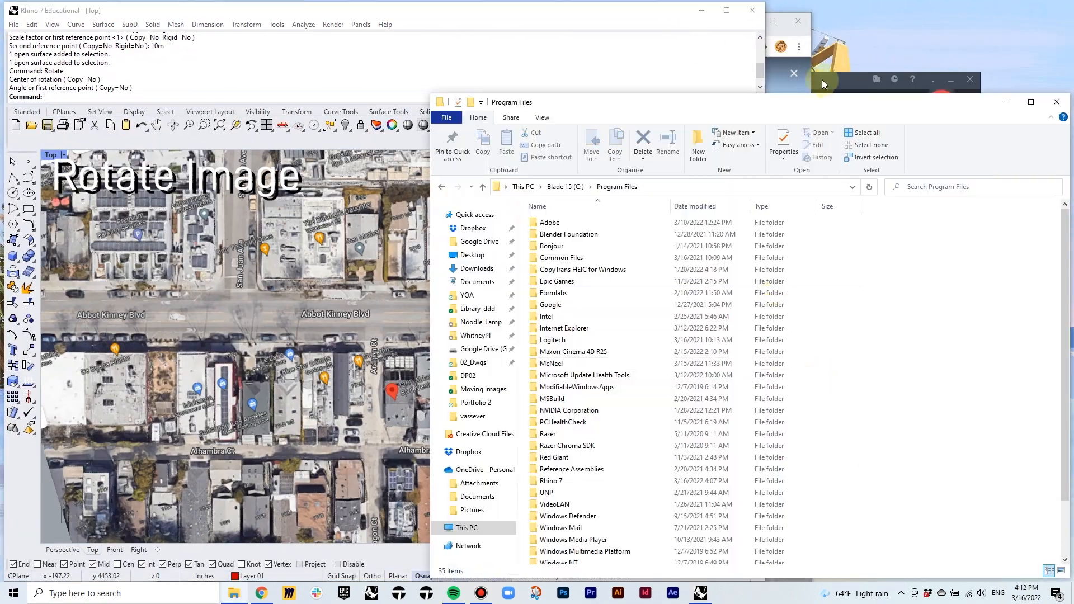
left_click(821, 79)
left_click_drag(777, 29, 1035, 23)
left_click_drag(415, 129, 680, 149)
left_click(615, 53)
Check the shops in Street View and model the building beside the 1202 Abbot Kinney Blvd pin as a box 12' tall
left_click(966, 300)
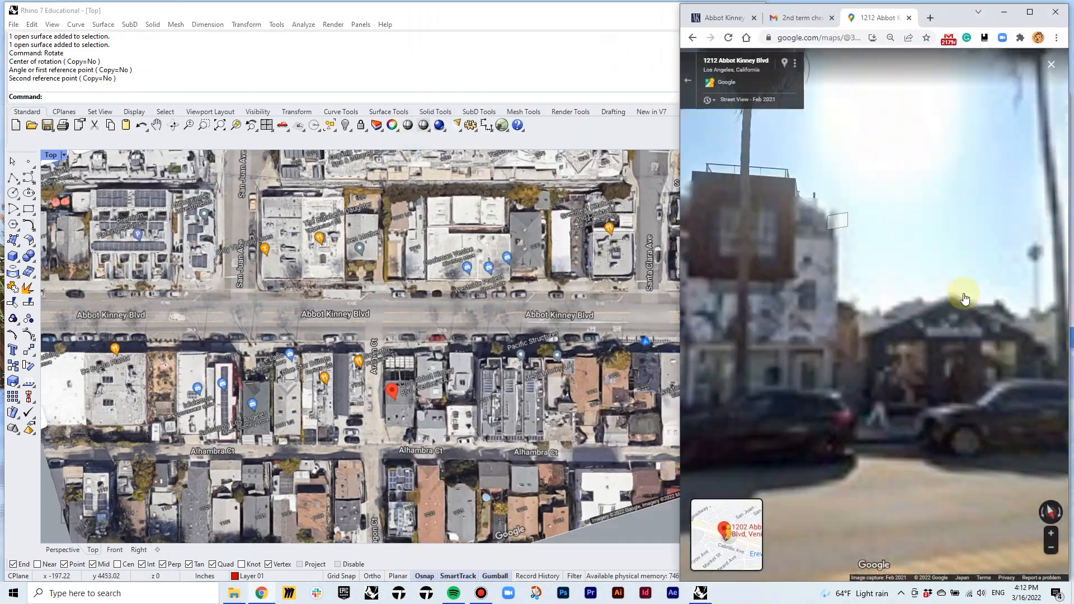
left_click_drag(908, 274, 683, 262)
scroll(368, 379, "up", 5)
left_click(396, 244)
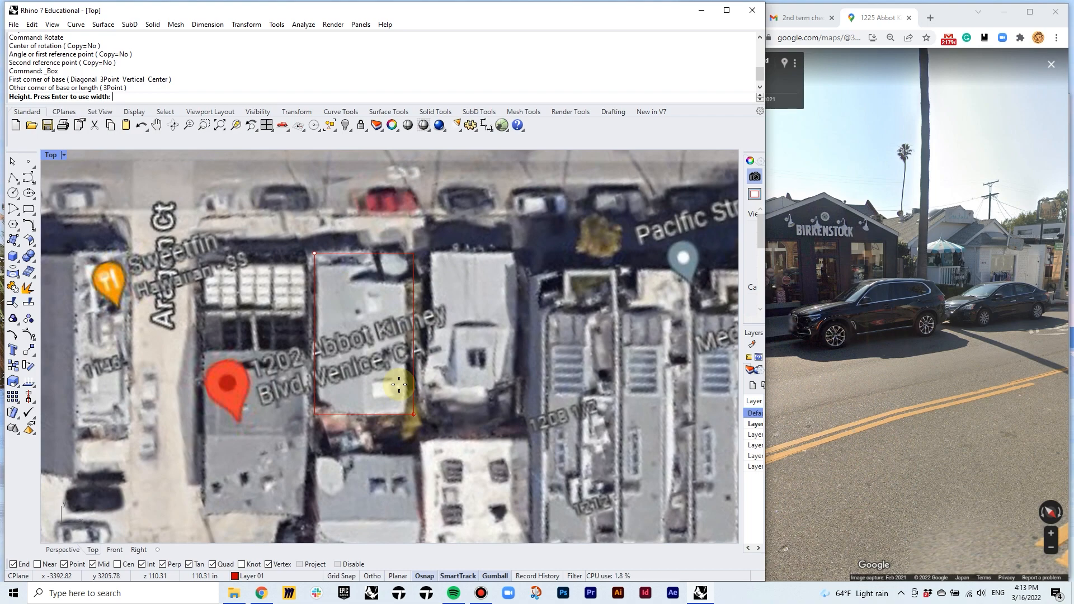
scroll(491, 301, "down", 8)
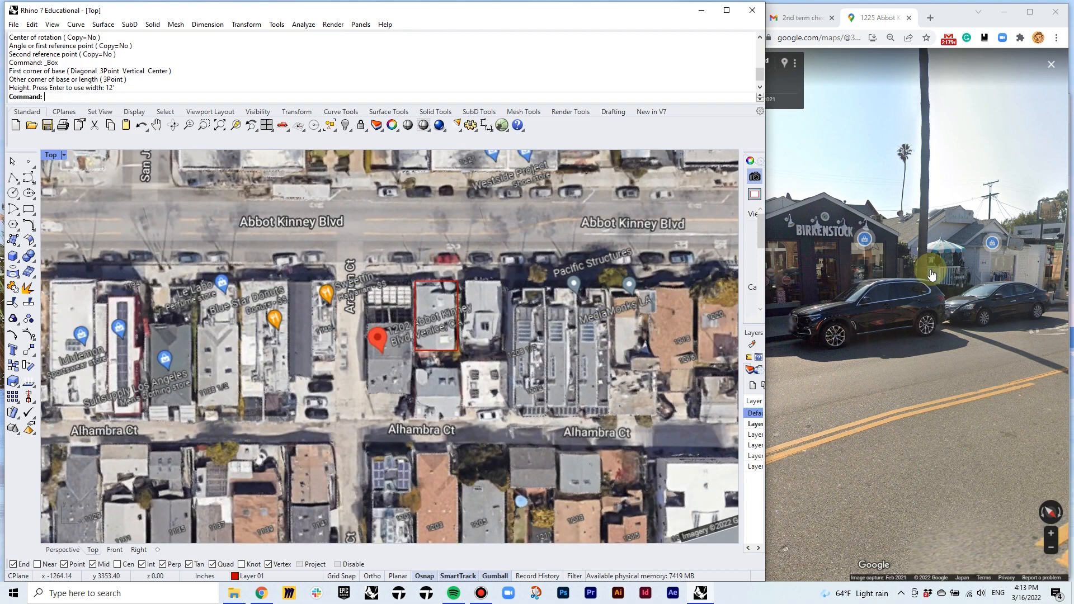
Copy the box onto the neighbouring building and scale it in one direction to fit that footprint
left_click(836, 358)
left_click_drag(772, 340, 583, 299)
left_click(583, 299)
scroll(584, 298, "up", 4)
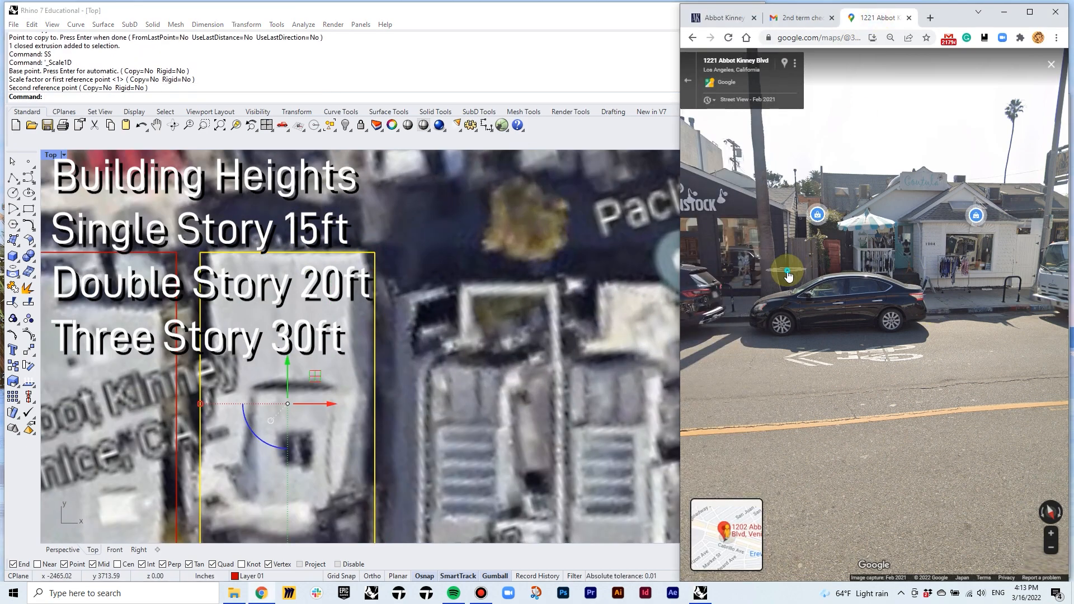
Outline the large three-bay building at 1212 with a rectangle and extrude it as a solid 30' high
left_click_drag(787, 273, 982, 236)
scroll(476, 318, "down", 7)
right_click_drag(475, 318, 327, 248)
right_click(287, 233)
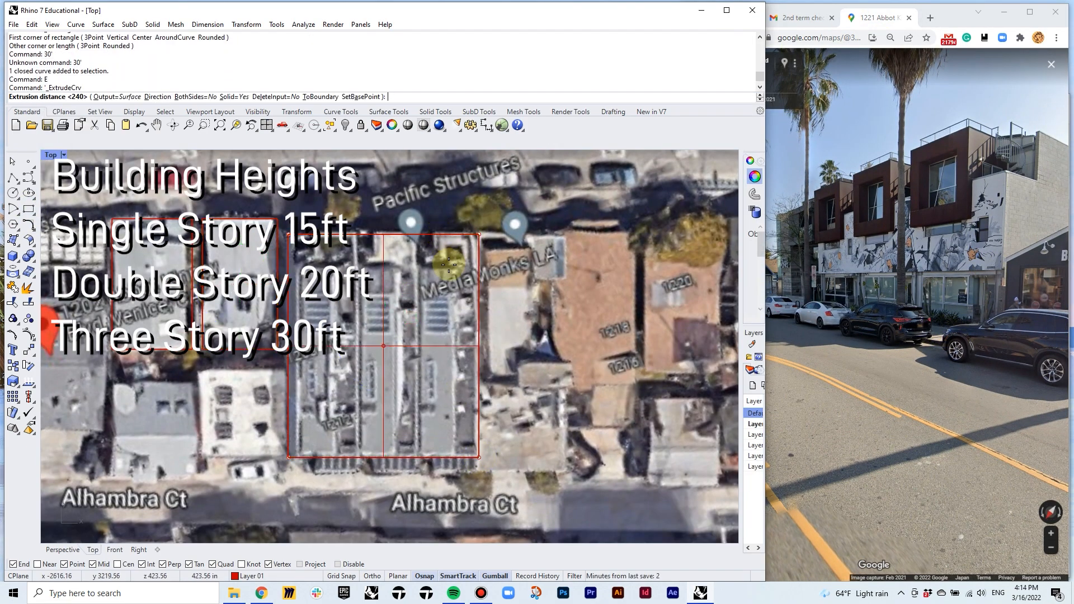
type("30'")
key("Return")
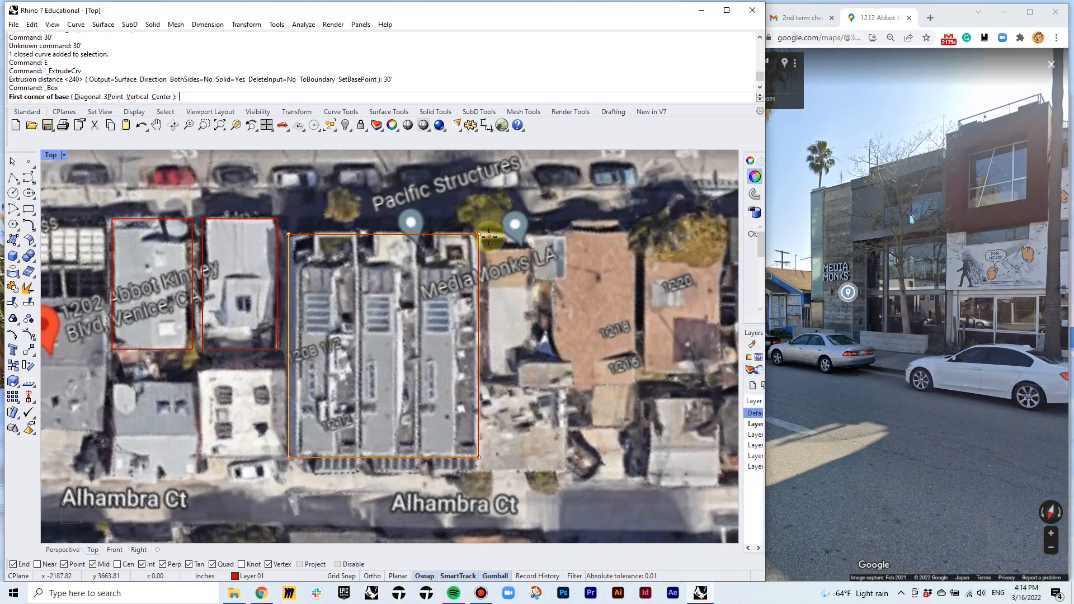
Delete the misdrawn box and model the MediaMonks building beside the three-bay block as a box 25' tall
scroll(548, 348, "down", 4)
key("Delete")
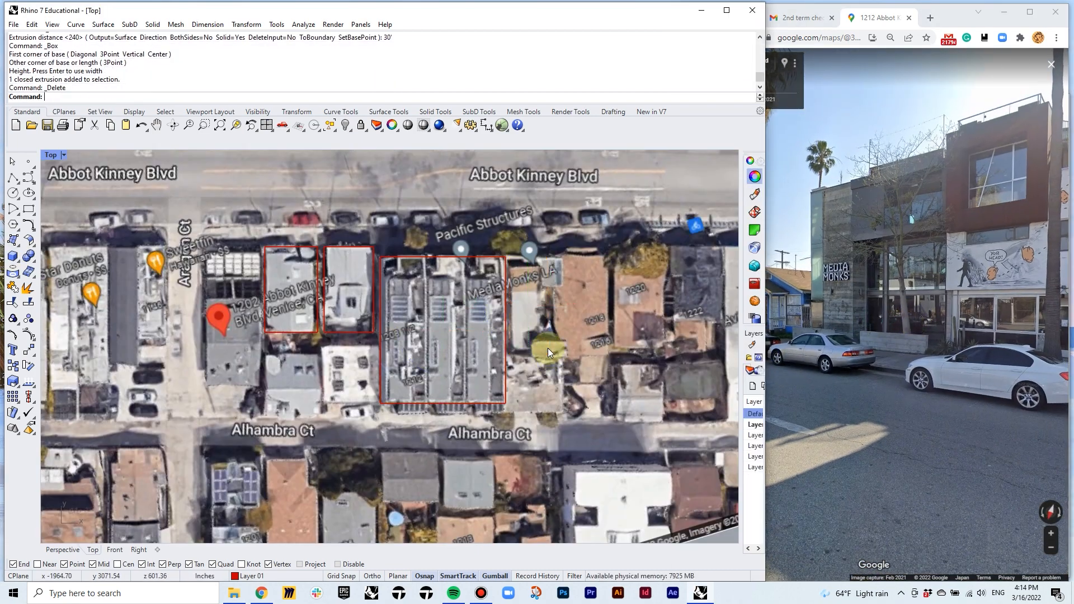
key("Return")
scroll(546, 281, "up", 3)
left_click(468, 236)
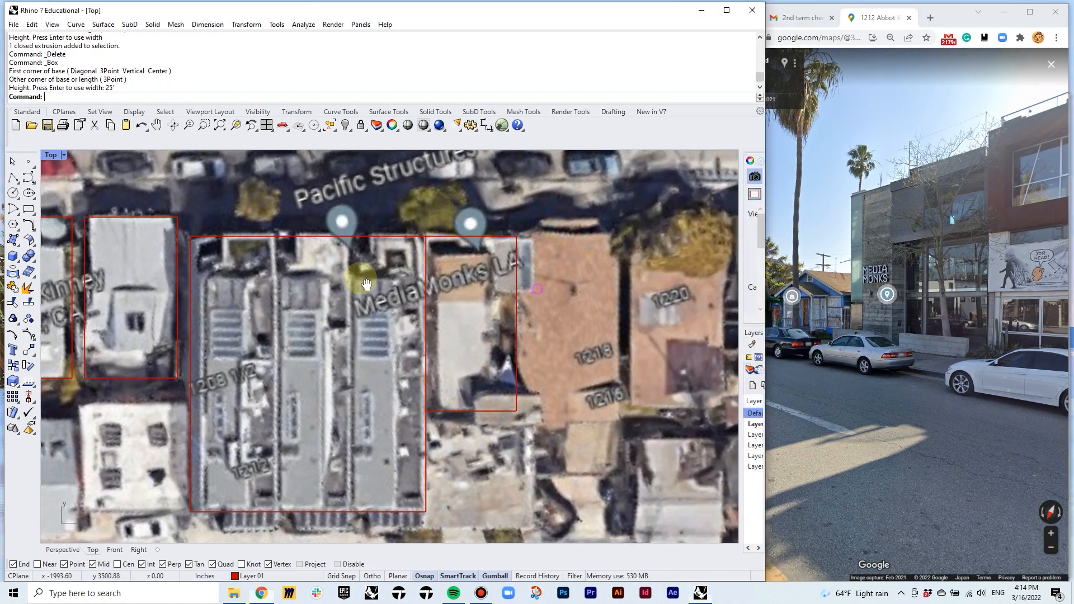
Model the buildings at 1218 and 1220 as boxes 12' tall
right_click_drag(364, 278, 161, 266)
left_click(13, 256)
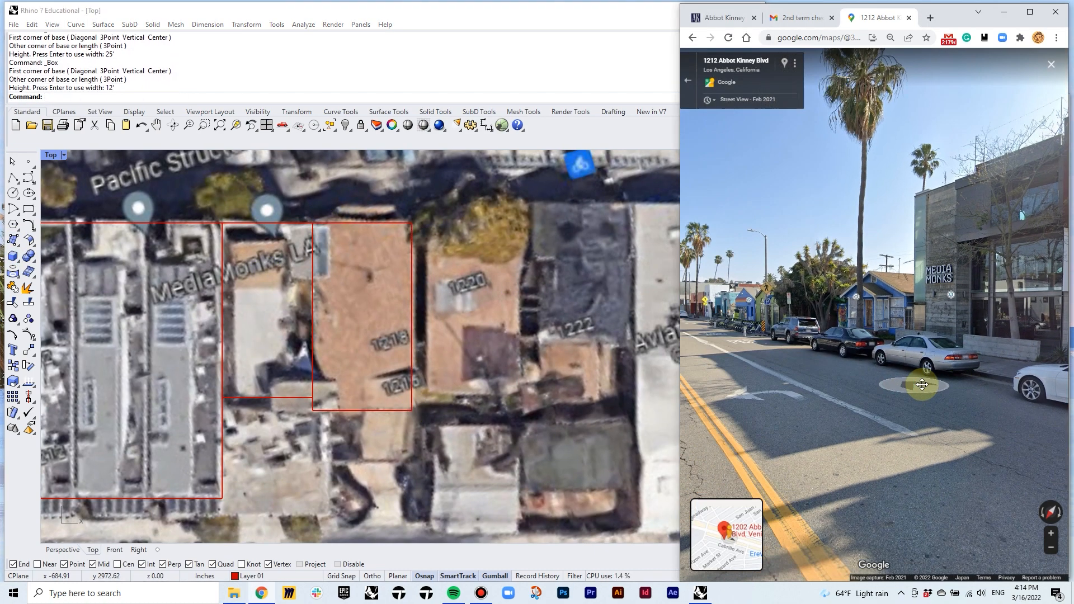
left_click(428, 222)
left_click(517, 398)
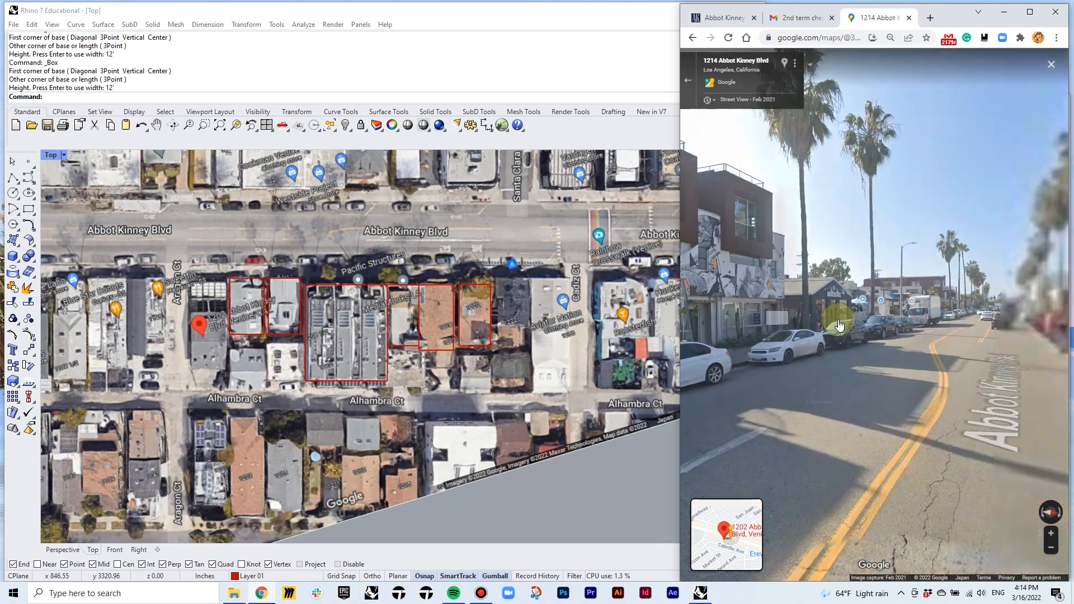
Model the Blue Star Donuts building as a box 12' tall and copy it onto the Le Labo building
left_click(975, 415)
left_click(1018, 367)
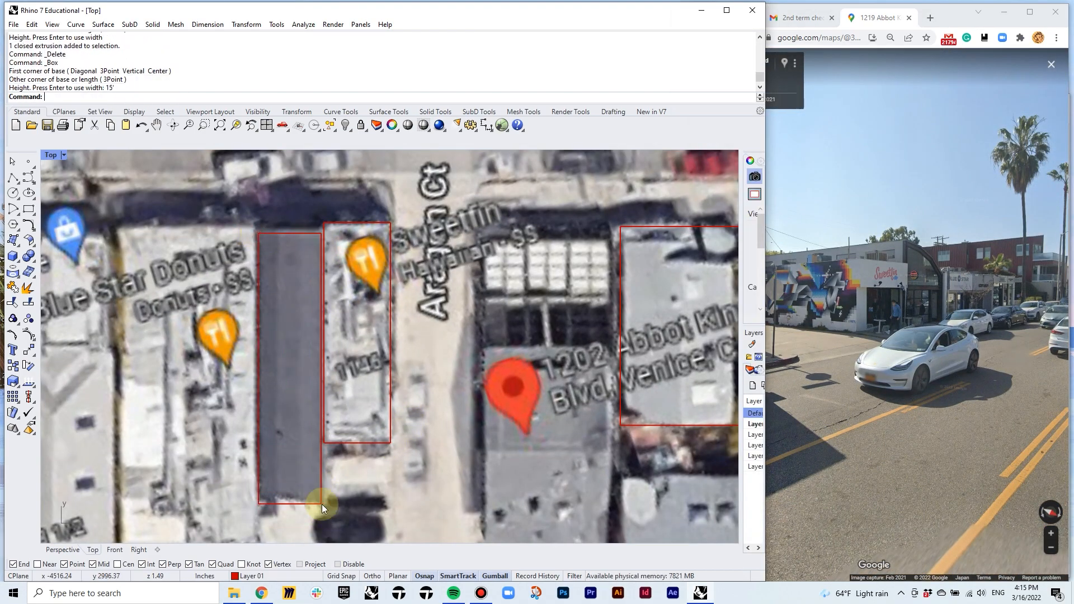
right_click_drag(425, 298, 508, 289)
right_click(201, 219)
left_click(201, 218)
right_click_drag(330, 501, 316, 431)
scroll(435, 279, "down", 4)
right_click(275, 193)
left_click(276, 193)
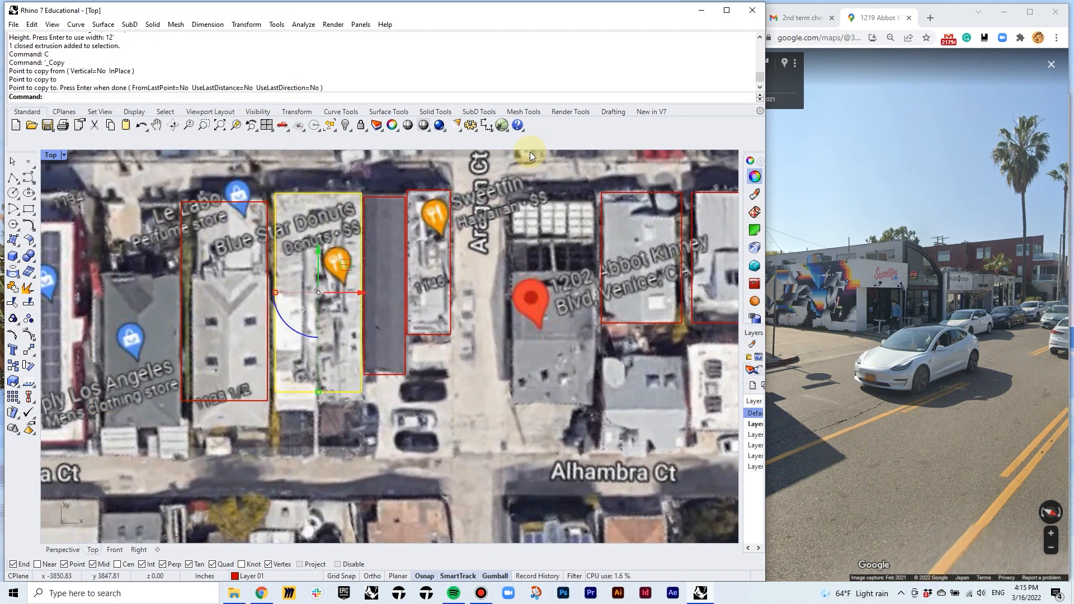
key("Escape")
Draw a polyline outline around the block left of Aragon Ct, between Abbot Kinney Blvd and Alhambra Ct
right_click_drag(492, 203, 461, 235)
scroll(462, 235, "down", 7)
left_click(13, 178)
right_click_drag(124, 220, 203, 230)
left_click(92, 225)
left_click(519, 226)
scroll(523, 285, "up", 8)
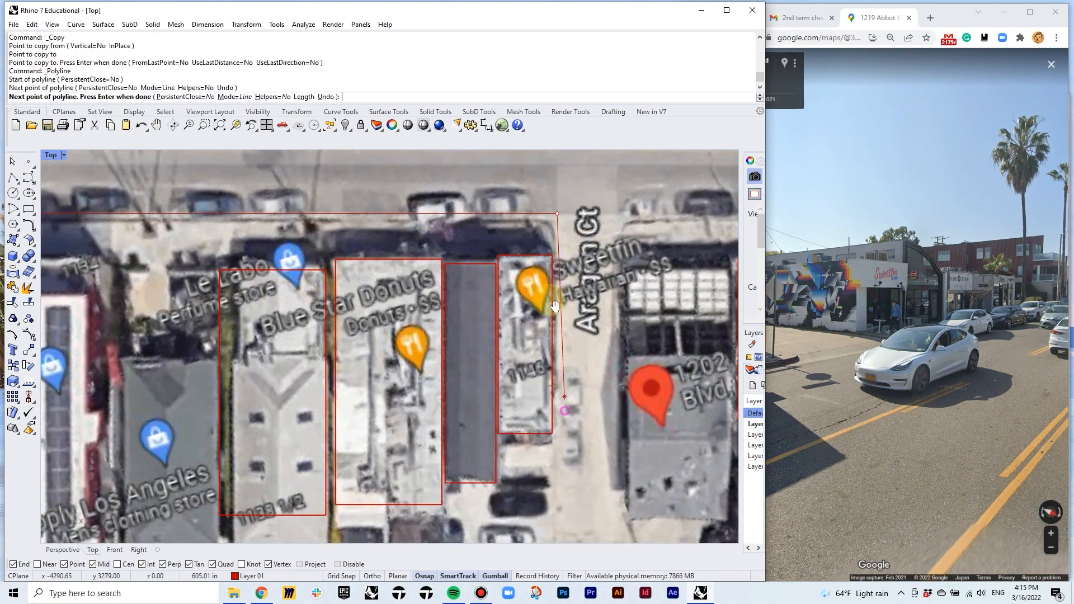
scroll(554, 304, "down", 7)
left_click(490, 357)
left_click(138, 318)
Fillet the block outline's two corners along Aragon Ct with a 10' radius
type("F")
key("Return")
scroll(466, 259, "up", 8)
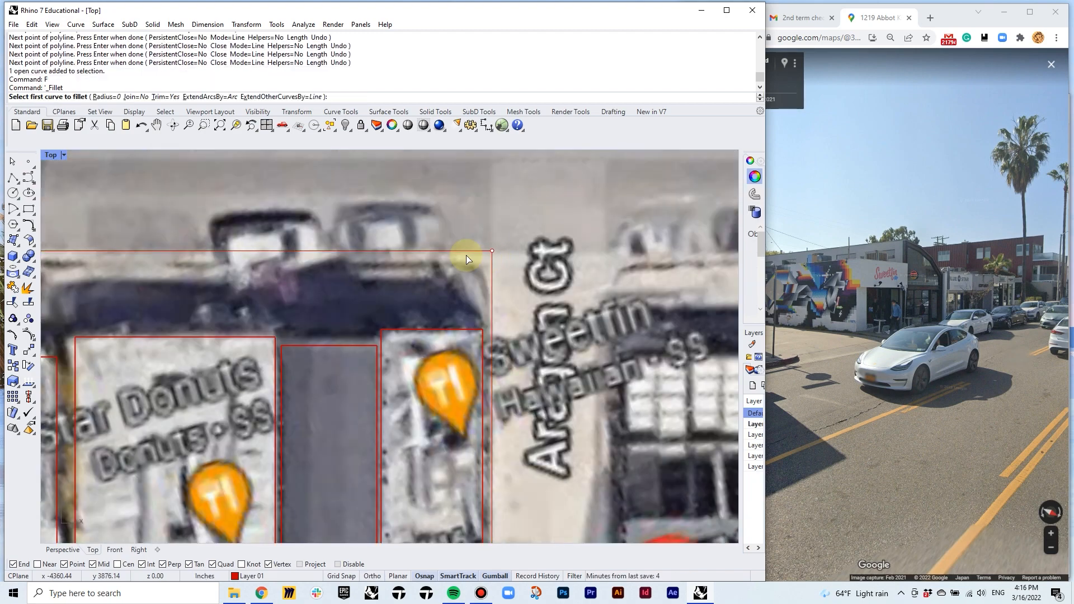
left_click(465, 252)
left_click(491, 279)
scroll(491, 280, "down", 8)
type("F")
key("Return")
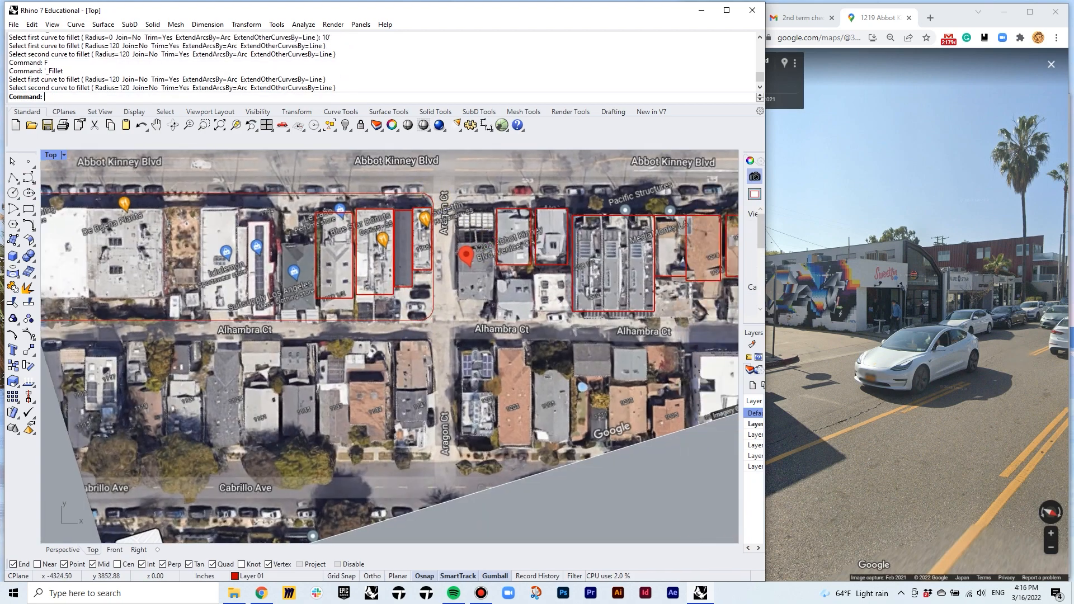
Extrude the filleted block outline 6' as a solid
left_click(433, 197)
type("E")
key("Return")
Mirror the extruded block and its outline across the centerline of Aragon Ct
type("irror")
key("Return")
scroll(445, 192, "up", 8)
left_click(440, 195)
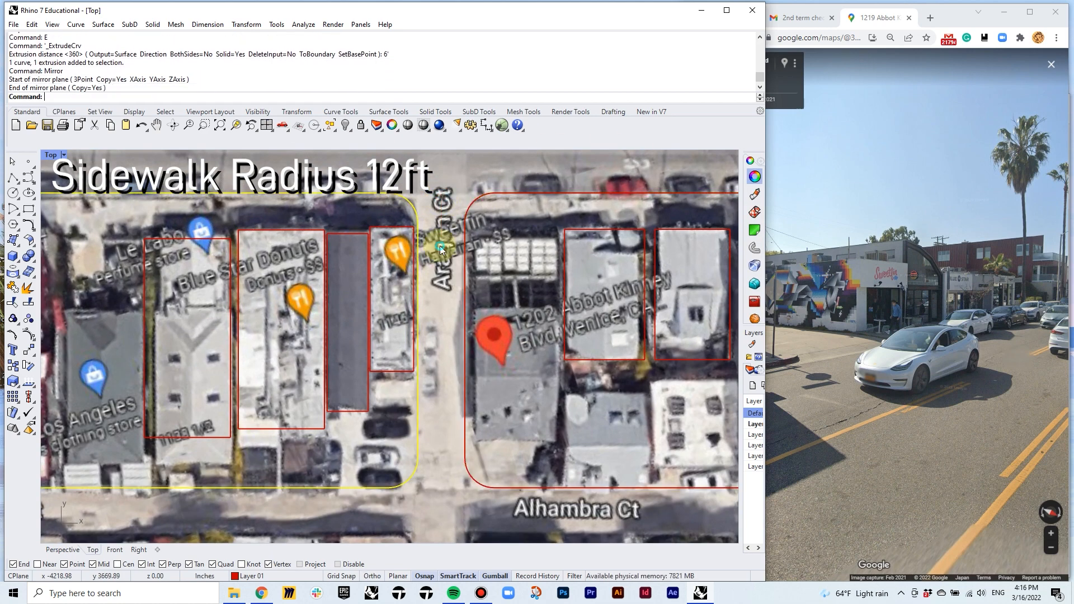
left_click(440, 246)
Mirror both blocks and their outlines across the centerline of Abbot Kinney Blvd
scroll(471, 330, "down", 10)
left_click(460, 260)
left_click(374, 259)
right_click_drag(372, 254, 451, 288)
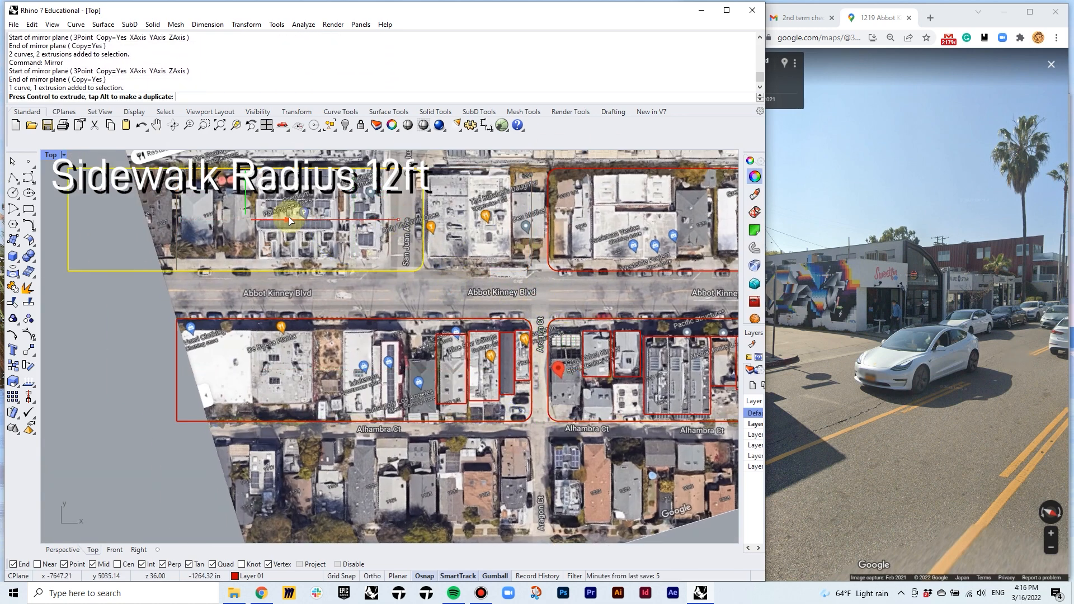
Move the two mirrored blocks above Abbot Kinney Blvd sideways so that they line up with San Juan Ave
left_click_drag(289, 220, 254, 220)
left_click(563, 271)
left_click(596, 294)
scroll(382, 281, "down", 4)
left_click_drag(643, 240, 553, 240)
Delete the extrusion of the block between San Juan Ave and Santa Clara Ave and stretch its outline to Santa Clara Ave
left_click(641, 258)
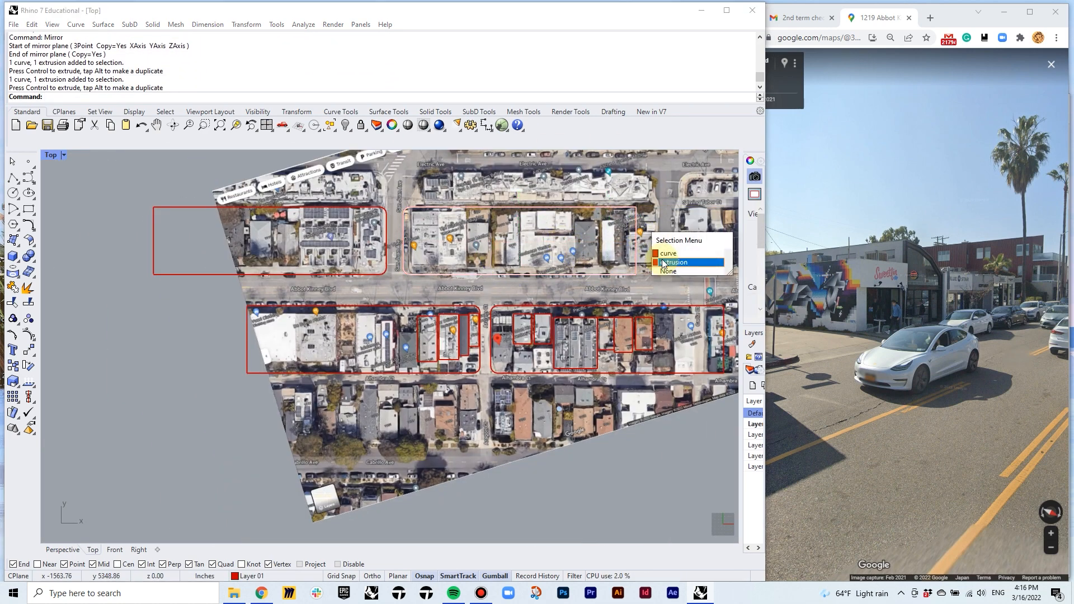
left_click(661, 262)
key("Delete")
left_click(636, 235)
left_click_drag(630, 196, 652, 284)
scroll(645, 254, "up", 8)
left_click_drag(661, 224, 707, 224)
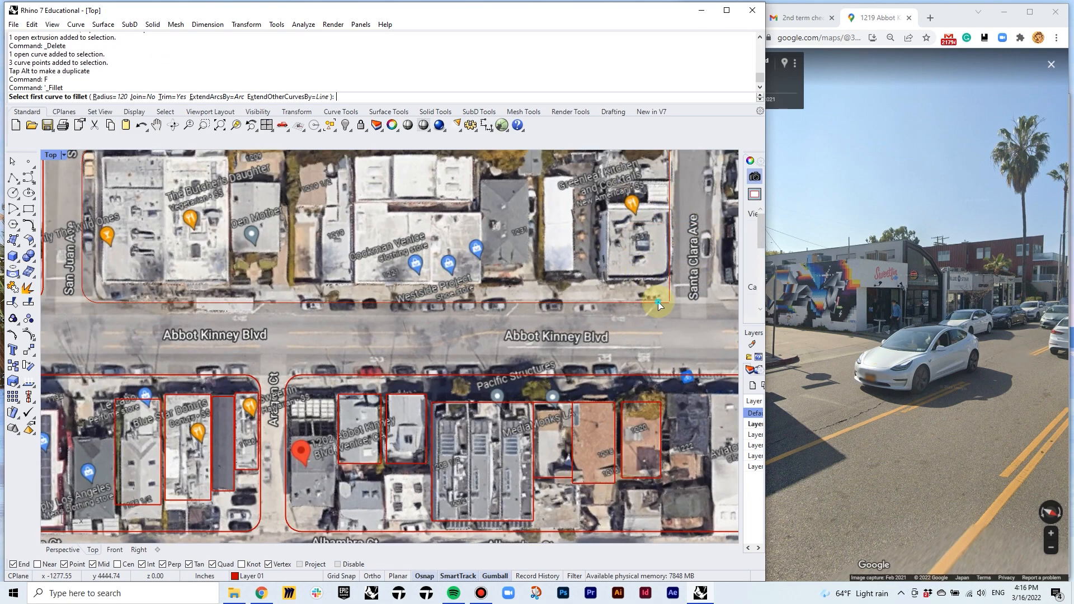
Fillet the stretched outline's two corners at Santa Clara Ave with a 10' radius
left_click(658, 303)
left_click(669, 290)
scroll(669, 290, "down", 4)
key("f")
key("Return")
left_click(663, 229)
left_click(673, 239)
Mirror the closed block outline across Santa Clara Ave onto the adjoining block
right_click_drag(663, 246, 565, 242)
left_click(576, 263)
left_click(590, 263)
key("Escape")
scroll(589, 263, "down", 2)
right_click_drag(727, 352, 586, 297)
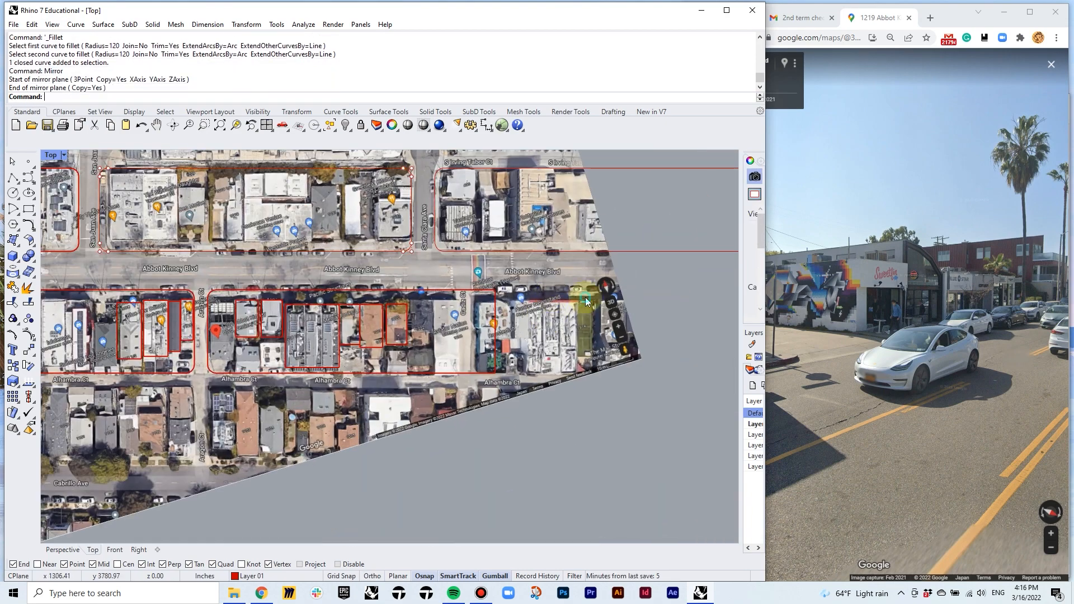
Replace the block right of Aragon Ct with a copy of the closed outline from across Abbot Kinney Blvd
right_click_drag(506, 301, 520, 275)
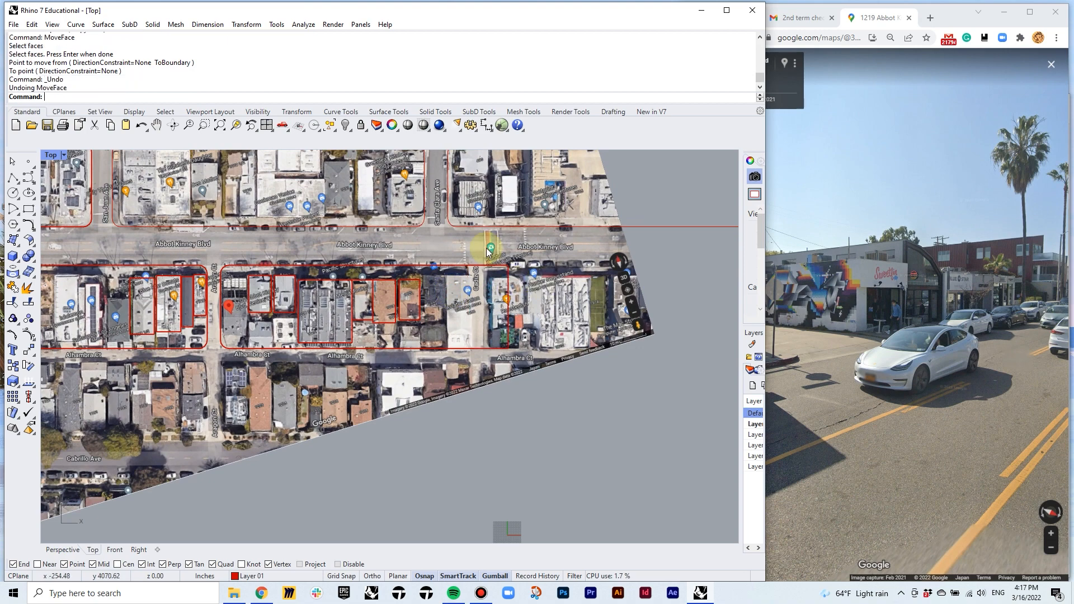
scroll(381, 327, "up", 8)
scroll(575, 381, "down", 5)
left_click(617, 391)
key("Return")
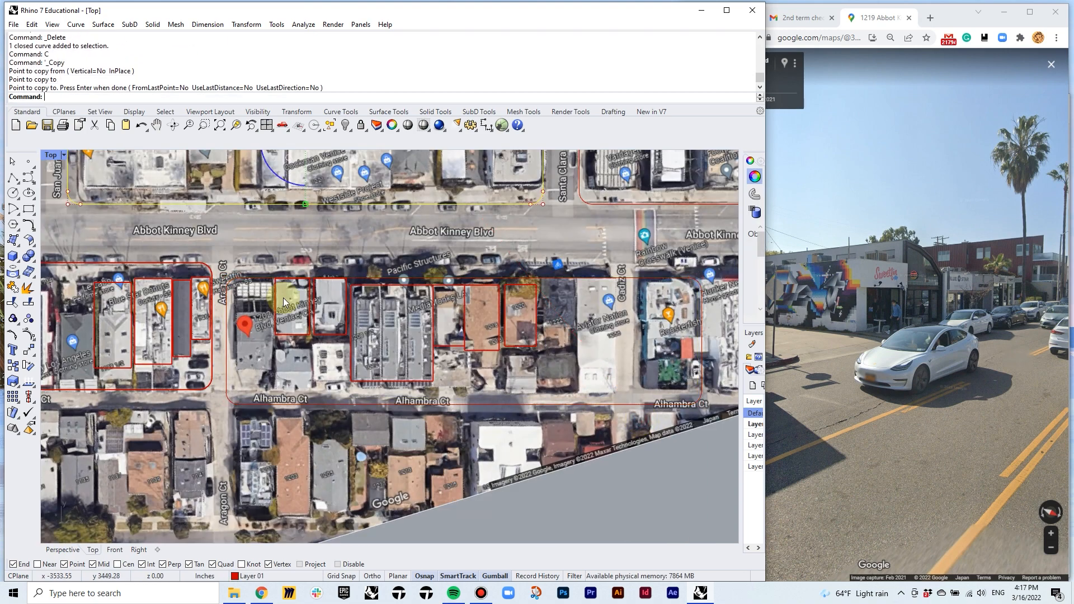
Align the copied outline with Aragon Ct and pull its far end points back to the edge of Cadiz Ct
scroll(261, 279, "up", 9)
left_click_drag(190, 280, 200, 279)
right_click_drag(615, 268, 185, 274)
left_click_drag(490, 231, 601, 485)
left_click_drag(574, 352, 436, 348)
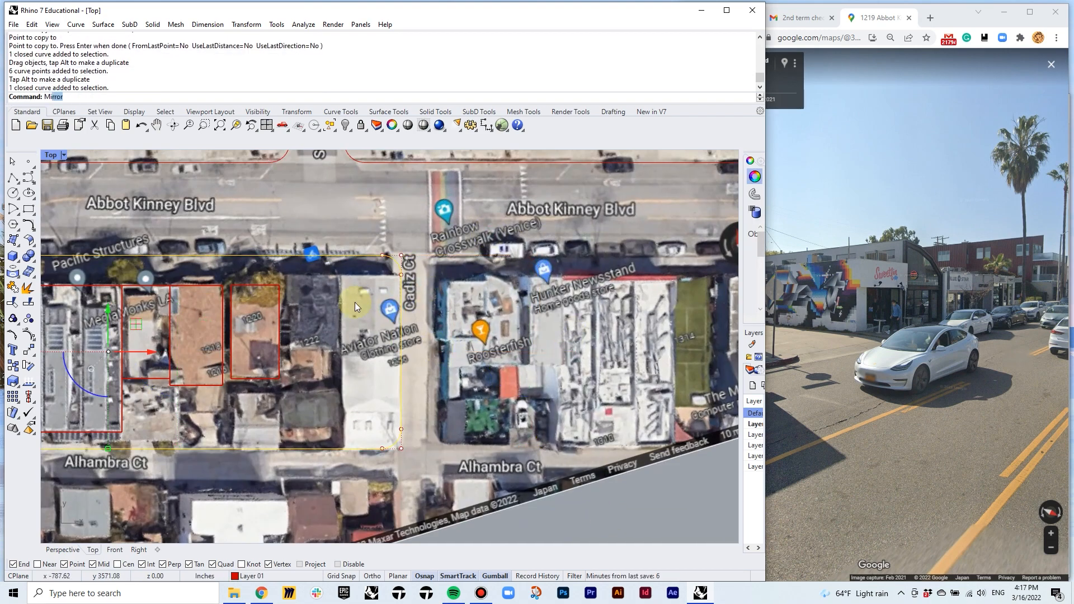
Mirror the closed block outline across Cadiz Ct onto the adjoining block
key("Return")
left_click(415, 302)
left_click(415, 246, "shift")
Extrude the selected block outlines 6 inches to form the sidewalks
scroll(462, 245, "down", 10)
left_click_drag(464, 249, 397, 210)
type("e")
key("Return")
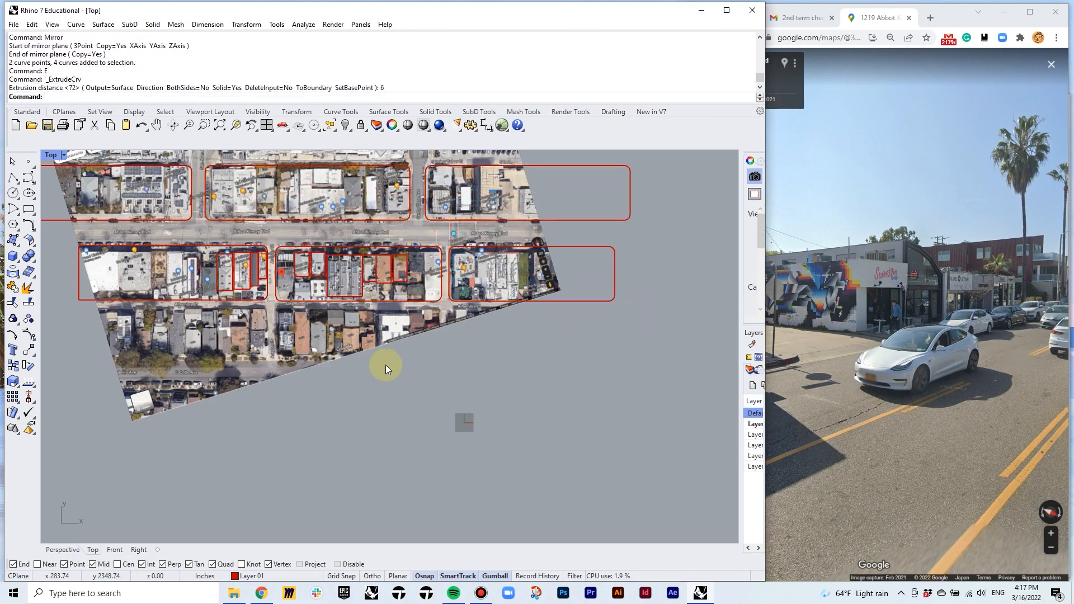
Zoom the maximized Perspective view to the extruded sidewalk blocks and set its lens length to 35
double_click(50, 154)
double_click(411, 154)
type("zsa")
key("Return")
right_click_drag(533, 273, 380, 237)
left_click_drag(740, 237, 623, 239)
left_click(570, 264)
left_click(713, 282)
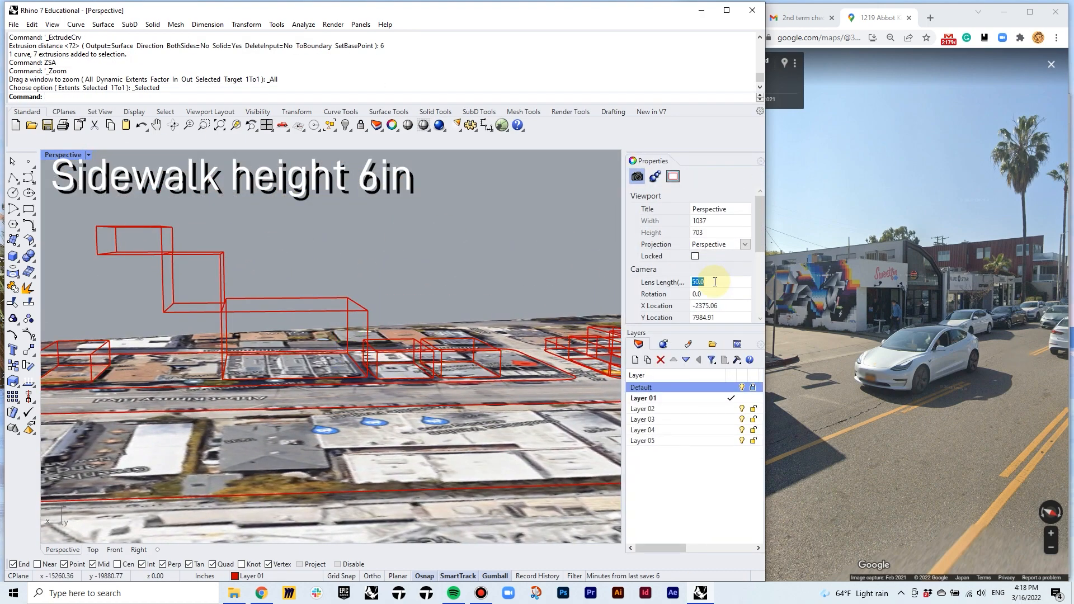
type("35")
key("Return")
Display the Perspective view in Shaded mode with a lens length of 24, looking from street level
left_click(88, 155)
left_click(86, 210)
scroll(345, 337, "up", 5)
mouse_move(392, 336)
right_mouse_down()
mouse_move(344, 338)
mouse_move(398, 374)
mouse_move(388, 364)
mouse_move(293, 376)
mouse_move(462, 399)
mouse_move(398, 384)
mouse_move(464, 386)
right_mouse_up()
left_click(707, 282)
type("24")
key("Return")
scroll(367, 359, "up", 2)
right_click_drag(363, 360, 333, 365, "shift")
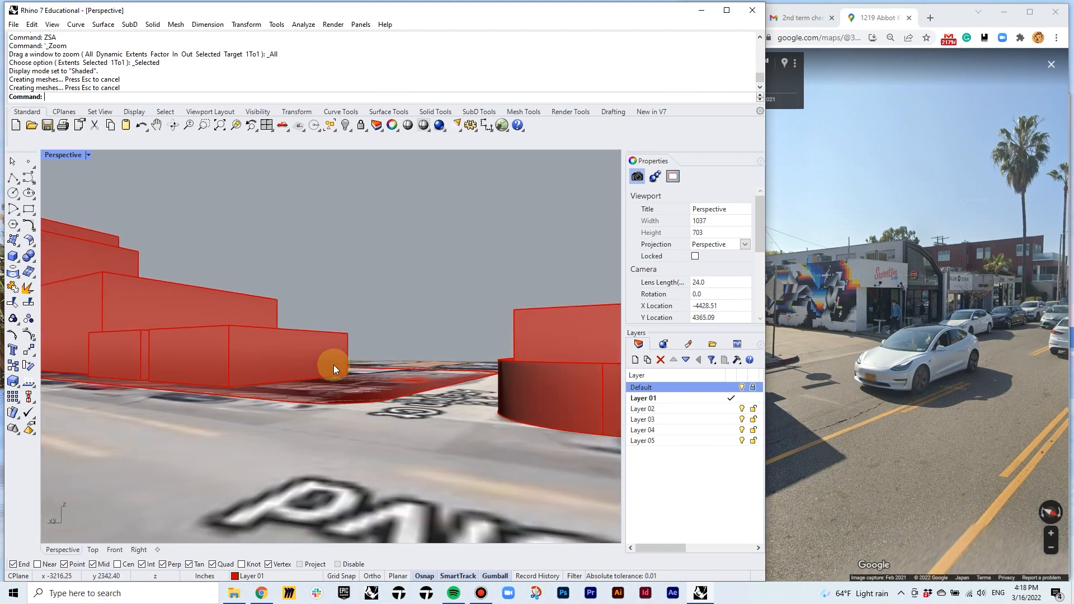
Scale the too-tall open extrusion at the block corner down vertically to the sidewalk height
scroll(336, 364, "down", 3)
left_click(464, 374)
key("ctrl+m")
scroll(542, 465, "up", 8)
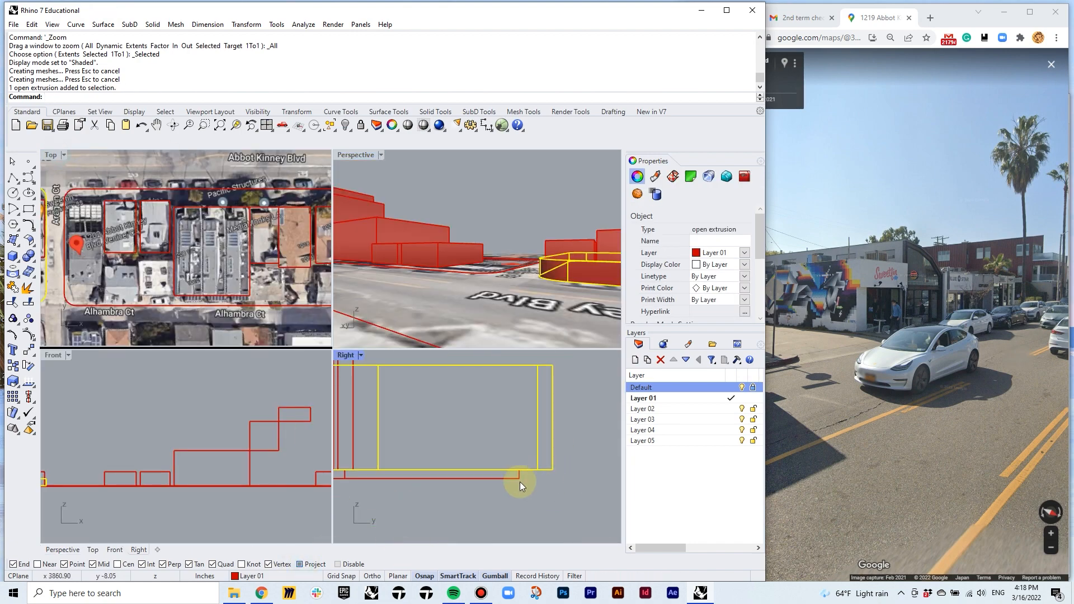
left_click(553, 471)
Move the raised building extrusions vertically down onto the sidewalk level in the Right view
left_click(490, 488)
type("m")
left_click(490, 493)
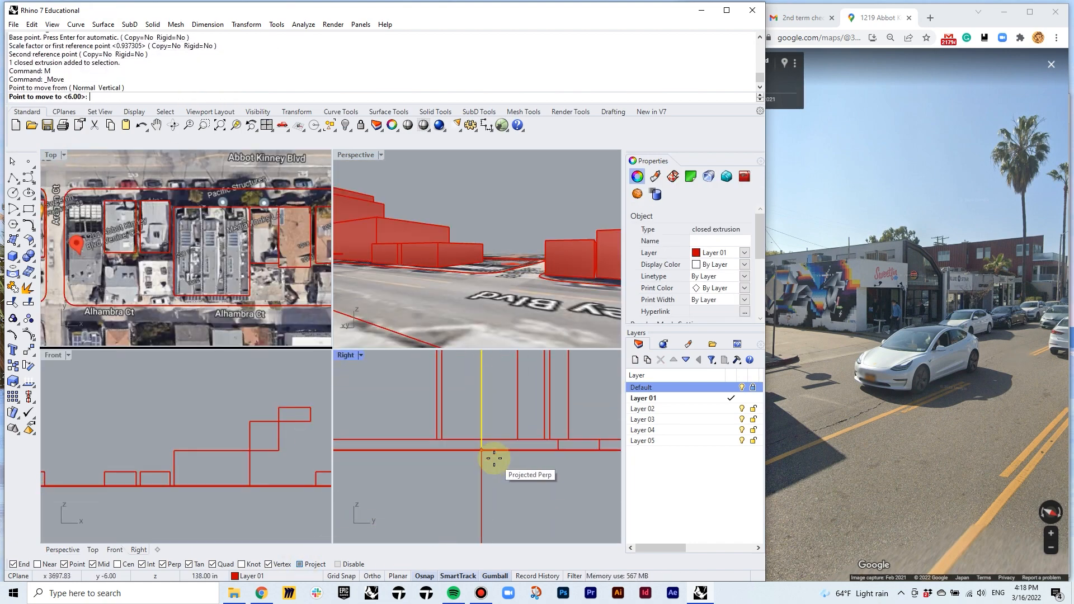
left_click(493, 451)
left_click(498, 391)
type("m")
left_click(499, 364)
left_click(550, 478)
Move the remaining floating building extrusion straight down to stand beside its neighbours
scroll(533, 446, "down", 4)
left_click(503, 385)
type("m")
left_click(530, 392)
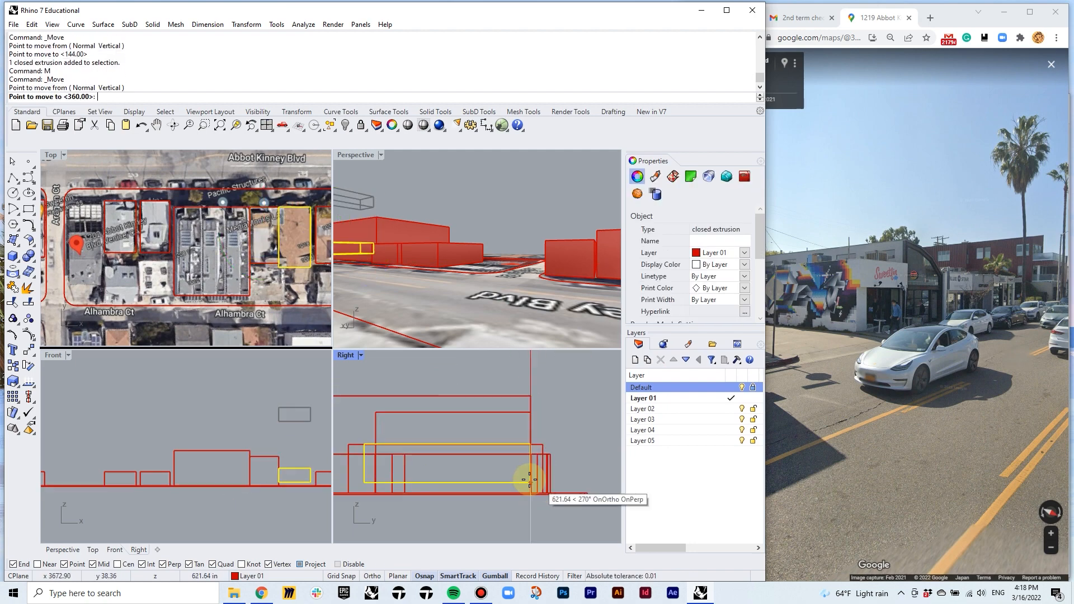
left_click(530, 479)
Compare the shaded building masses along Abbot Kinney Blvd with Street View, looking toward Aragon Ct
scroll(297, 407, "down", 8)
right_click_drag(400, 176, 405, 178)
double_click(355, 155)
right_click_drag(404, 268, 437, 258)
left_click(895, 363)
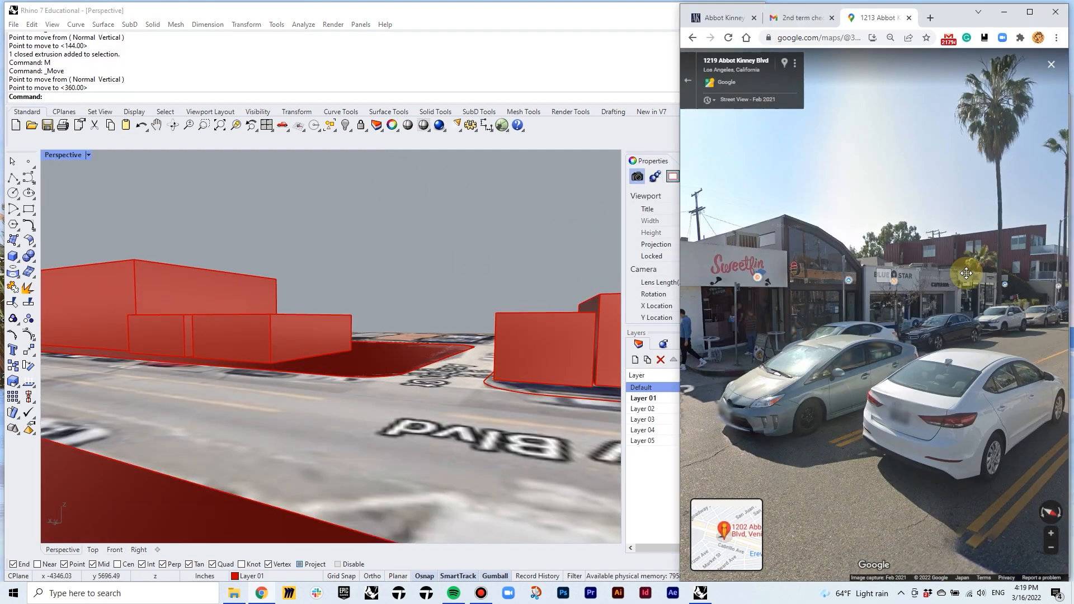
left_click_drag(811, 313, 962, 313)
Copy the large building in the middle of the block, with its outline, toward Alhambra Ct
double_click(60, 155)
right_click_drag(162, 277, 252, 252)
left_click_drag(279, 251, 253, 226)
type("c")
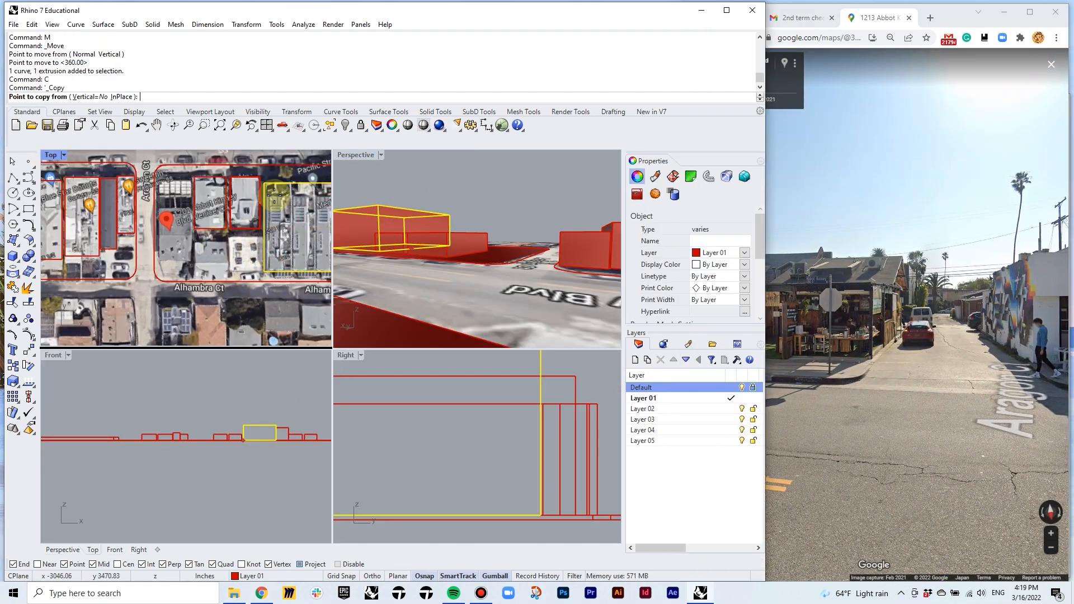
left_click(264, 183)
left_click(160, 236)
key("space")
Shift and resize the copied building behind Alhambra Ct beside Aragon Ct, and place another copy next to it
left_click(237, 244)
left_click(271, 281)
right_click_drag(210, 246, 206, 214)
left_click_drag(193, 209, 193, 268)
right_click_drag(199, 302, 193, 268)
left_click_drag(191, 299, 190, 293)
left_click_drag(188, 230, 188, 218)
left_click(239, 226)
key("space")
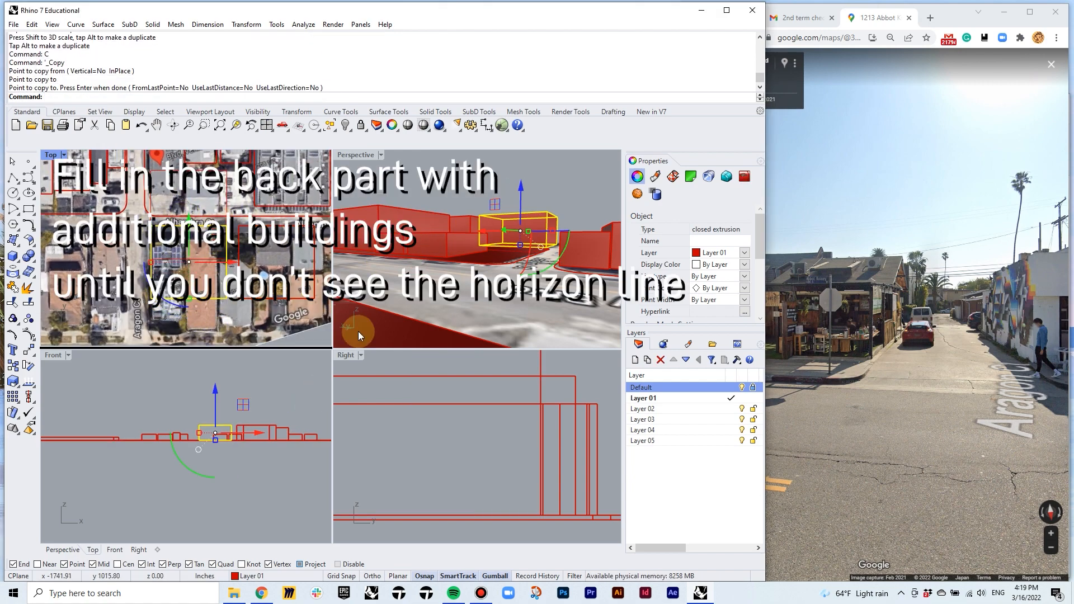
Change the height of one copied rear building with Scale1D, and adjust the placement of the rear pair
left_click(269, 433)
scroll(263, 456, "up", 14)
type("ss")
left_click(286, 491)
left_click(286, 425)
left_click(441, 216)
key("Escape")
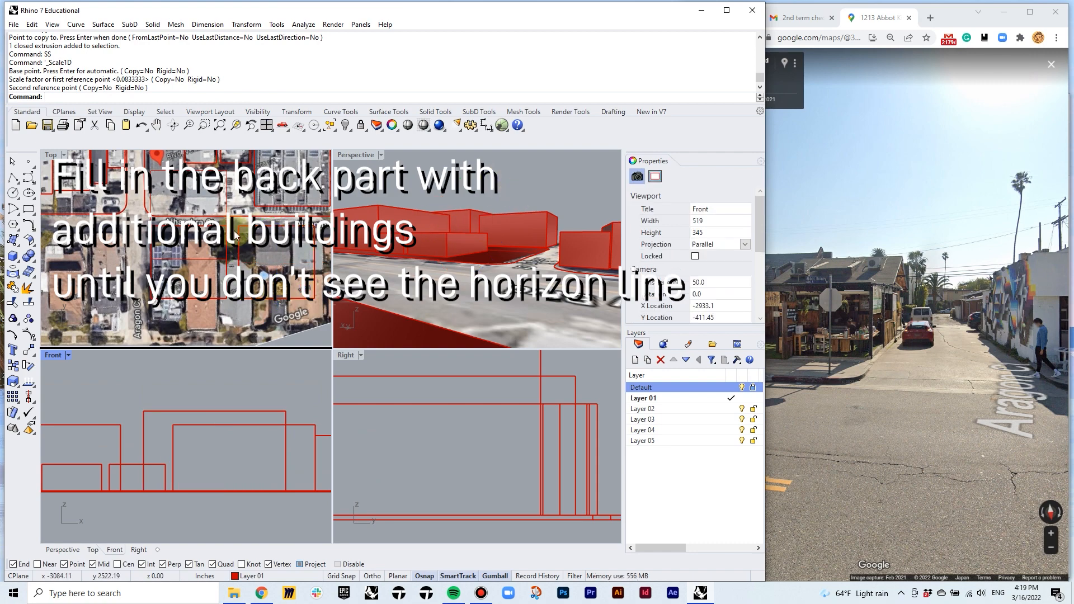
left_click_drag(253, 290, 233, 249)
key("Escape")
scroll(119, 189, "down", 6)
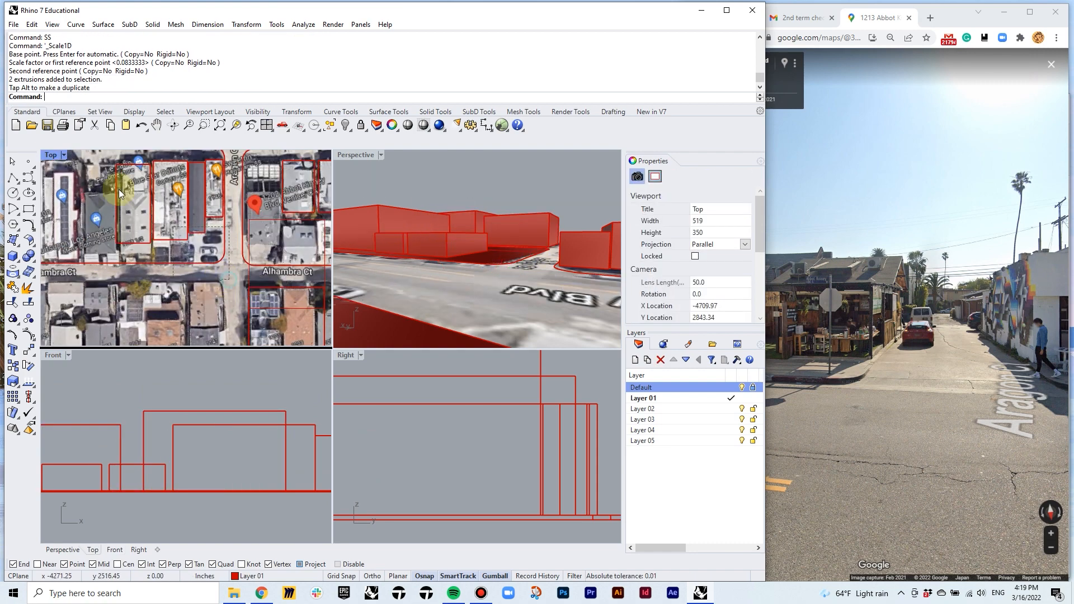
Copy the row of buildings on the other side of Aragon Ct to the lots behind Alhambra Ct
right_click_drag(118, 190, 226, 195)
left_click_drag(235, 203, 168, 167)
type("c")
left_click(211, 197)
right_click_drag(212, 271, 206, 244)
key("Escape")
Copy the four rear buildings farther back to close off the far end of Aragon Ct
left_click_drag(161, 196, 235, 249)
type("c")
left_click(234, 220)
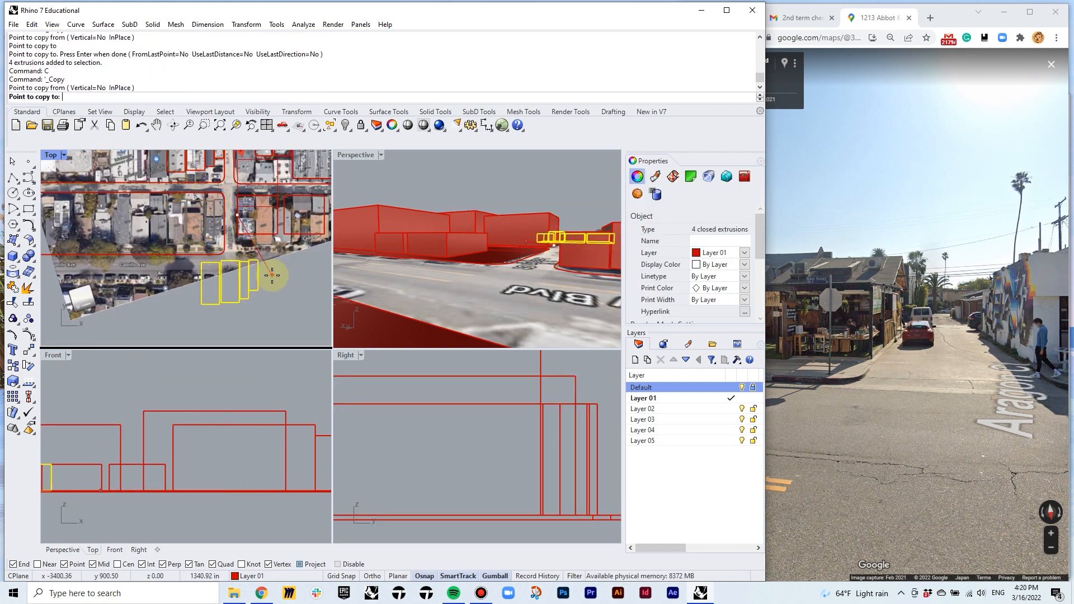
left_click(271, 275)
key("Escape")
Examine the building masses around Aragon Ct and Alhambra Ct in Perspective and compare them with Street View
right_click_drag(565, 275, 523, 278)
double_click(351, 154)
scroll(482, 432, "down", 4)
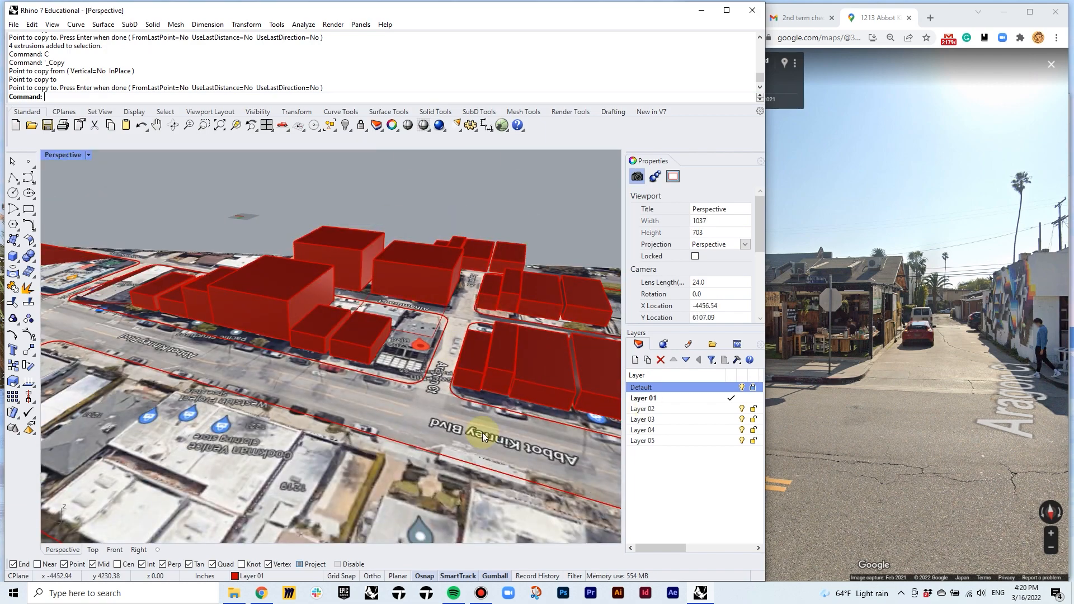
right_click_drag(482, 431, 302, 458)
left_click(901, 387)
left_click_drag(779, 401, 873, 394)
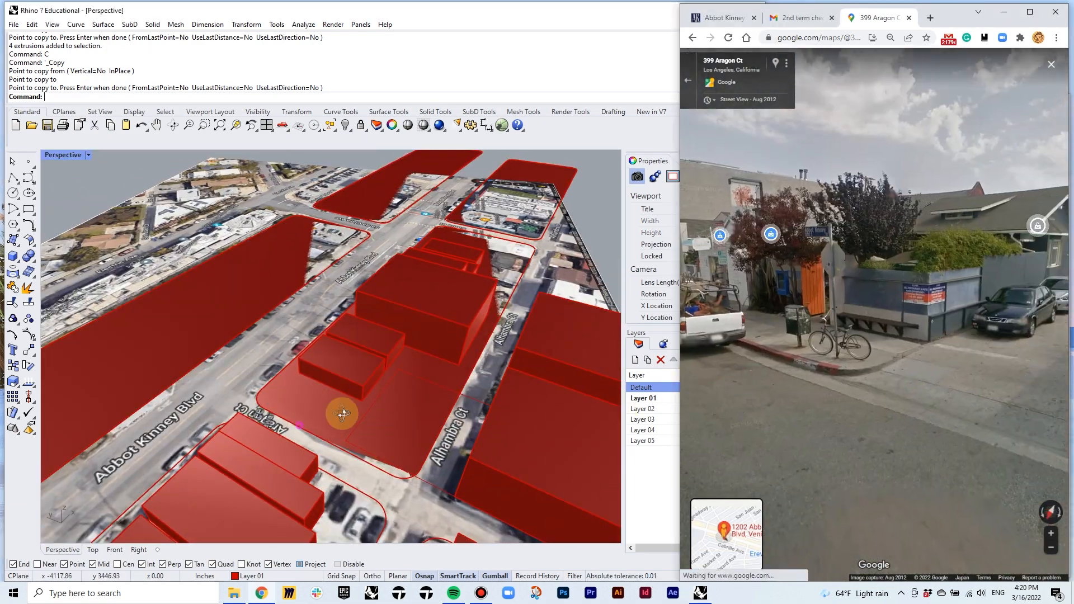
right_click_drag(341, 412, 386, 431)
left_click(793, 270)
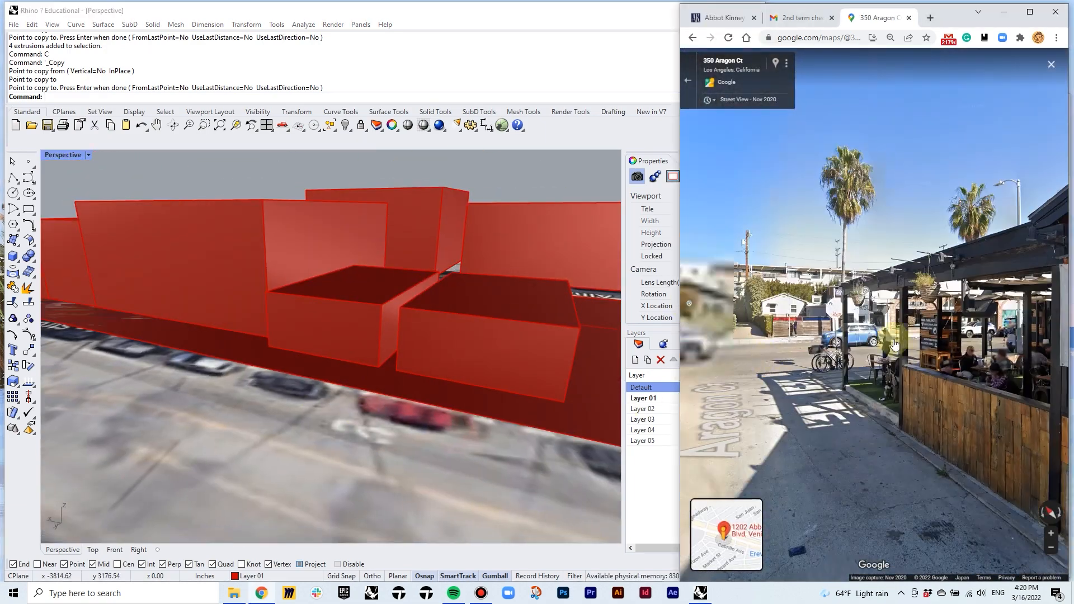
left_click(822, 378)
left_click_drag(822, 378, 858, 384)
left_click(858, 383)
right_click_drag(480, 348, 314, 348, "shift")
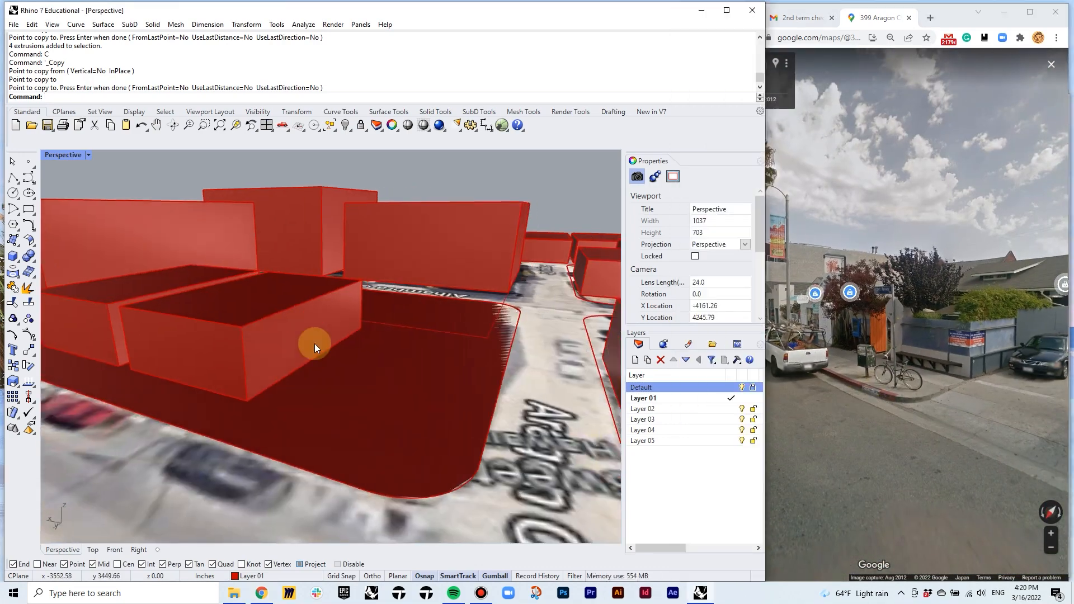
Rename the first three numbered layers Surrounding Buildings, Side Walks and Road, and hide the Default layer
left_click(408, 362)
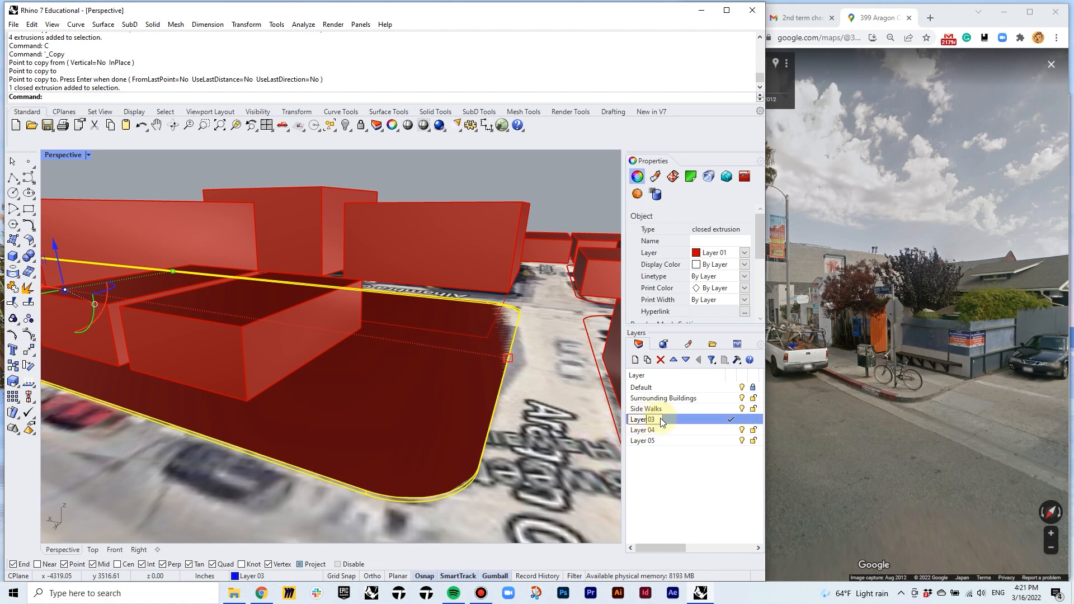
left_click(576, 417)
left_click(717, 387)
Try to cap the two open sidewalk extrusions across Aragon Ct
scroll(462, 393, "down", 3)
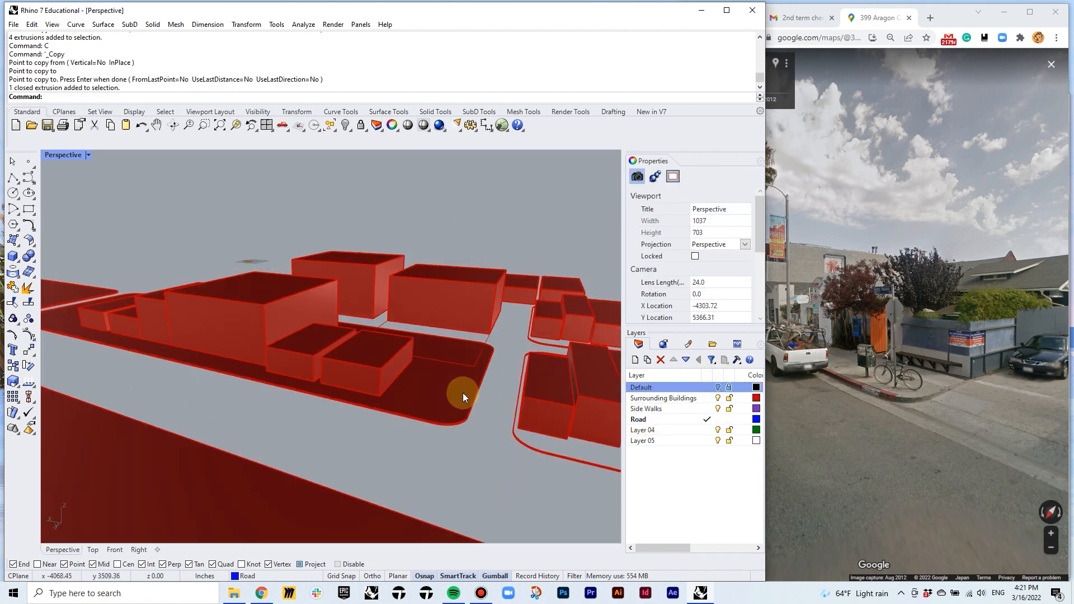
right_click_drag(462, 393, 464, 425)
left_click(536, 340)
left_click(593, 367)
scroll(528, 295, "up", 2)
left_click_drag(528, 313, 492, 277)
type("cap")
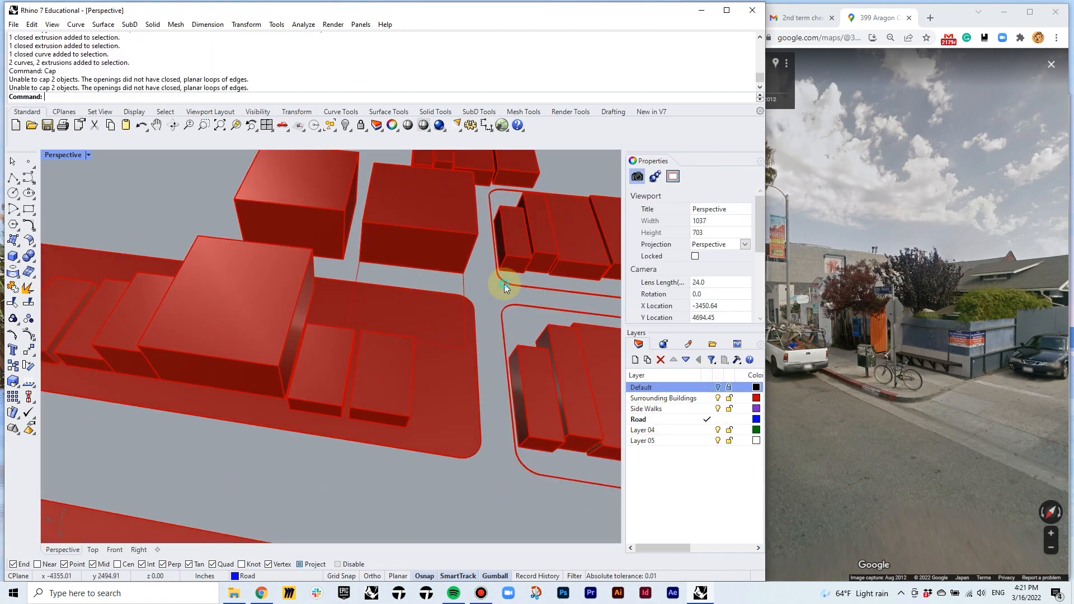
Delete the two open sidewalk extrusions across Aragon Ct, leaving their outline curves
left_click(506, 284)
key("Delete")
left_click(525, 307)
left_click(534, 345)
key("Delete")
Close the two remaining outline curves with CloseCrv and extrude them into solid sidewalk blocks
left_click_drag(528, 316, 504, 278)
type("closecrv e")
left_click(515, 278)
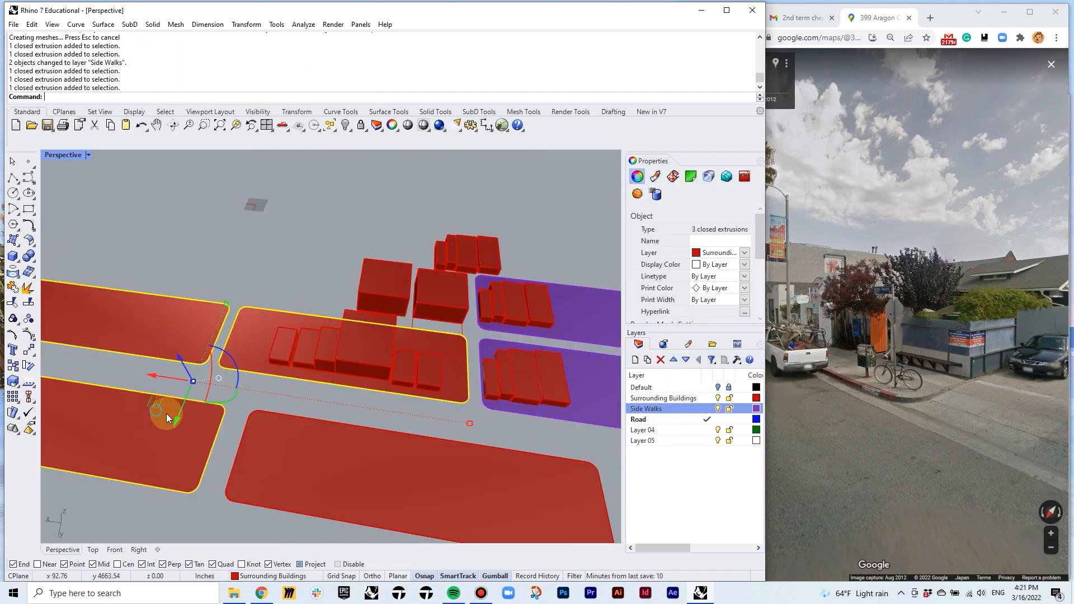
Assign the four remaining sidewalk blocks to the Side Walks layer
left_click(392, 453, "shift")
right_click(645, 408)
left_click(680, 492)
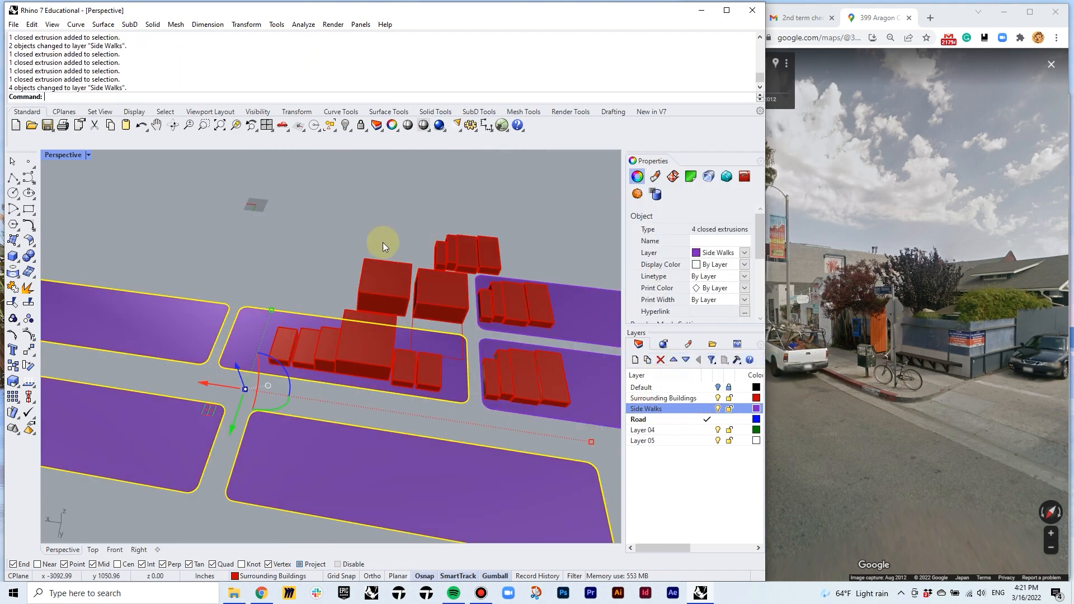
left_click(384, 244)
Open Street View facing the Sweetfin corner, and zoom the model views to the matching corner building
right_click_drag(383, 245, 394, 218)
left_click_drag(934, 396, 851, 383)
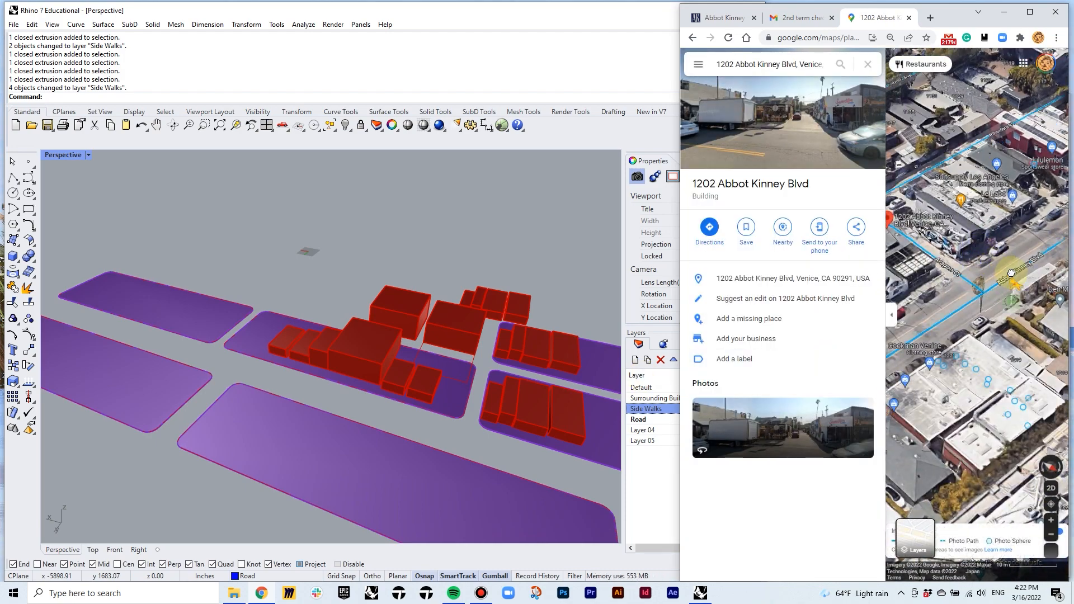
left_click_drag(1011, 273, 1010, 275)
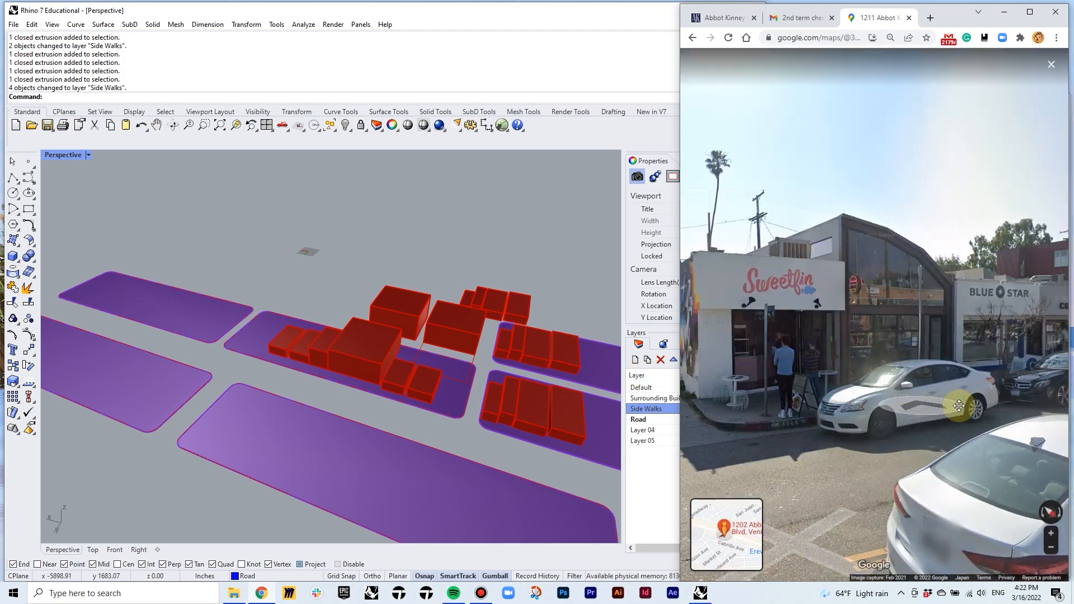
left_click(492, 408)
type("ZSA")
key("Return")
double_click(63, 154)
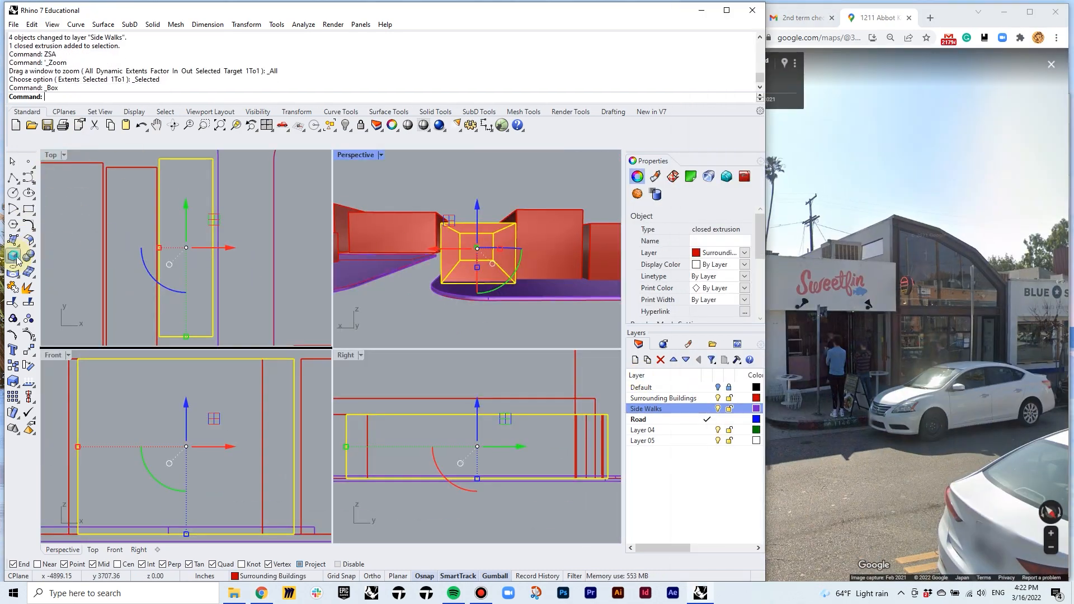
Draw a box at the street front of the Sweetfin corner building, overlapping the sidewalk corner
scroll(175, 197, "up", 3)
left_click(175, 197)
left_click(250, 235)
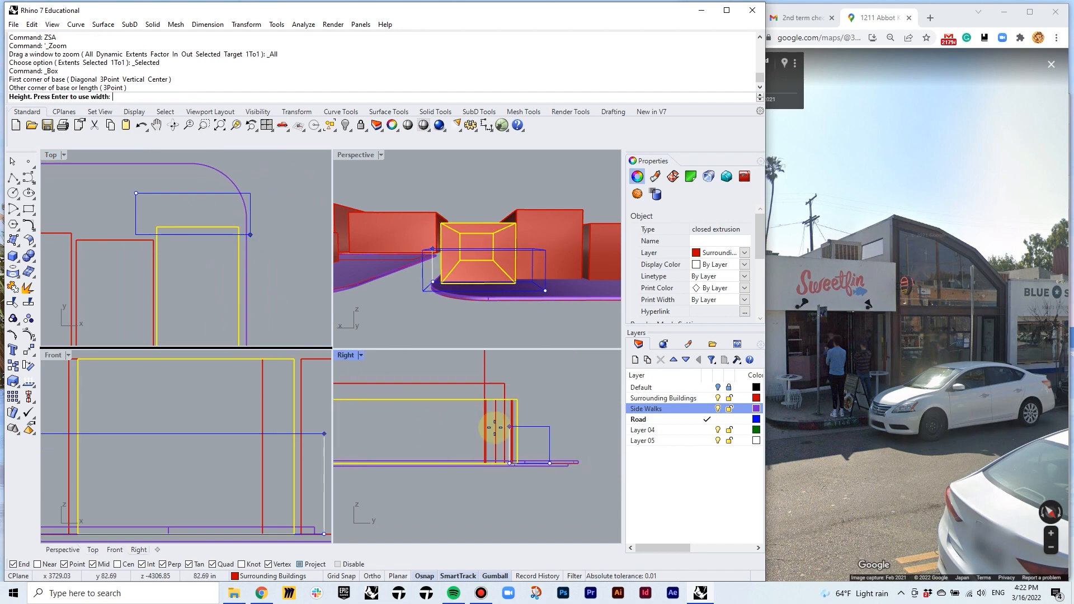
left_click(492, 413)
Copy the box a short distance away from the building front toward Abbot Kinney Blvd
type("C")
key("Return")
right_click_drag(274, 203, 283, 237)
left_click(283, 237)
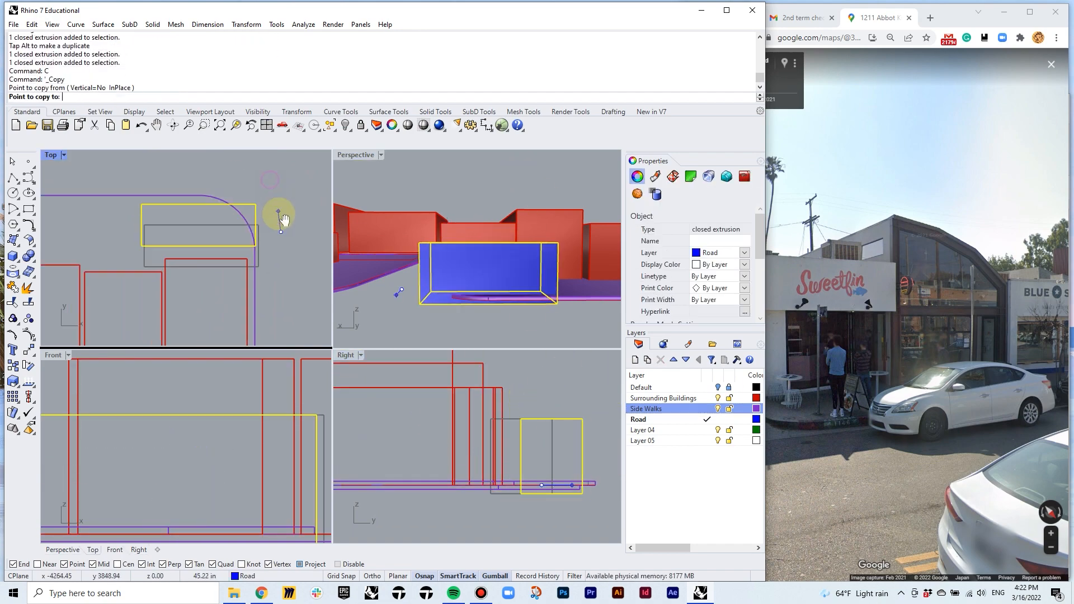
left_click(280, 196)
Subtract the box from the Sweetfin corner building with Boolean difference
right_click_drag(475, 269, 513, 302)
left_click(487, 269)
type("BD")
left_click(553, 322)
Narrow and reposition the spare box, and use it for another Boolean difference on the corner building
left_click_drag(157, 206, 179, 206)
left_click_drag(230, 178, 216, 198)
type("bd")
key("Return")
left_click(459, 246)
key("Return")
left_click(545, 282)
key("Return")
right_click_drag(475, 268, 525, 269)
scroll(261, 421, "down", 5)
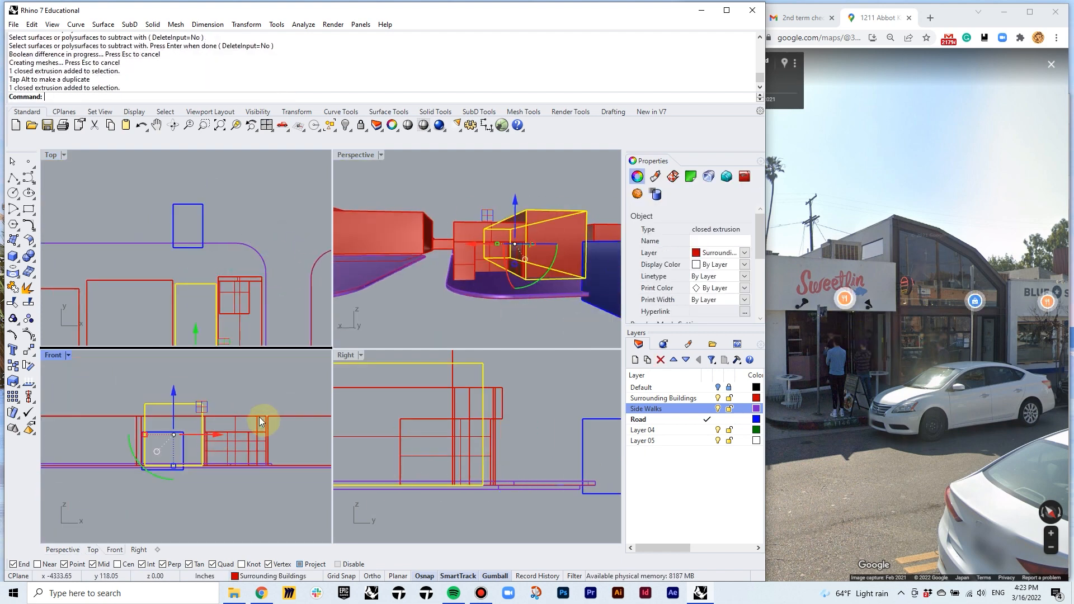
Draw and extrude a curved roof profile over the building beside Sweetfin, and split the building with it using BooleanSplit
scroll(226, 441, "up", 3)
right_click_drag(129, 378, 137, 347)
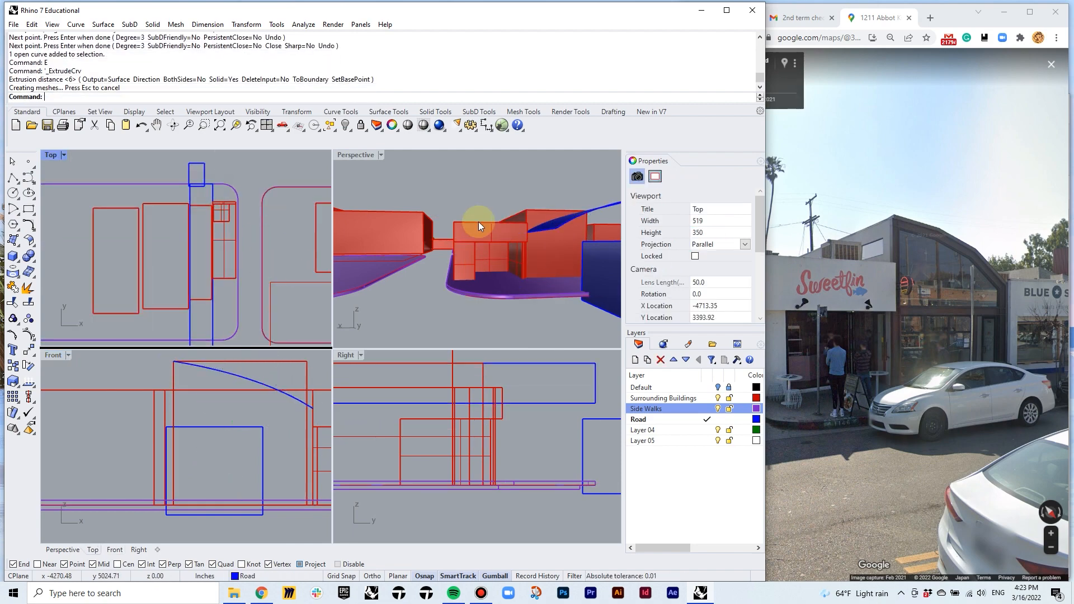
key("Return")
left_click(259, 384)
key("Return")
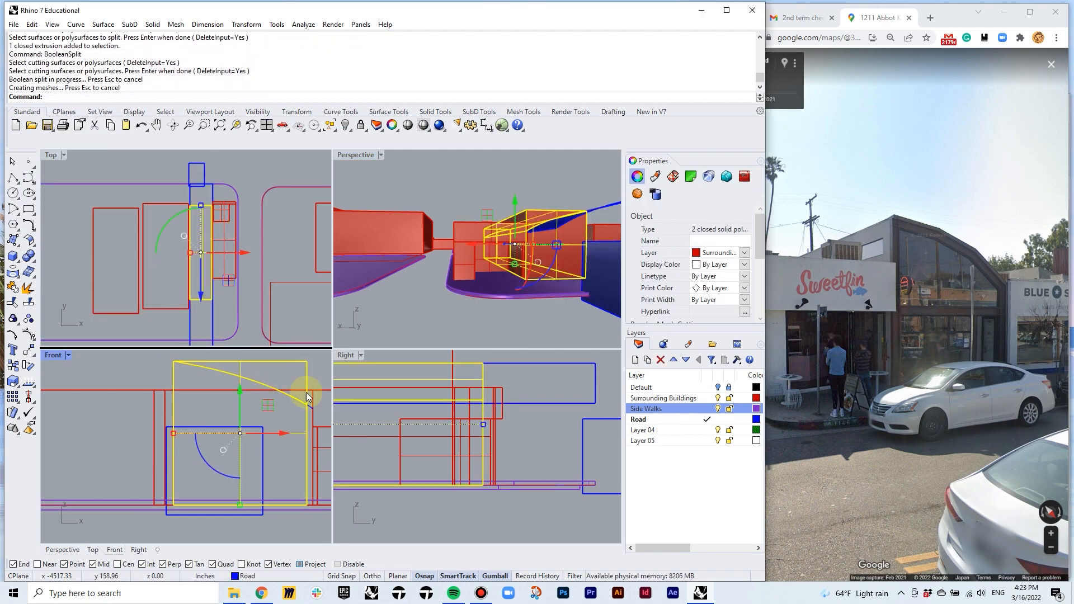
Delete the split-off roof piece and the curved cutting extrusion above the building beside Sweetfin
left_click(307, 380)
left_click(308, 376)
key("Delete")
left_click(532, 238)
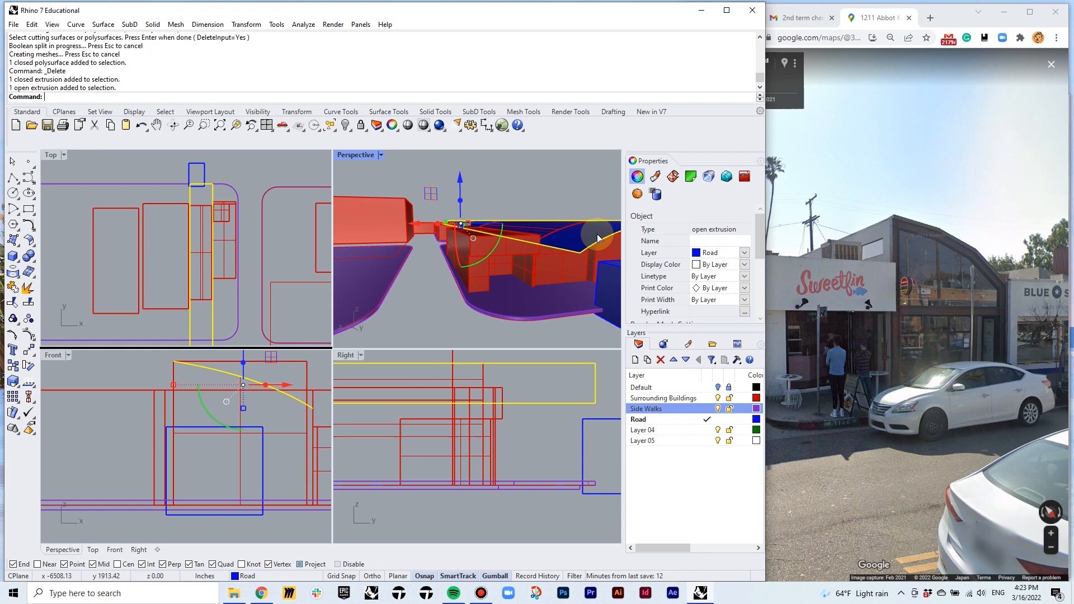
left_click(247, 376)
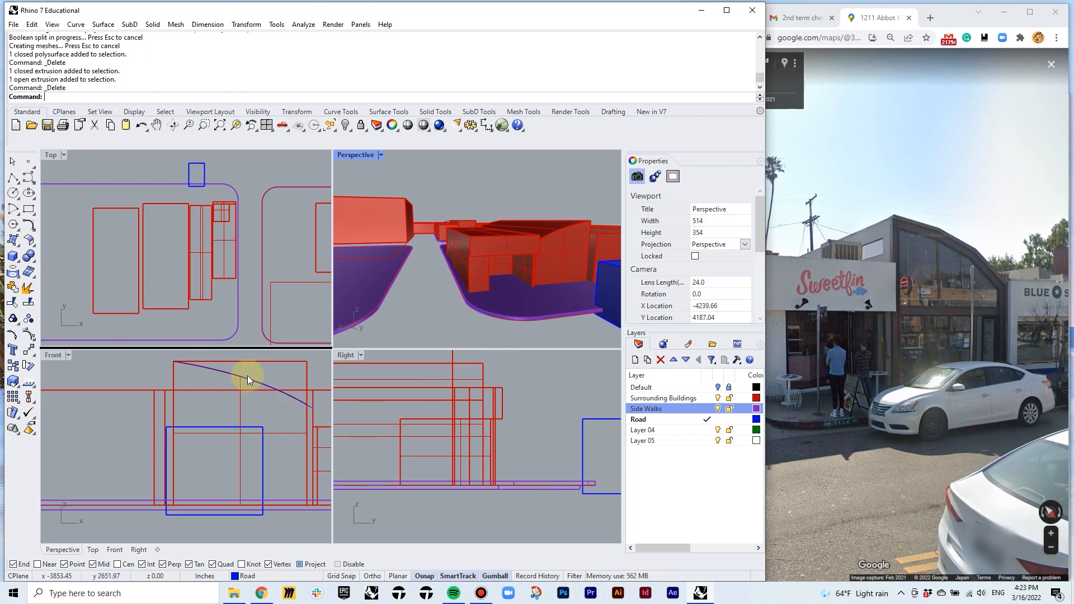
Move and widen the spare box to fit the lower opening on the front of the curved-roof building
left_click(255, 426)
left_click(267, 466)
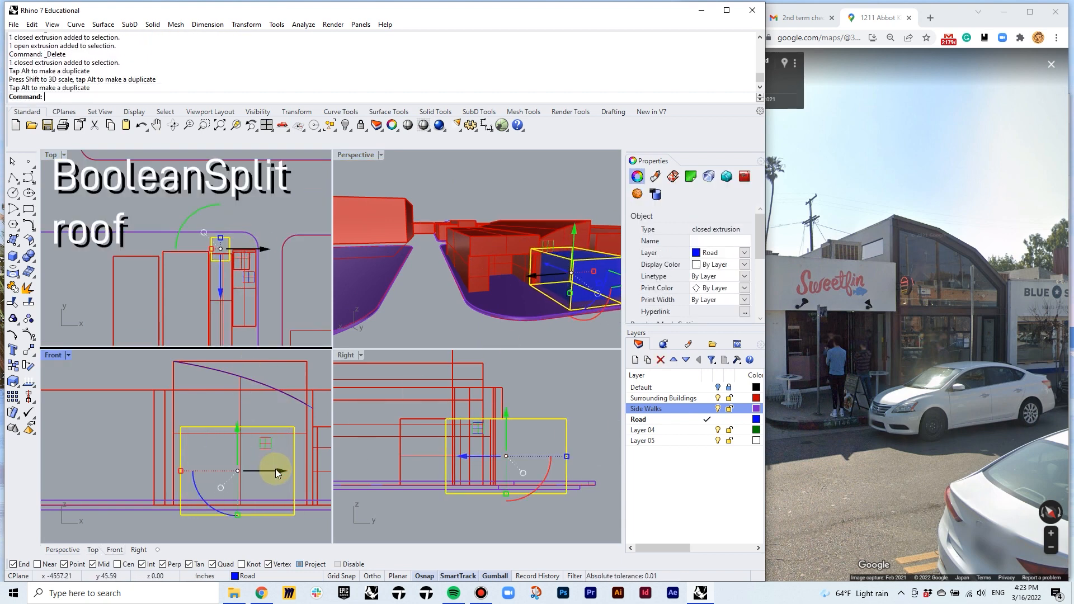
scroll(290, 492, "up", 4)
left_click_drag(120, 451, 117, 451)
left_click_drag(246, 450, 253, 451)
scroll(293, 463, "down", 5)
scroll(305, 387, "up", 5)
Shift the roof curve slightly down so it runs just beneath the building's curved roof edge
left_click(297, 402)
left_click(313, 412)
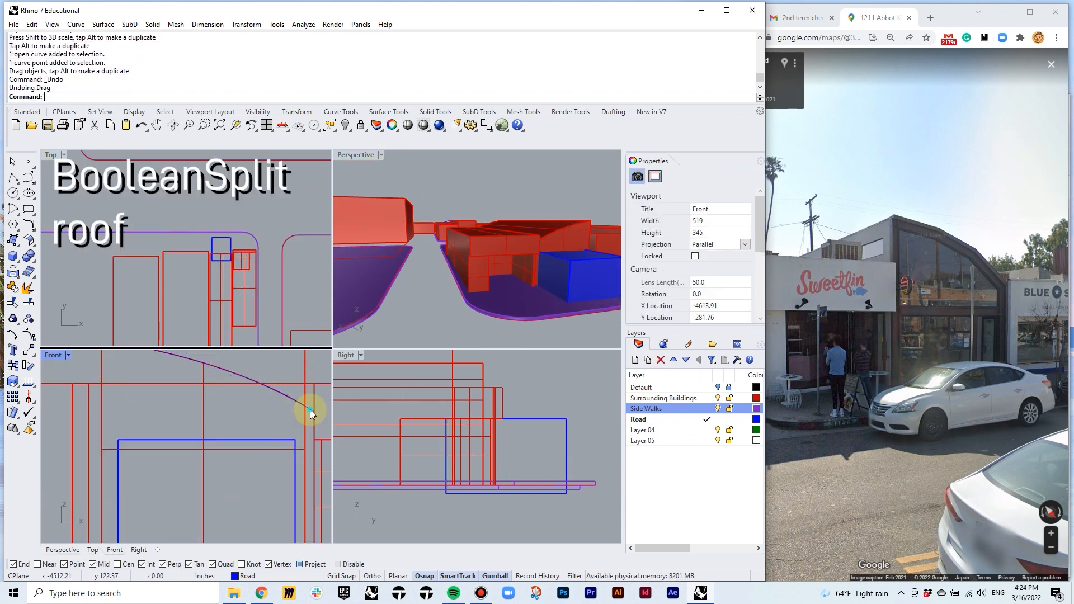
left_click(310, 410)
right_click_drag(279, 380, 291, 407)
left_click_drag(221, 369, 221, 379)
Draw a polyline under the shifted roof curve, trim the overlaps, and join both into a closed upper window profile
scroll(124, 373, "up", 2)
left_click(112, 378)
left_click(131, 475)
right_click_drag(279, 476, 126, 446)
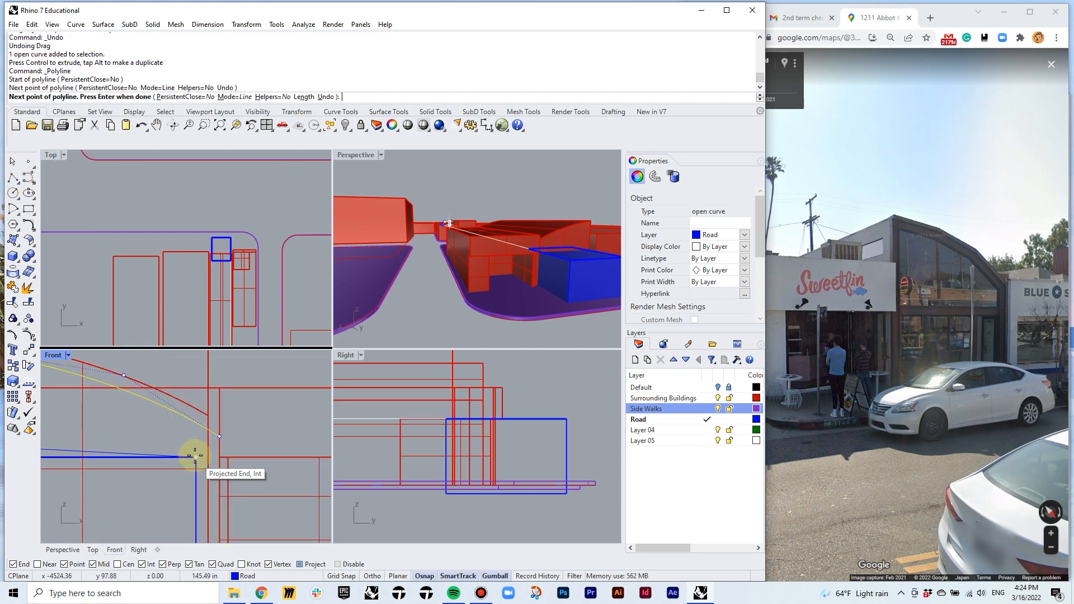
right_click(205, 412)
left_click(196, 425, "shift")
type("t")
key("Return")
right_click_drag(205, 426, 232, 431)
left_click(233, 431)
right_click_drag(111, 392, 292, 428)
left_click(178, 390)
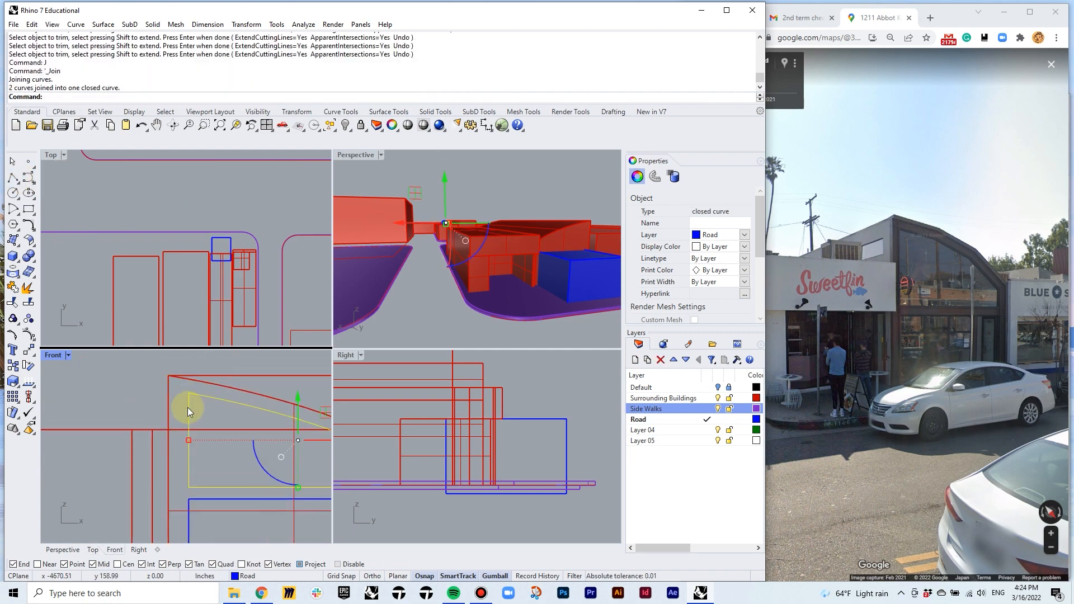
Extrude the closed upper window profile through the front of the curved-roof building
type("ex")
key("Return")
left_click(235, 204)
right_click_drag(536, 229, 551, 283)
Subtract the window extrusion and the lower box from the curved-roof building with Boolean difference, and delete the window extrusion
type("bd")
key("Return")
left_click(520, 252)
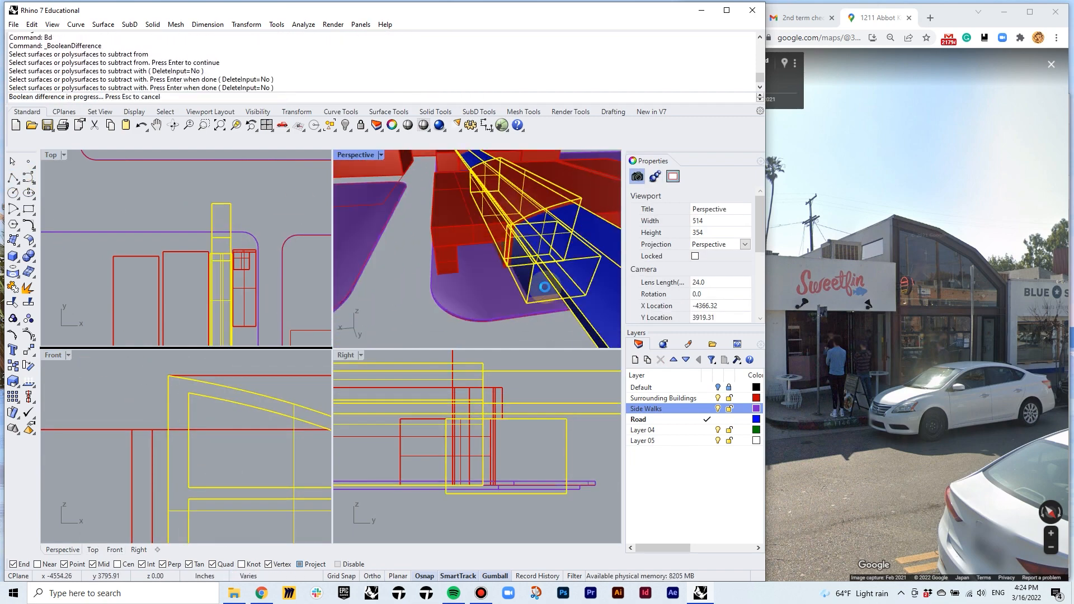
left_click(570, 252)
key("Delete")
Move the spare box to the Blue Star Donuts building and widen it across the storefront
left_click(570, 252)
left_click_drag(909, 233, 828, 235)
right_click_drag(460, 278, 384, 273)
left_click_drag(384, 273, 479, 273)
right_click_drag(492, 280, 525, 301)
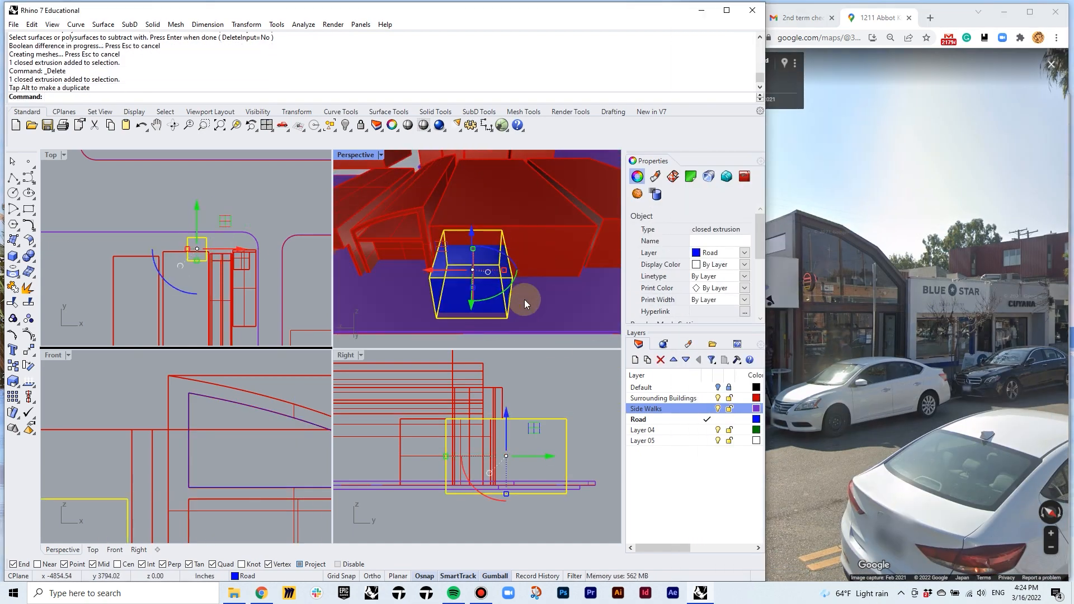
left_click_drag(493, 276, 570, 276)
right_click_drag(548, 270, 546, 235)
scroll(264, 443, "down", 6)
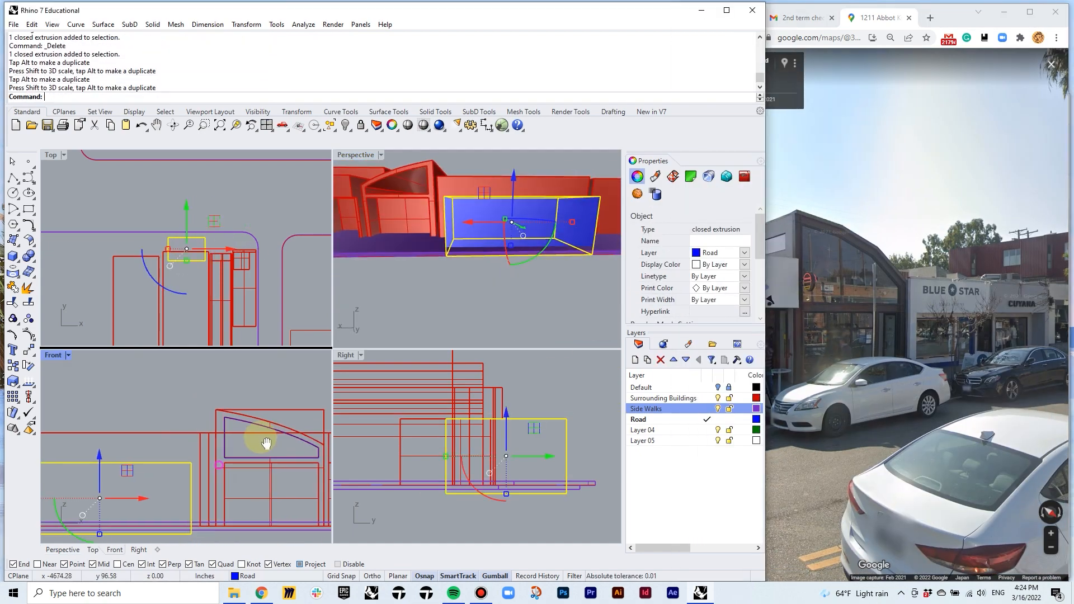
Subtract the widened box from the Blue Star Donuts building with Boolean difference
right_click_drag(169, 421, 264, 379)
type("bd")
key("Return")
left_click(480, 207)
key("Return")
left_click(448, 266)
Move the box to the building beyond Blue Star Donuts and subtract it from that building's front
scroll(263, 291, "down", 4)
right_click_drag(234, 291, 265, 294)
left_click_drag(279, 266, 248, 267)
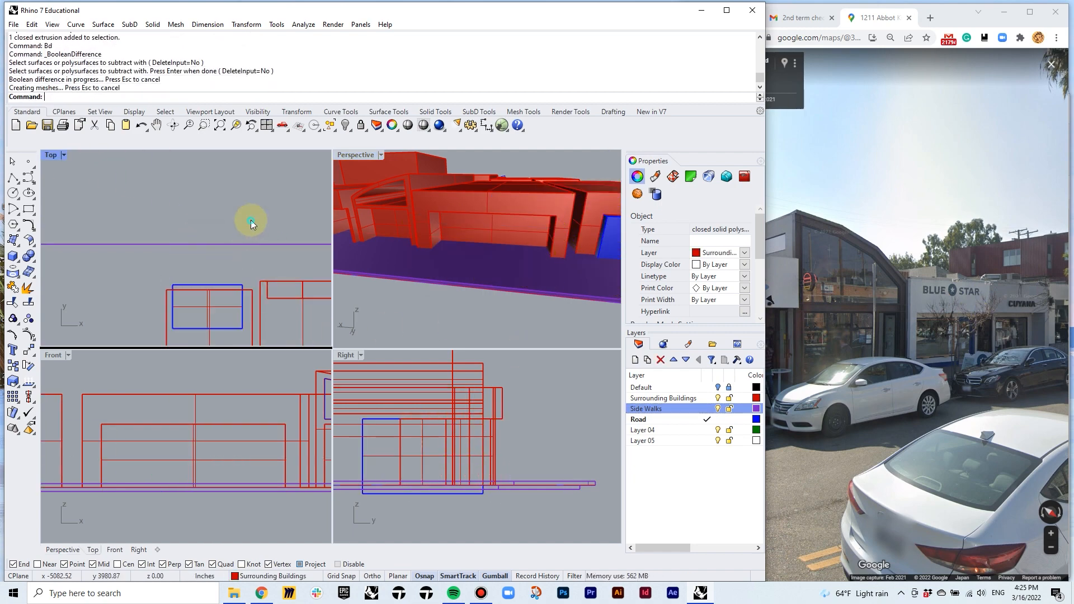
scroll(486, 218, "down", 4)
left_click(573, 214)
right_click_drag(573, 214, 613, 235)
Switch to Google Maps Street View and move along Abbot Kinney Blvd to the small white gabled shop
left_click(893, 339)
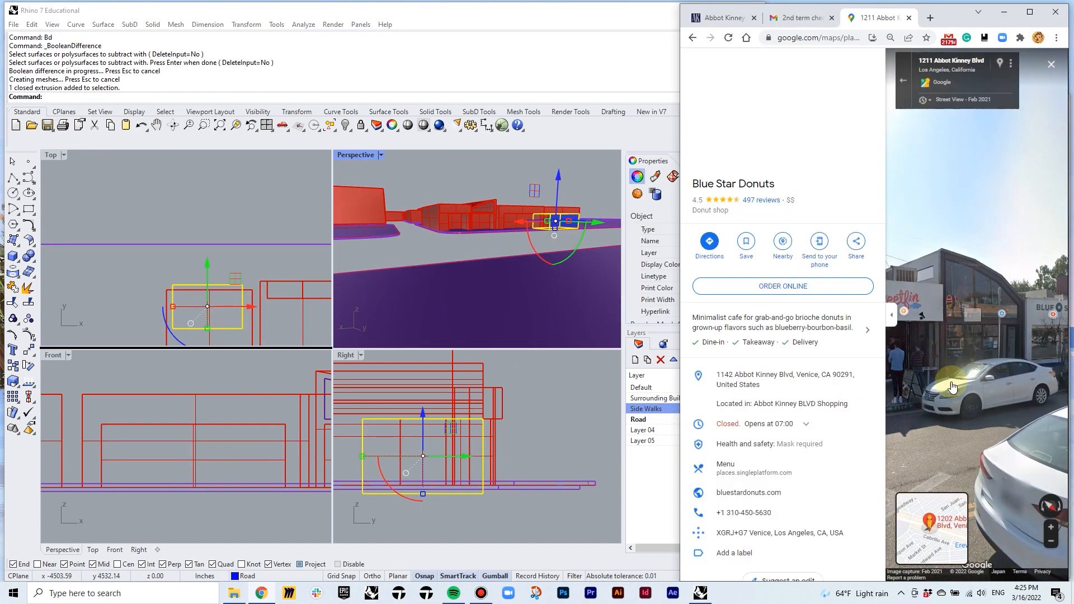
left_click(952, 387)
left_click(930, 395)
left_click(820, 403)
left_click(950, 446)
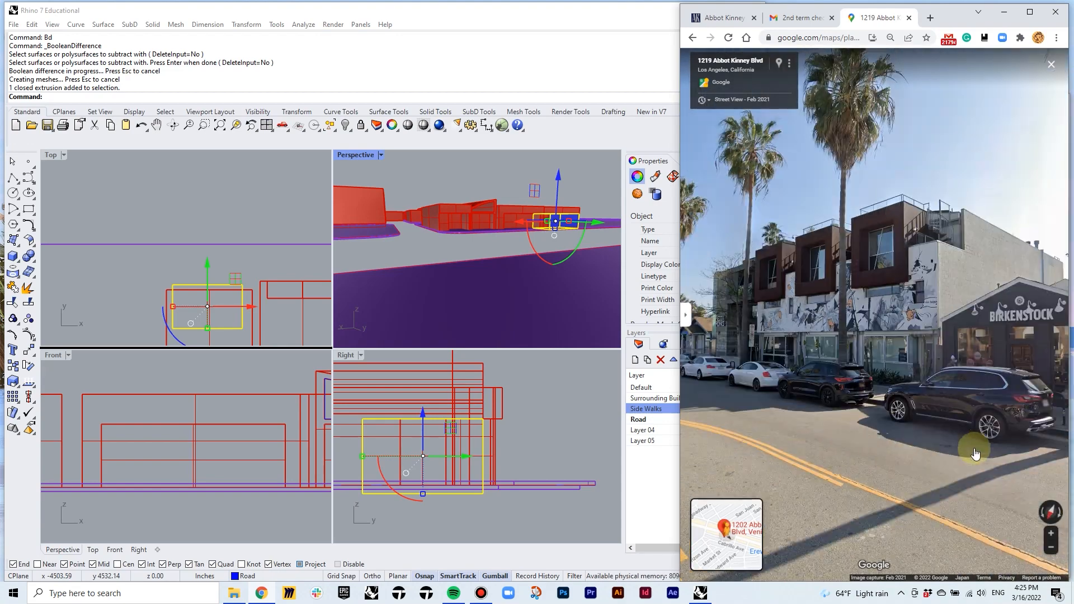
left_click(974, 449)
Back in Rhino, draw a gable roofline over the front of the white shop's building with a polyline
left_click(276, 262)
scroll(276, 261, "down", 6)
right_click_drag(392, 246, 475, 252)
left_click(411, 239)
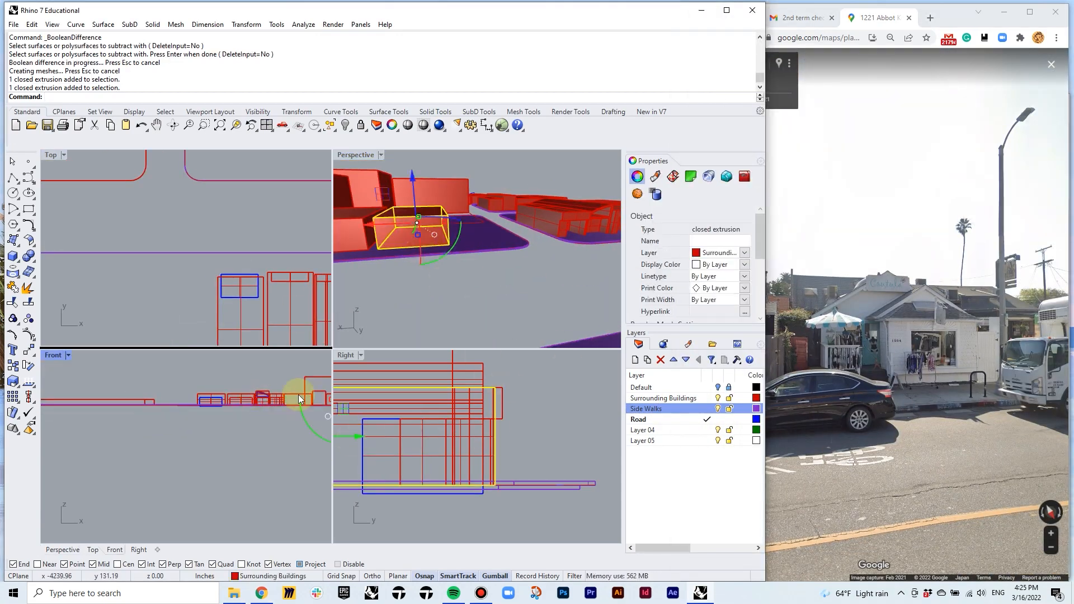
left_click(12, 178)
scroll(165, 416, "up", 3)
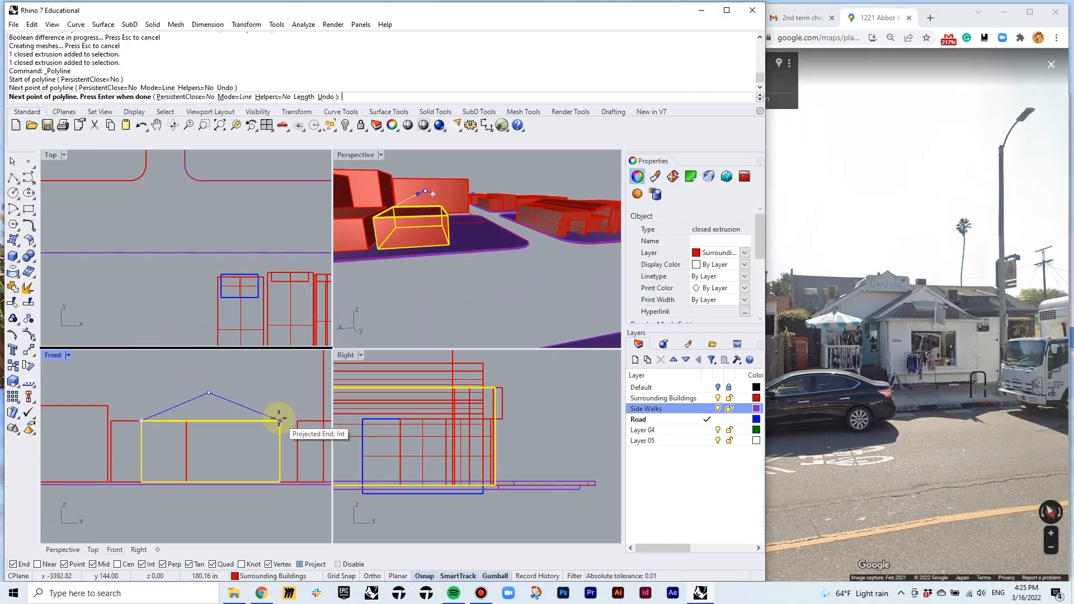
left_click(279, 420)
key("Return")
left_click(243, 406)
Trace a closed house-shaped profile along the building's base corners, eaves and gable peak
left_click(12, 178)
left_click(141, 482)
scroll(141, 480, "up", 3)
scroll(199, 508, "down", 4)
left_click(186, 392)
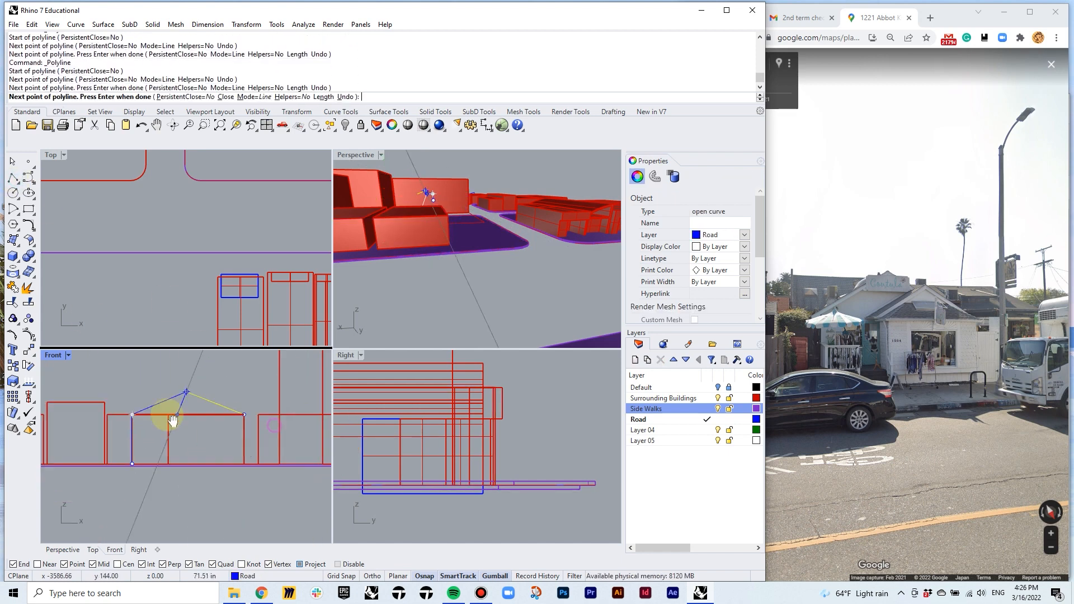
left_click(244, 414)
scroll(261, 458, "up", 8)
left_click(212, 474)
scroll(192, 465, "down", 12)
left_click(261, 425)
Extrude the closed gable profile to the depth of the white shop's building
scroll(168, 245, "down", 10)
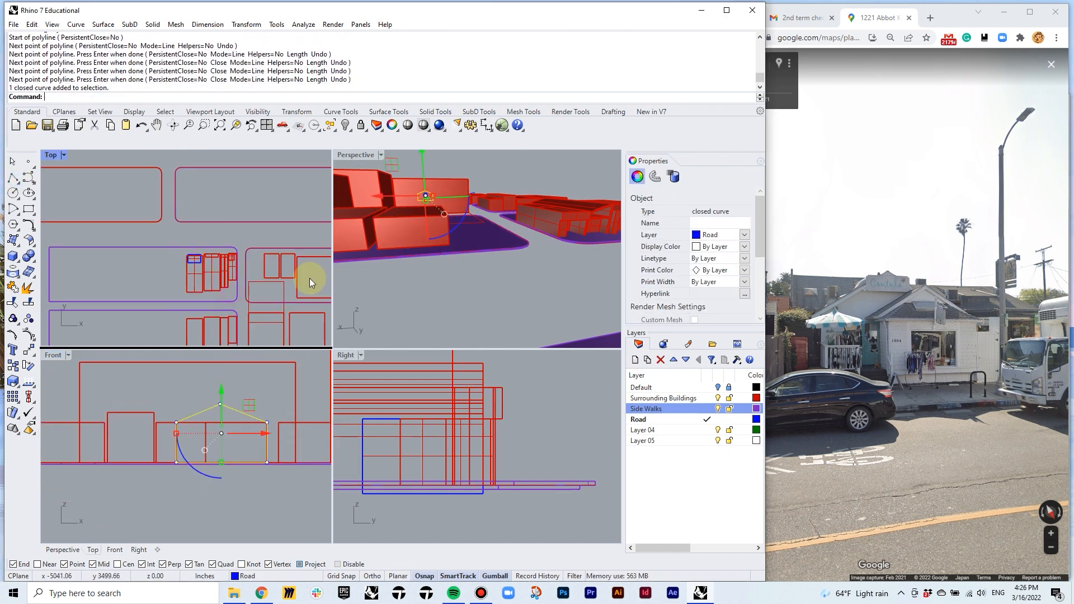
type("e")
key("Return")
left_click(191, 225)
right_click_drag(419, 224, 405, 273)
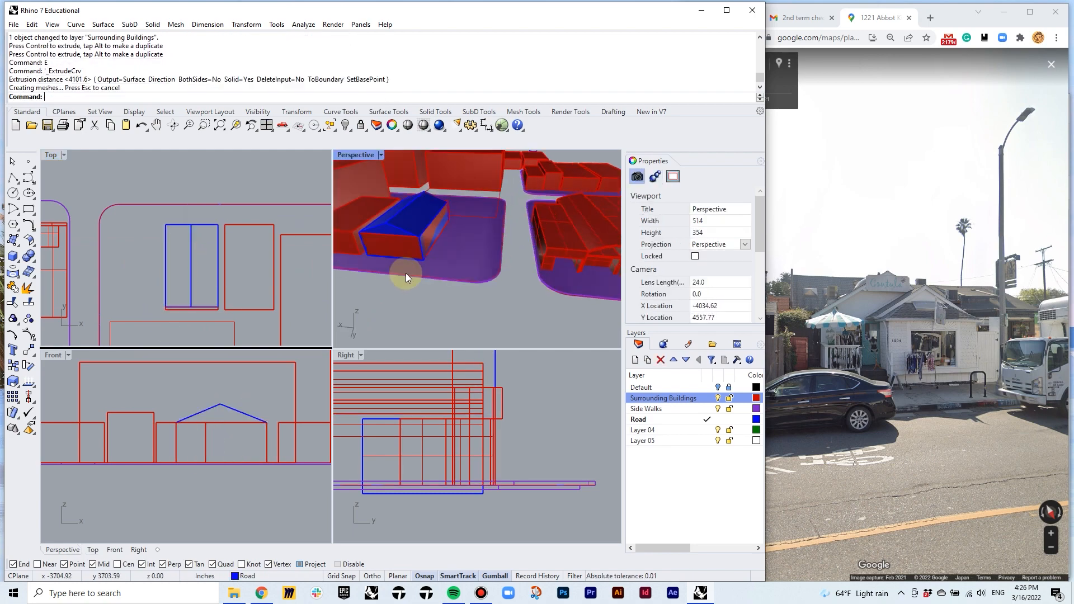
Make Surrounding Buildings the current layer and delete the flat-roofed box under the gabled extrusion
left_click(707, 397)
left_click(493, 235)
left_click(518, 263)
key("Delete")
left_click(453, 245)
right_click_drag(453, 245, 493, 224)
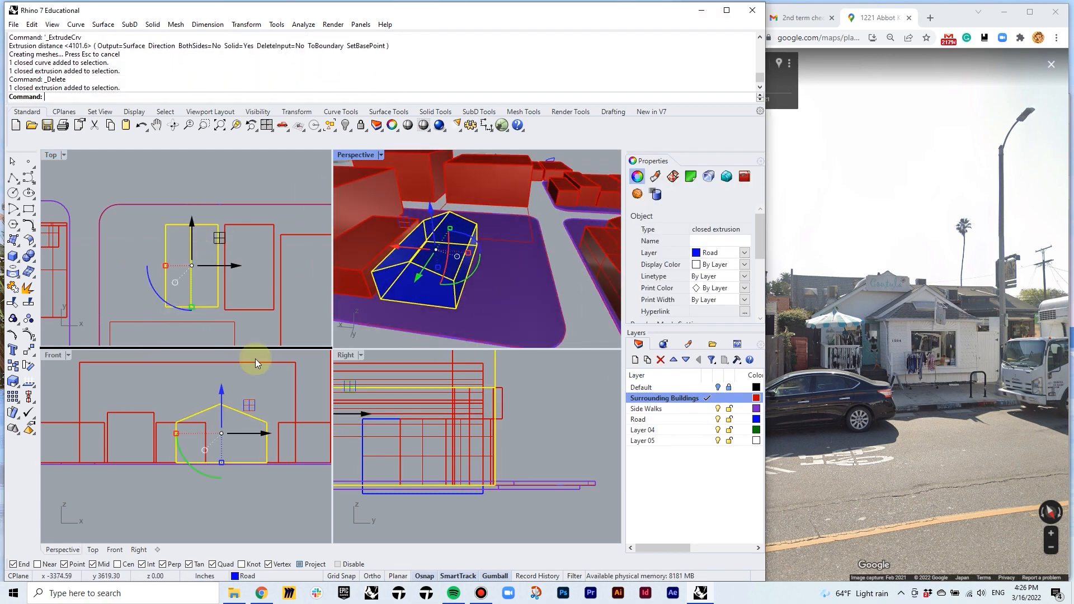
Copy the closed gable profile a short distance sideways along the white shop's front
right_click_drag(255, 359, 281, 359)
left_click(292, 429)
left_click(302, 444)
type("c")
key("Return")
left_click(323, 465)
left_click(328, 478)
left_click(273, 440)
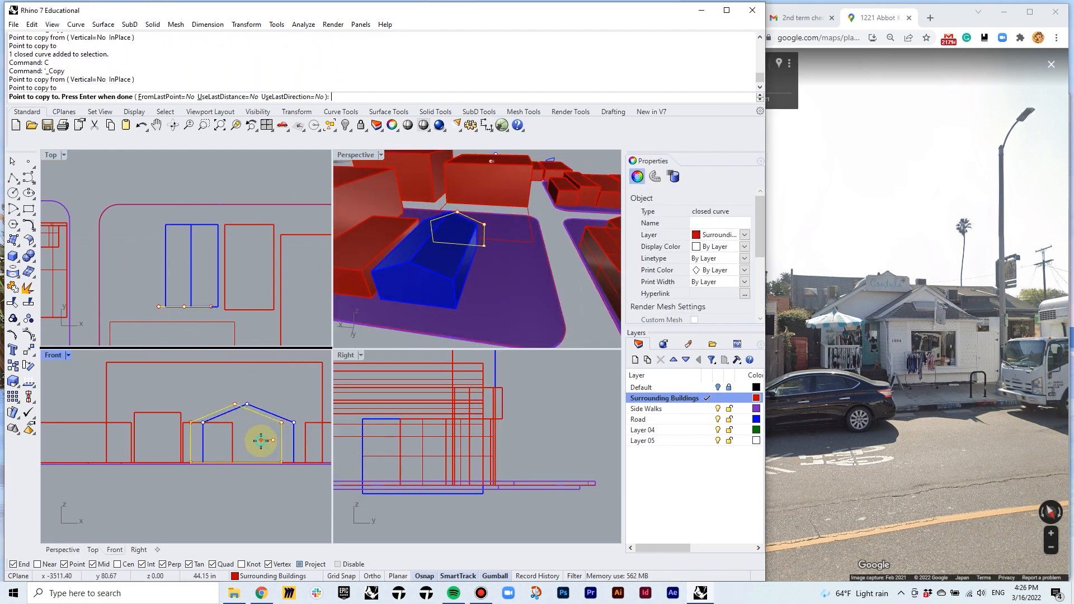
Extrude the narrower gable profile to the shop's depth, and offset the two gabled volumes front to back
type("e")
key("Return")
left_click(191, 225)
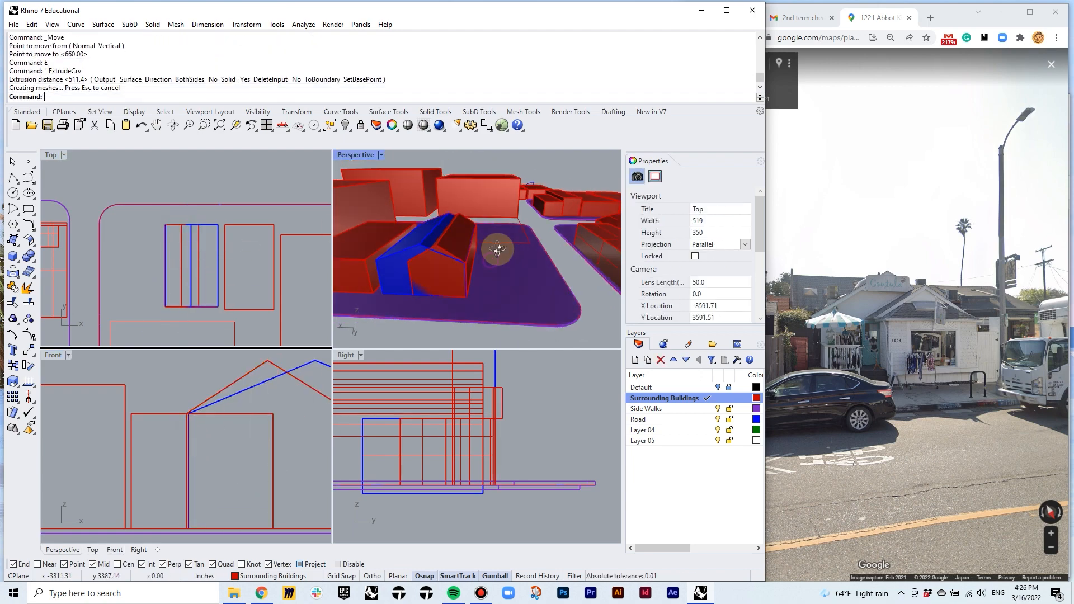
right_click_drag(496, 250, 482, 270)
left_click(482, 270)
left_click_drag(482, 270, 488, 258)
key("Escape")
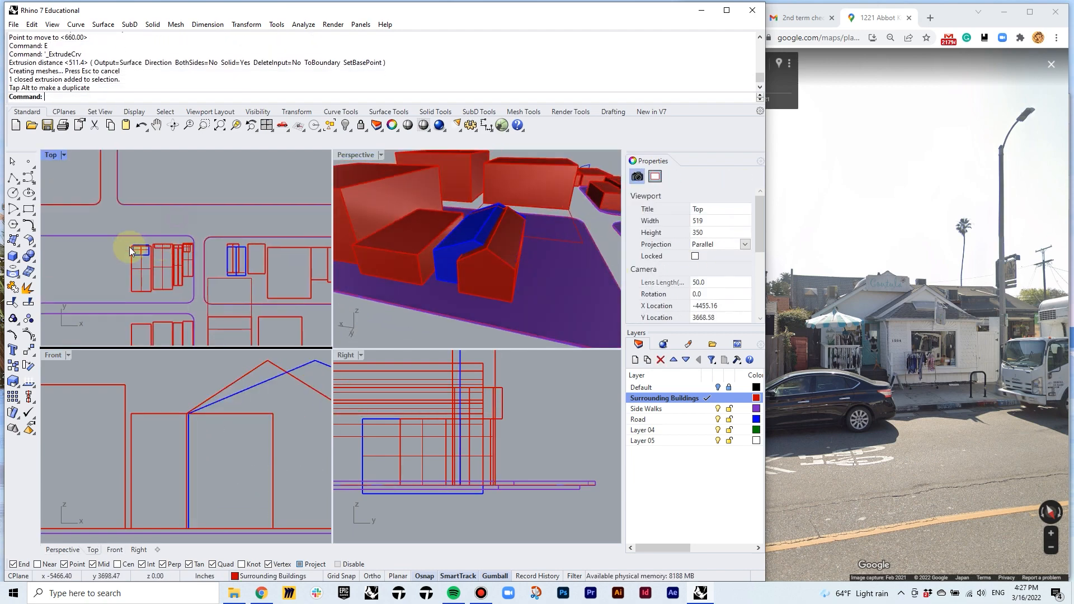
Copy the spare box to the narrower gabled volume's front and resize it as a window cutter
left_click(212, 283)
left_click(235, 302)
left_click(218, 435)
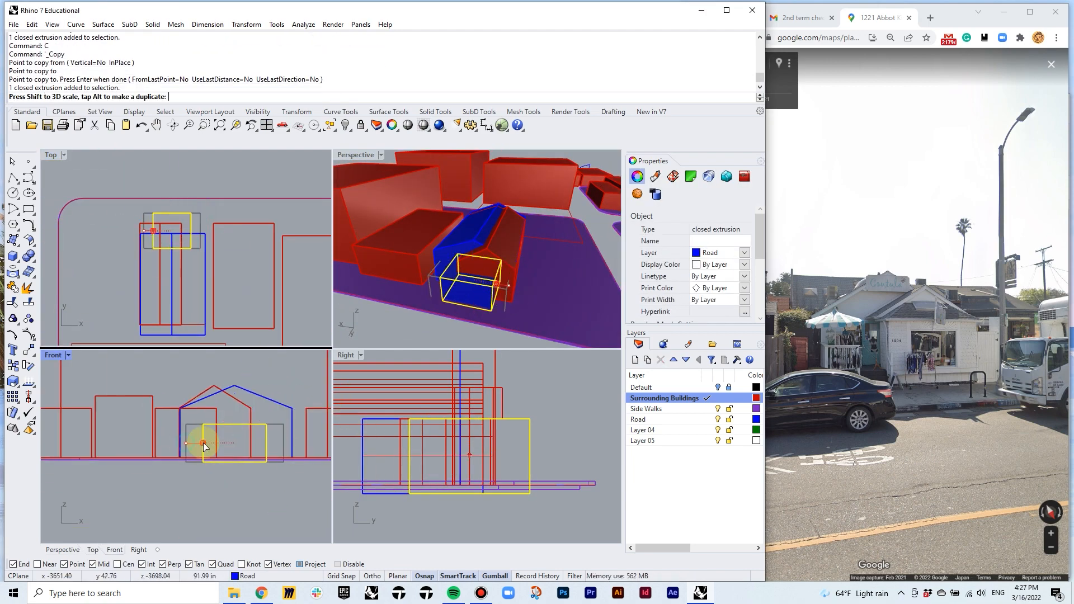
left_click_drag(203, 443, 218, 443)
scroll(291, 429, "up", 8)
scroll(260, 406, "down", 5)
left_click_drag(244, 390, 195, 389)
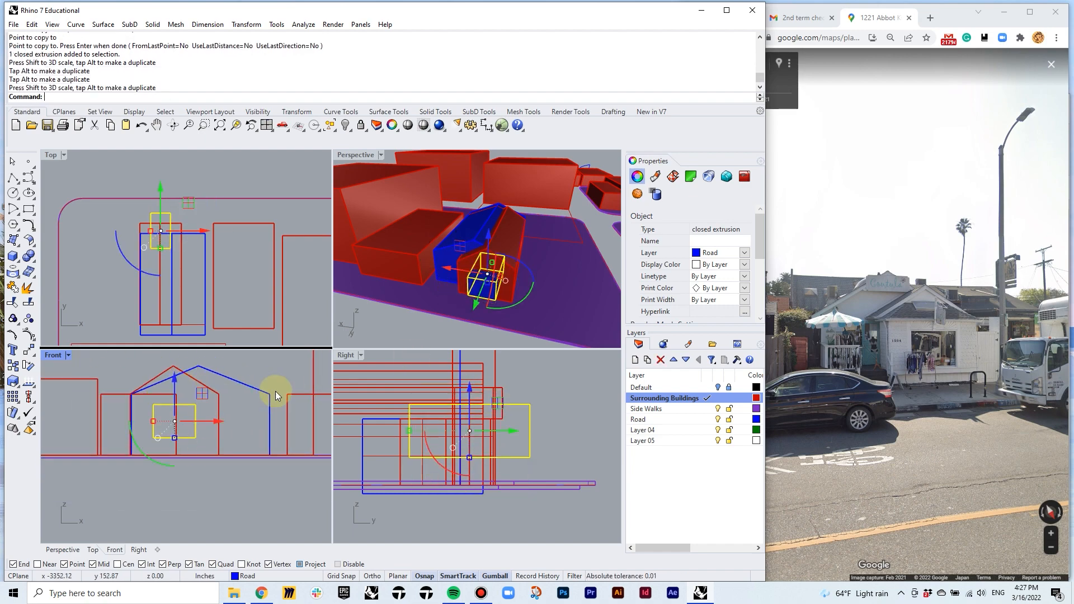
Subtract the window box from the narrower gabled volume with Boolean difference
left_click(149, 384)
type("Bd")
key("Return")
left_click(191, 427)
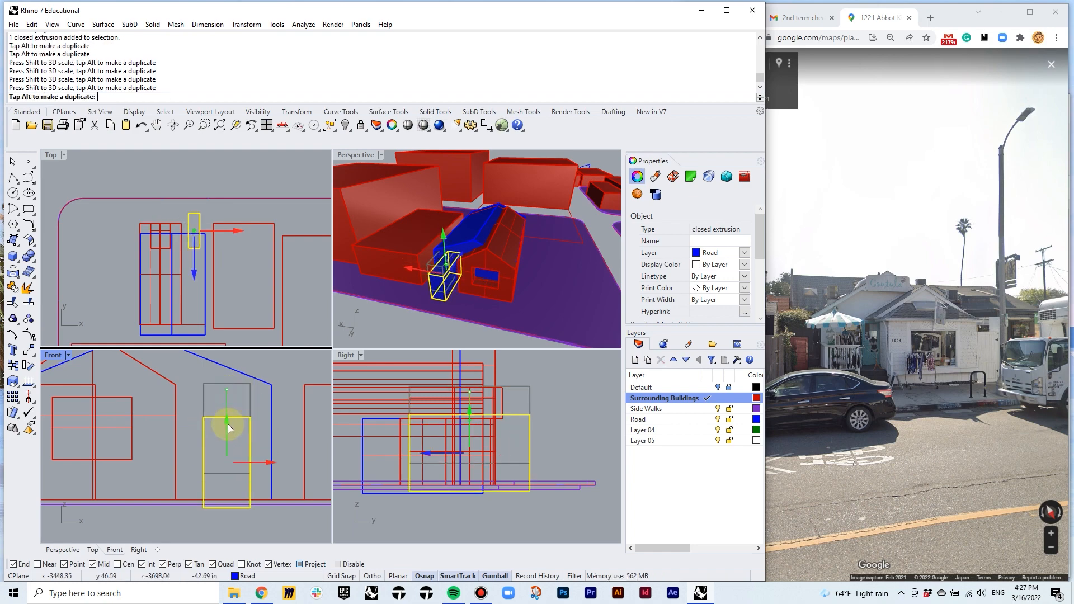
Subtract the door-sized box from the wider gabled volume with Boolean difference
type("Bd")
key("Return")
left_click(250, 429)
key("Return")
left_click(271, 473)
left_click(250, 464)
scroll(303, 450, "down", 6)
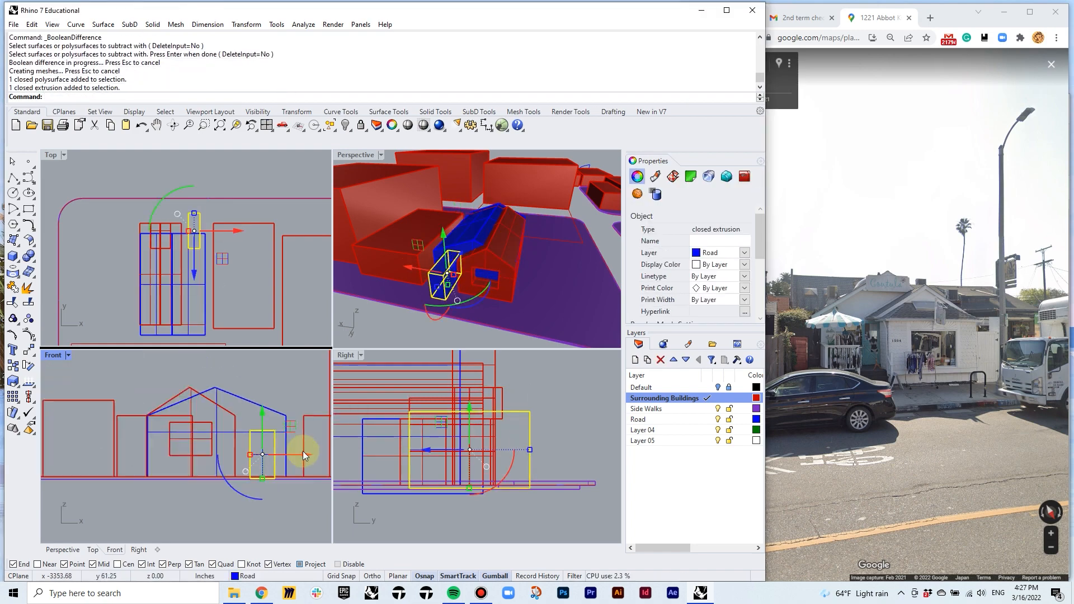
Turn Google Street View toward the gabled Birkenstock store next to the white shop
left_click(485, 234)
left_click(237, 390)
left_click(885, 363)
left_click(832, 372)
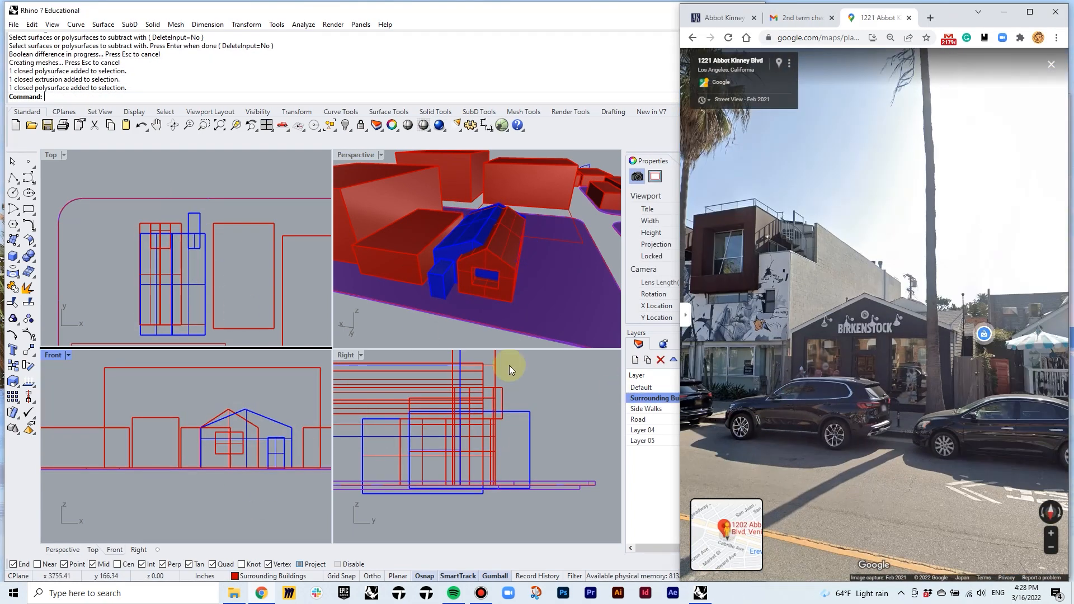
left_click(177, 237)
left_click(493, 251)
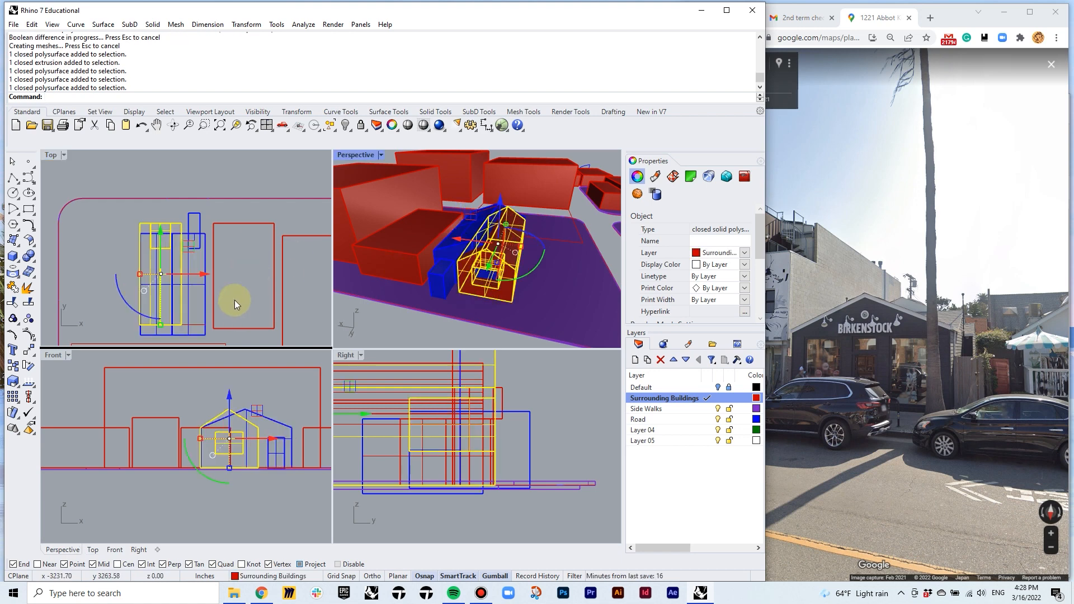
Copy the closed gable profile over to the Birkenstock building beside the white shop
left_click(245, 428)
type("C")
key("Return")
left_click(167, 426)
key("Return")
scroll(212, 407, "down", 10)
right_click_drag(523, 266, 528, 304)
left_click(547, 235)
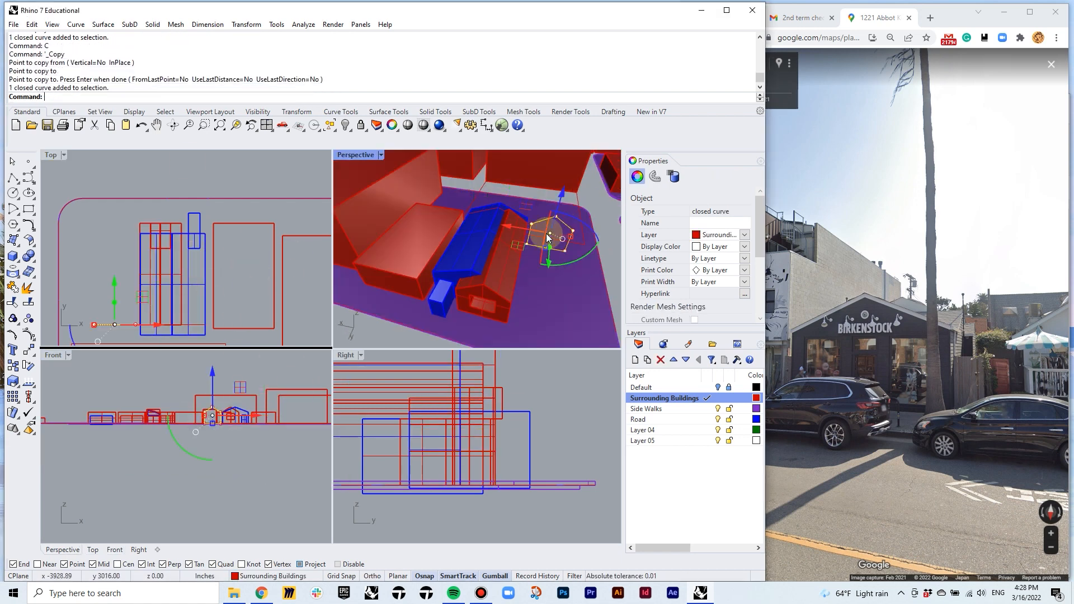
Extrude the gable profile to the Birkenstock building's depth and delete the original flat-roofed box
type("E")
key("Return")
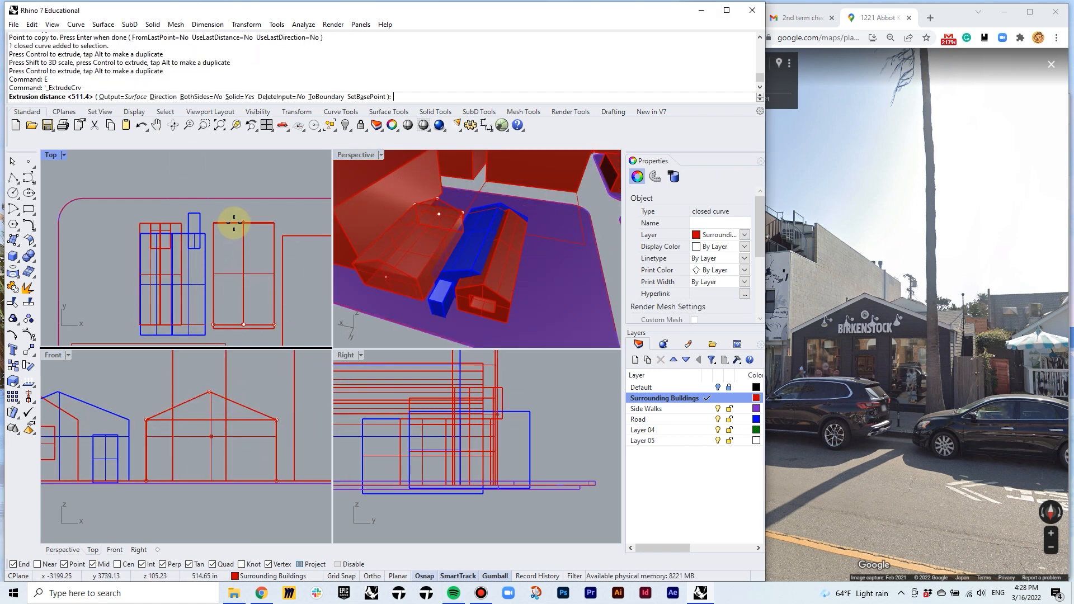
left_click(245, 304)
key("Delete")
Arrange door boxes across the Birkenstock front, copy the middle one upward, and scale the boxes into a door and transom
left_click(433, 310)
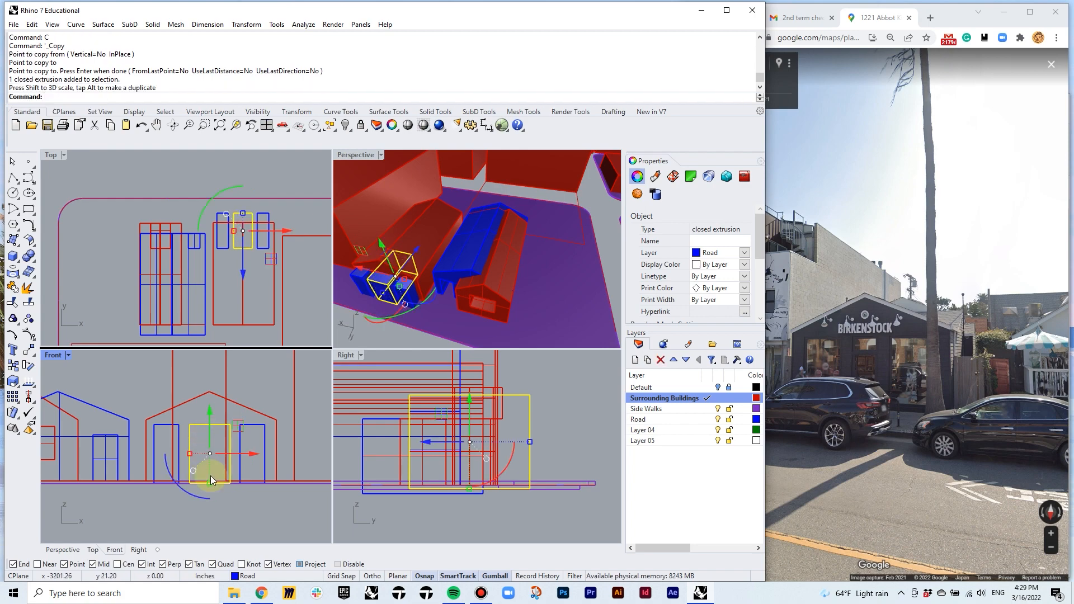
type("C")
key("Return")
left_click(221, 493)
left_click(221, 424)
scroll(224, 419, "up", 6)
type("SS")
key("Return")
right_click_drag(200, 493, 194, 465)
left_click(230, 510)
left_click(230, 399)
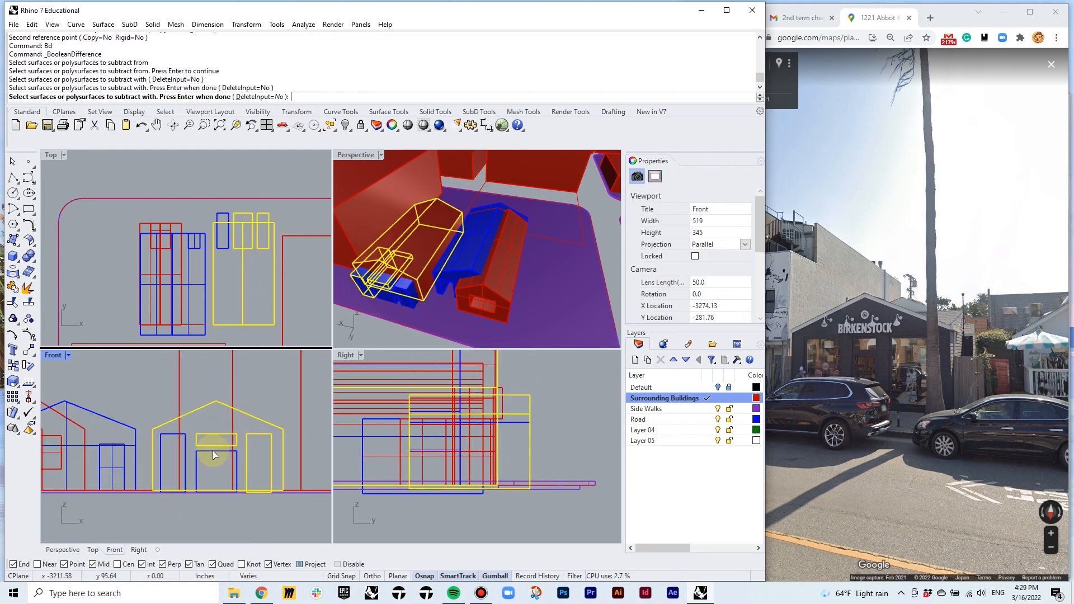
Subtract the door and transom boxes from the Birkenstock building, and select the large building next to it
key("Return")
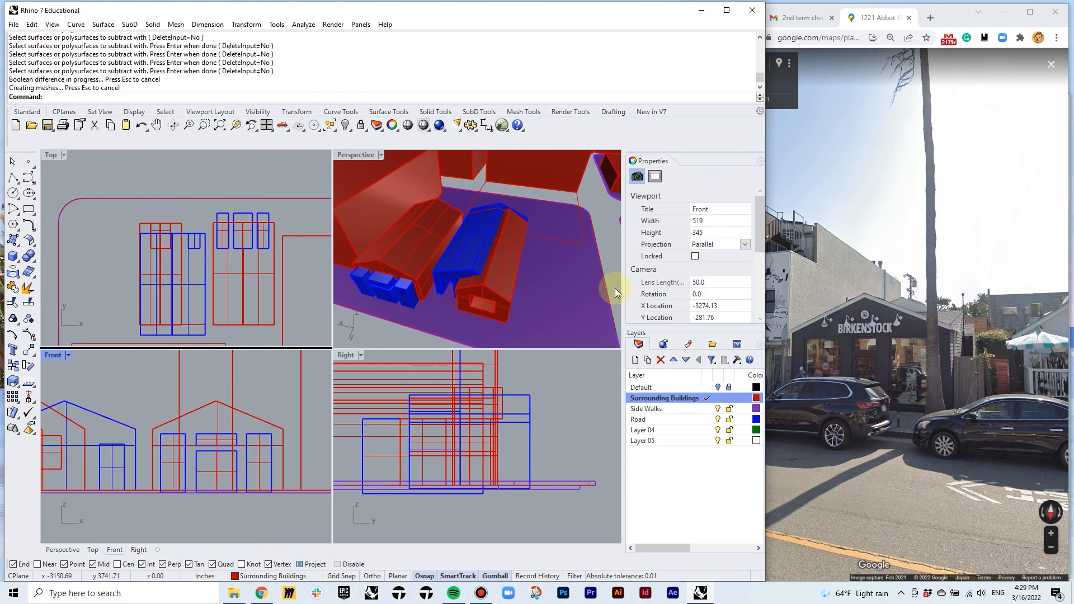
left_click(770, 326)
left_click(460, 277)
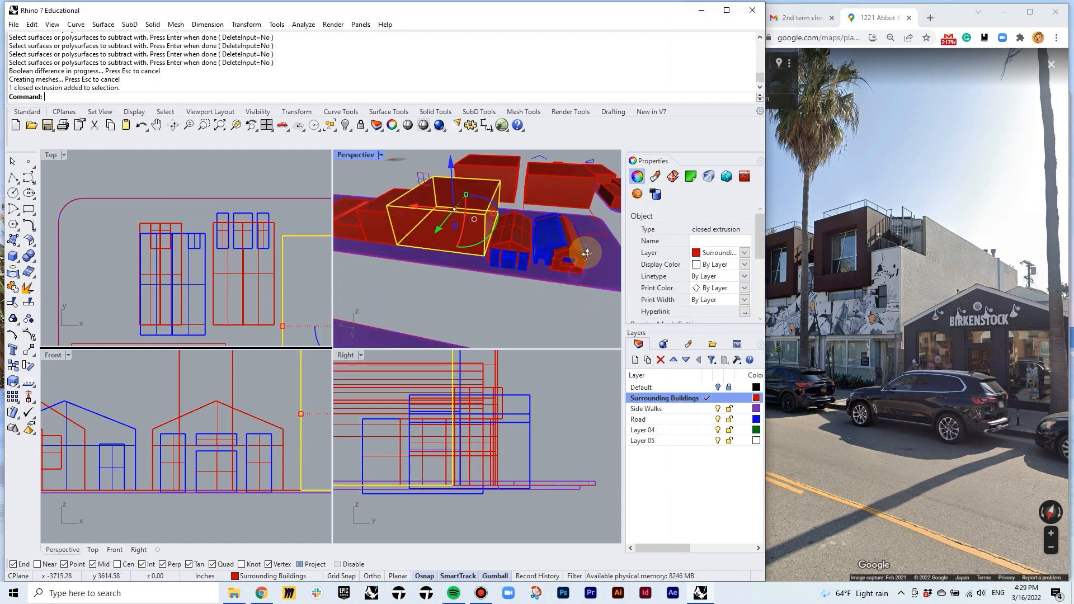
Narrow the large building beside the Birkenstock with Scale1D, and copy and scale a smaller box for its projecting upper volume
right_click_drag(582, 249, 425, 221)
right_click_drag(290, 232, 217, 223)
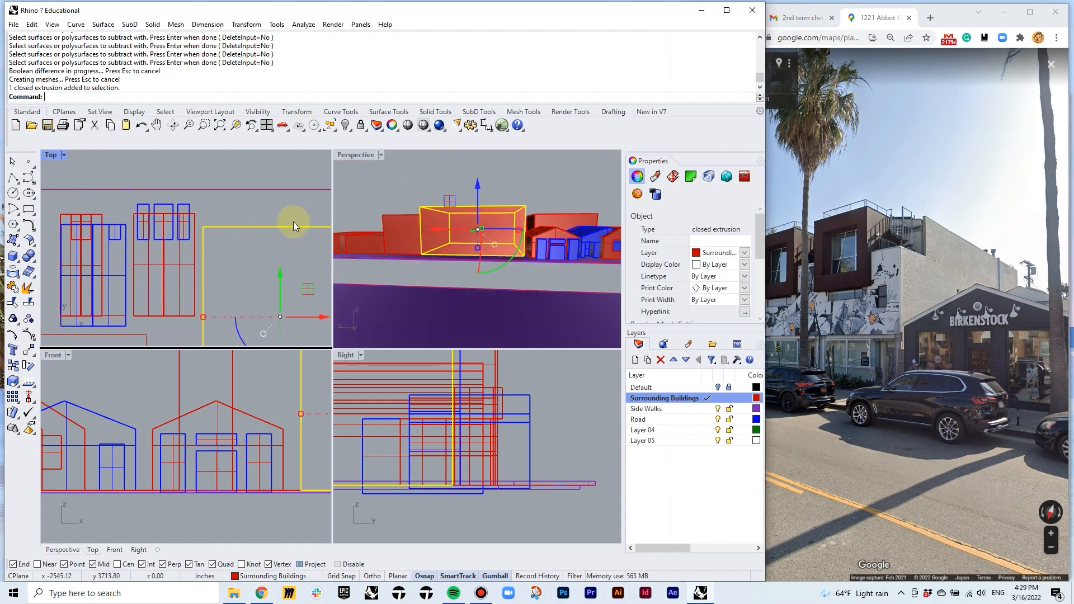
scroll(266, 239, "down", 4)
type("ss")
key("Return")
left_click(224, 231)
scroll(296, 433, "down", 4)
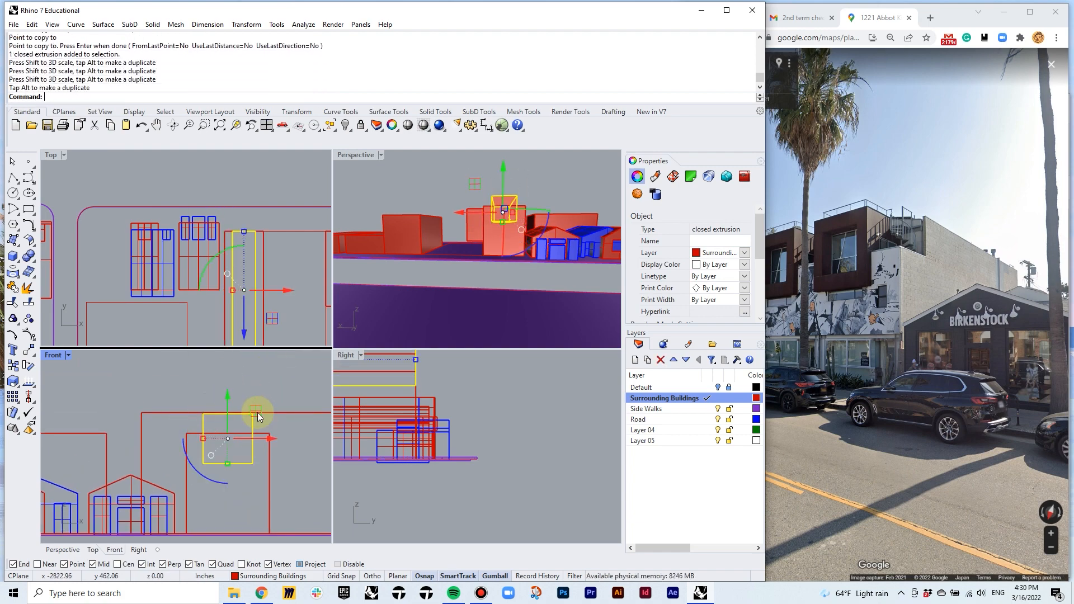
Widen the upper volume slightly, cut the building's upper front with the wide blue box, and fit that box inside the upper volume's outline
scroll(286, 280, "down", 2)
left_click(203, 442)
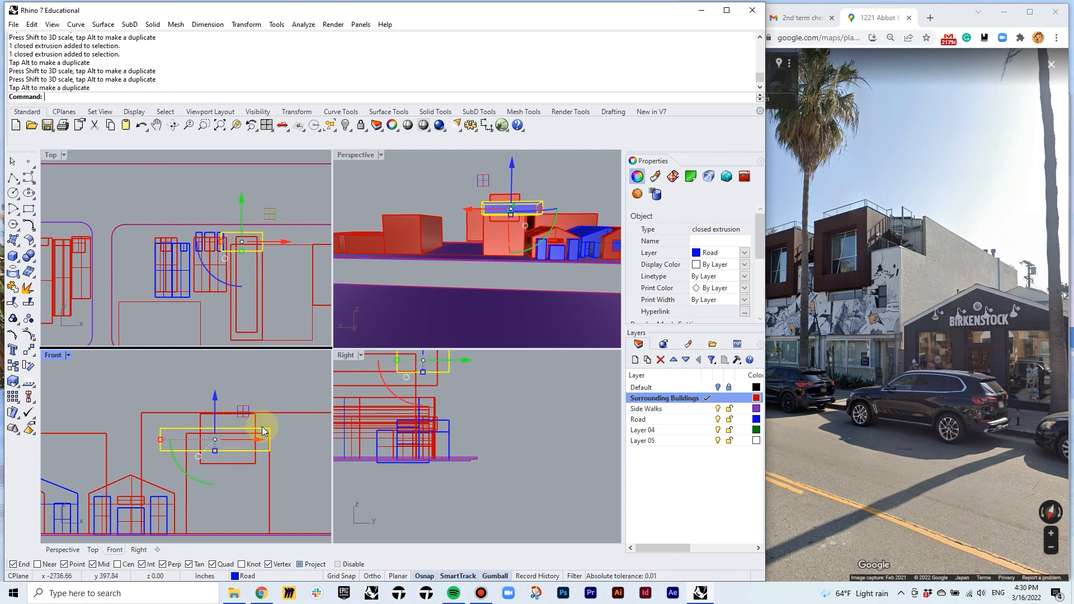
right_click_drag(507, 294, 560, 246)
mouse_move(545, 230)
left_mouse_down()
mouse_move(522, 223)
mouse_move(534, 220)
left_mouse_up()
key("Return")
left_click(425, 235)
key("Return")
left_click(465, 222)
key("Return")
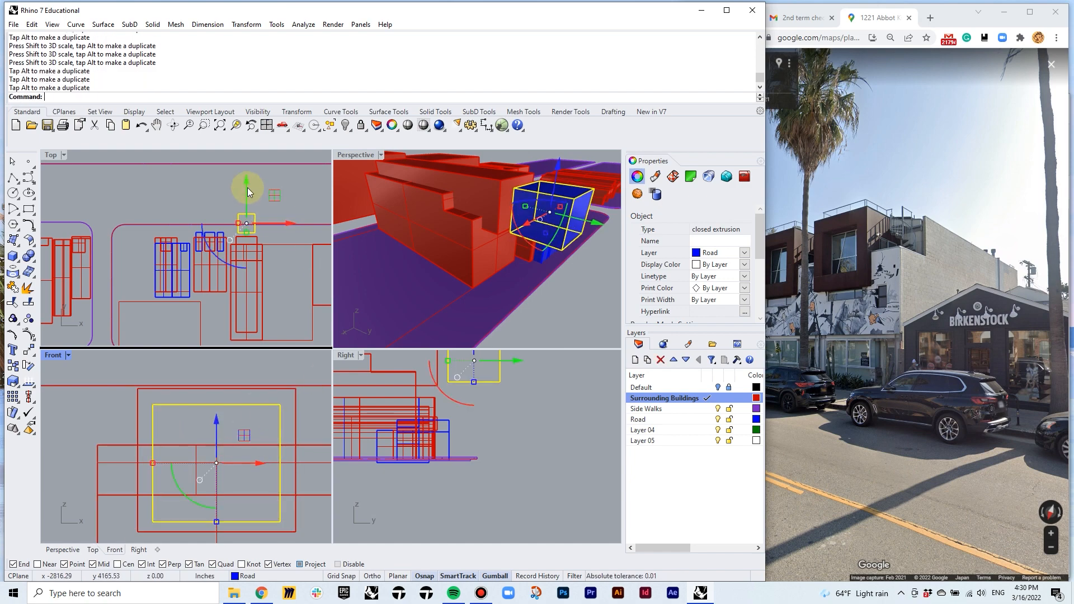
Move the square blue box into the upper volume's facade and subtract it to cut the window opening
left_click_drag(247, 192, 247, 207)
key("Escape")
type("Bd")
right_click_drag(519, 251, 506, 246)
Copy the upper window box down to the ground-floor facade and stretch it into a wide storefront box
left_click(517, 207)
type("C")
left_click(258, 472)
scroll(240, 447, "down", 6)
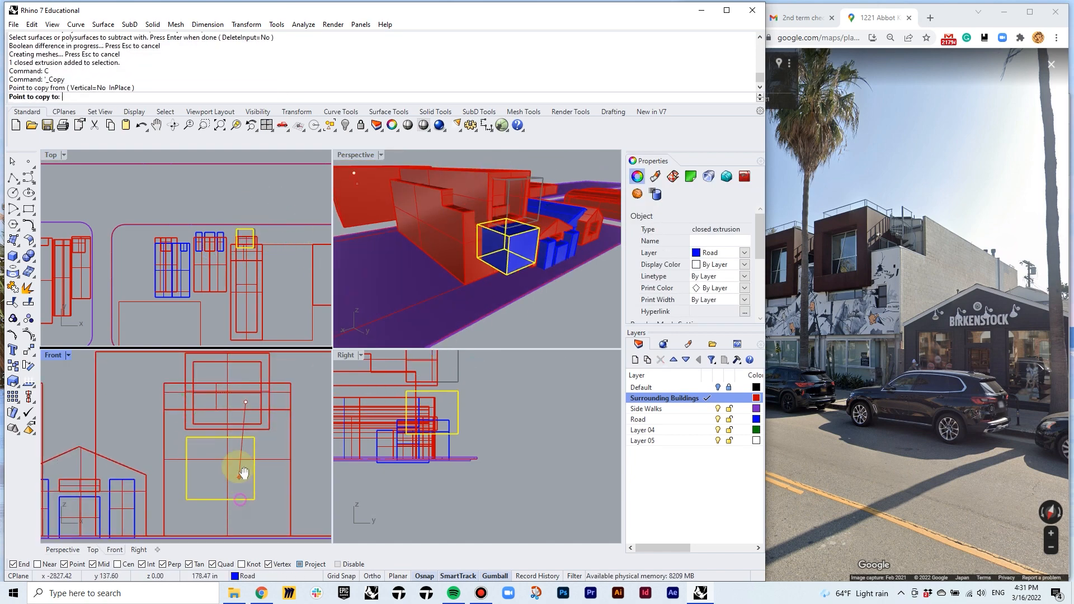
left_click(248, 501)
key("Return")
left_click(193, 499)
left_click_drag(225, 527, 226, 532)
right_click_drag(254, 495, 264, 451)
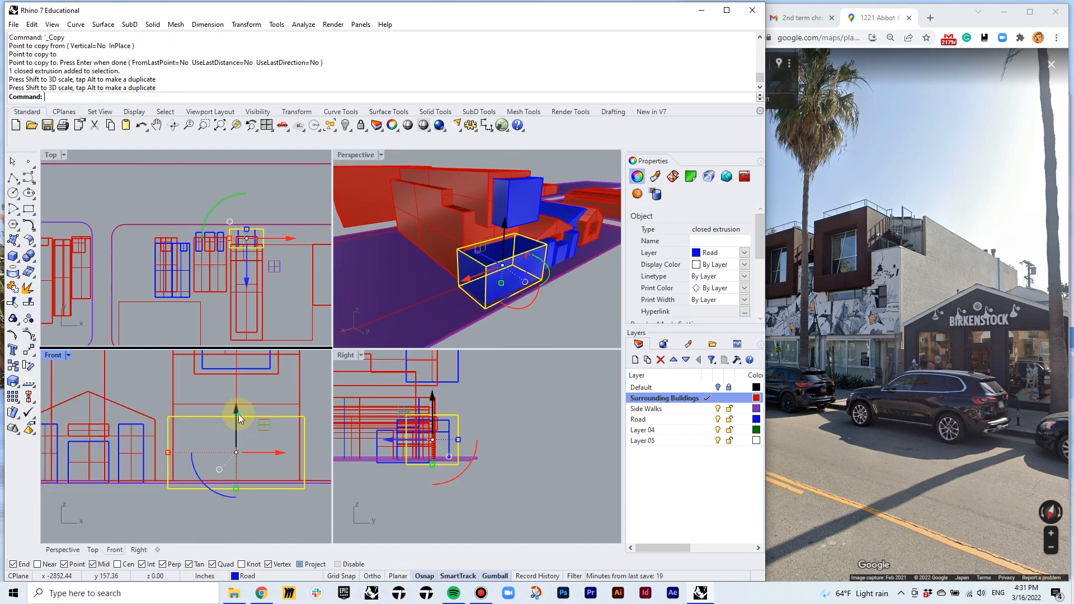
Narrow the ground-floor box to leave a margin on each side and subtract it from the building
type("Bd")
key("Escape")
type("Bd")
left_click(300, 406)
key("Return")
left_click(305, 421)
key("Return")
left_click_drag(168, 450, 184, 450)
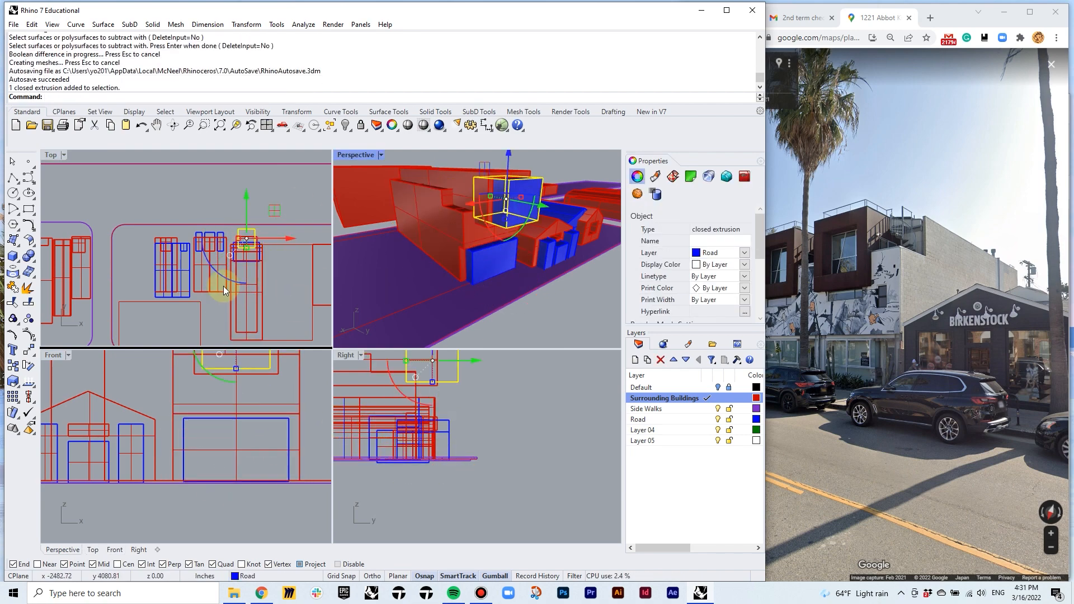
Thin the upper and ground-floor blue boxes into glass panes set within their openings
scroll(252, 221, "up", 5)
key("Escape")
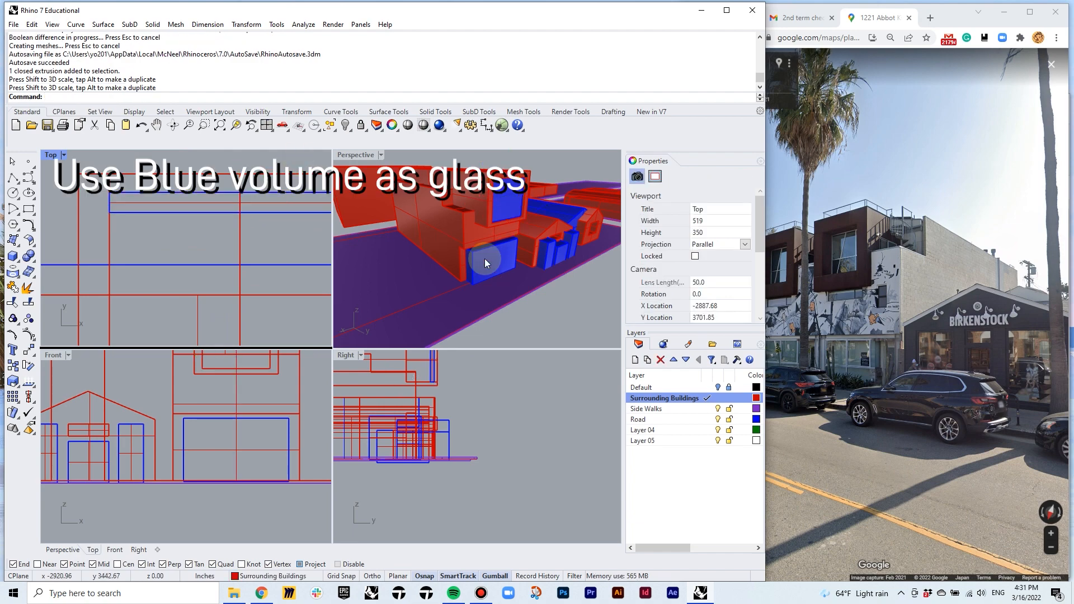
left_click(485, 259)
scroll(208, 185, "down", 8)
left_click_drag(218, 271, 244, 235)
scroll(219, 254, "up", 6)
scroll(258, 288, "down", 8)
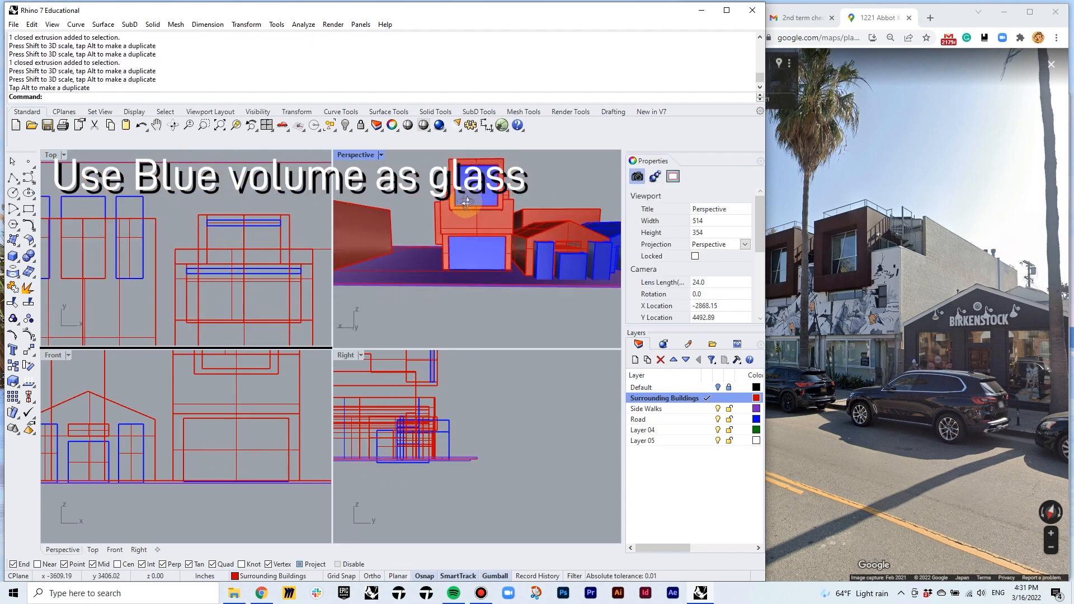
Group the two-storey building bay with its glass panes and copy the group twice alongside it
scroll(280, 303, "down", 5)
left_click_drag(292, 318, 291, 319)
key("ctrl+g")
type("c")
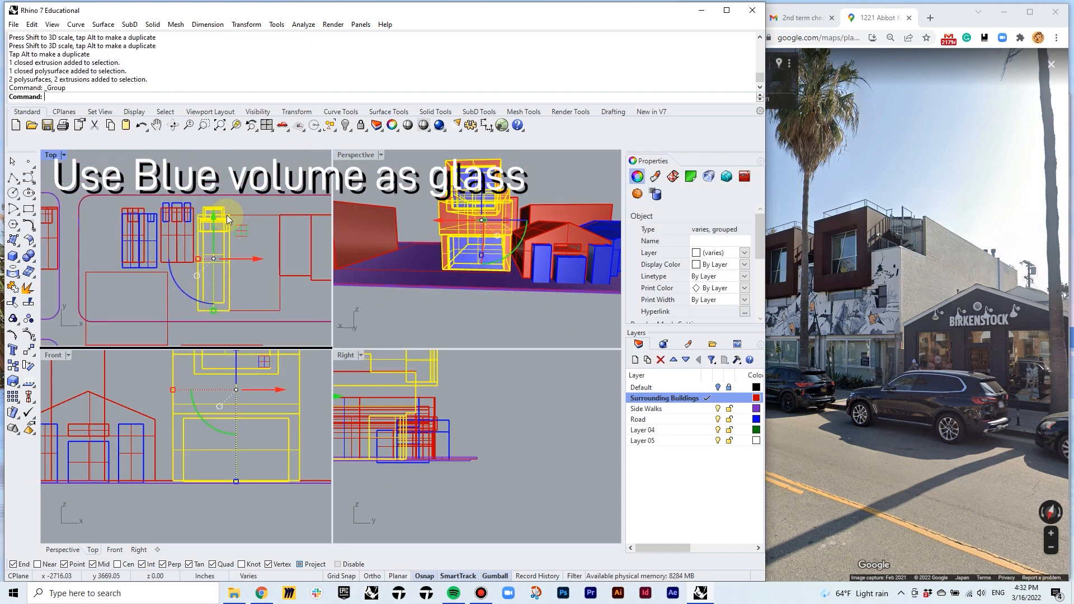
key("Return")
scroll(240, 203, "up", 6)
left_click(240, 203)
left_click(132, 207)
scroll(132, 206, "down", 6)
scroll(232, 236, "down", 5)
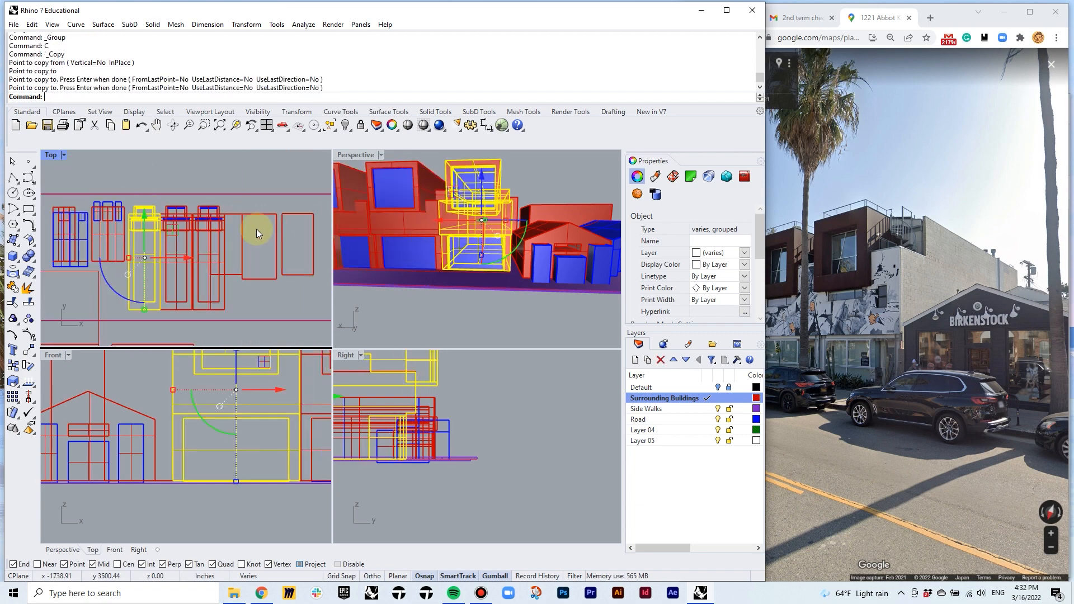
Delete the leftover boxes beside the copied bays and copy the two gabled buildings into their place
left_click(252, 241)
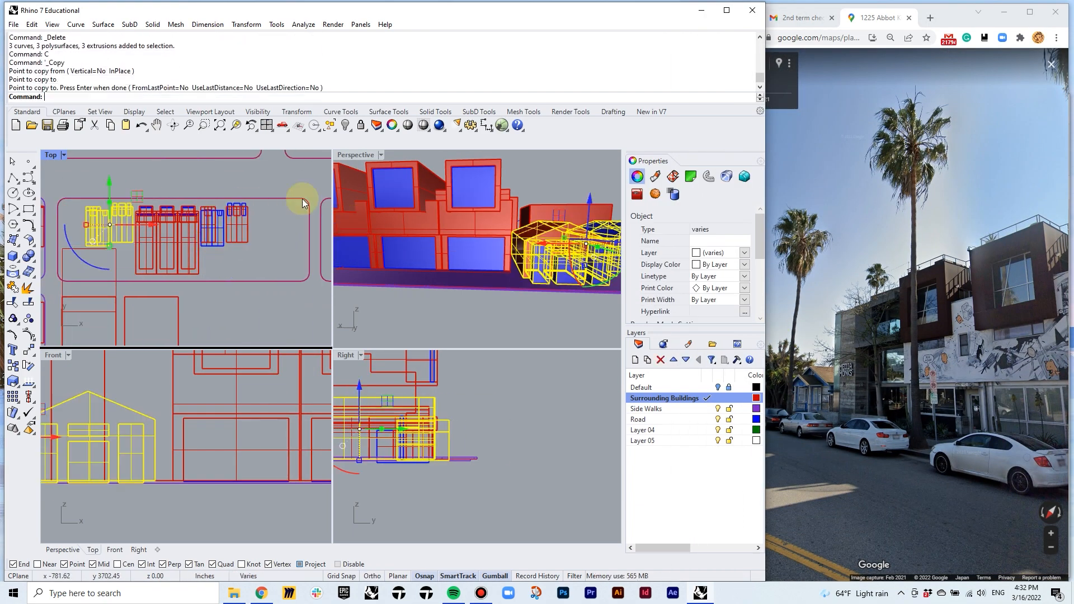
key("Escape")
Thin the three Birkenstock door and window boxes into glass panes near the facade
right_click_drag(504, 235, 499, 260)
left_click(499, 259)
scroll(114, 204, "up", 10)
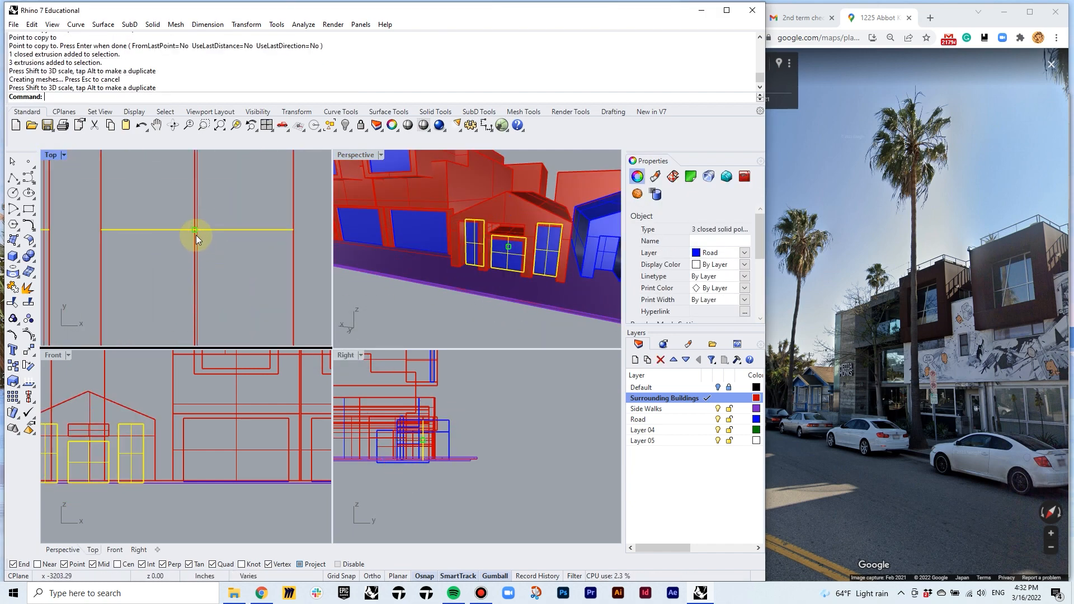
left_click_drag(196, 235, 200, 261)
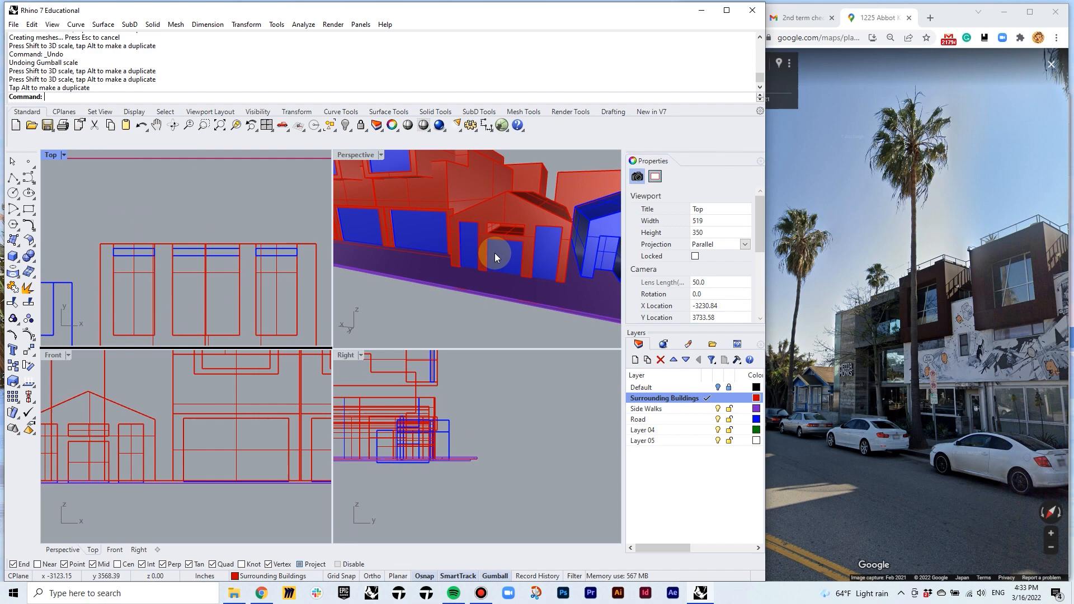
Copy the Birkenstock's middle glass pane up into the transom opening above the door
left_click(494, 253)
type("c")
key("Return")
scroll(131, 496, "up", 3)
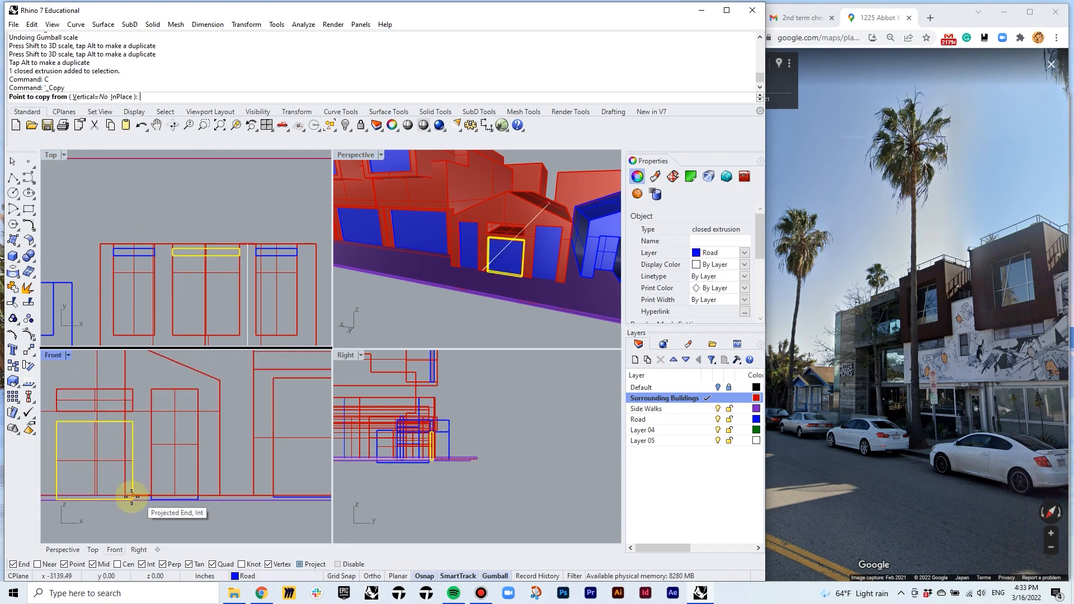
left_click(131, 496)
left_click(150, 440)
key("Escape")
Fit glass panes into the door and window openings of the neighbouring gabled buildings using Scale1D
right_click_drag(565, 268, 575, 278)
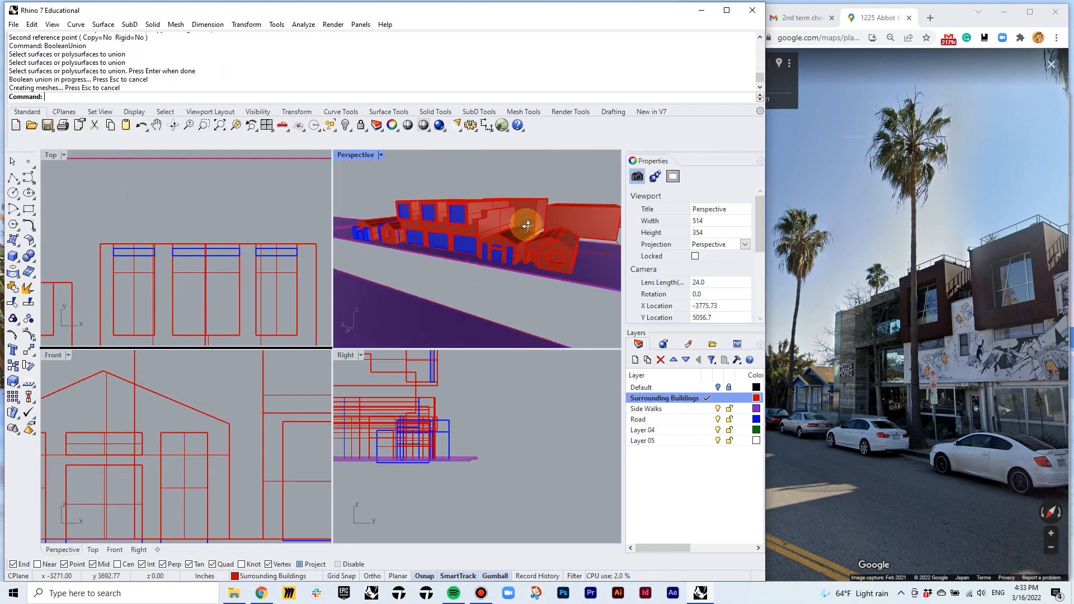
right_click_drag(523, 222, 532, 253)
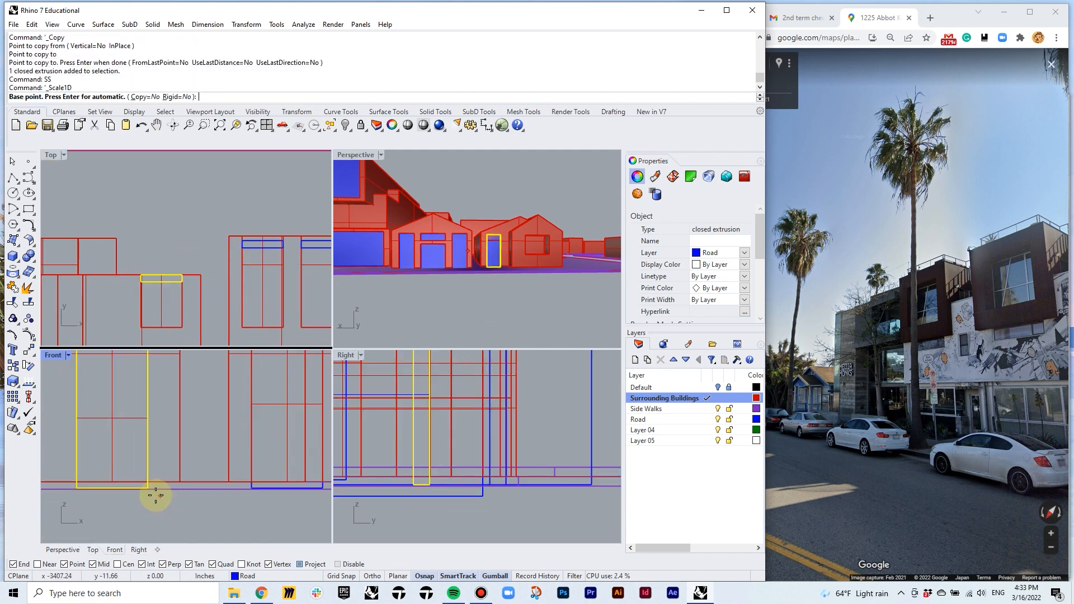
left_click(149, 492)
left_click(156, 439)
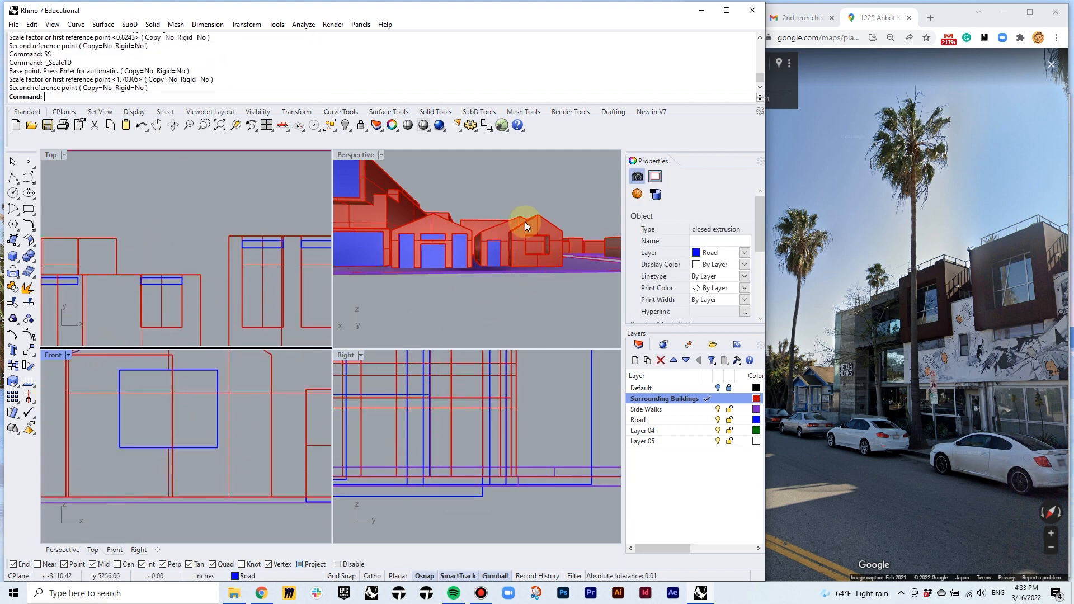
left_click(188, 490)
scroll(223, 296, "down", 6)
left_click_drag(210, 283, 209, 263)
left_click(154, 243)
Draw a box for the project building on the empty corner lot beside the end gabled building, taller than its neighbour
left_click(12, 256)
scroll(168, 252, "up", 2)
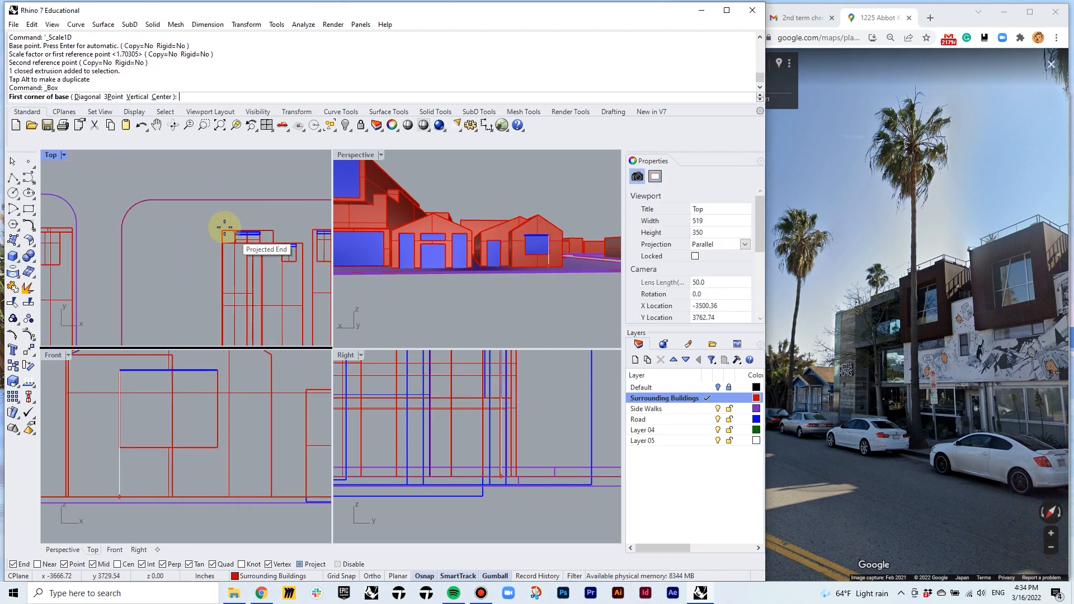
left_click(223, 228)
scroll(203, 202, "down", 5)
scroll(175, 275, "up", 2)
left_click(166, 293)
scroll(450, 413, "down", 10)
scroll(288, 445, "down", 10)
left_click(161, 396)
left_click(167, 395)
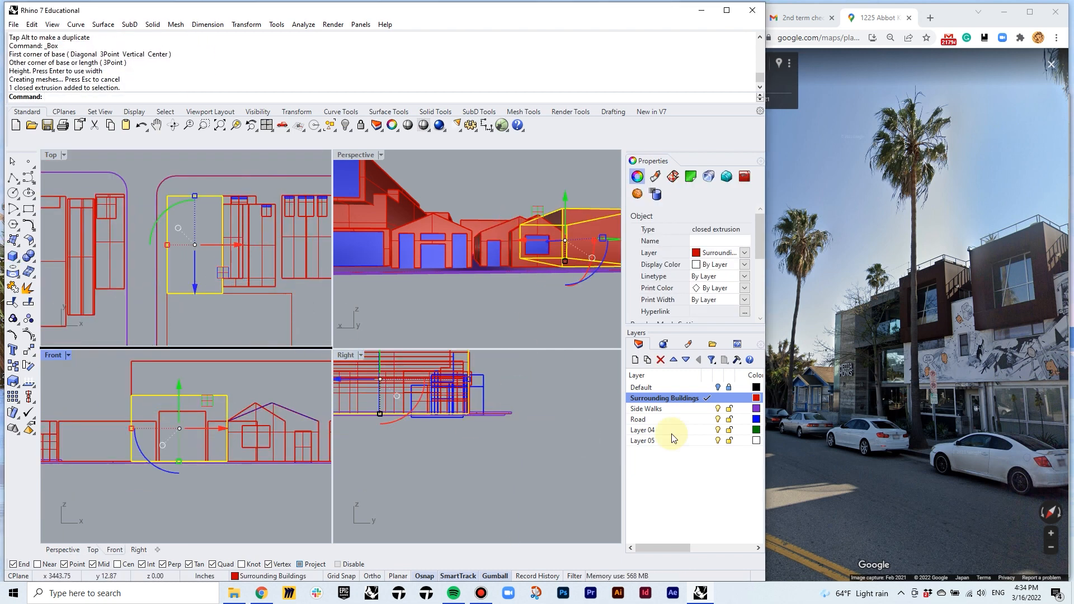
Assign the new corner box to Layer 04 and rename that layer as Project
right_click(674, 432)
left_click(709, 358)
type("Project")
left_click(547, 307)
Copy the gabled building's window pane to the building across the side street and scale it to fit the opening there
right_click_drag(547, 307, 475, 287)
left_click(367, 269)
type("c")
key("Return")
left_click(247, 197)
scroll(107, 190, "up", 8)
left_click(167, 242)
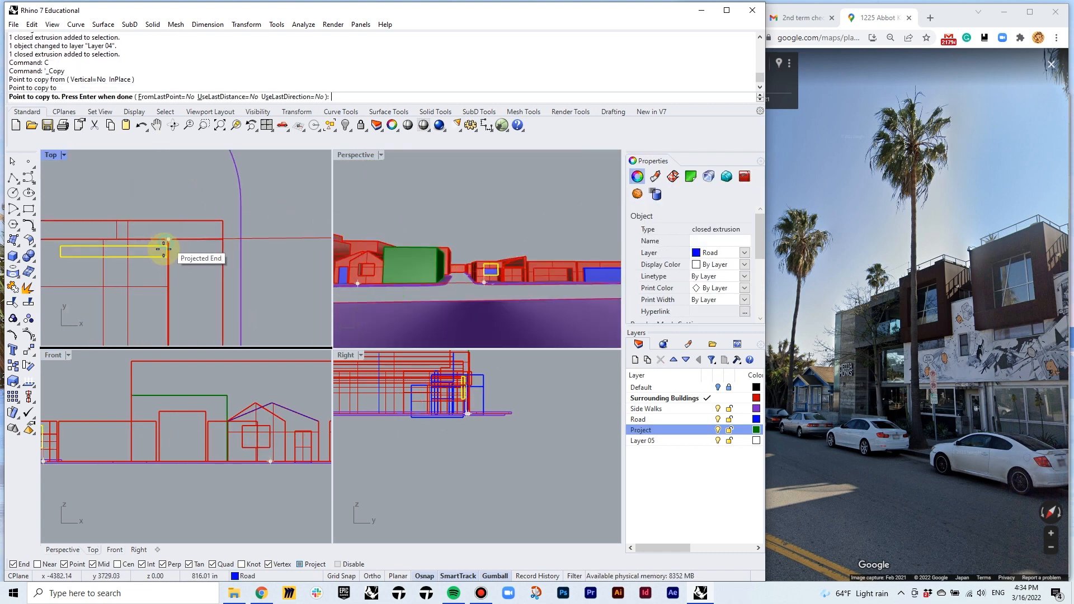
scroll(252, 412, "up", 8)
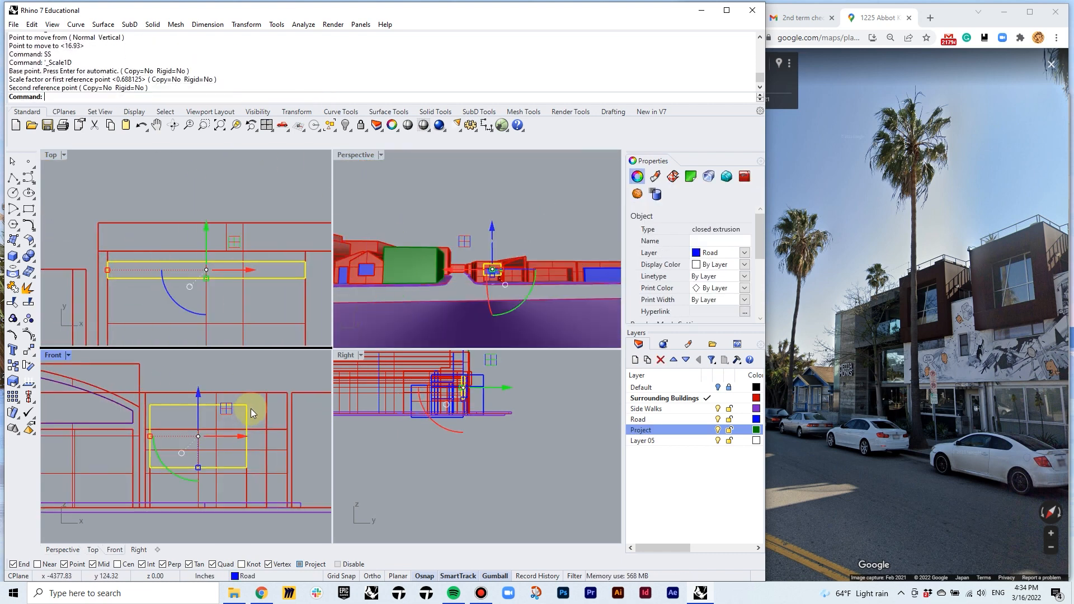
Move the sidewalk slab beneath the buildings across the side street down 6 inches
left_click(302, 508)
left_click(330, 542)
type("m")
key("Return")
scroll(305, 509, "up", 8)
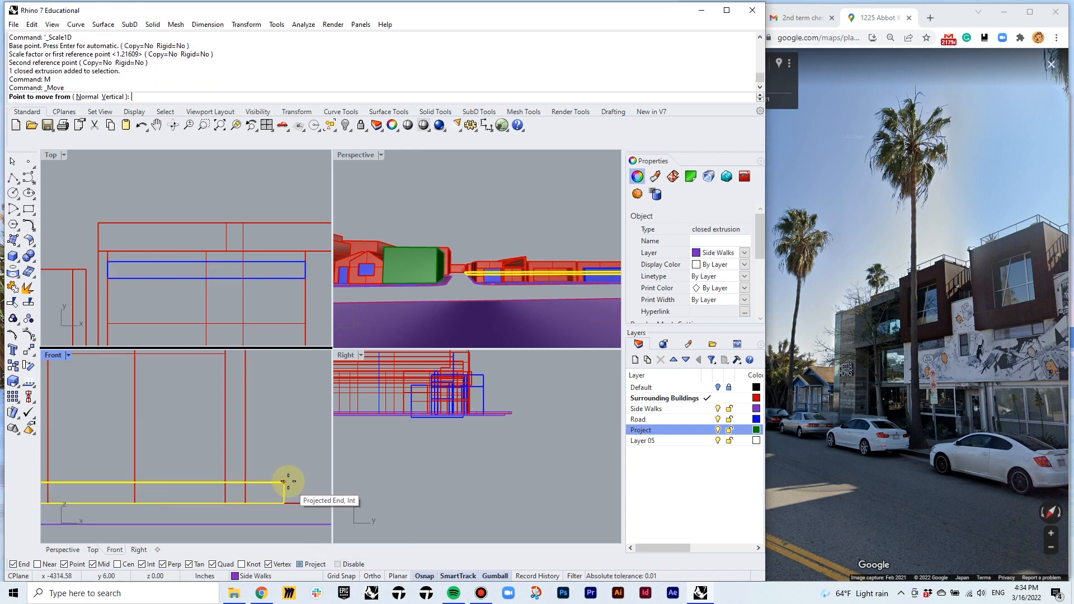
left_click(284, 482)
left_click(284, 504)
Duplicate the face border of the rear wall inside the wide storefront opening
right_click_drag(512, 315, 512, 270)
type("DupFaceBorder")
key("Return")
left_click(512, 270)
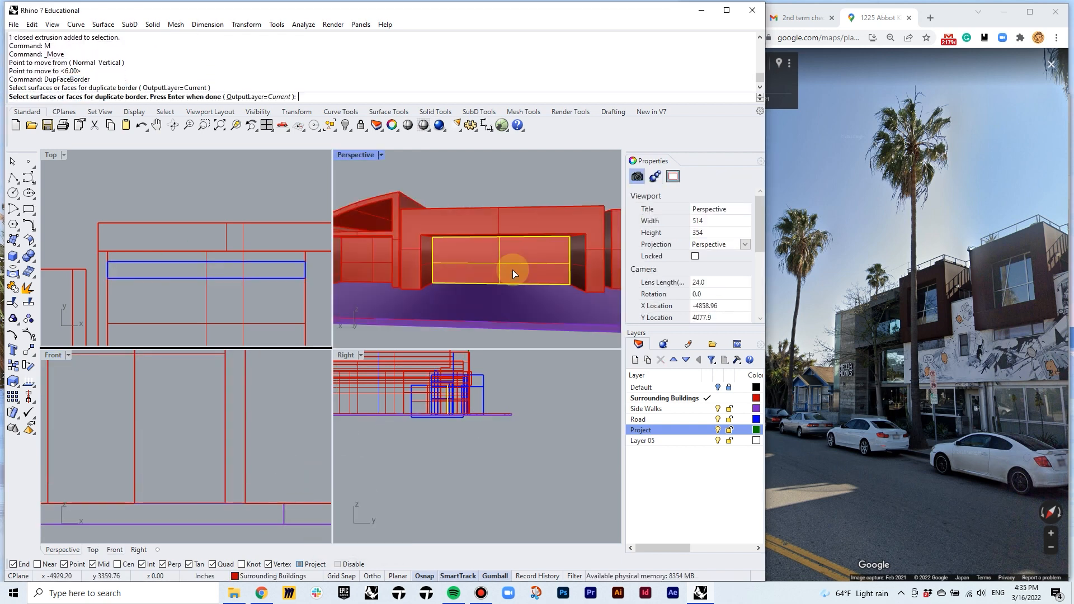
key("Return")
Extrude the duplicated border into a thin pane, move it toward the opening's front, and assign it to the Road layer
type("e")
right_click_drag(329, 255, 358, 255)
scroll(163, 270, "up", 2)
left_click(163, 271)
scroll(163, 271, "down", 3)
right_click_drag(156, 263, 194, 281)
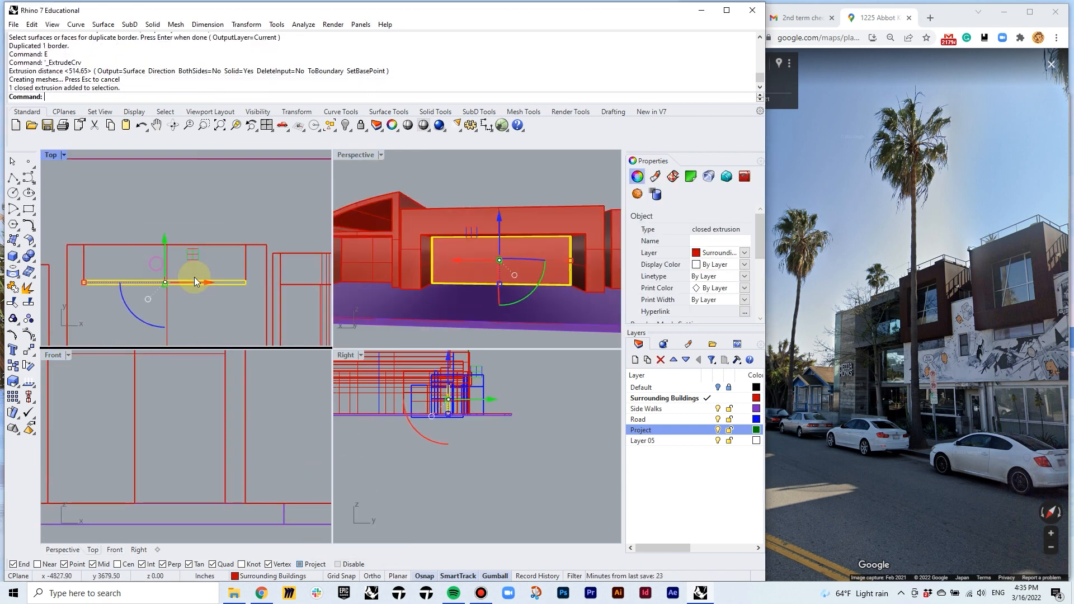
left_click(650, 421)
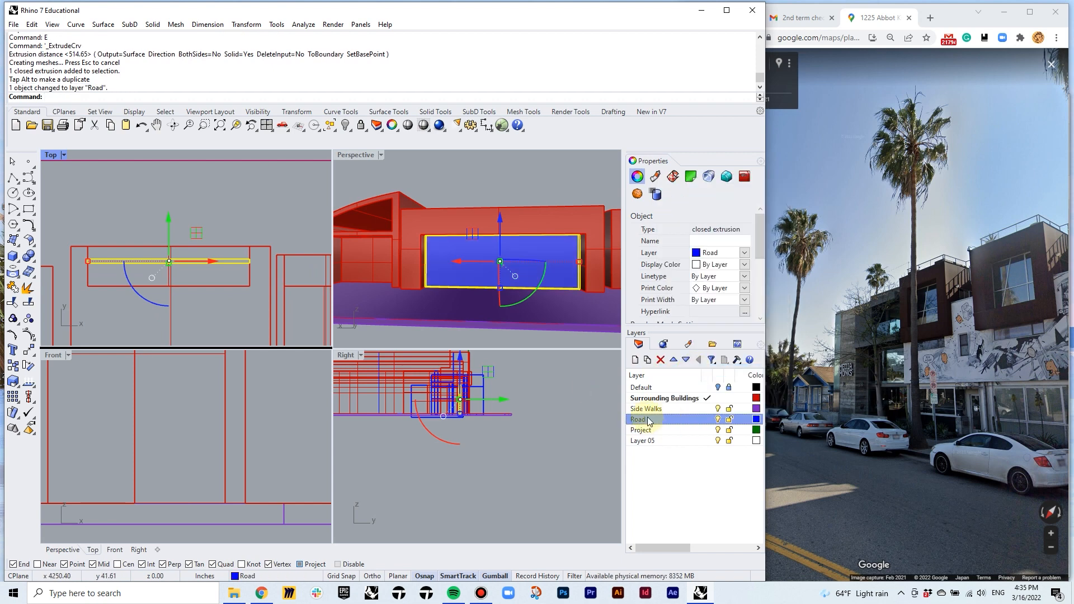
Rename the Road layer as Glass, and stretch the next building's glass pane with Scale1D to fit its opening
left_click(303, 241)
scroll(499, 252, "down", 5)
right_click_drag(498, 251, 498, 278)
left_click(494, 271)
type("ss")
key("Return")
left_click(77, 326)
left_click(192, 240)
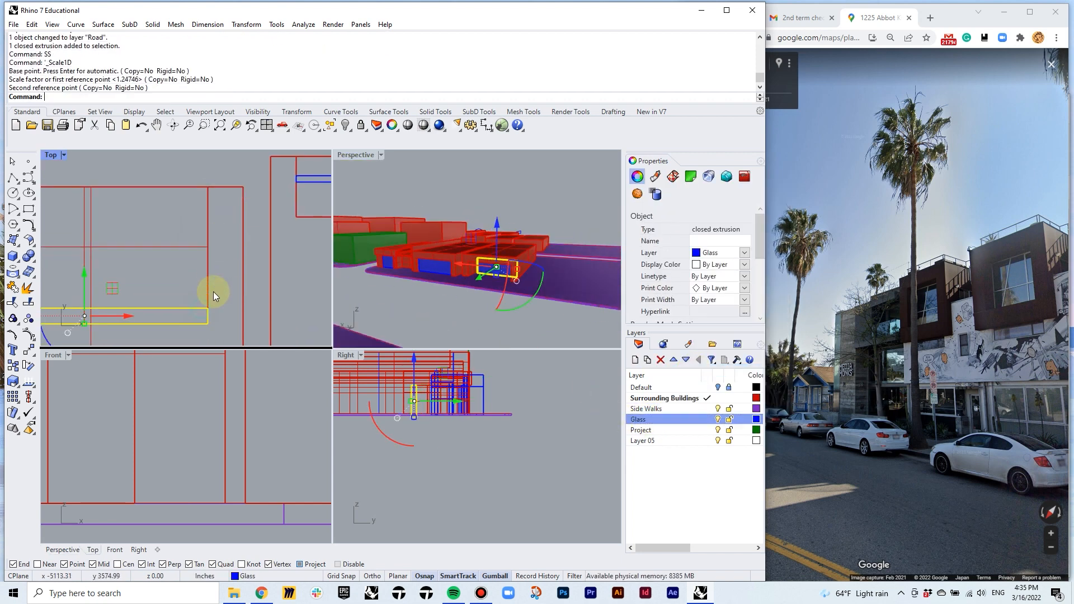
scroll(415, 252, "up", 8)
Duplicate the edges of the arched opening under the curved roof and join them into one closed curve
right_click_drag(428, 249, 481, 244)
type("DupEdge")
key("Return")
left_click(492, 223)
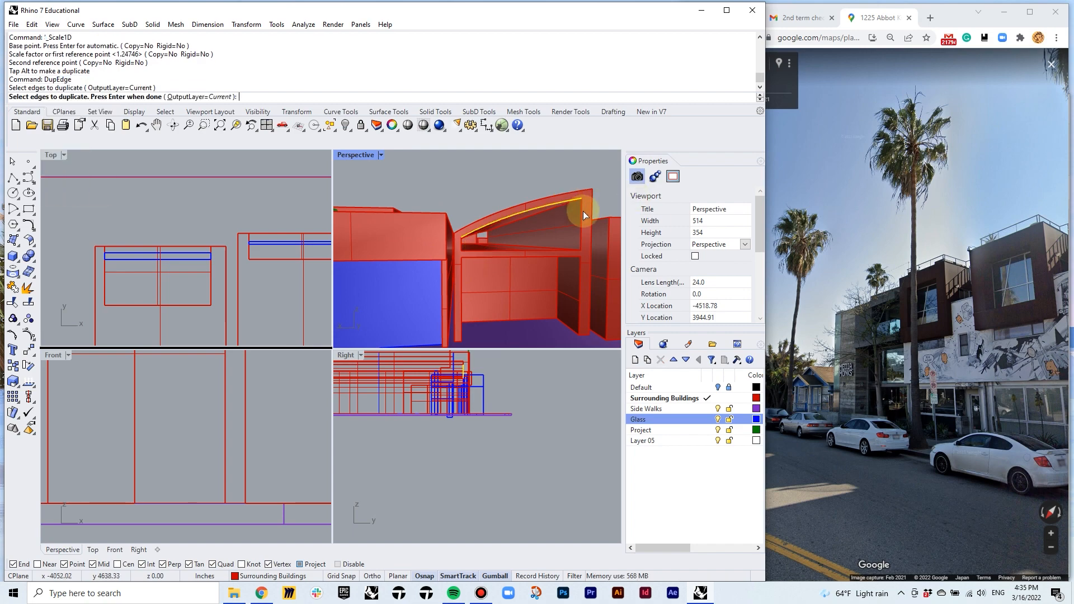
left_click(464, 247)
key("Return")
type("J")
key("Return")
Extrude the closed arched curve into a thin pane and assign it to the Glass layer
type("E")
key("Return")
scroll(252, 243, "up", 5)
left_click(252, 239)
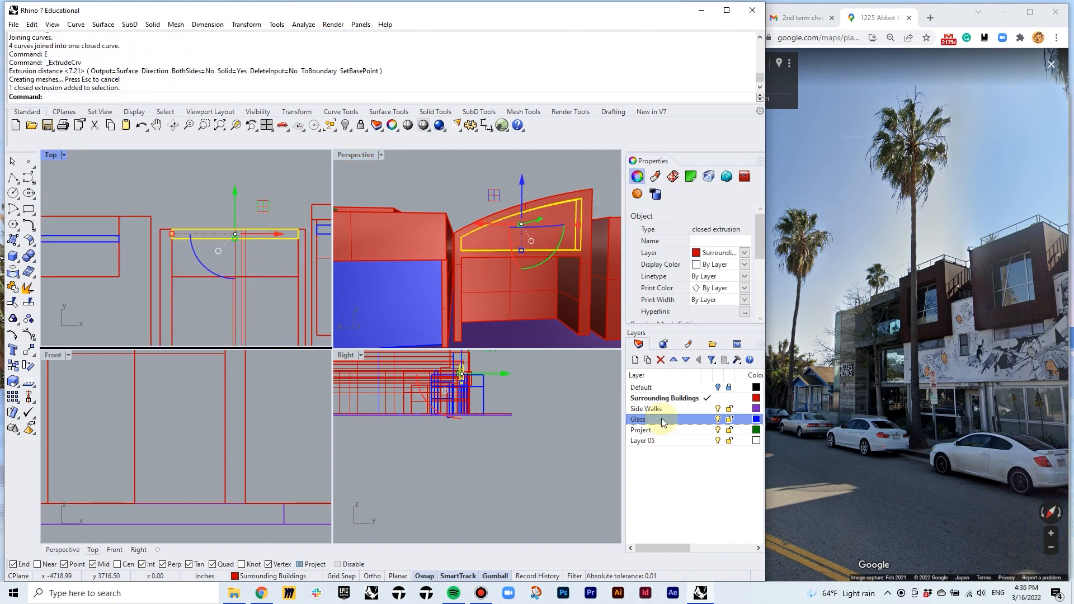
Duplicate the border of the rear wall below the arched window and extrude it into a thin pane
type("DupBorder")
key("Return")
left_click(471, 280)
type("E")
scroll(255, 267, "up", 8)
left_click(262, 273)
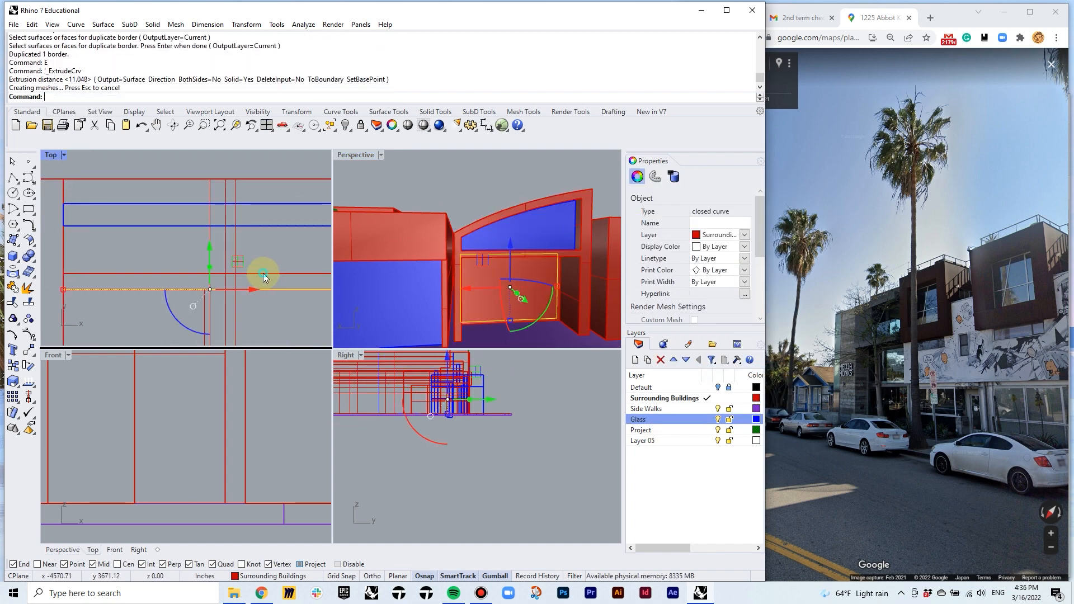
Move the lower pane toward the facade and assign it to the Glass layer
left_click_drag(210, 239, 209, 179)
right_click(639, 420)
left_click(689, 370)
Select the two plain boxes in the block behind the detailed row and change their height with Scale1D
right_click_drag(357, 249, 484, 245)
left_click(485, 244)
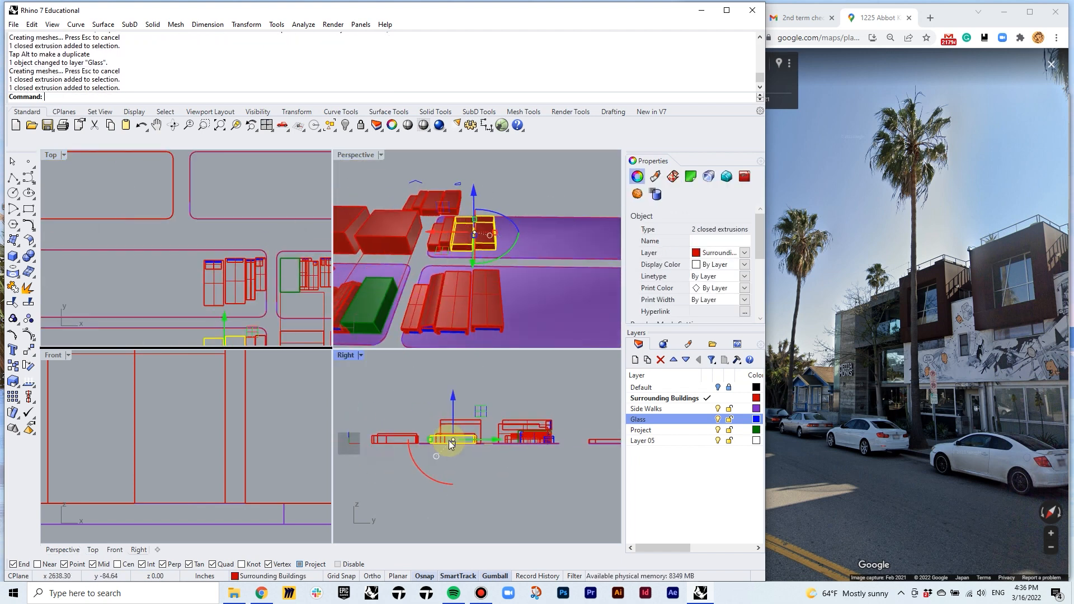
scroll(437, 439, "up", 10)
type("ss")
left_click(417, 453)
left_click(417, 429)
left_click(412, 380)
Copy the two end boxes in the block behind the detailed row farther along the same block
left_click(492, 223)
right_click_drag(209, 274, 224, 189)
left_click_drag(264, 301, 225, 292)
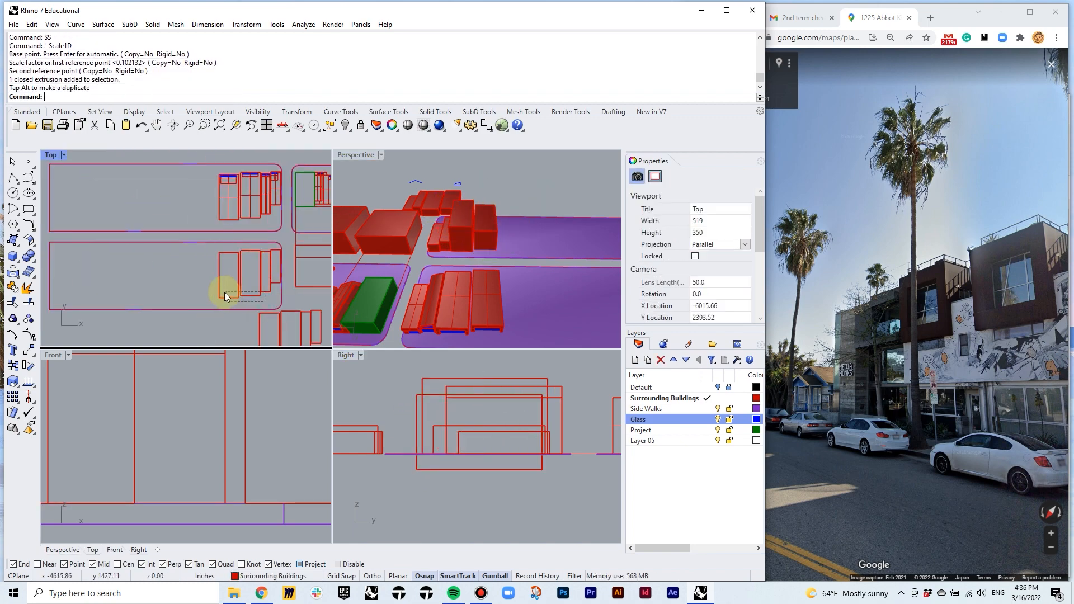
scroll(213, 265, "up", 6)
type("c")
left_click(291, 280)
left_click(203, 272)
key("Escape")
Draw a large ground box in plan that extends well beyond all the blocks of the site
right_click_drag(430, 246, 431, 327)
scroll(193, 203, "down", 9)
left_click(19, 263)
left_click(118, 162)
left_click(271, 268)
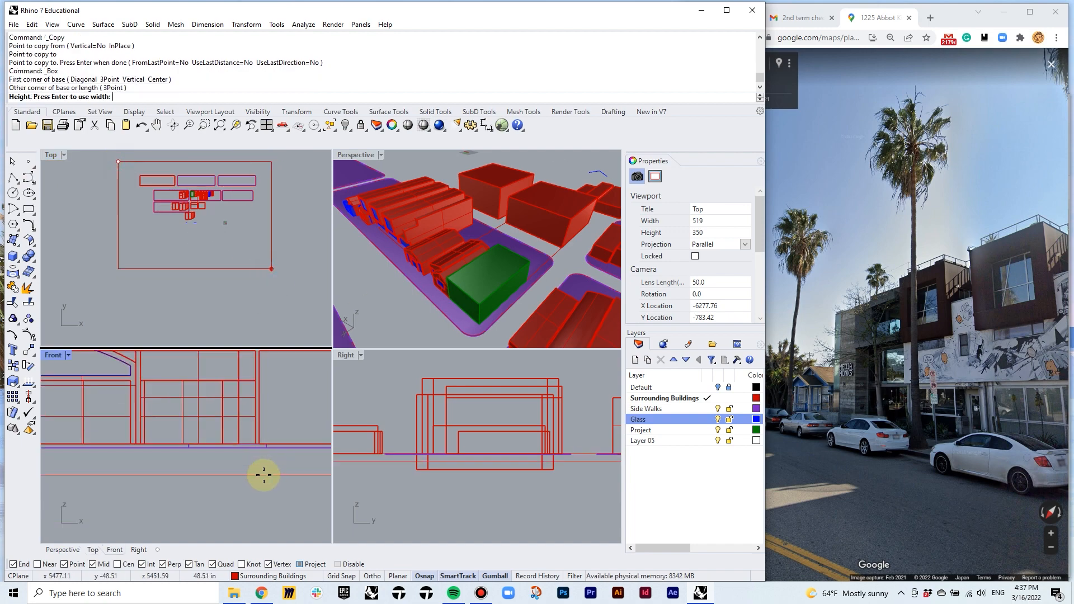
left_click(267, 427)
Move the ground box down below the sidewalks and assign it to Layer 05, renaming that layer Road
type("m")
key("Return")
left_click(244, 401)
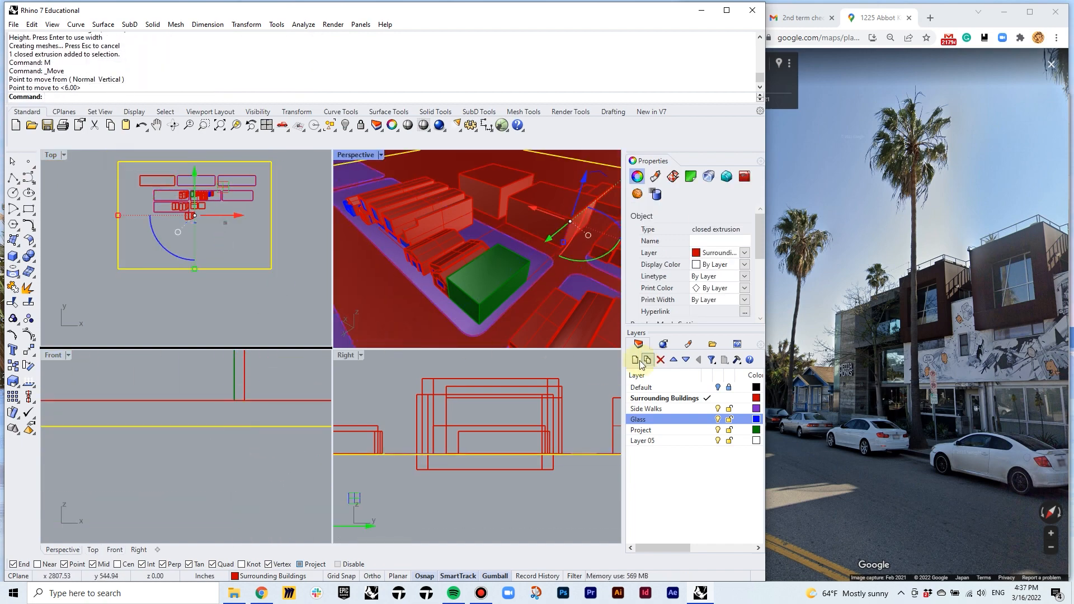
right_click(643, 440)
left_click(688, 405)
left_click(295, 235)
Zoom all views to the green project volume and inspect it with its neighbours from street level
right_click_drag(433, 238, 680, 286)
left_click(395, 253)
type("zsa")
key("Return")
key("Escape")
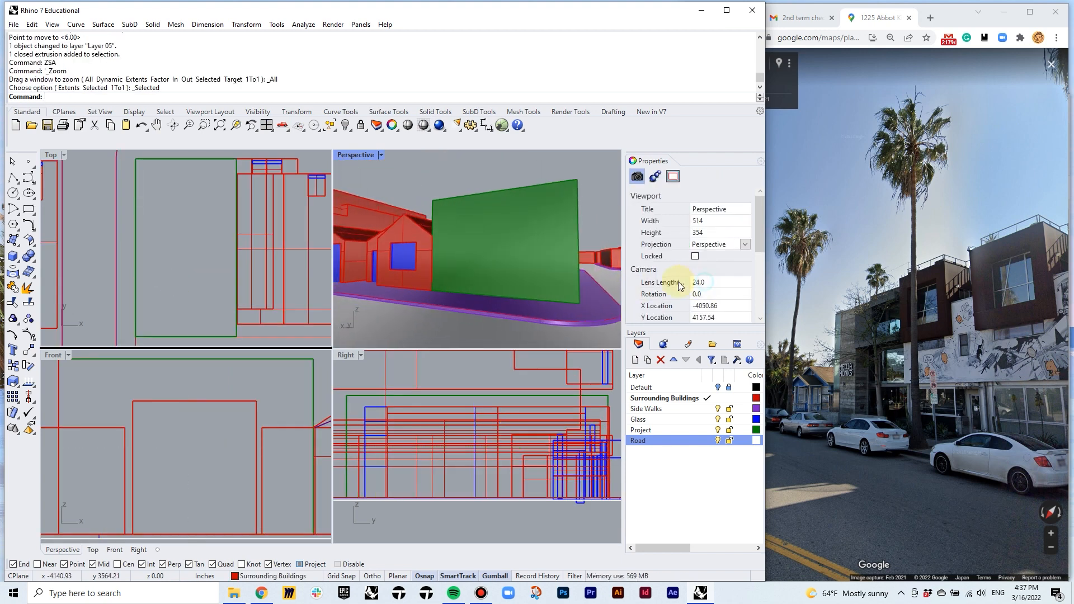
right_click_drag(461, 317, 425, 291)
Copy the sidewalk block with its outline curve backward to form the base under the rearmost row of boxes
scroll(218, 258, "down", 15)
left_click_drag(208, 193, 189, 211)
type("c")
key("Return")
left_click(293, 263)
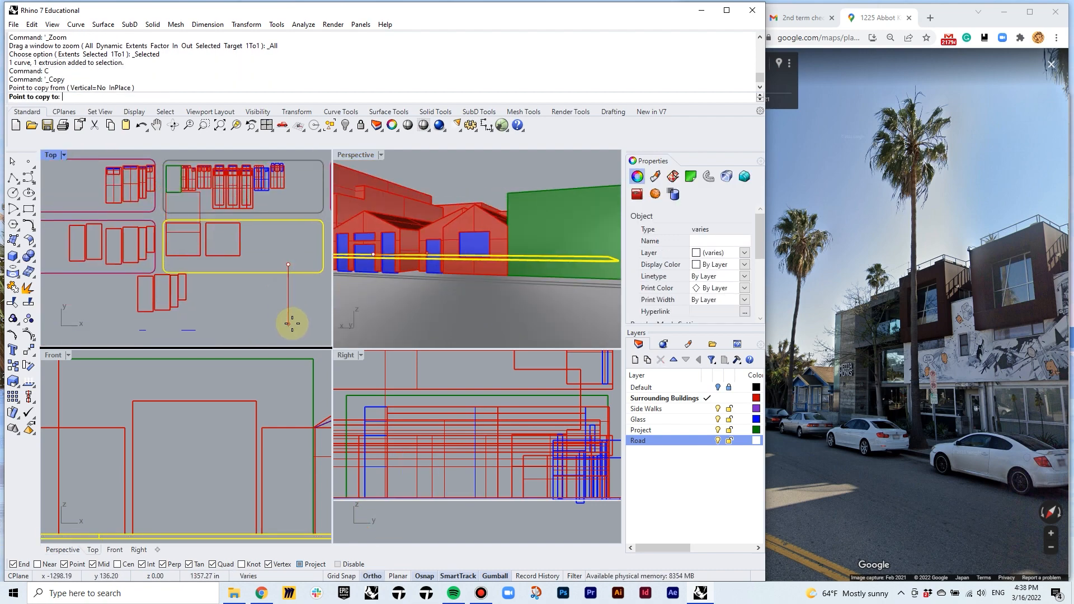
left_click(292, 321)
key("Return")
type("c")
key("Return")
left_click(264, 258)
scroll(264, 258, "down", 4)
right_click_drag(264, 257, 290, 206)
key("Return")
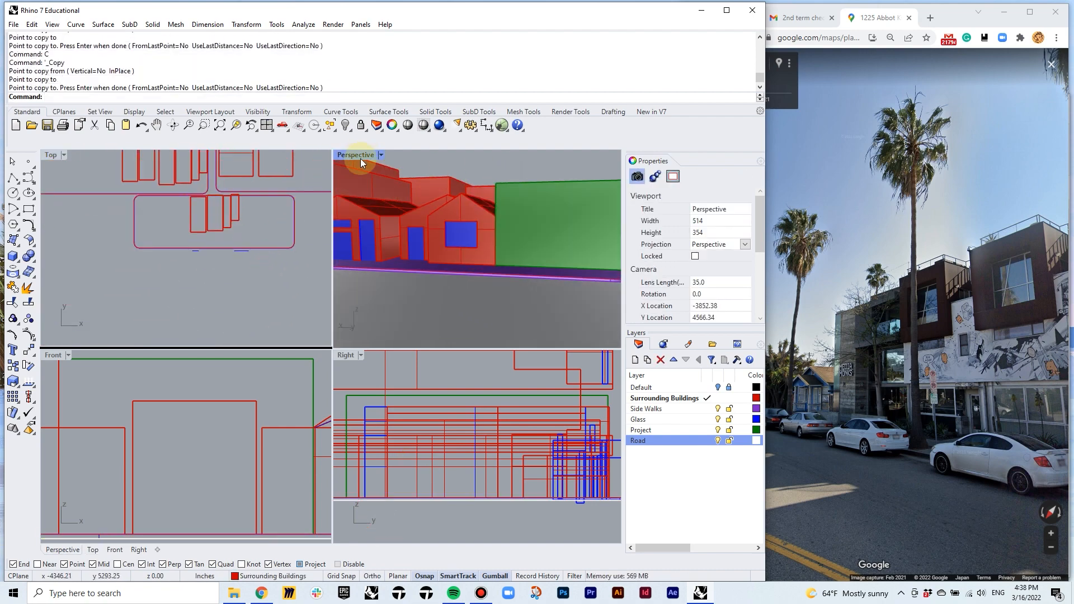
Duplicate the front gable edges of the house beside the project volume and build its roof with Slab at distance 6
double_click(355, 155)
right_click_drag(393, 273, 466, 250)
left_click_drag(929, 283, 852, 304)
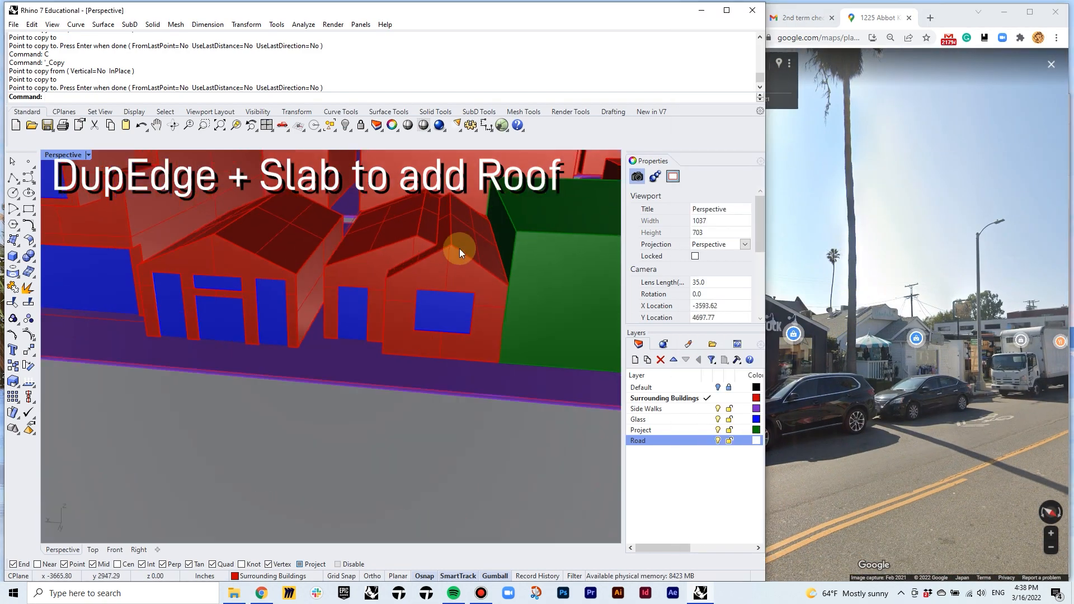
left_click(464, 249)
right_click(434, 283)
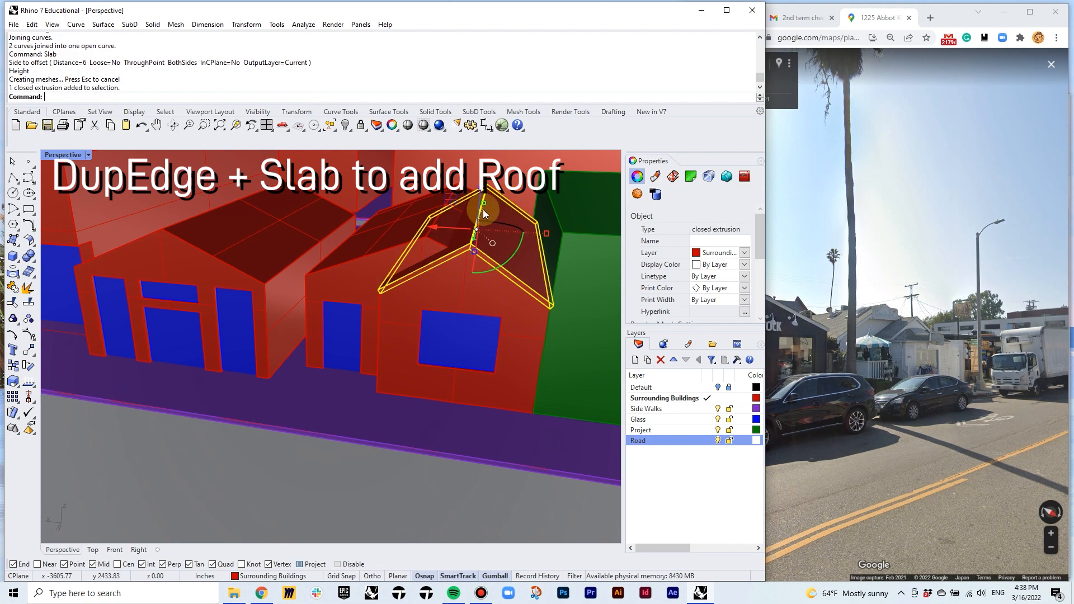
Duplicate and join the gable edges of that house's set-back part and build a matching roof with Slab
right_click_drag(507, 217, 530, 268)
left_click_drag(530, 269, 515, 282)
right_click_drag(516, 283, 453, 307)
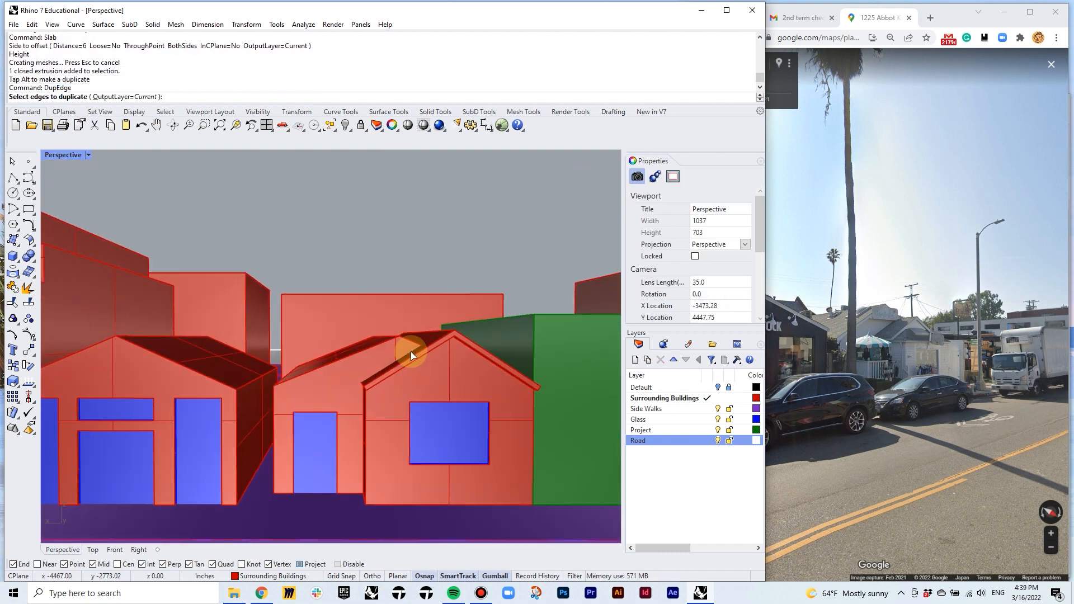
left_click(413, 342)
left_click(383, 341)
key("Return")
type("J")
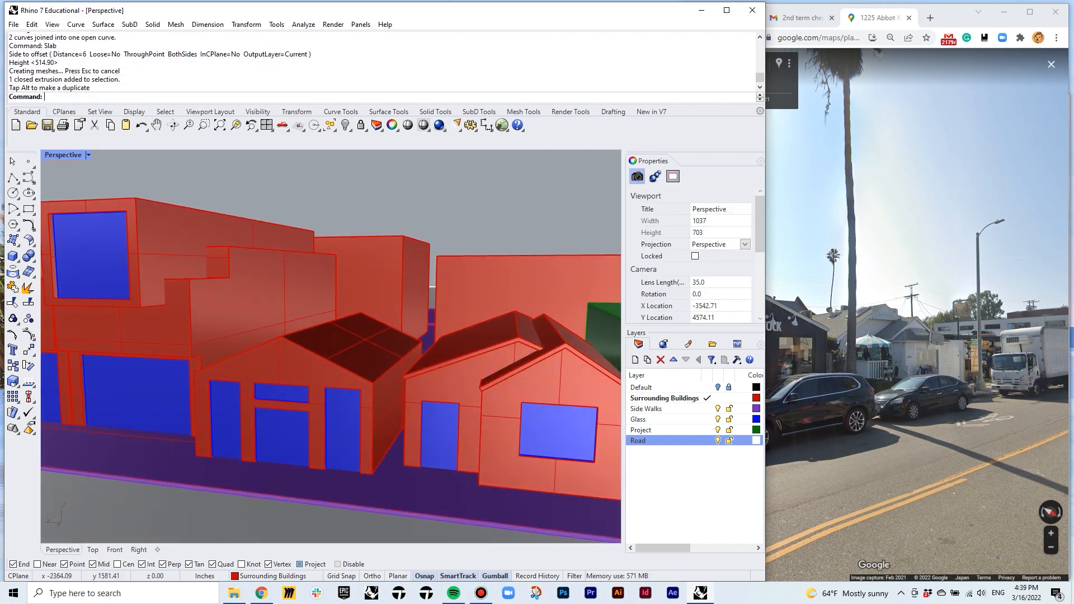
Duplicate and join the gable edges of the neighbouring three-opening house and build its roof with Slab at distance 6
left_click(267, 347)
key("Return")
type("J")
key("Return")
type("S")
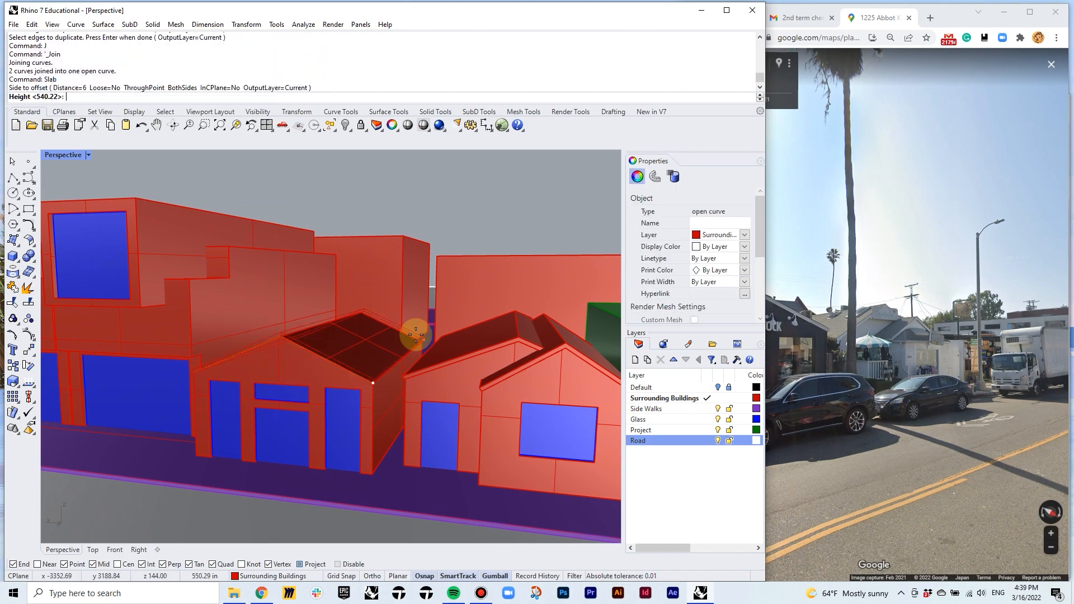
right_click_drag(416, 335, 496, 341)
left_click(432, 327)
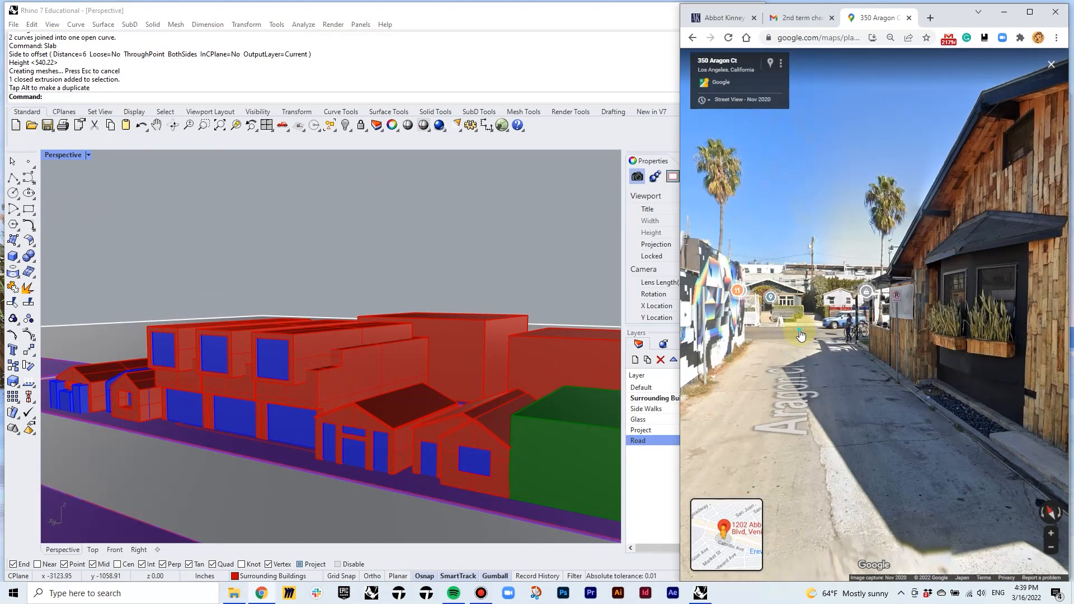
Import the material template file Rh_TM_Material_Template.3dm into the site model
left_click(800, 334)
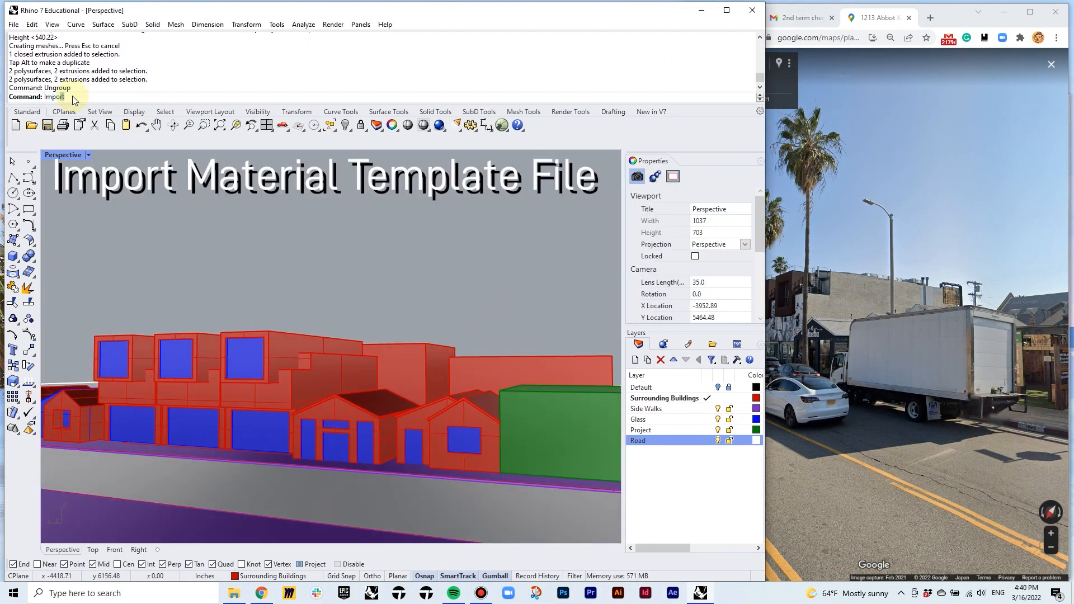
key("Return")
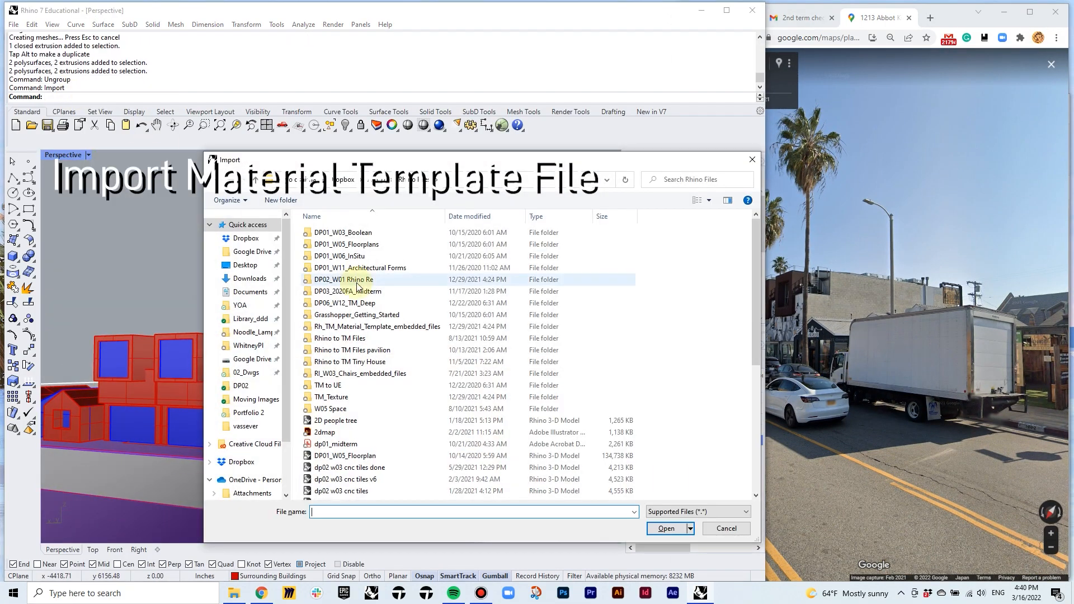
scroll(366, 283, "down", 5)
double_click(389, 418)
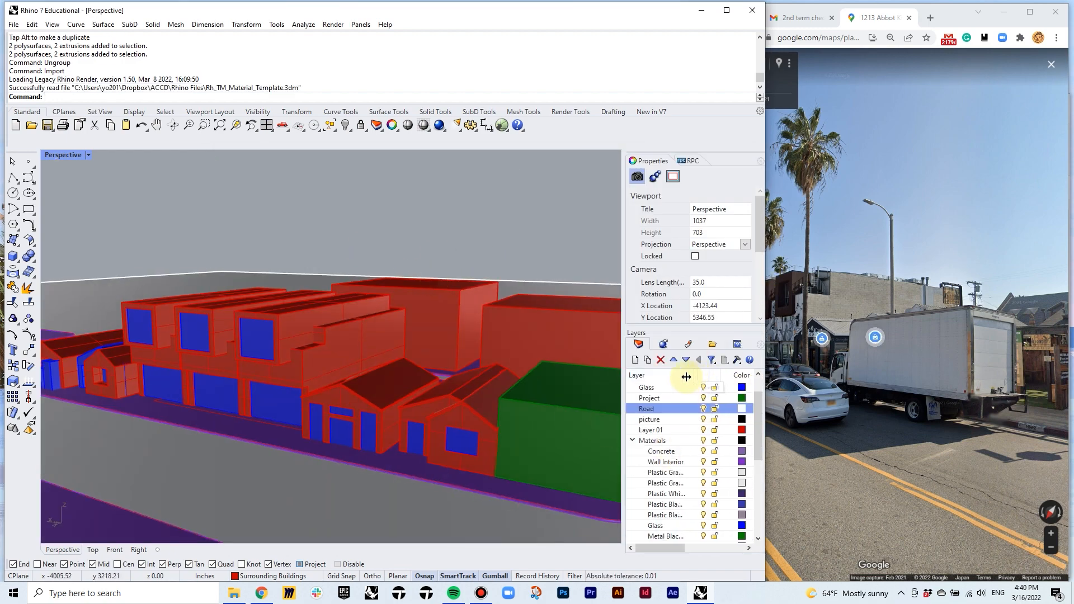
Ungroup the three two-storey storefront buildings and assign their three main bodies to the Concrete material layer
left_click(222, 370)
left_click(167, 304, "shift")
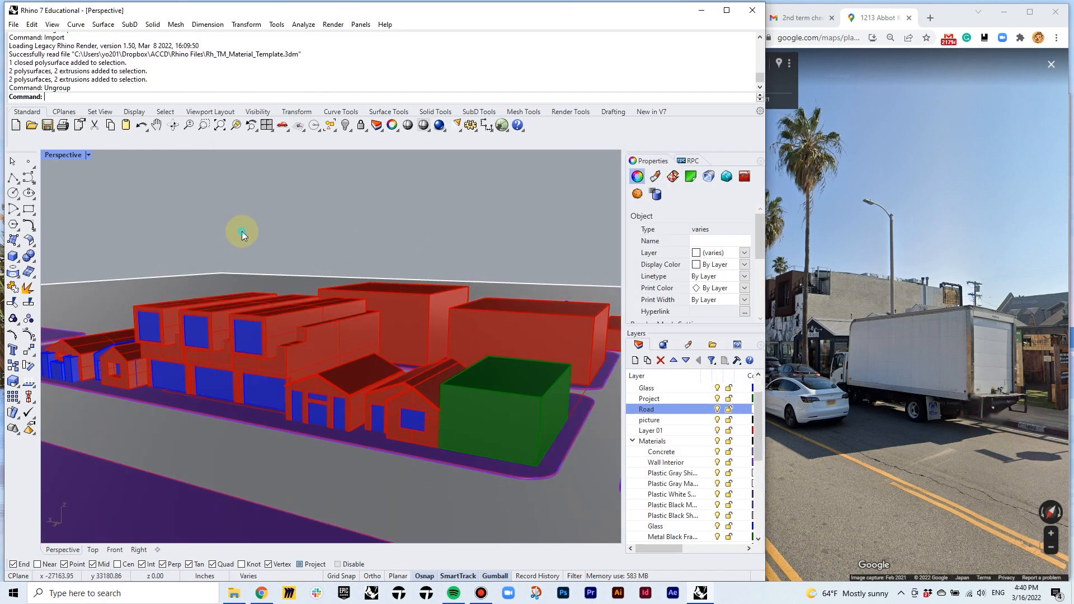
left_click(267, 363)
left_click(218, 360, "shift")
left_click(170, 355, "shift")
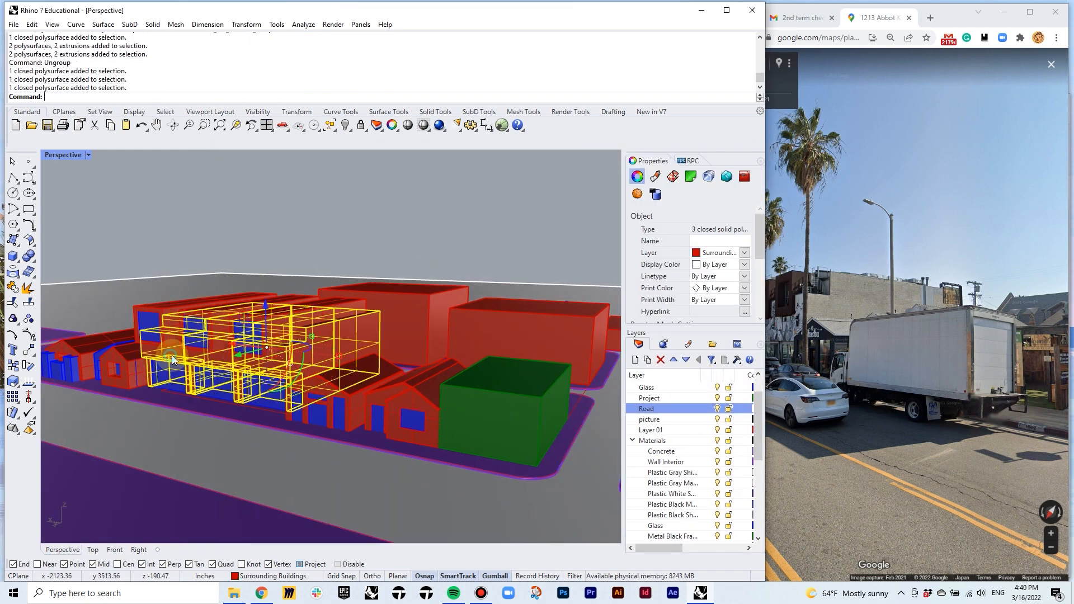
right_click(683, 450)
left_click(693, 398)
Select all objects on the original Glass layer and assign them to the Glass sublayer under Materials
key("Escape")
right_click(655, 389)
left_click(692, 312)
right_click(676, 526)
left_click(700, 473)
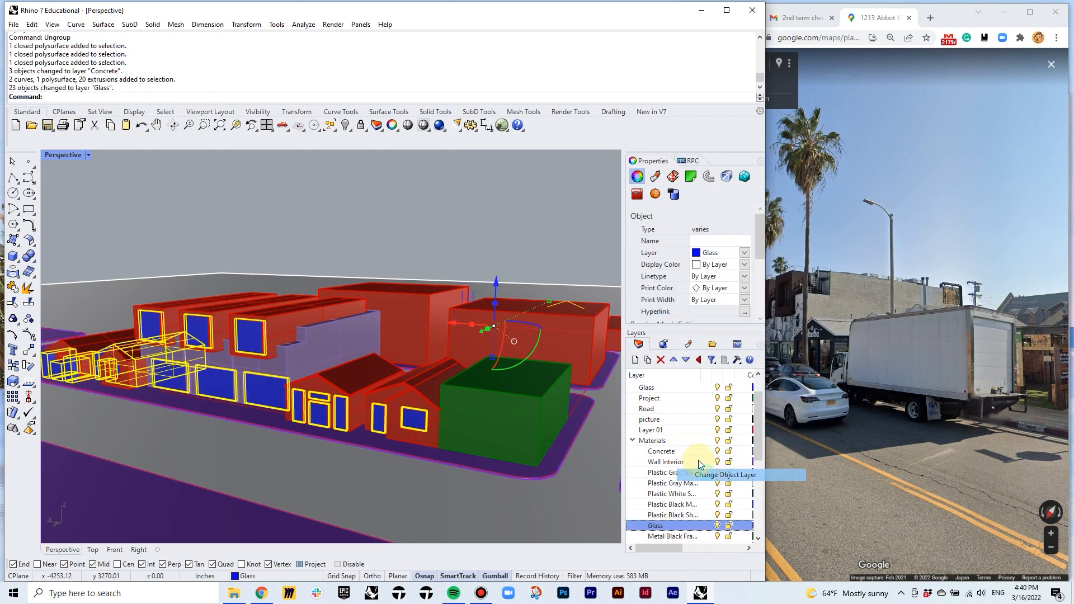
key("Escape")
Assign the project volume to the Wall Interior material layer
right_click_drag(464, 420, 515, 407)
left_click(516, 408)
right_click(690, 461)
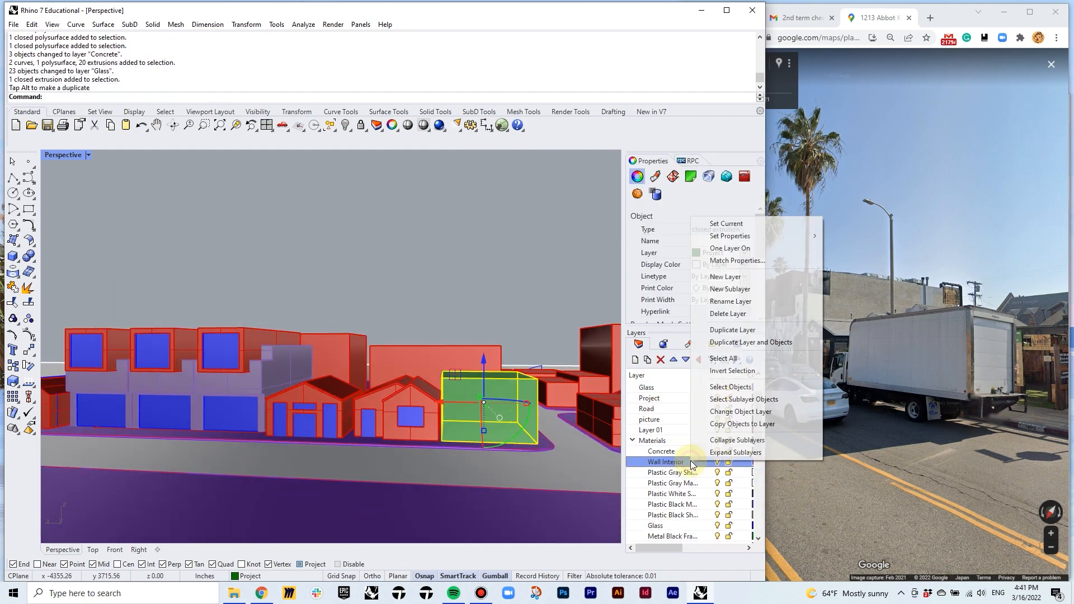
left_click(699, 410)
Assign the body of the gabled house beside the project volume to the Plastic White Shiny layer
left_click(976, 306)
left_click(389, 431)
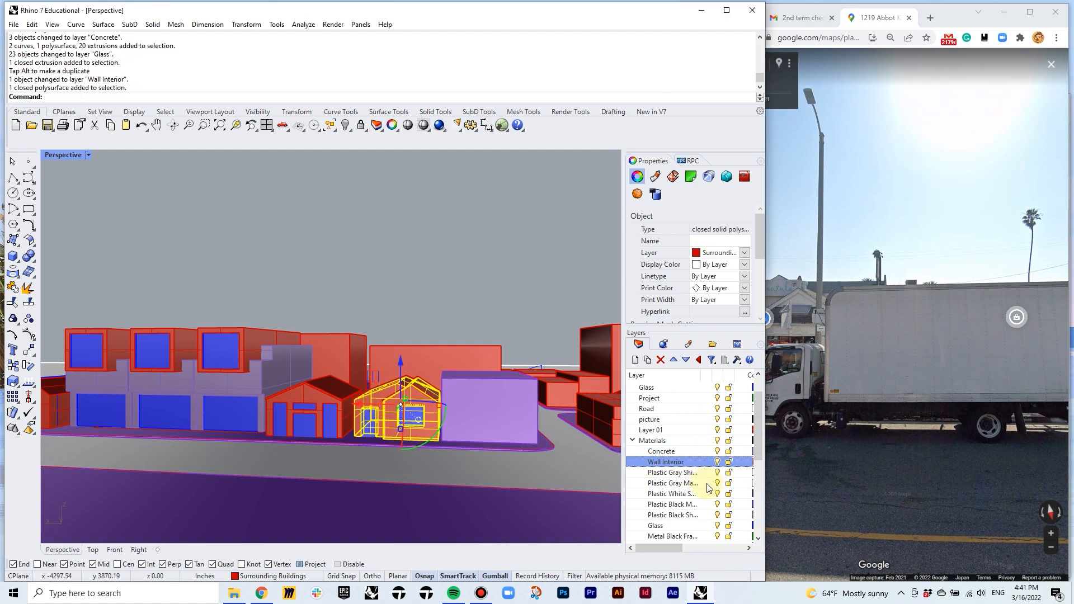
right_click(685, 494)
left_click(697, 442)
Check the three-opening gabled house in Street View and assign its body to the Plastic Gray Matte layer
left_click(330, 417)
left_click(309, 397)
left_click_drag(854, 375, 905, 380)
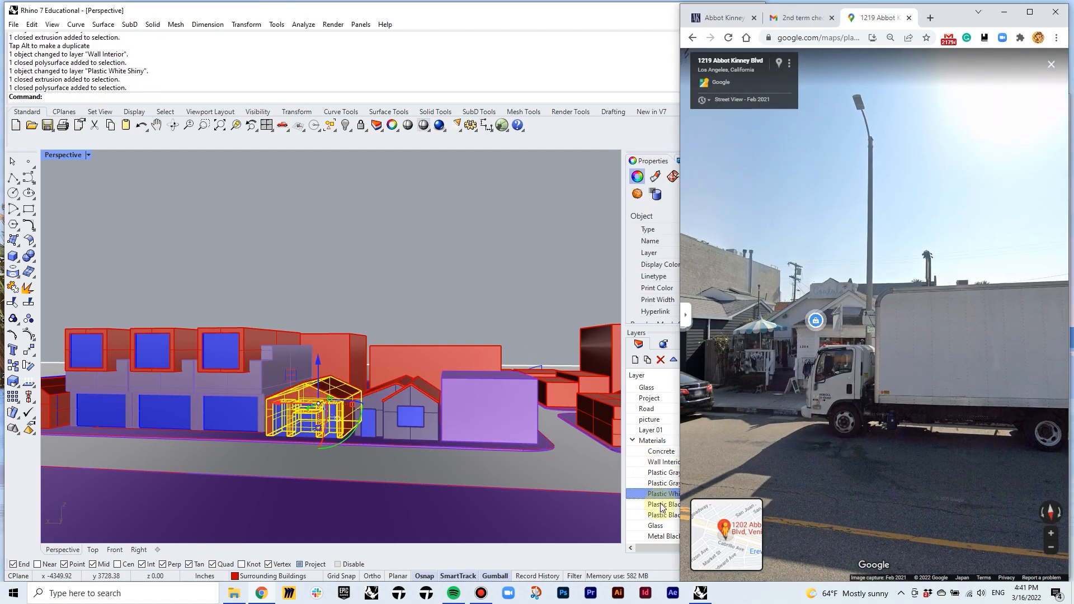
right_click(678, 484)
left_click(694, 431)
key("Escape")
Assign the three projecting upper boxes of the two-storey storefront buildings to the Plastic Black Matte layer
right_click_drag(425, 259, 426, 302)
left_click(809, 296)
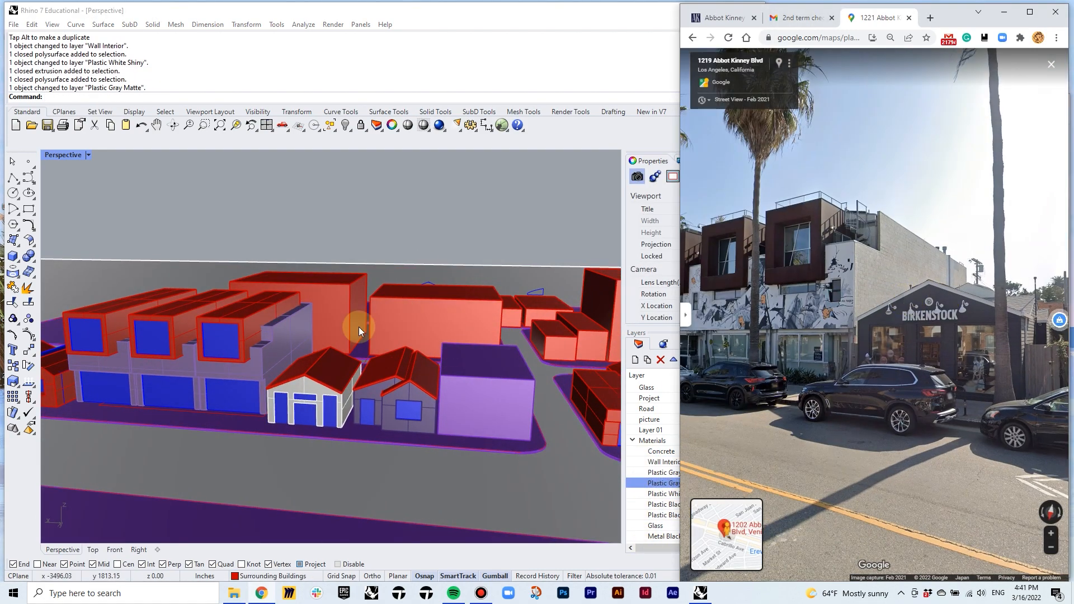
left_click(263, 313)
left_click(212, 307, "shift")
left_click(168, 305, "shift")
right_click(688, 507)
left_click(699, 453)
Check the opposite corner in Street View and assign the curved-roof building across the side street to Plastic Black Matte
left_click(403, 242)
right_click_drag(404, 242, 419, 403)
left_click_drag(1007, 358, 896, 347)
left_click(1012, 425)
left_click(432, 339)
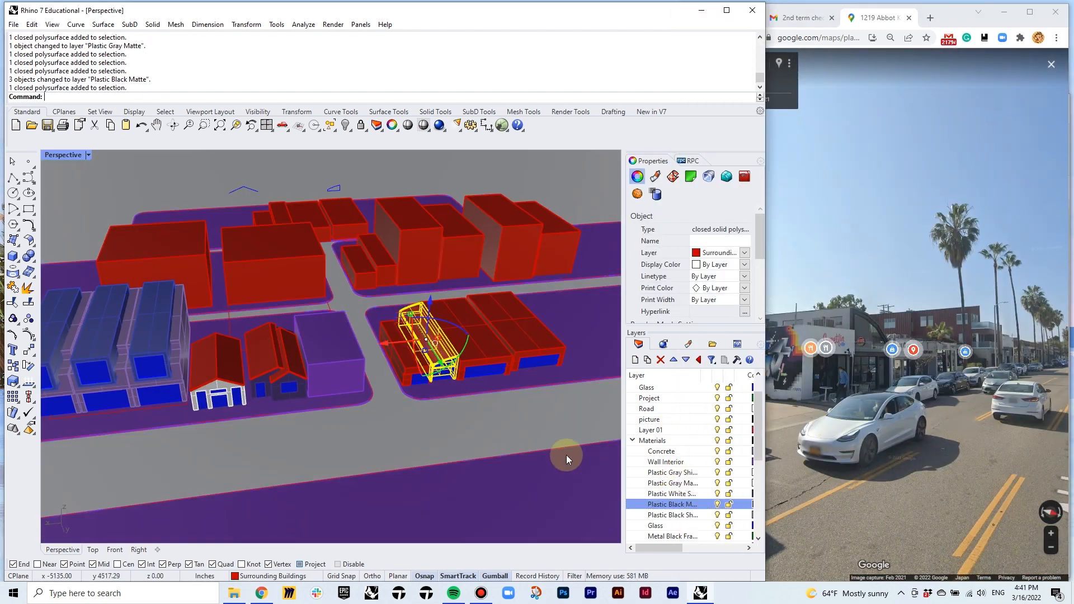
right_click(680, 505)
left_click(700, 453)
Assign the curved-roof building to the Plastic Gray Matte layer, matching the three-opening gabled house
left_click(226, 389)
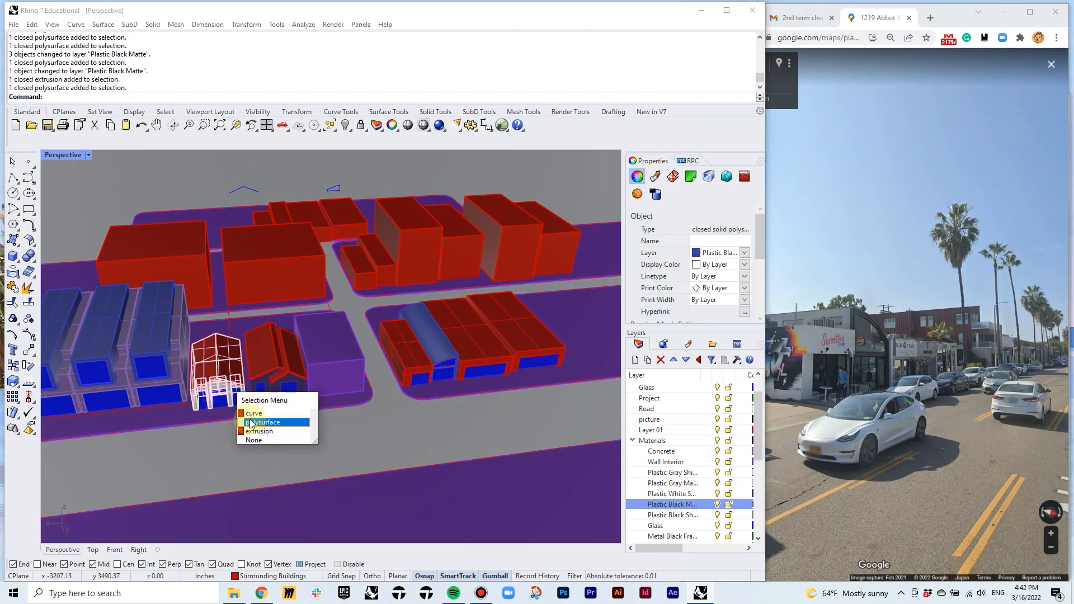
left_click(257, 421)
right_click(663, 485)
left_click(694, 439)
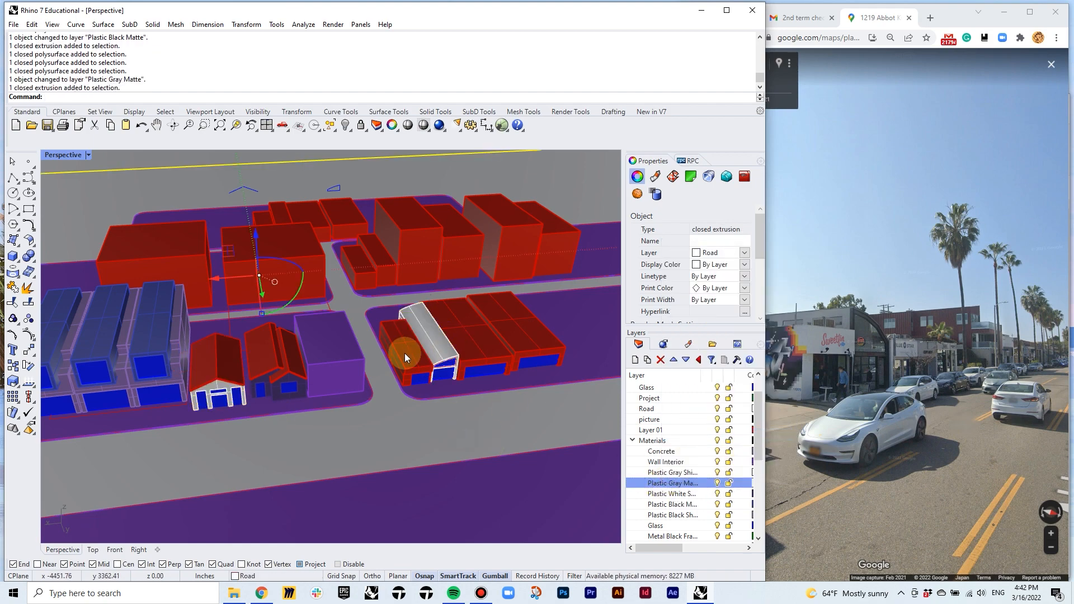
Try Plastic Gray Shiny on the low corner building beside the curved-roof one, and reassign it to Plastic White Shiny
right_click(672, 473)
left_click(692, 423)
left_click(329, 405)
scroll(322, 400, "up", 5)
right_click_drag(302, 431, 290, 409)
left_click(290, 409)
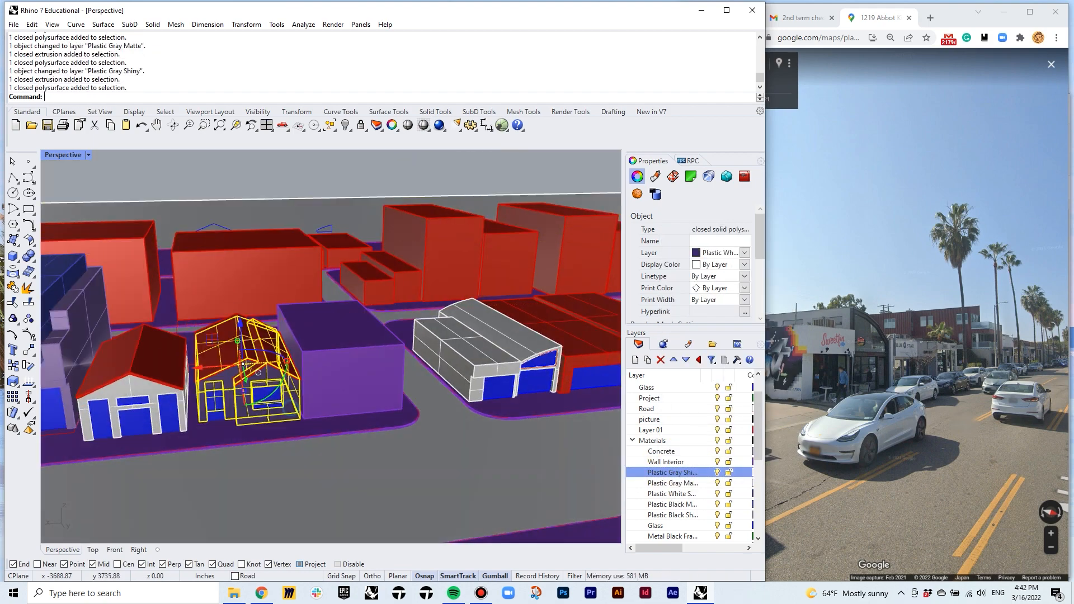
right_click(645, 494)
left_click(692, 447)
Assign the project volume to Plastic Black Shiny and the two buildings beyond the curved-roof one to Concrete
right_click(661, 515)
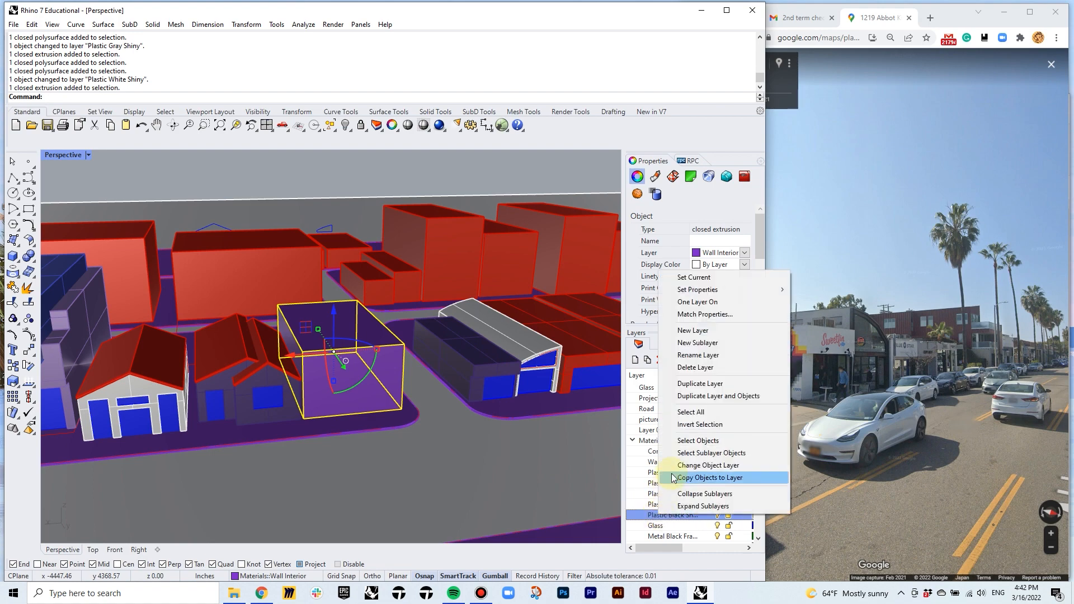
left_click(693, 467)
right_click(662, 451)
left_click(694, 404)
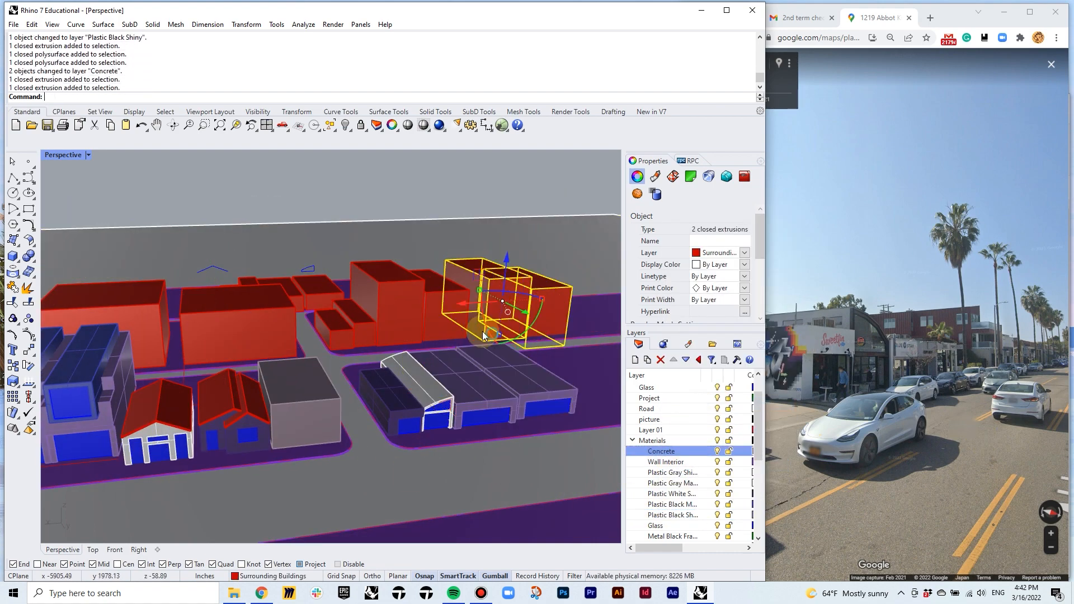
Assign the two large boxes behind the detailed row and the small box across the side street to Concrete
left_click(136, 323, "shift")
right_click(649, 451)
left_click(692, 405)
left_click(336, 331)
right_click(682, 449)
left_click(716, 402)
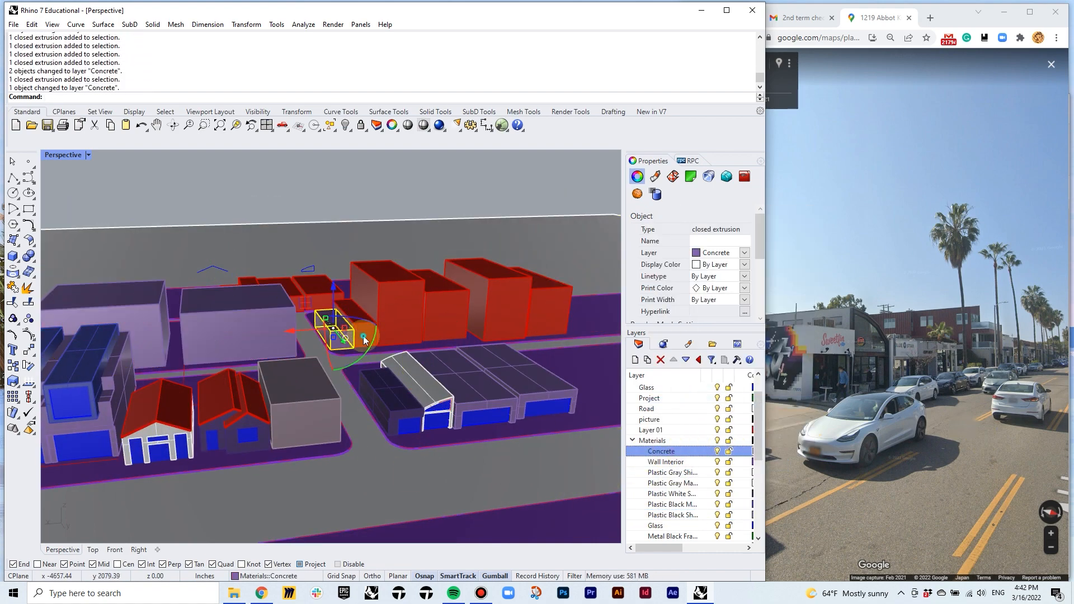
Assign the next low box and the adjoining tall box in the rear block to the Site_Buildings layer
scroll(677, 464, "down", 2)
right_click(669, 503)
left_click(705, 456)
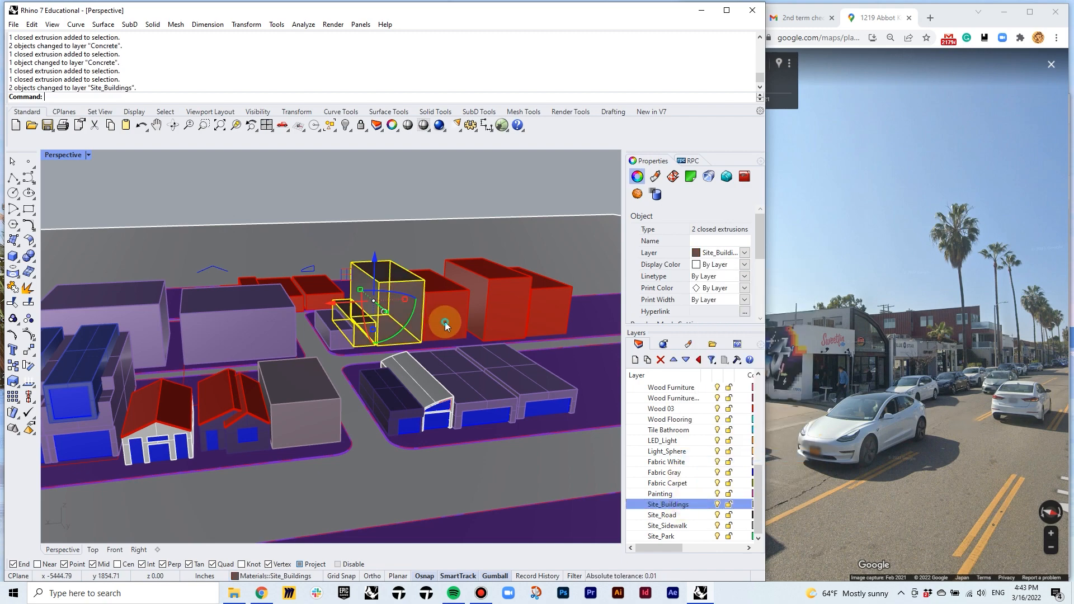
Assign the three remaining boxes of that block and three boxes in the rearmost row to the Concrete layer
scroll(668, 465, "up", 6)
right_click(661, 483)
left_click(715, 431)
left_click(280, 284)
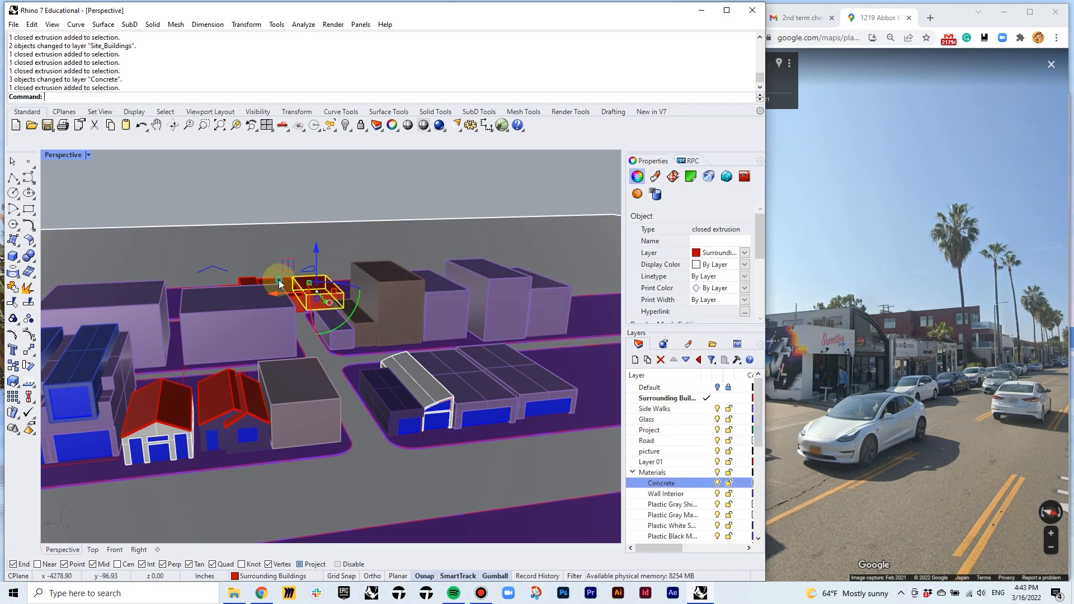
right_click(668, 484)
left_click(706, 433)
Assign the large ground box to the Site_Road material layer
left_click(462, 455)
scroll(699, 492, "down", 6)
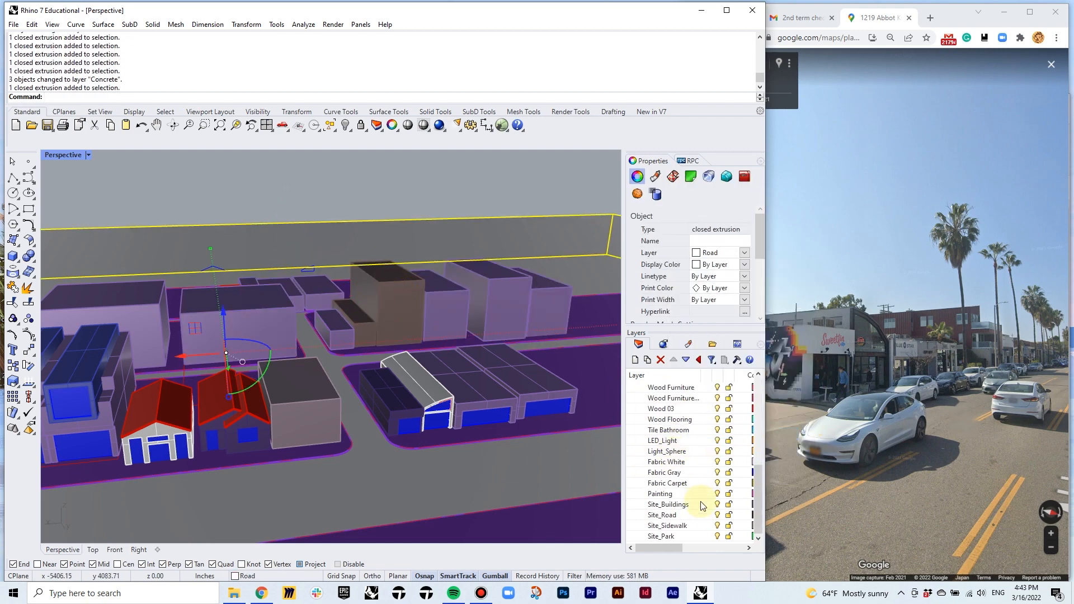
right_click(673, 516)
left_click(710, 465)
Select the six sidewalk blocks and assign them to the Site_Sidewalk material layer
left_click(559, 422)
scroll(439, 386, "down", 1)
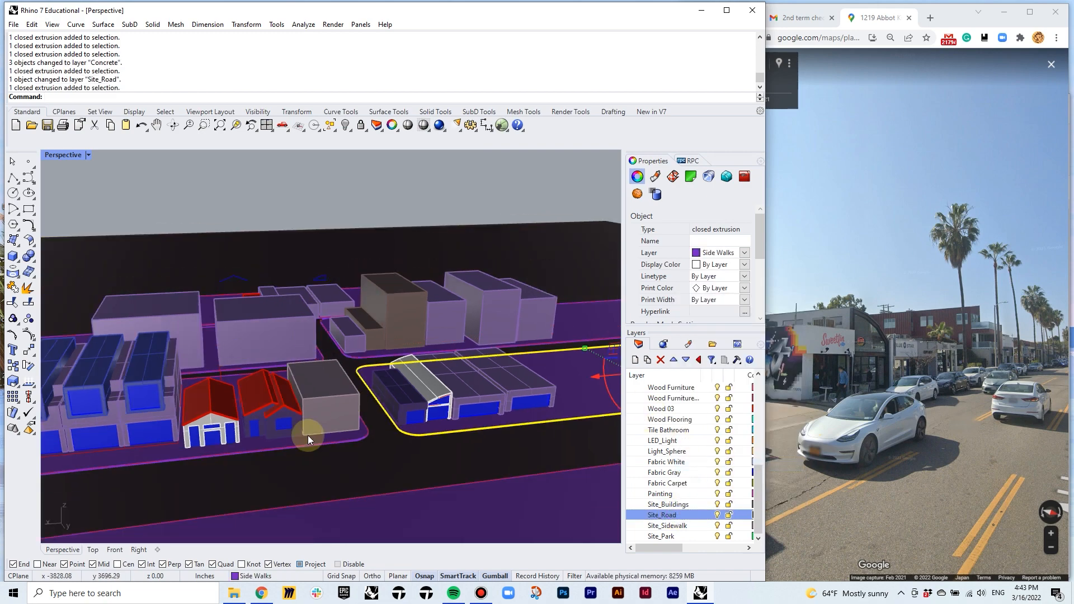
left_click(207, 299, "shift")
right_click(677, 525)
left_click(704, 475)
Delete the outlying sidewalk slabs on both sides of the central block across the street
scroll(460, 438, "down", 8)
left_click(532, 480)
key("Delete")
left_click(237, 480)
key("Delete")
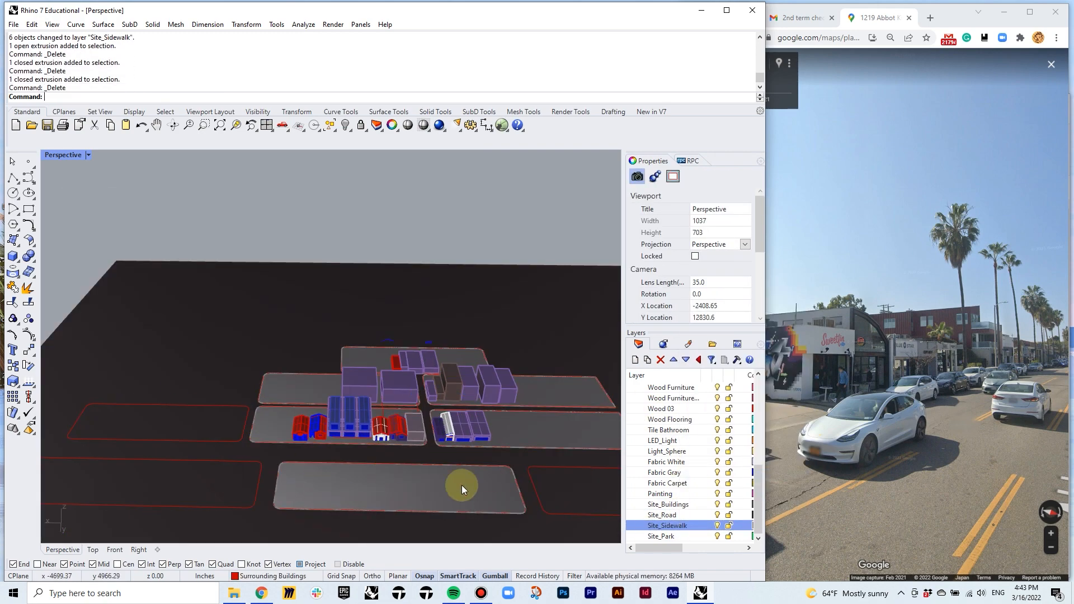
Copy two tall boxes of the rear row to the far end of that row
scroll(461, 485, "up", 10)
right_click_drag(480, 492, 547, 491)
left_click(380, 331)
left_click(431, 313, "shift")
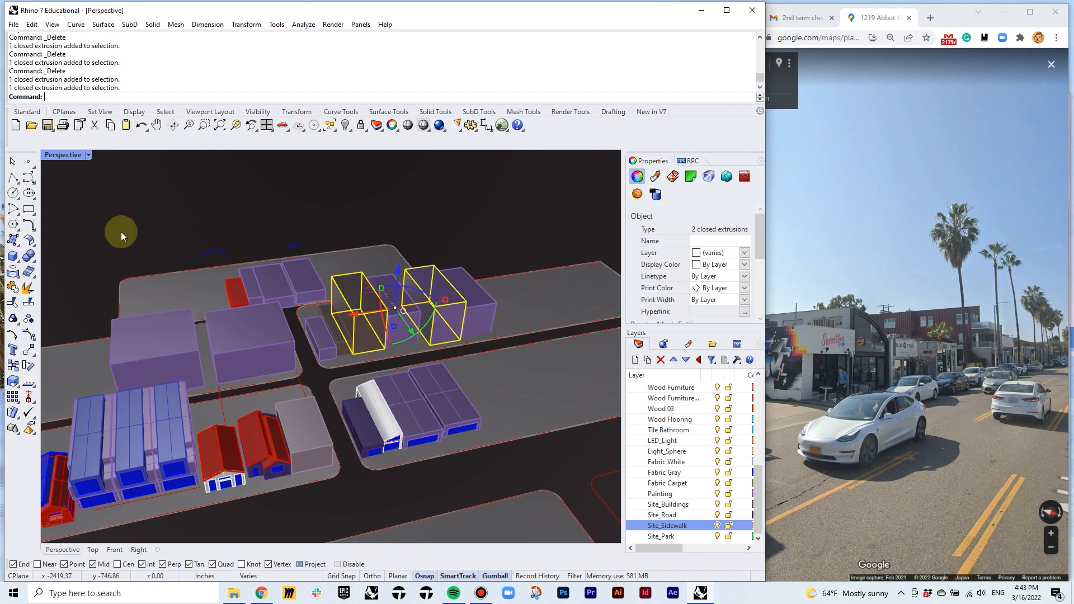
double_click(64, 154)
type("c")
scroll(194, 250, "up", 3)
left_click(226, 255)
left_click(144, 258)
key("Return")
Select the two copied boxes at the row's end and scale them vertically with Scale1D
scroll(128, 244, "up", 4)
left_click(61, 235)
left_click_drag(116, 244, 95, 233)
left_click(548, 206)
left_click(560, 215)
left_click(581, 210, "shift")
scroll(177, 468, "down", 16)
type("ss")
scroll(182, 462, "up", 3)
left_click(144, 482)
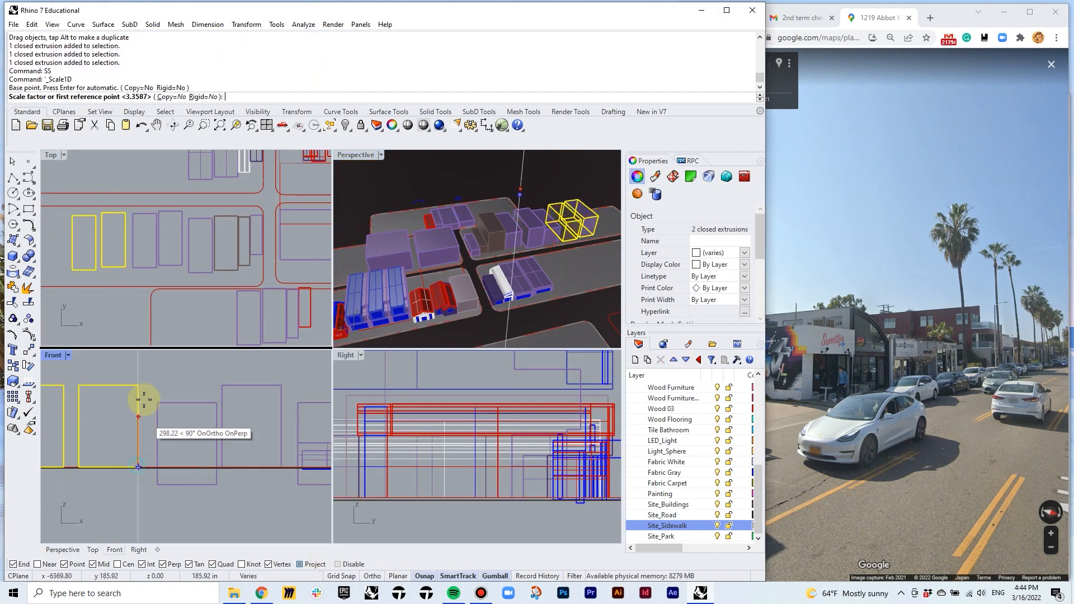
left_click(144, 401)
left_click(143, 417)
Hide the Materials parent layer, delete a group of leftover unassigned building objects, and show the layer again
right_click_drag(537, 286, 503, 274)
scroll(720, 443, "up", 5)
left_click(717, 430)
scroll(494, 255, "down", 4)
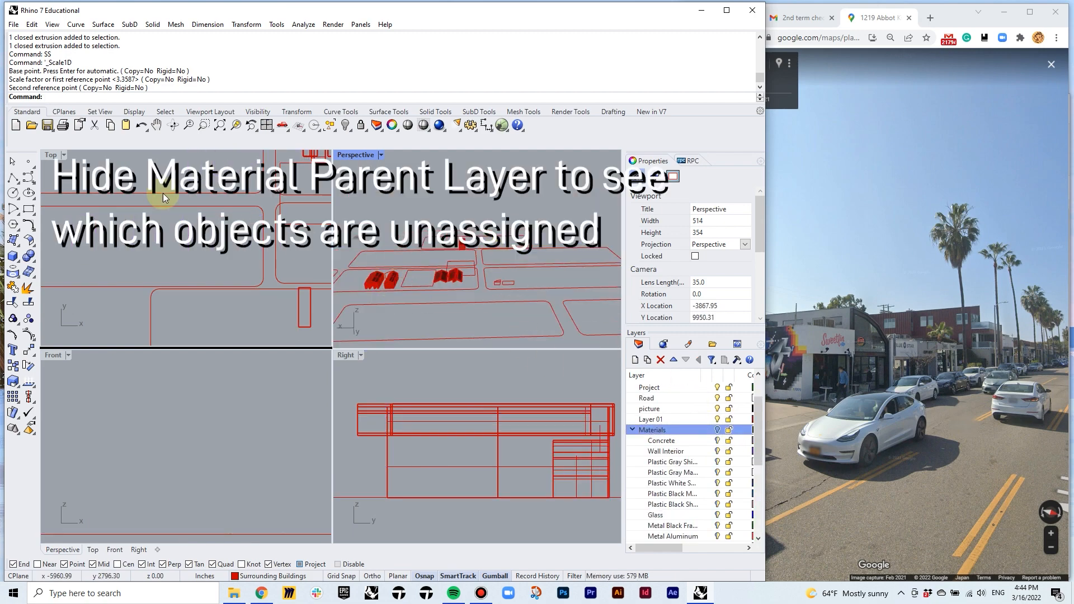
right_click_drag(302, 185, 153, 297)
left_click(270, 257)
key("Delete")
left_click(717, 429)
Try to copy the pair of gabled houses to the opposite side of the three blue volumes
left_click(199, 263)
type("cc")
left_click(158, 263)
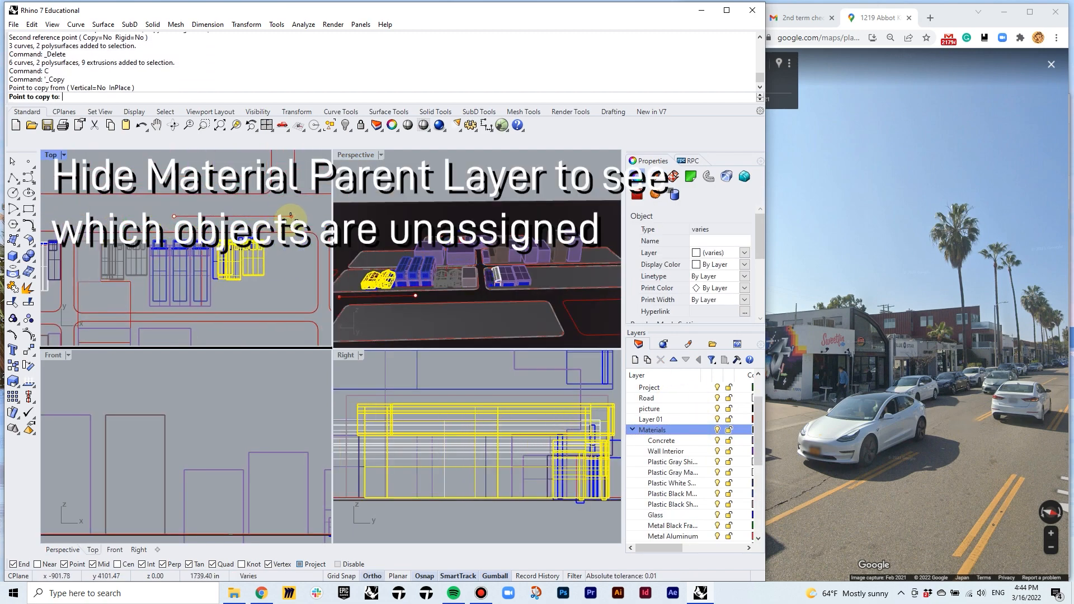
left_click(228, 263)
key("Return")
key("ctrl+z")
Delete the old building beside the three blue volumes and copy the pair of gabled houses into its place
left_click(252, 263)
key("Delete")
left_click(160, 263)
type("c")
left_click(111, 216)
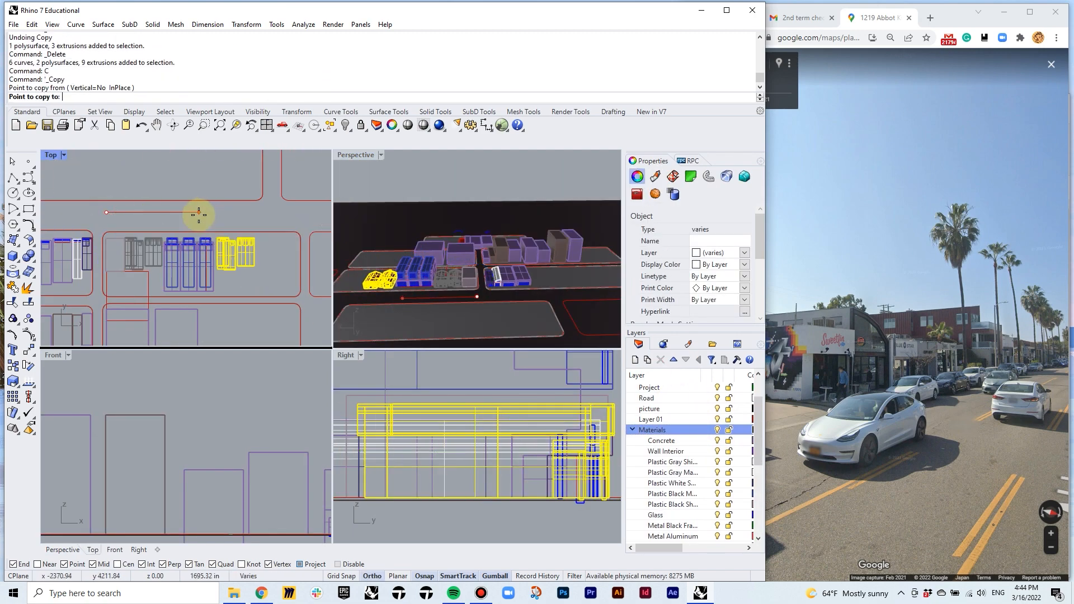
left_click(201, 216)
key("Escape")
Copy the two storefront buildings of the neighbouring block to the empty end of the gabled houses' block
right_click_drag(116, 249, 173, 248)
left_click_drag(81, 217, 133, 293)
type("c")
left_click(157, 266)
right_click_drag(234, 251, 130, 271)
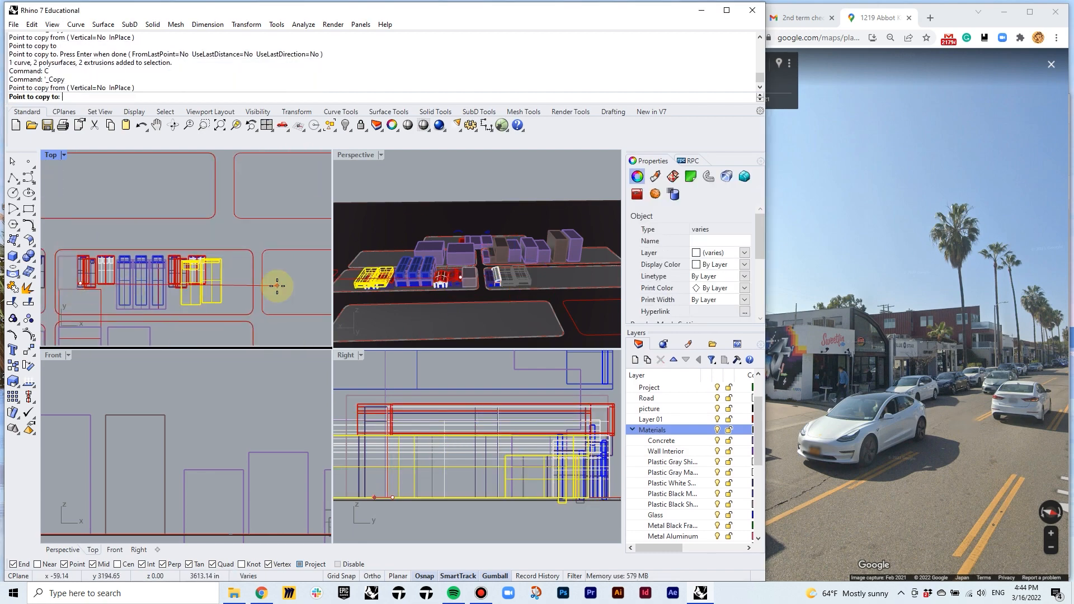
left_click(276, 285)
key("Return")
Select the six roof extrusions of the gabled houses and assign them to the Metal Black Frame layer
left_click(428, 293)
scroll(409, 302, "up", 6)
right_click_drag(432, 274, 540, 302, "shift")
left_click(533, 256)
left_click(511, 255, "shift")
left_click(499, 254, "shift")
right_click_drag(370, 256, 448, 258, "shift")
scroll(447, 257, "up", 2)
left_click(486, 263, "shift")
left_click(462, 259, "shift")
left_click(431, 266, "shift")
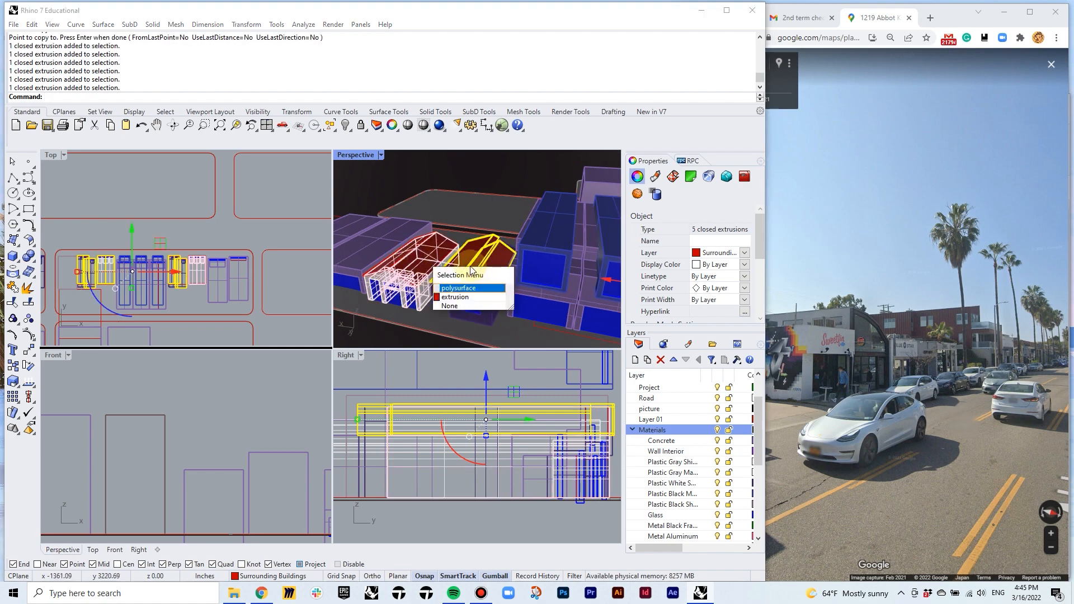
left_click(458, 286)
left_click_drag(767, 401, 797, 401)
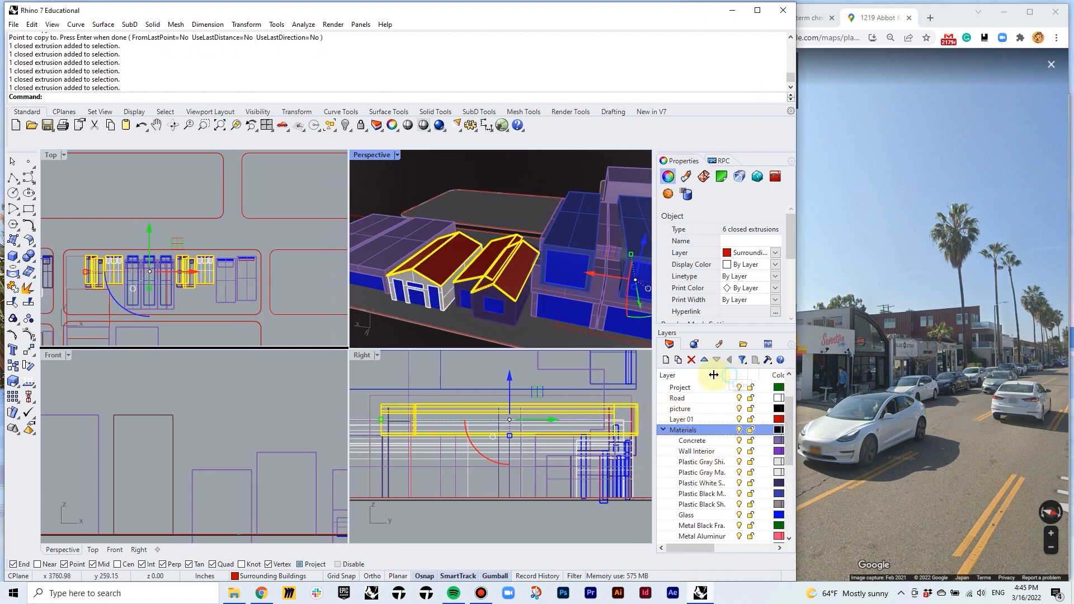
right_click(708, 497)
left_click(743, 444)
scroll(576, 256, "down", 5)
key("Escape")
Hide the Materials layer and assign the remaining unassigned building box to the Concrete layer
left_click(737, 398)
scroll(510, 281, "down", 8)
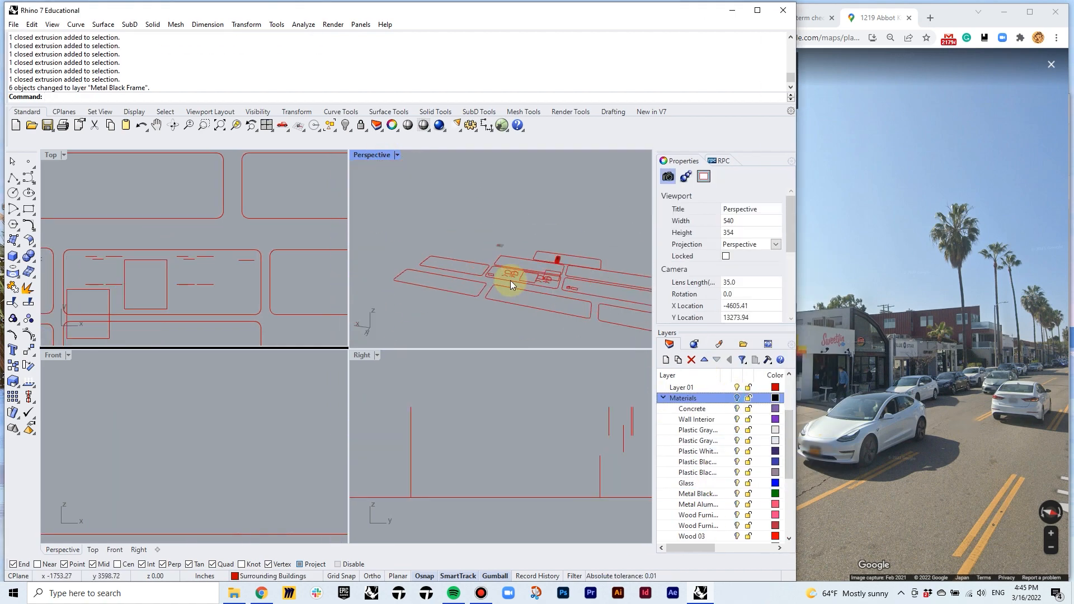
left_click(530, 261)
right_click(697, 405)
left_click(732, 354)
Select all curves with SelCrv, hide them, and turn the Materials layer back on
left_click(532, 228)
type("selcrv")
key("Return")
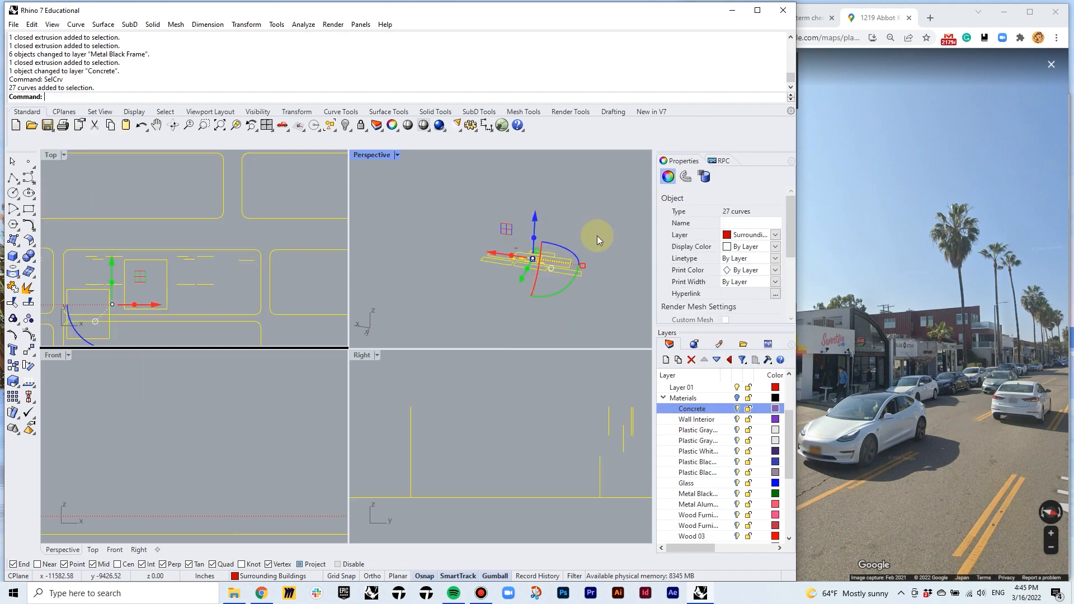
type("hide")
key("Return")
scroll(706, 383, "up", 3)
left_click(737, 472)
right_click_drag(531, 257, 553, 257)
scroll(554, 257, "up", 7)
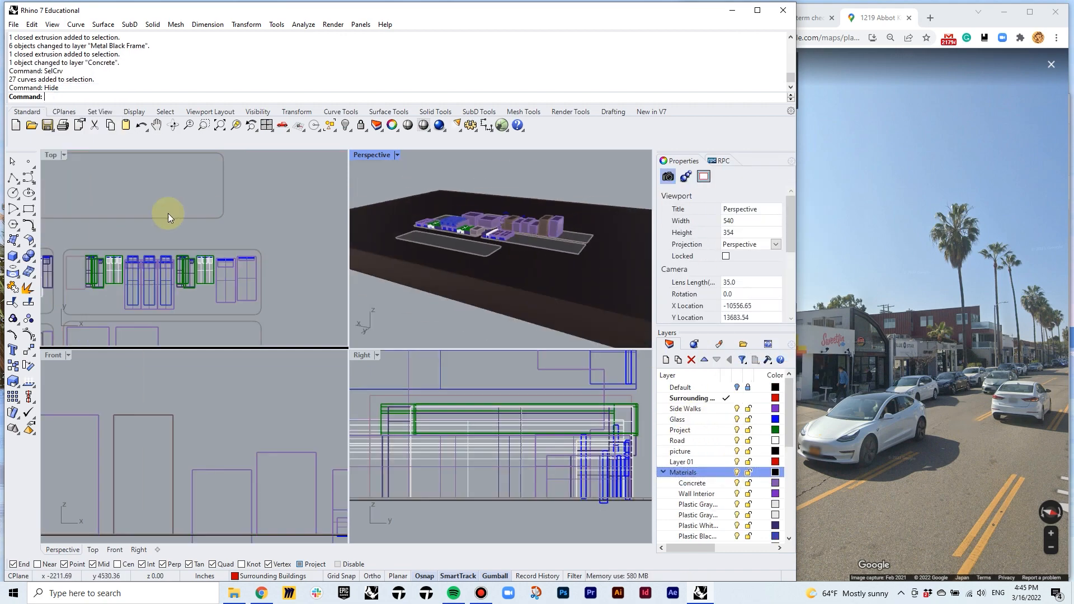
Select the whole model and export it as the Rhino 7 file "Dp02 site context" in the DP02 folder
key("ctrl+a")
left_click(13, 24)
left_click(33, 178)
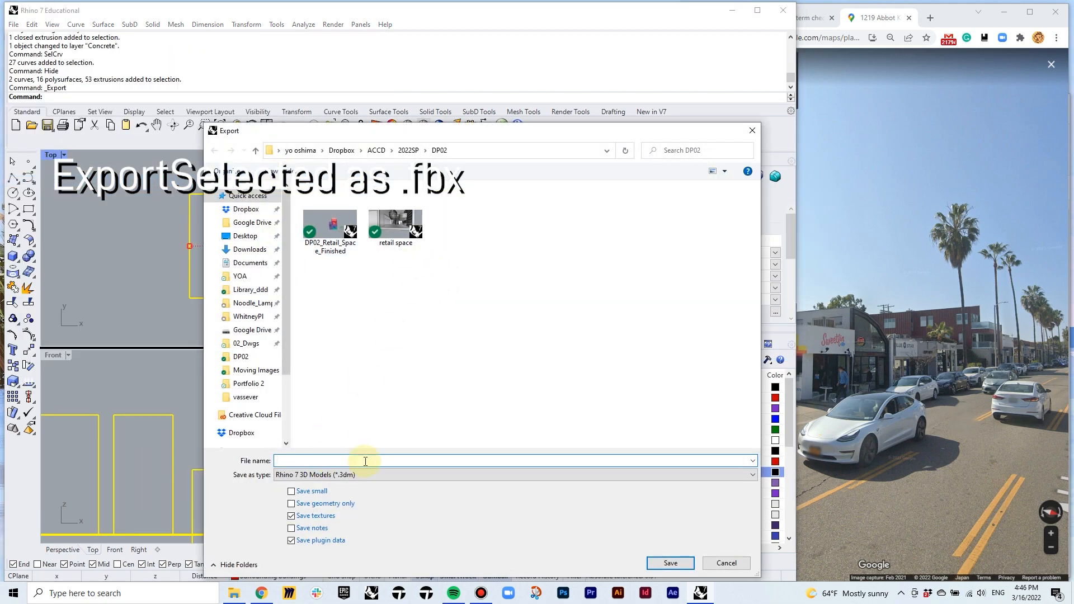
type("Dp02 site context")
key("Return")
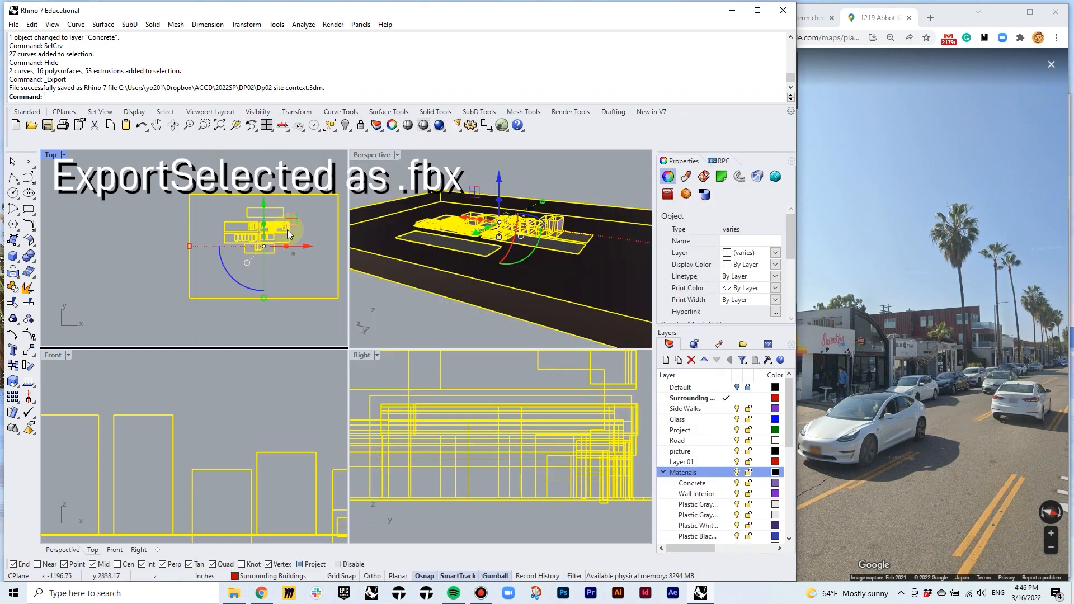
Save the open model over the existing Dp02 site context file
left_click(48, 125)
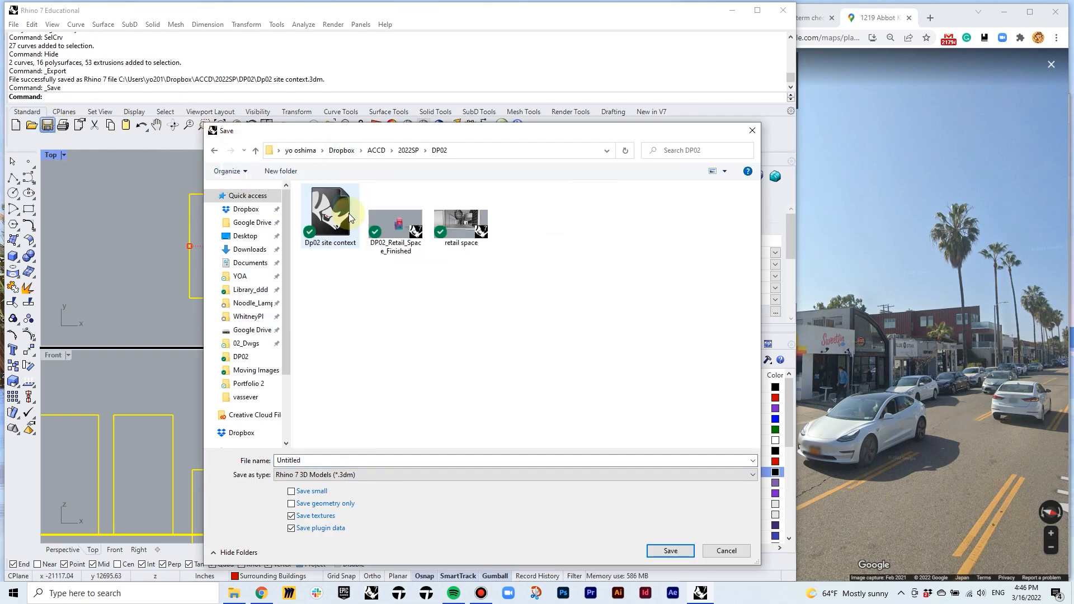
double_click(325, 223)
left_click(467, 353)
Export the selected model as the FBX file Dp02 site context, accepting the export options
left_click(14, 24)
left_click(121, 182)
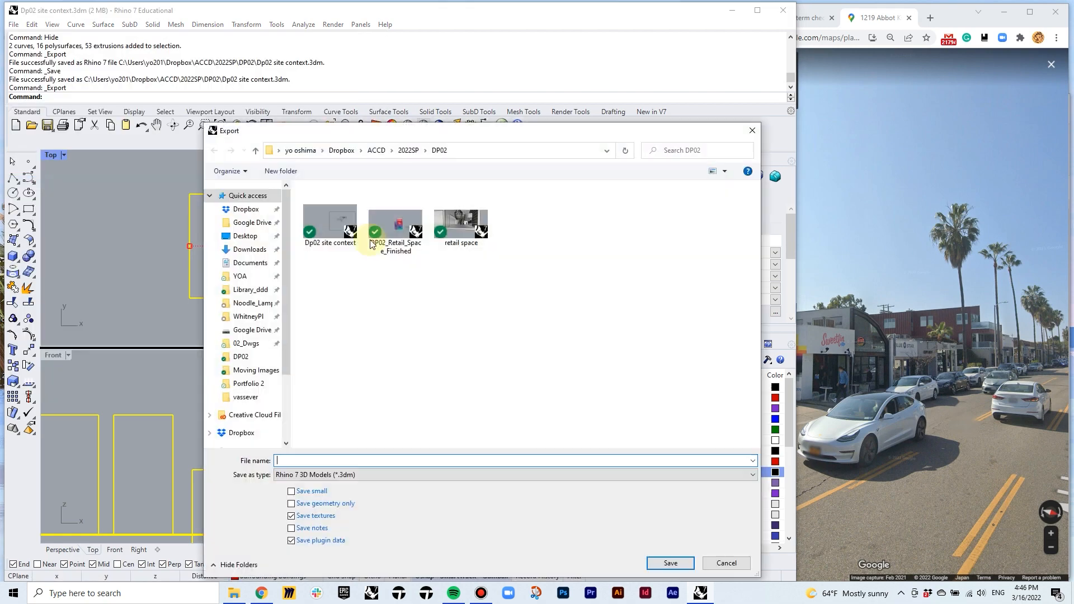
left_click(330, 222)
left_click(359, 474)
left_click(389, 430)
left_click(670, 563)
left_click(482, 386)
left_click(445, 312)
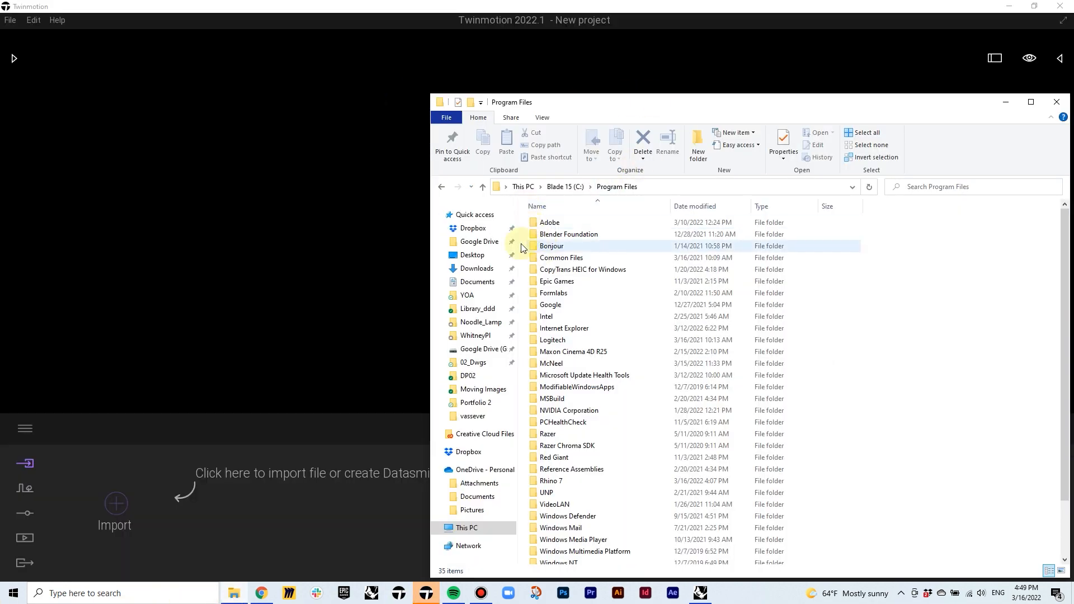
Browse to the Dropbox > ACCD > 2022SP > DP02 folder and view the abbot kinney plan image
left_click(472, 228)
double_click(551, 223)
double_click(554, 257)
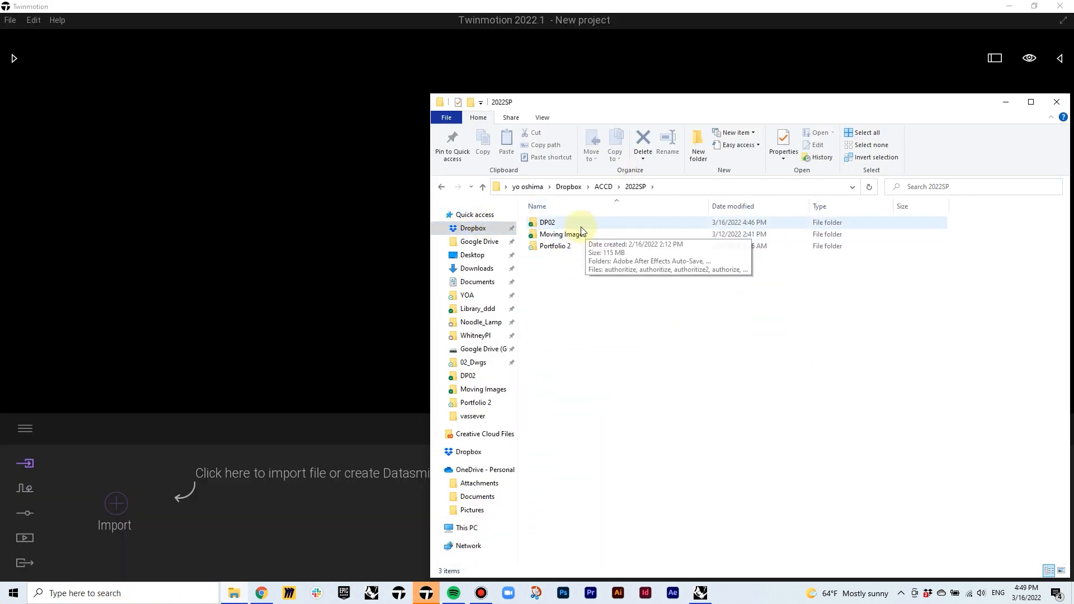
double_click(580, 223)
double_click(552, 249)
left_click(453, 414)
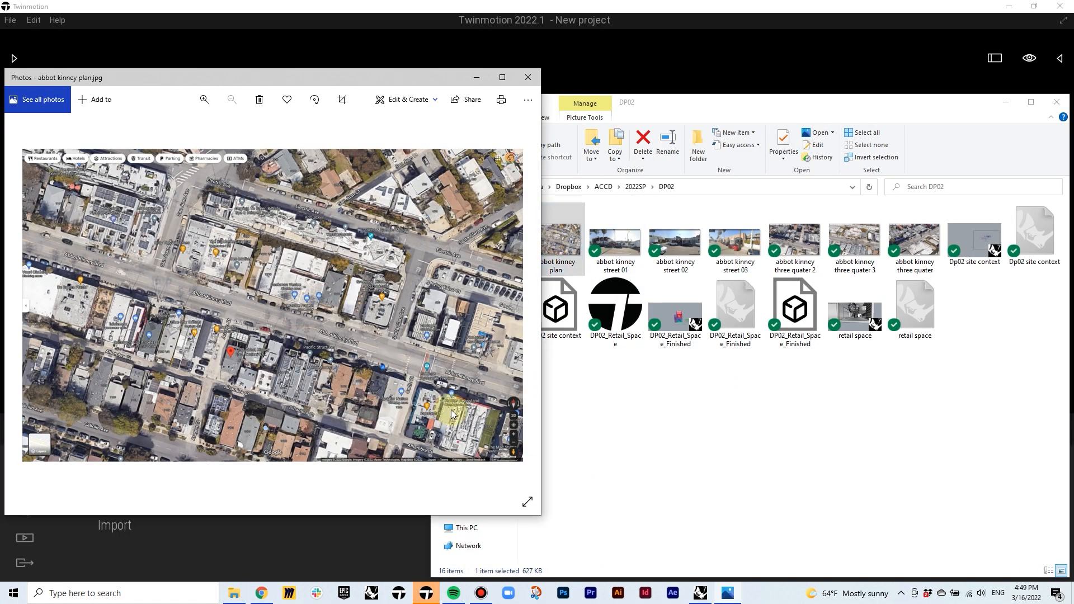
Switch to Twinmotion, continue with version 2022.1, and import Dp02 site context.fbx collapsed by material
left_click(621, 57)
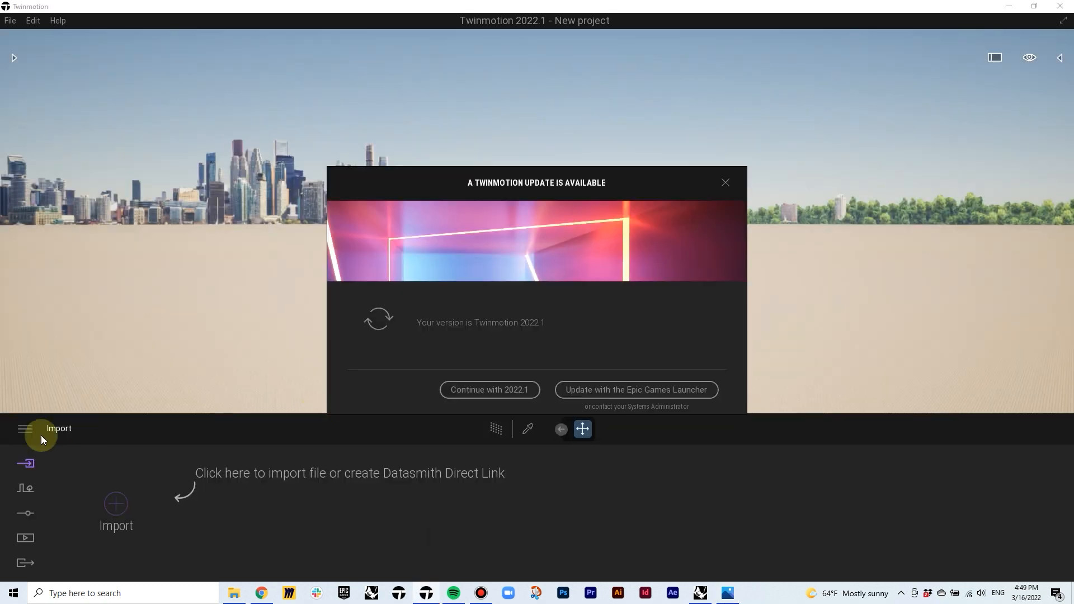
left_click(469, 391)
left_click(25, 429)
left_click(115, 501)
left_click(602, 279)
double_click(478, 311)
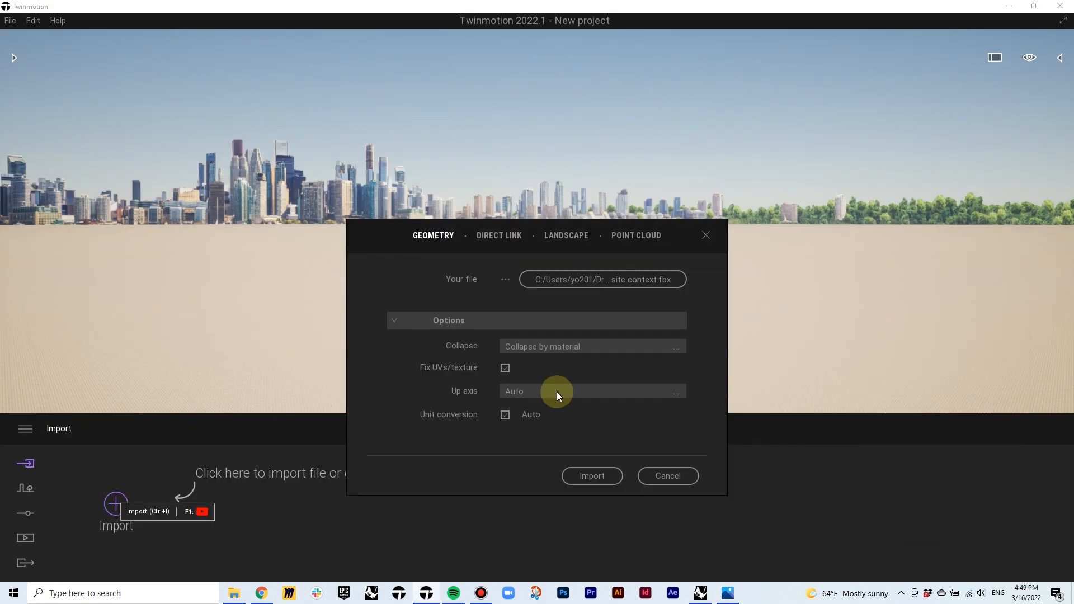
left_click(588, 475)
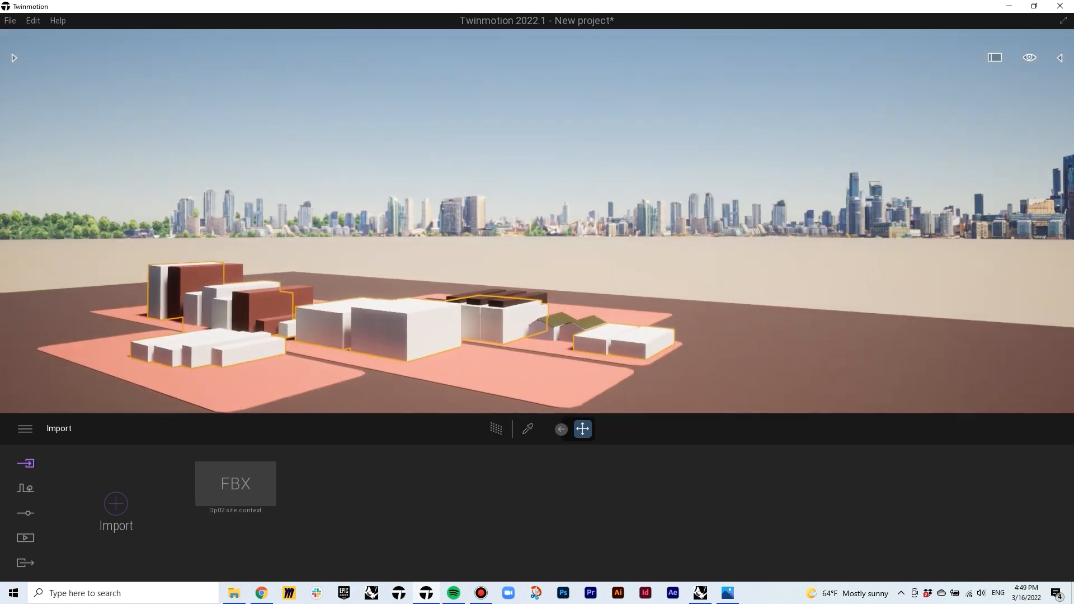
Examine the imported site model at street level around the black corner building and gabled houses
left_click(669, 356)
key("w")
right_click_drag(668, 353, 458, 392)
key("w")
left_click(531, 280)
right_click_drag(532, 280, 364, 235)
key("s")
key("d")
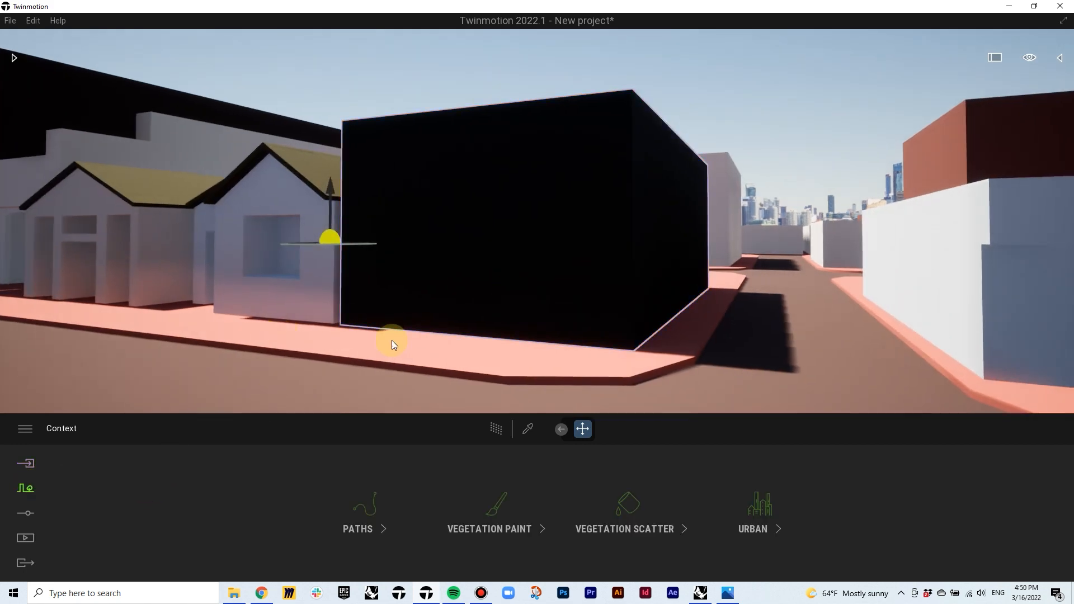
Set the location's background picture to None
left_click(26, 513)
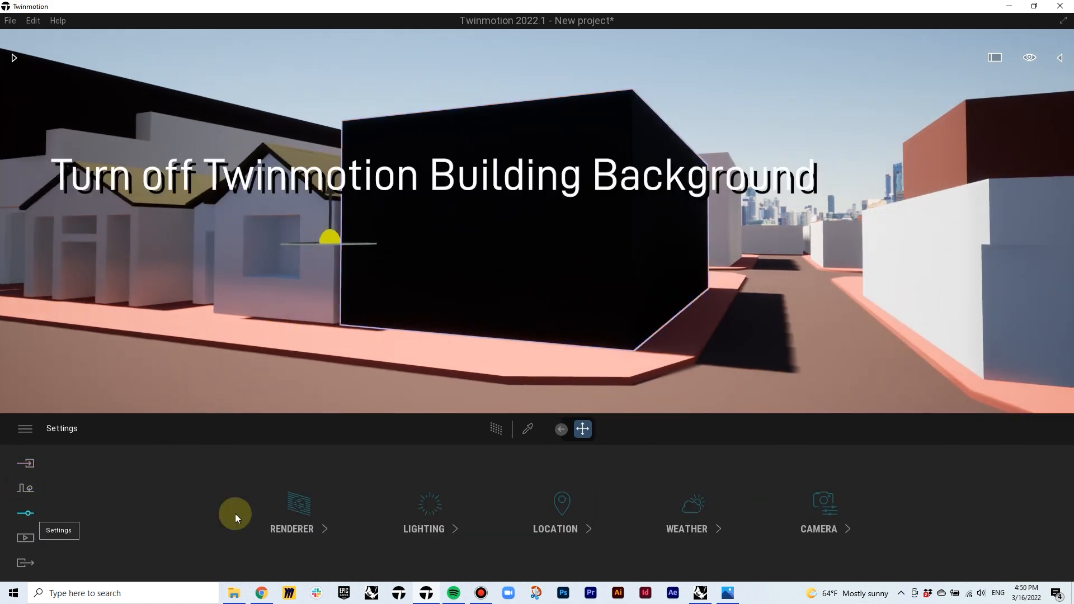
left_click(557, 529)
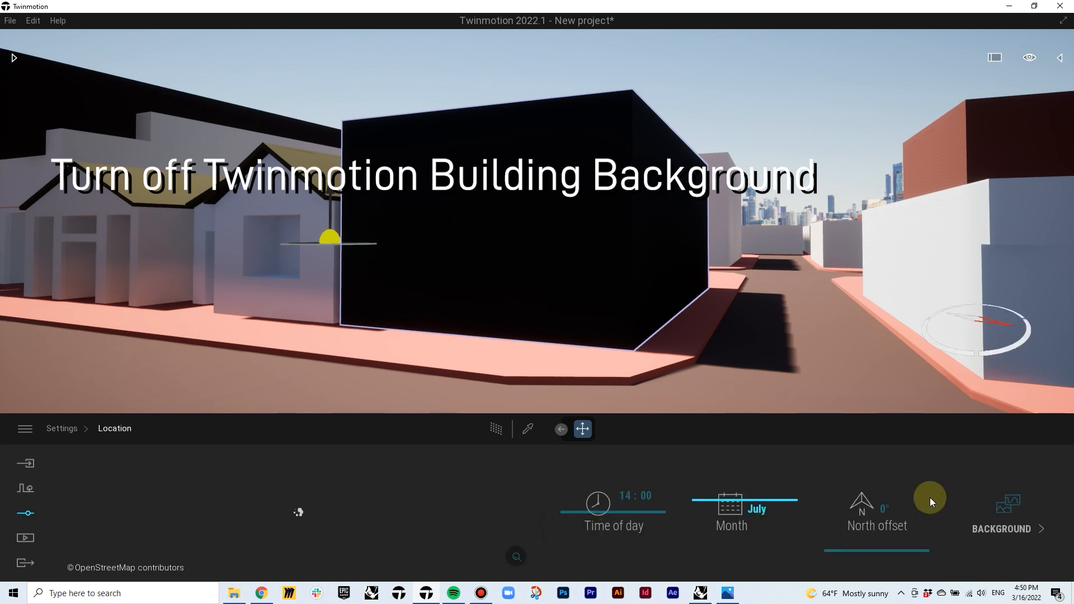
left_click(1009, 529)
left_click(506, 509)
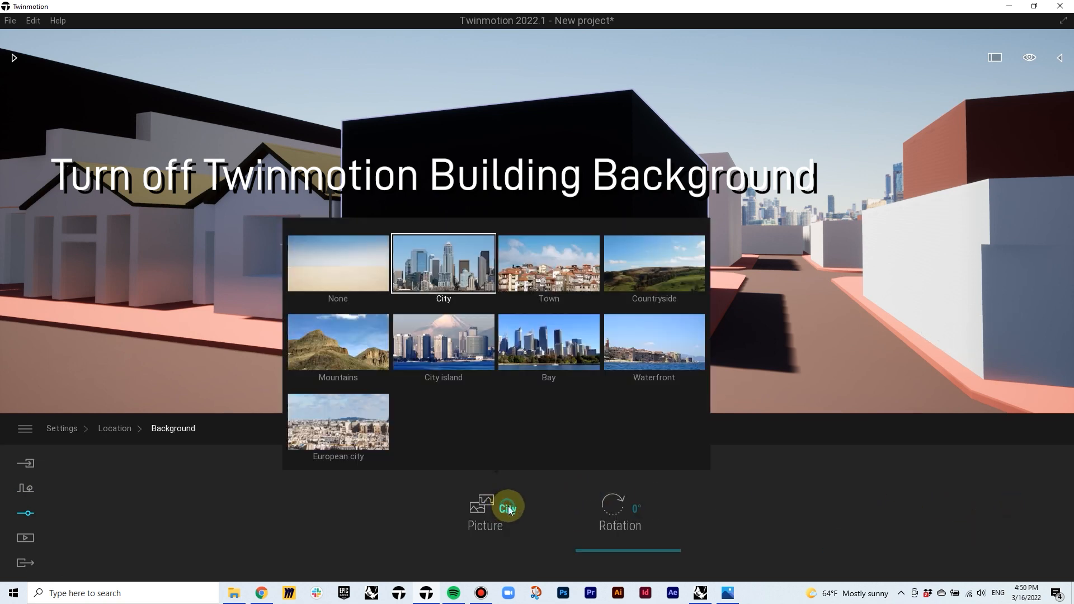
left_click(344, 271)
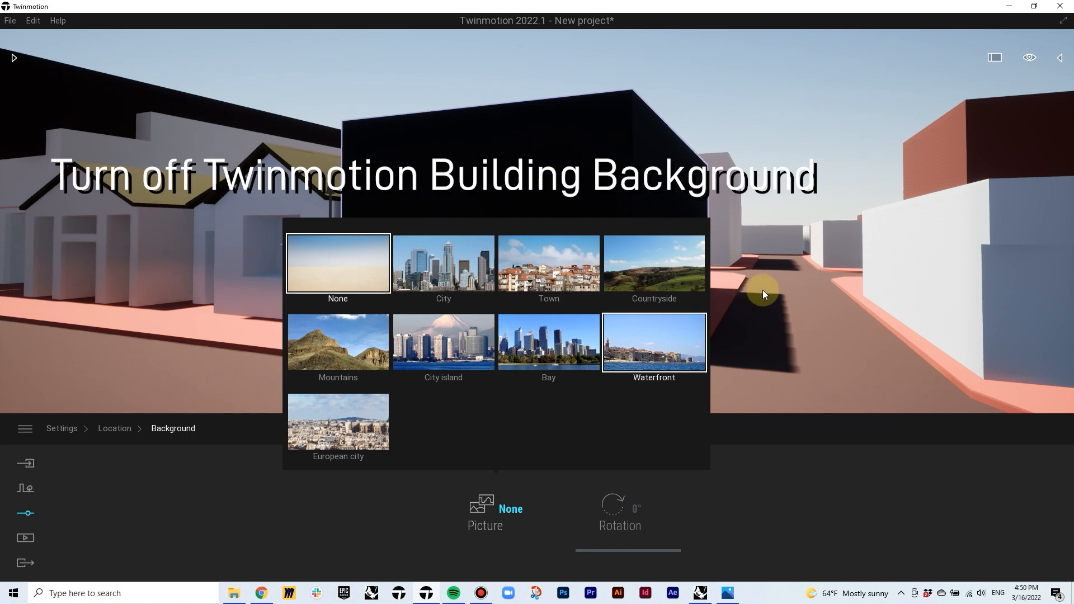
Apply Reflective glass to the gabled house's window, and replace it with Frosted glass
right_click_drag(621, 292, 292, 187)
left_click(529, 429)
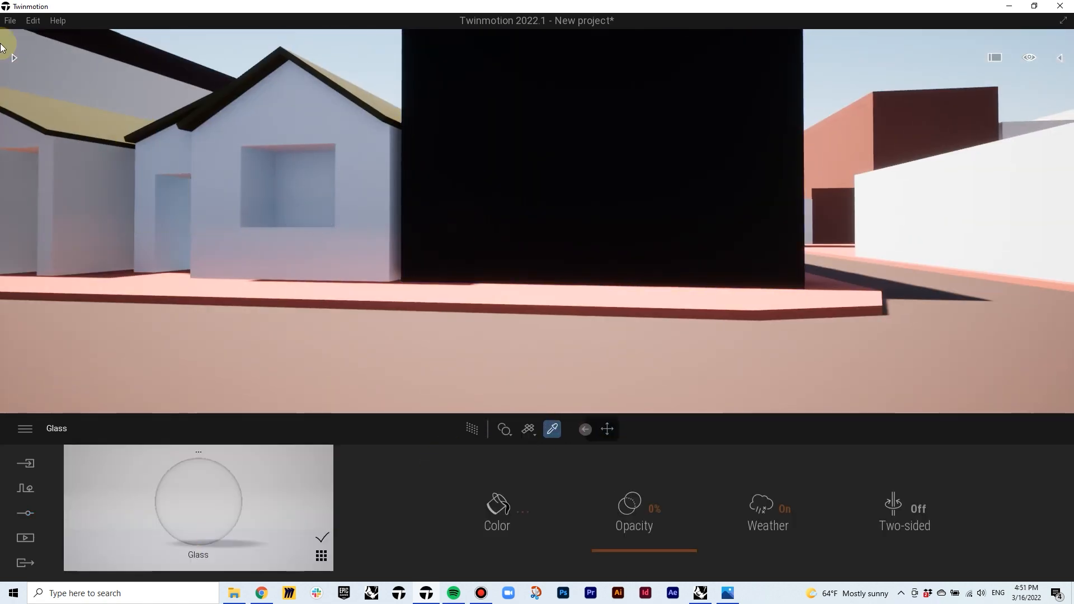
left_click(11, 56)
left_click_drag(135, 137, 453, 196)
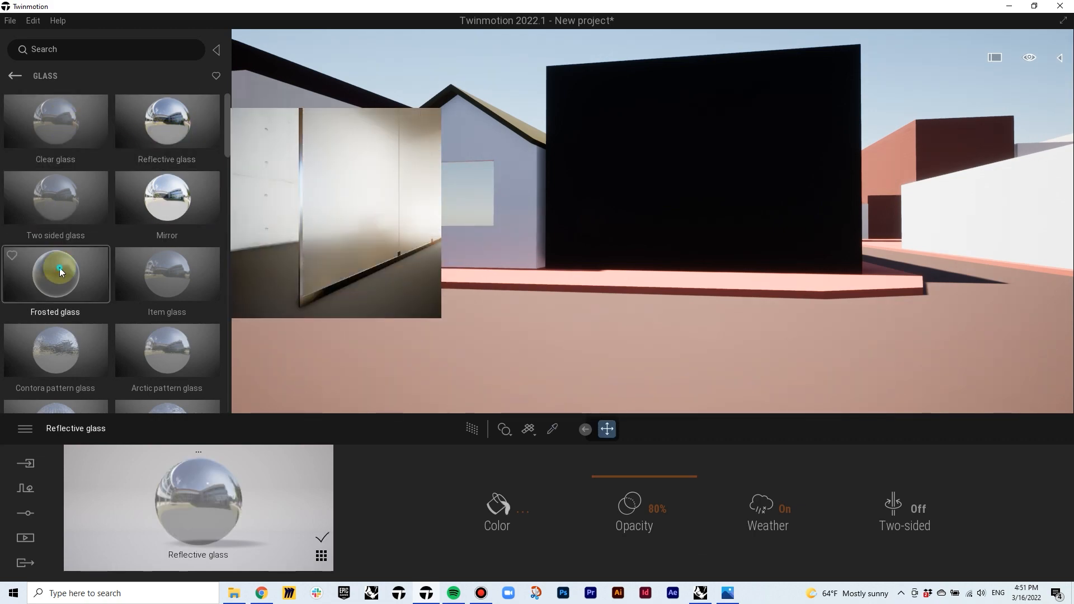
left_click_drag(59, 267, 434, 201)
right_click_drag(434, 201, 503, 204)
Shrink the Twinmotion window and turn the Google Maps Street View beside it toward the storefronts and road surface
left_click(1034, 5)
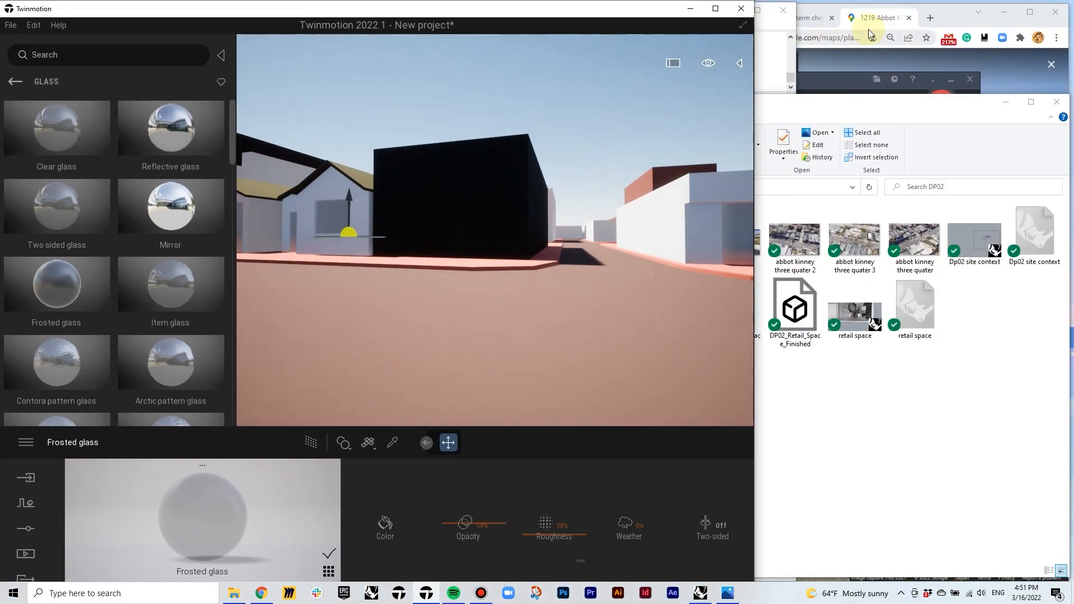
left_click(870, 30)
left_click_drag(828, 246, 962, 252)
left_click_drag(893, 309, 1007, 240)
Apply the Asphalt 4 ground material to the road and switch its texture mapping to box mapping
left_click(15, 81)
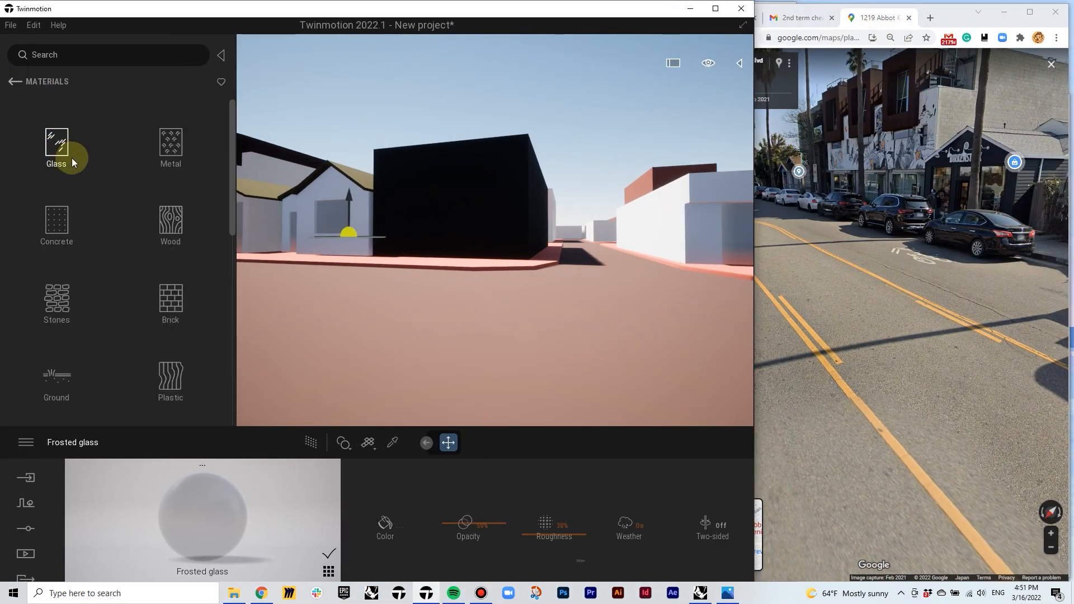
left_click(57, 372)
left_click(60, 146)
left_click_drag(163, 216, 393, 350)
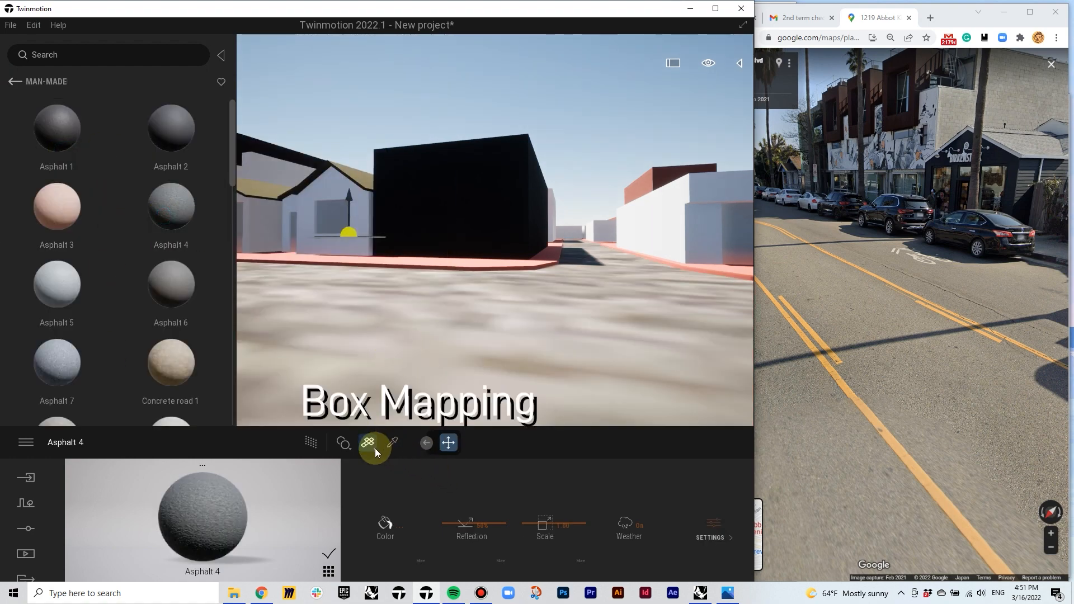
left_click(372, 445)
left_click(369, 363)
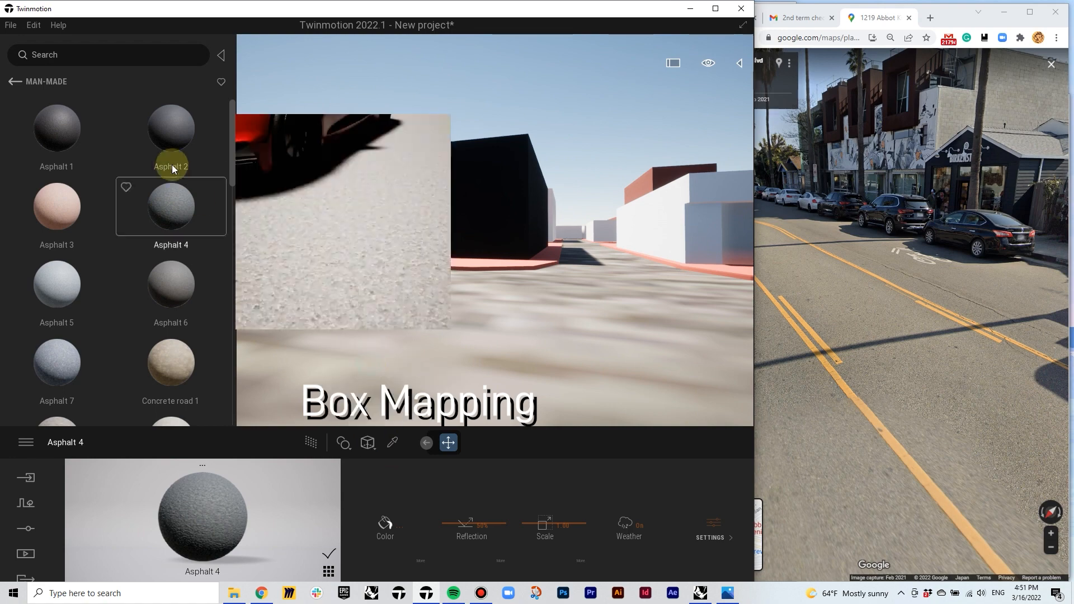
left_click(338, 338)
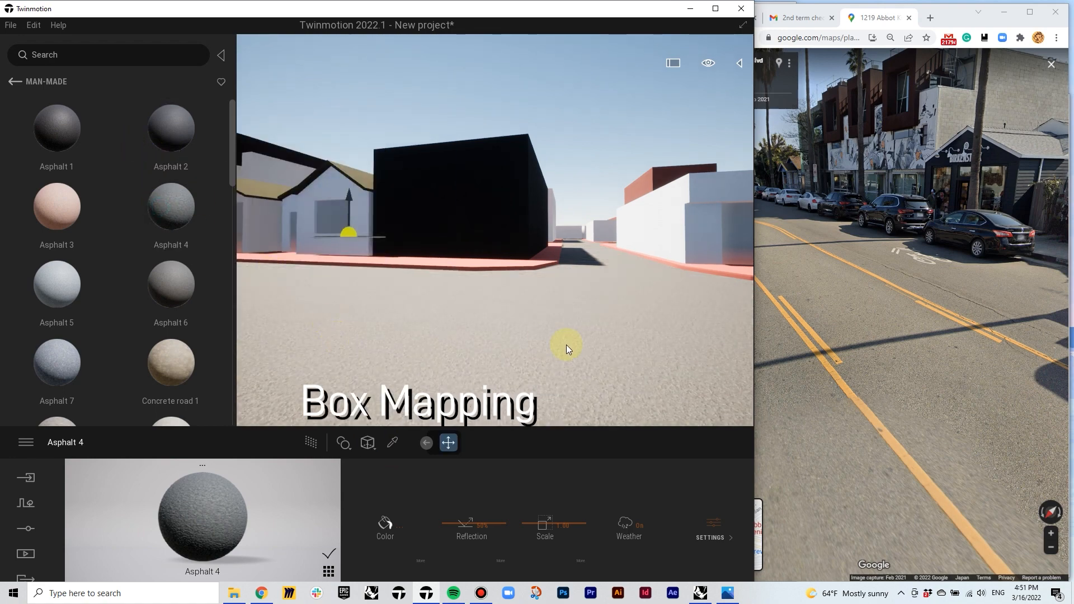
Try the Asphalt 2 material on the road and undo it
right_click_drag(485, 338, 461, 507)
left_click_drag(170, 127, 321, 337)
key("ctrl+z")
Darken the road's Asphalt 4 material by setting its color to 1D1D1D
left_click(321, 338)
left_click(386, 523)
left_click_drag(528, 249, 527, 329)
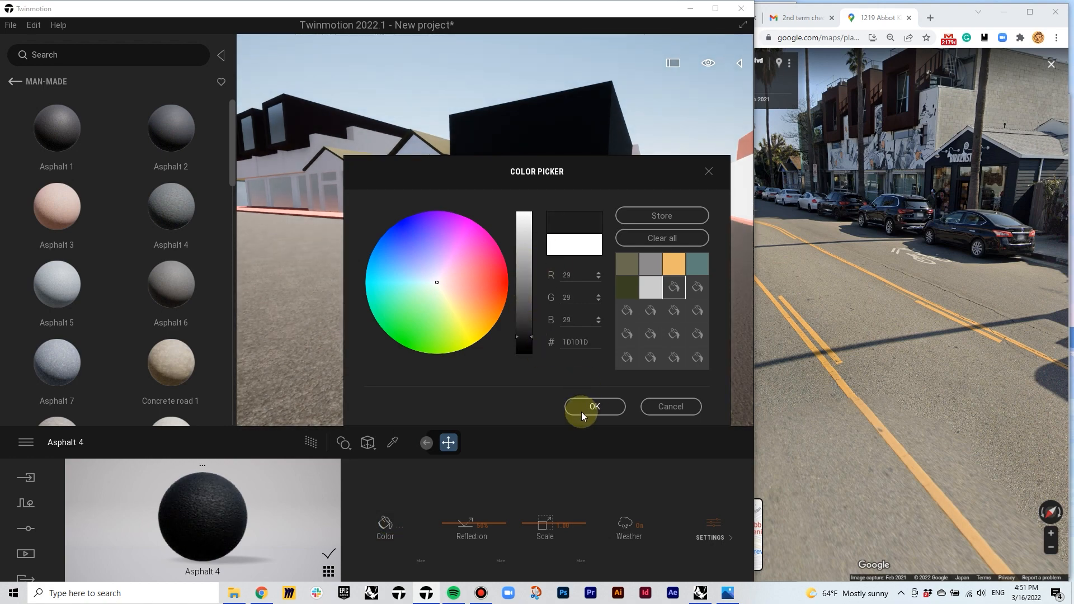
left_click(593, 407)
scroll(168, 341, "down", 2)
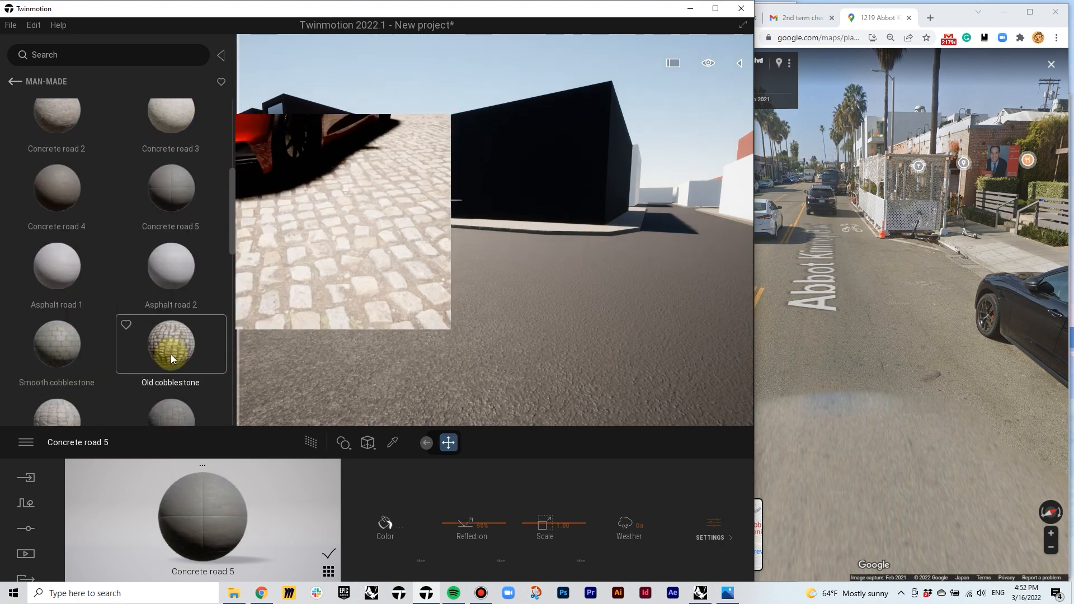
Apply the Clean brick 07 material to the black corner building beside the road
scroll(171, 354, "down", 8)
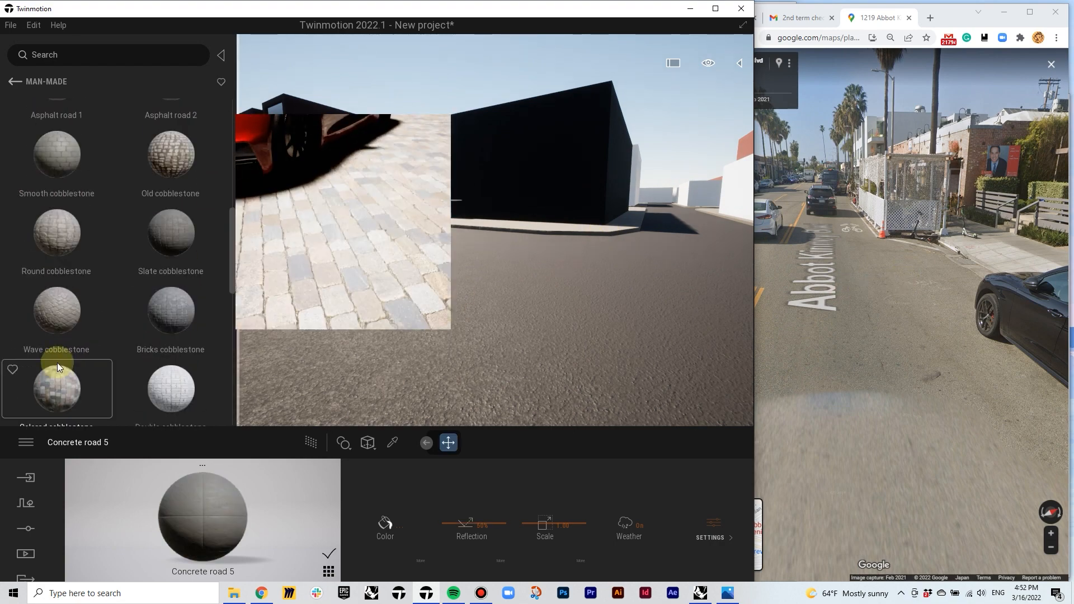
right_click_drag(469, 195, 500, 193)
left_click(15, 82)
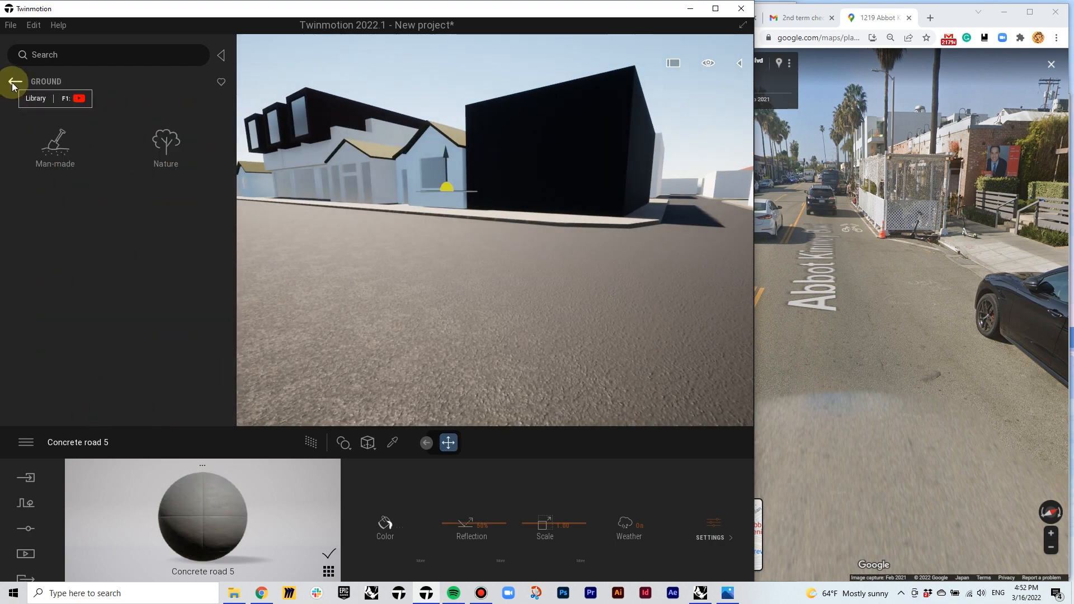
left_click(14, 82)
left_click(174, 297)
left_click_drag(58, 354, 492, 190)
right_click_drag(423, 221, 492, 221)
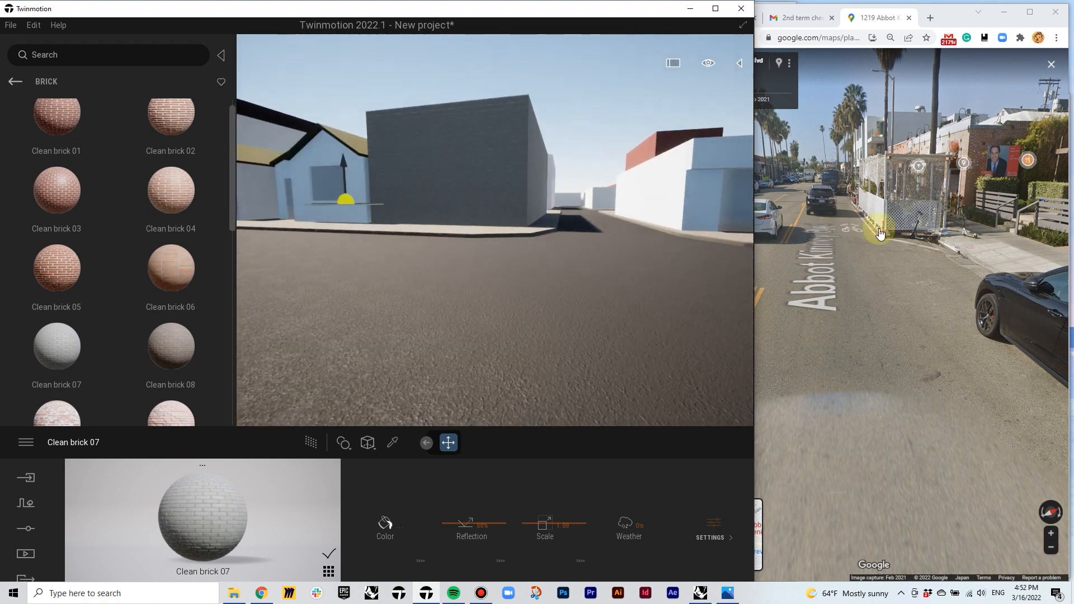
Turn the Google Maps Street View toward the storefronts across the road as a facade reference
left_click_drag(811, 235, 1034, 235)
left_click(552, 267)
left_click(15, 82)
scroll(128, 217, "down", 3)
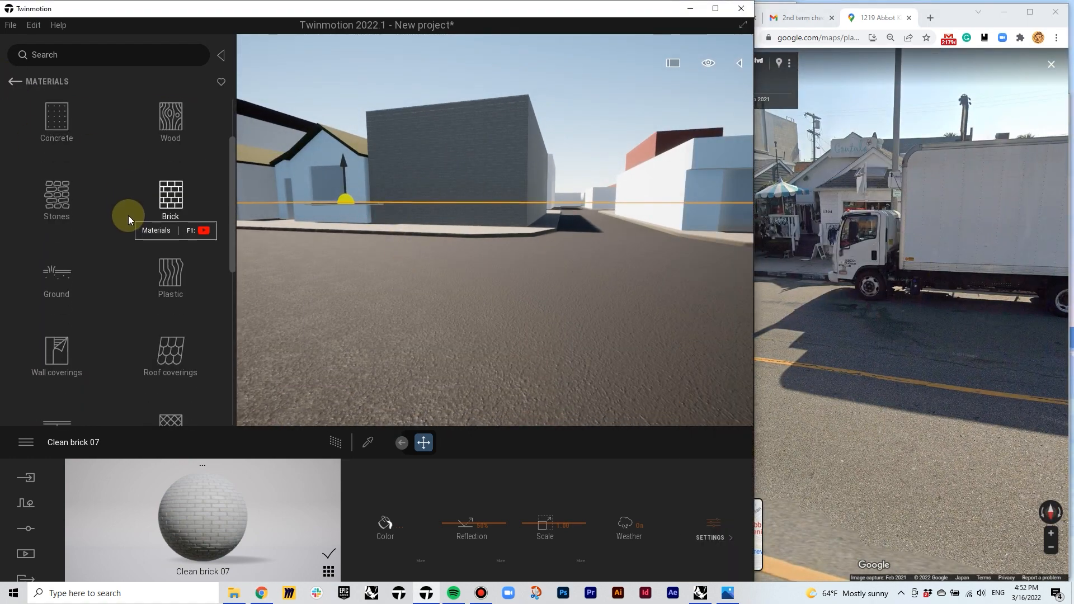
left_click(481, 593)
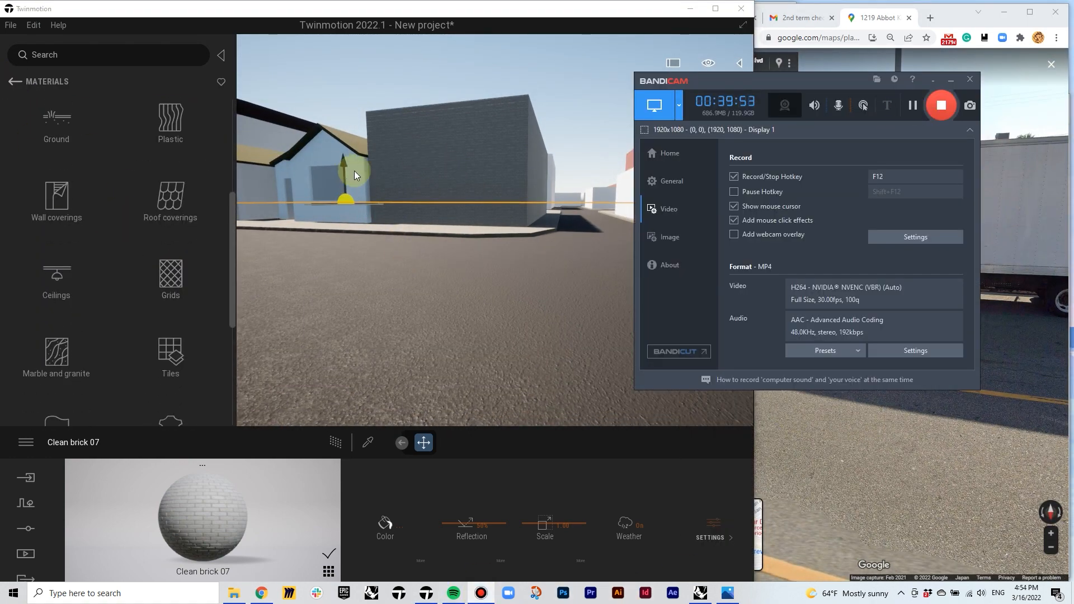
left_click(354, 176)
Browse the wall coverings, grids and other material categories for a finish suited to the gabled house facade
left_click(79, 196)
scroll(69, 224, "down", 3)
left_click(15, 81)
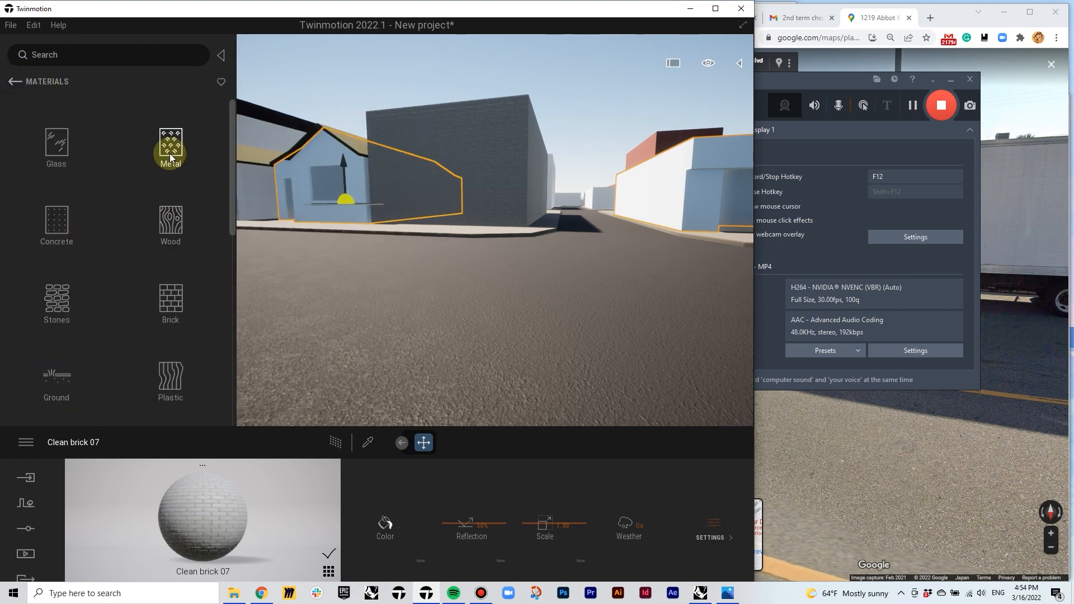
scroll(167, 233, "down", 6)
scroll(168, 232, "up", 2)
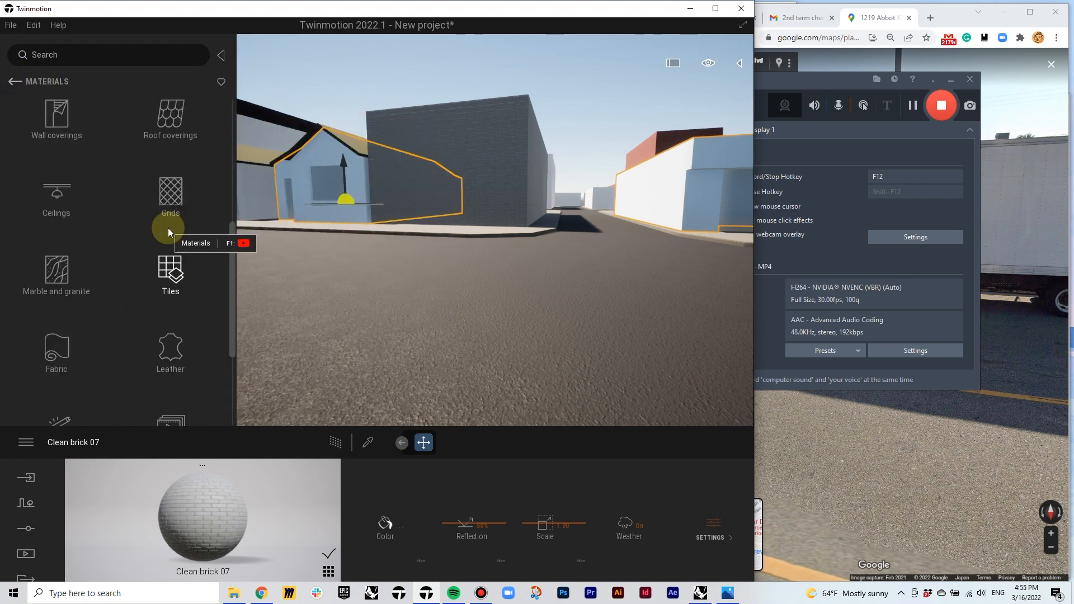
left_click(169, 228)
scroll(171, 292, "down", 2)
left_click(16, 81)
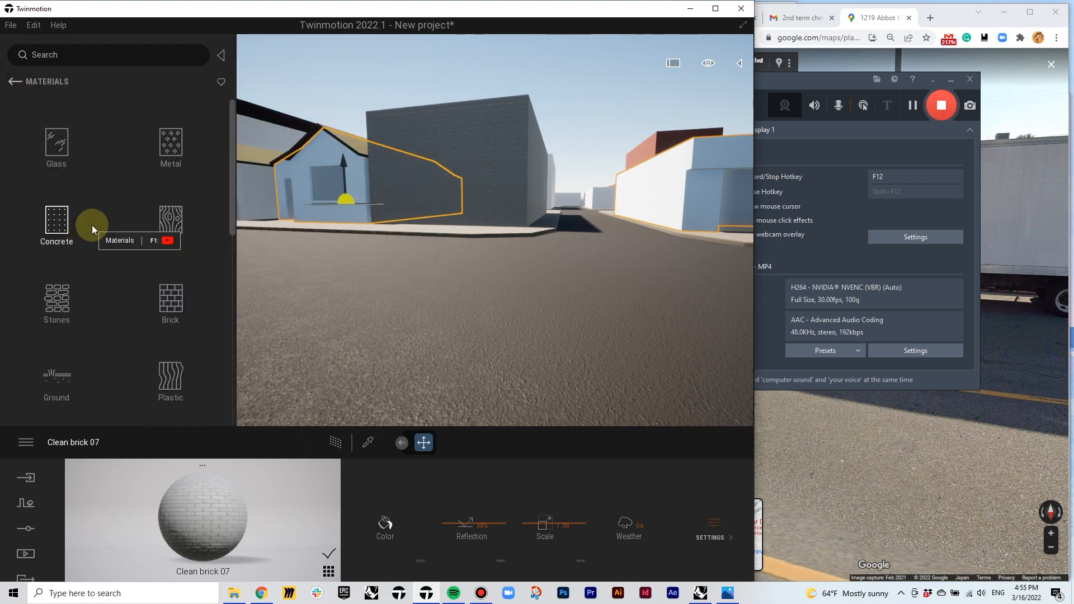
Try the Plastic siding 02 material on the gabled house next to the brick building and adjust its scale
left_click(171, 381)
scroll(157, 246, "down", 3)
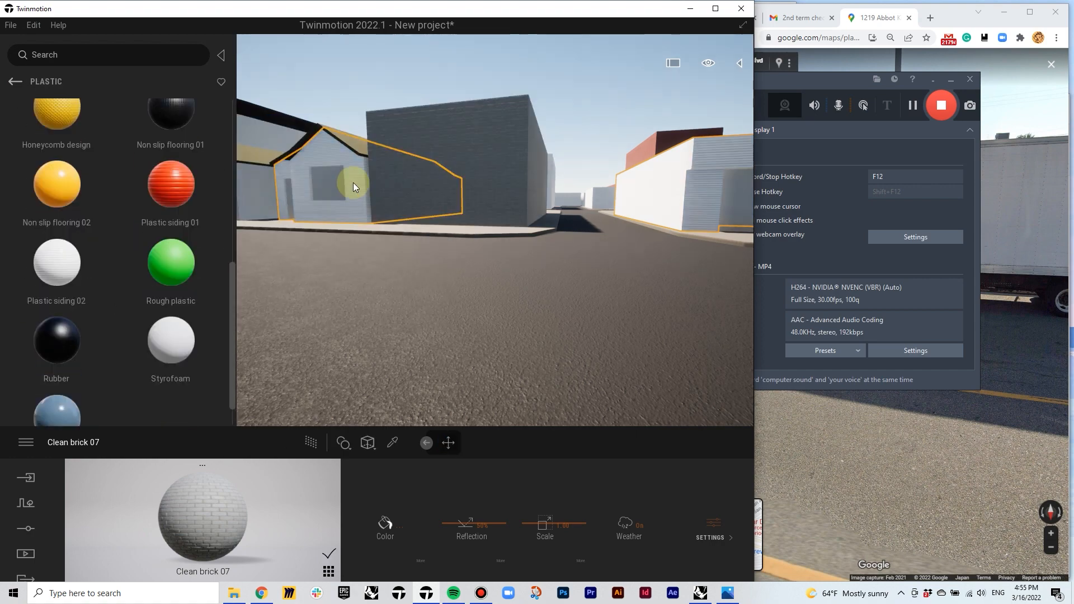
left_click_drag(354, 182, 353, 183)
left_click_drag(544, 524, 546, 516)
right_click_drag(595, 80, 414, 67)
Apply the Rough plastic material to the gabled house and pick the dark blue 161C65 as its color
left_click_drag(171, 263, 398, 220)
left_click(385, 526)
left_click(410, 253)
left_click(407, 238)
left_click(524, 297)
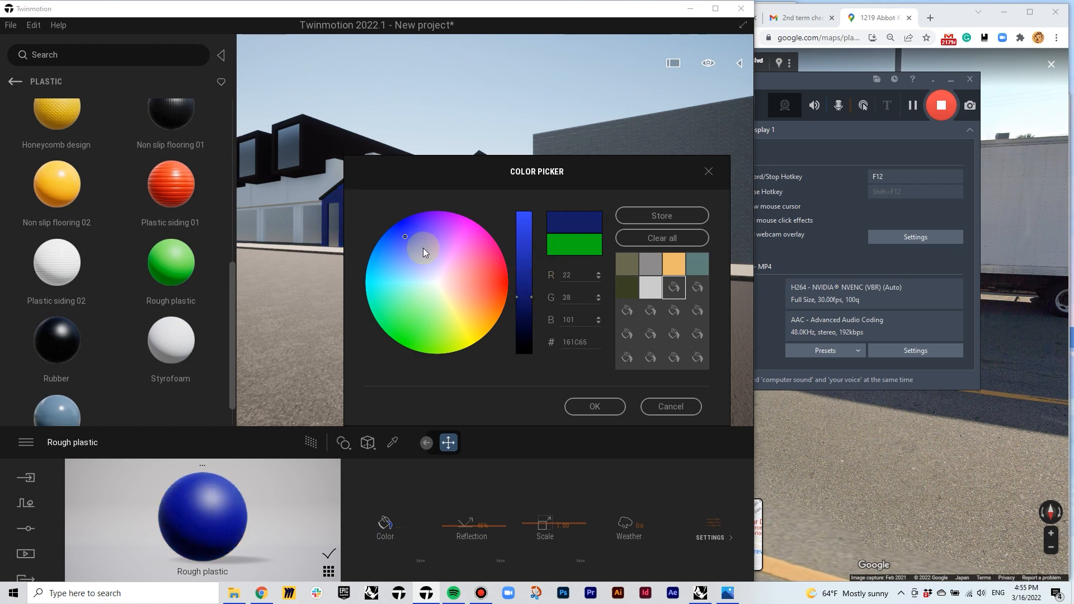
Set the Rough plastic material on the small gabled shop to a dark, muted blue
left_click(407, 250)
left_click(396, 248)
key("Return")
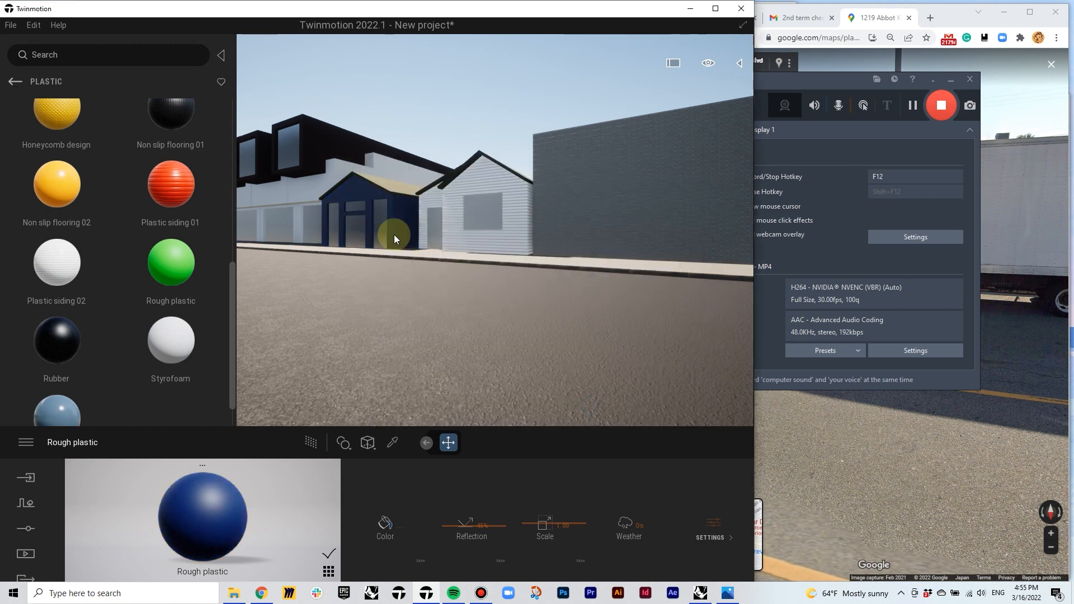
Recolor the gabled roofs' Rough plastic material to dark gray
right_click_drag(394, 235, 336, 246)
right_click(218, 525)
left_click(329, 571)
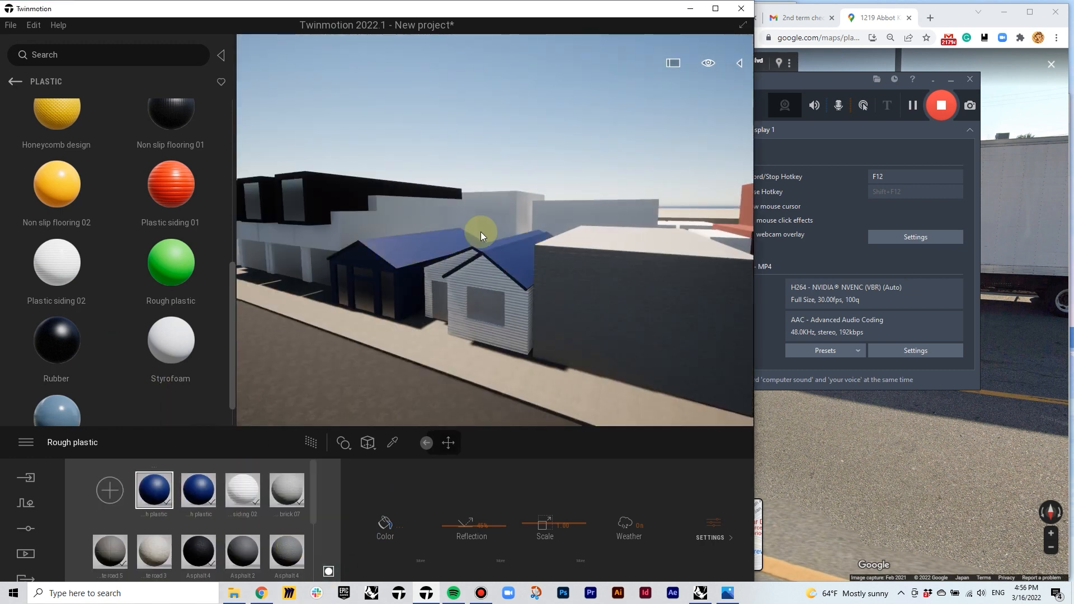
left_click(385, 526)
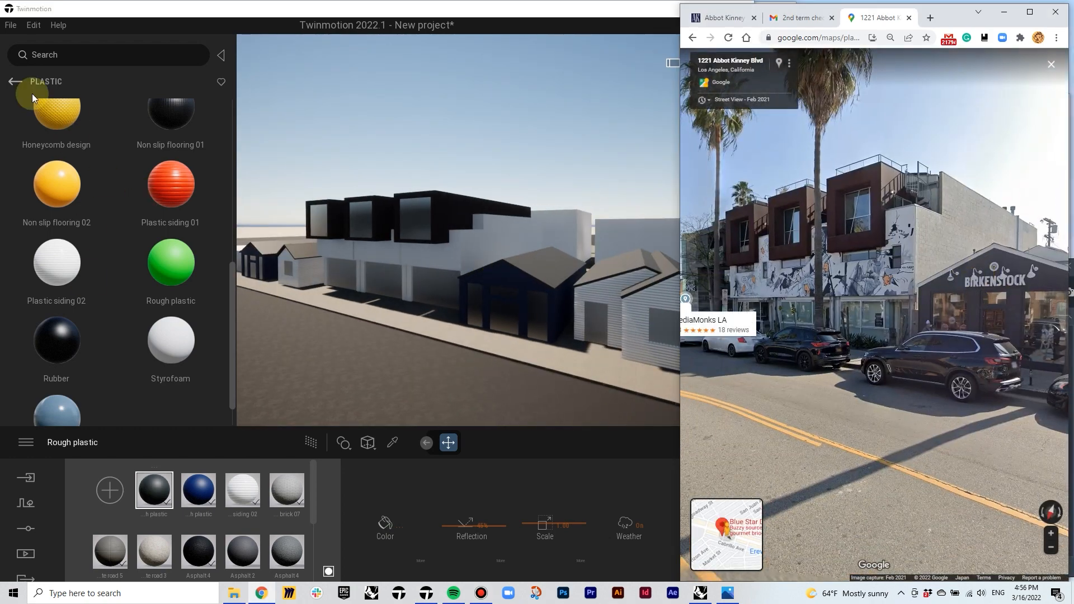
Try the Bare concrete 03 and Bare concrete 02 materials on the two-storey building's white walls
left_click(18, 82)
left_click(62, 223)
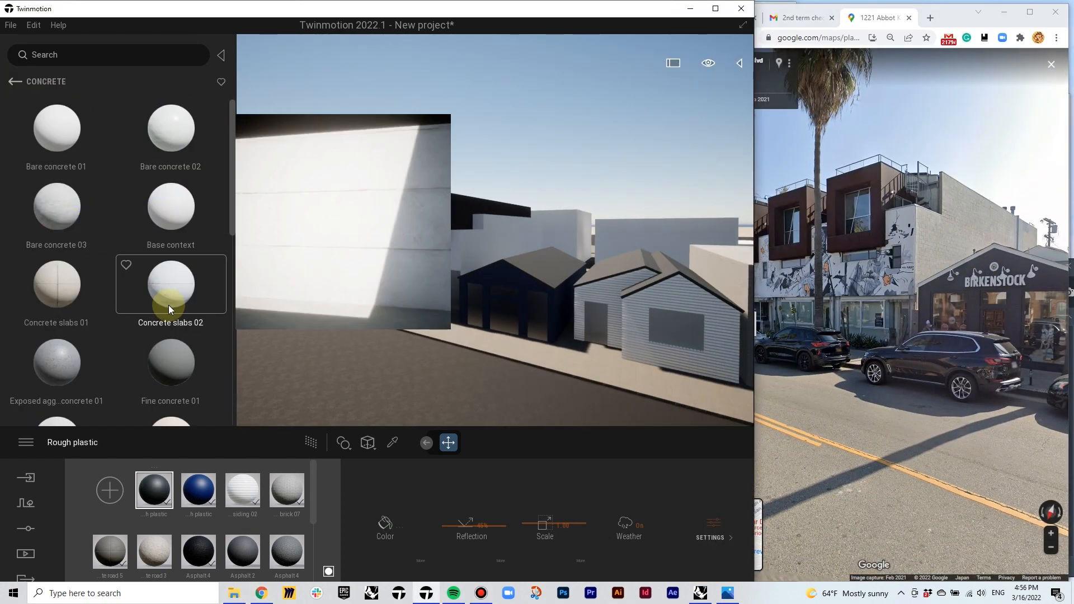
left_click_drag(57, 206, 448, 251)
left_click_drag(171, 128, 479, 247)
Apply Swept concrete 01 to the two-storey building's walls and rotate its texture 90°
key("w")
right_click_drag(479, 246, 442, 252)
scroll(168, 307, "down", 5)
scroll(159, 250, "down", 5)
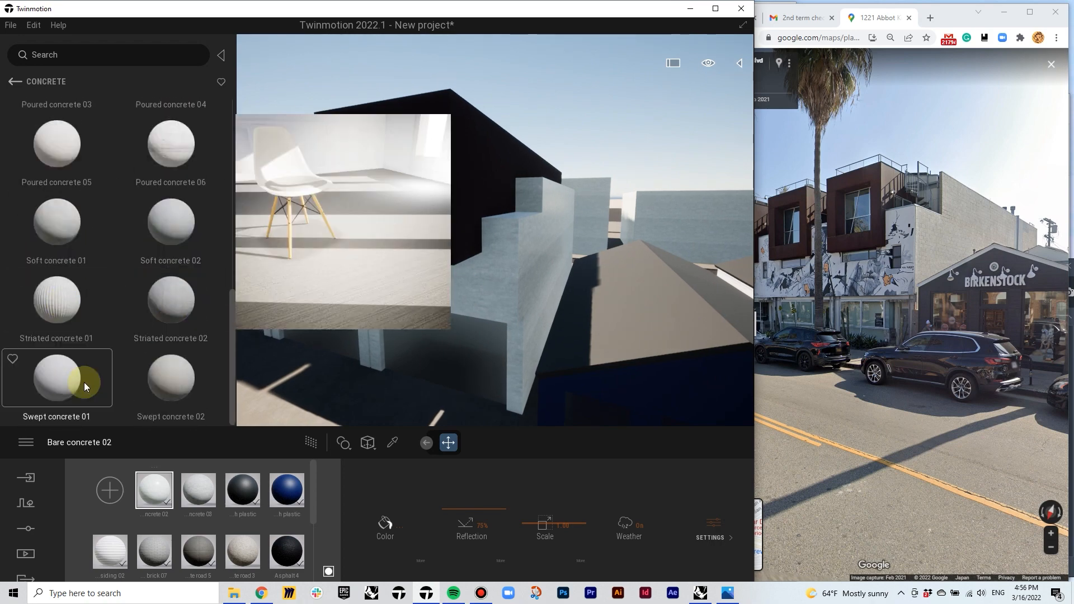
left_click_drag(84, 382, 490, 285)
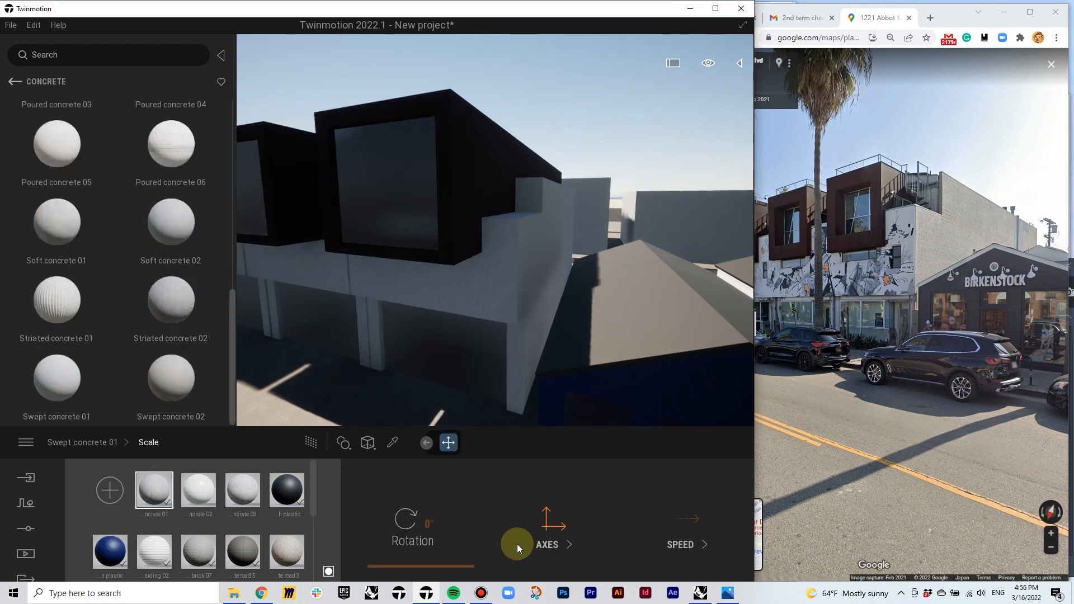
Apply Plaster coating 02 to the projecting upper-floor boxes and color it dark brownish red, matching the reference building
left_click(17, 82)
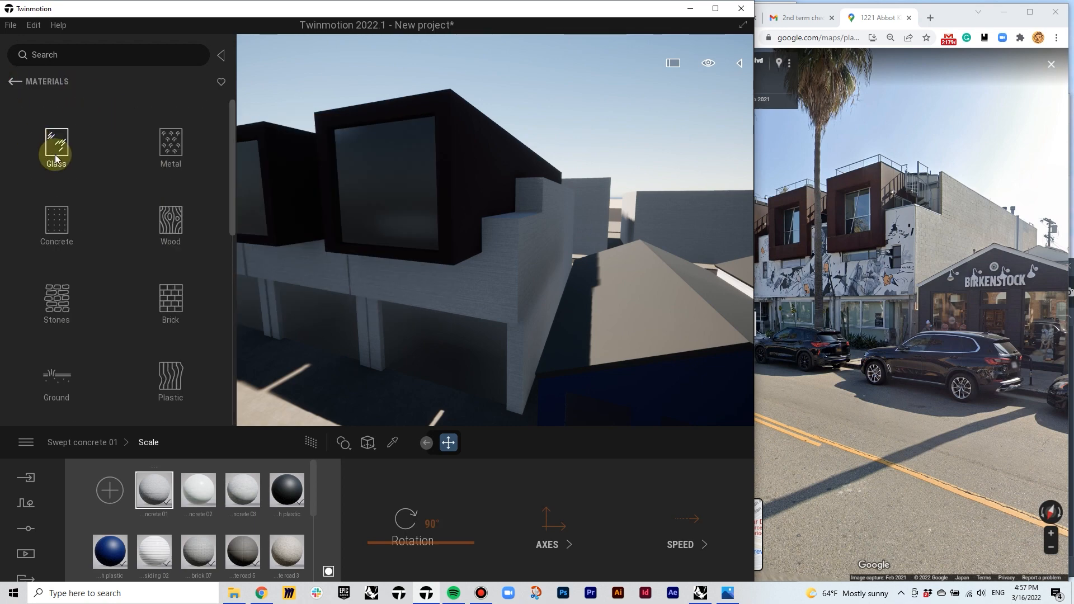
scroll(167, 255, "down", 3)
left_click(56, 269)
left_click_drag(163, 139, 448, 184)
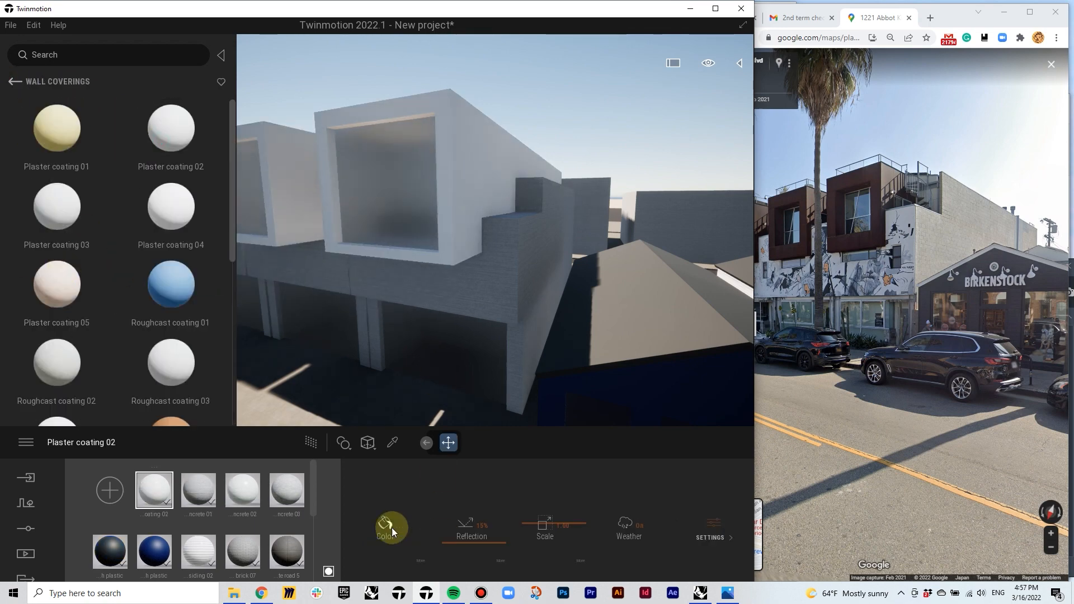
left_click(387, 527)
left_click(495, 278)
left_click(528, 291)
left_click(487, 271)
left_click(604, 406)
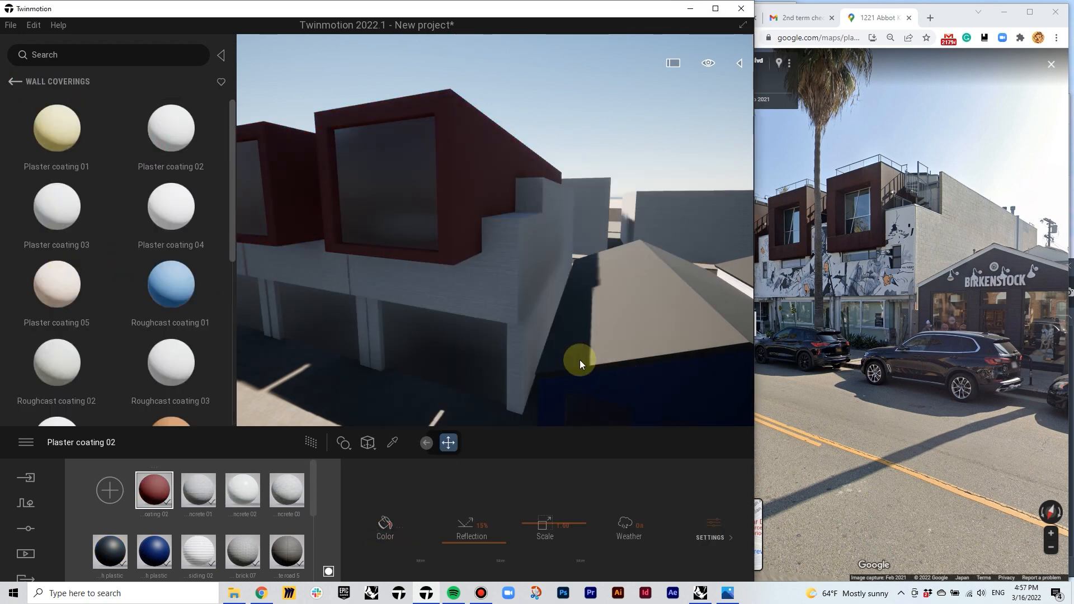
Apply another Plaster coating 02 to a neighboring building and set its color to off-white E2E2E2
right_click_drag(579, 360, 626, 360)
mouse_move(551, 297)
right_mouse_down()
mouse_move(582, 280)
mouse_move(551, 297)
right_mouse_up()
left_click_drag(171, 134, 619, 214)
left_click(386, 527)
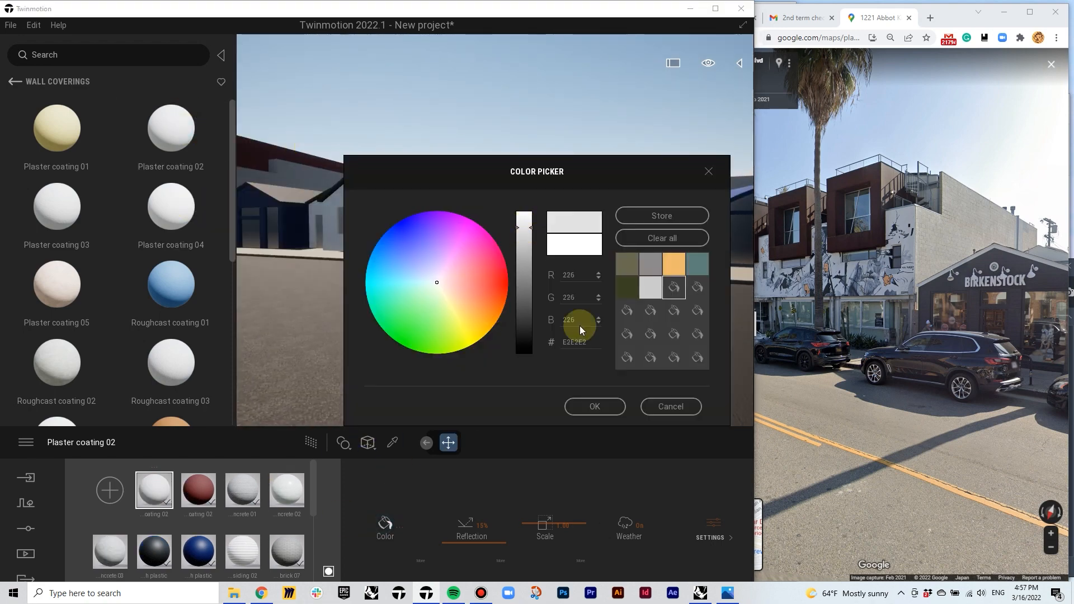
left_click(594, 406)
right_click_drag(539, 299, 745, 335)
left_click(584, 300)
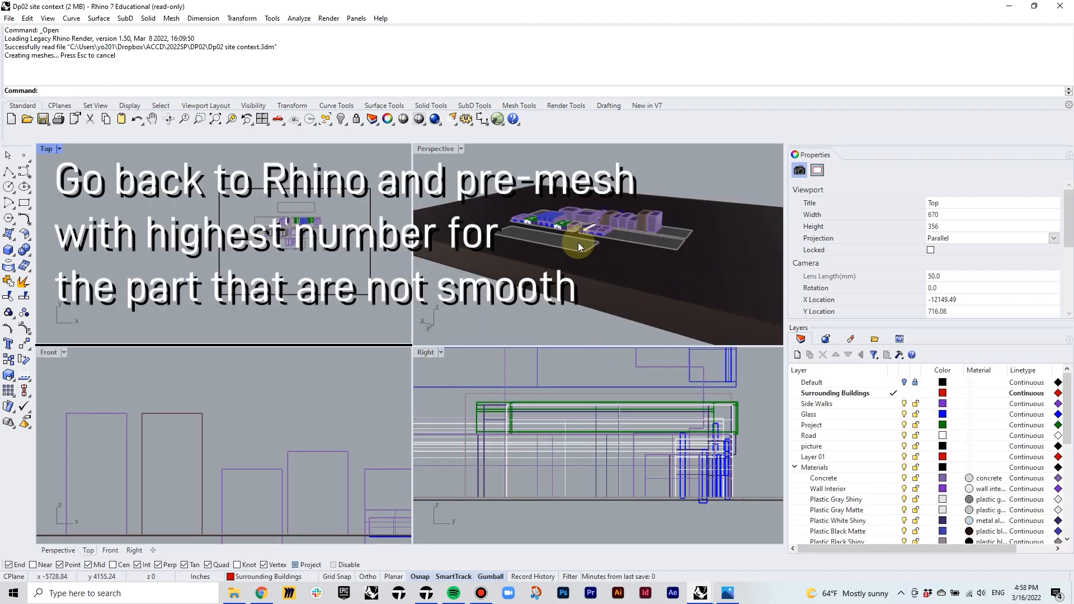
In Rhino, mesh the six Site_Sidewalk extrusions at the highest polygon density and delete the original extrusions
scroll(302, 232, "up", 10)
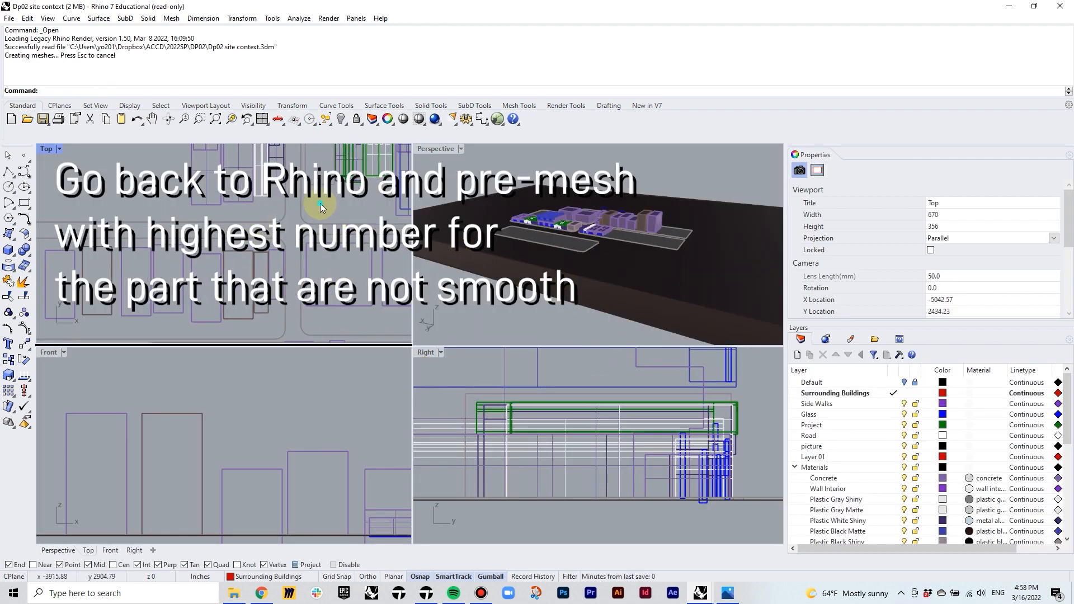
left_click_drag(320, 203, 270, 242)
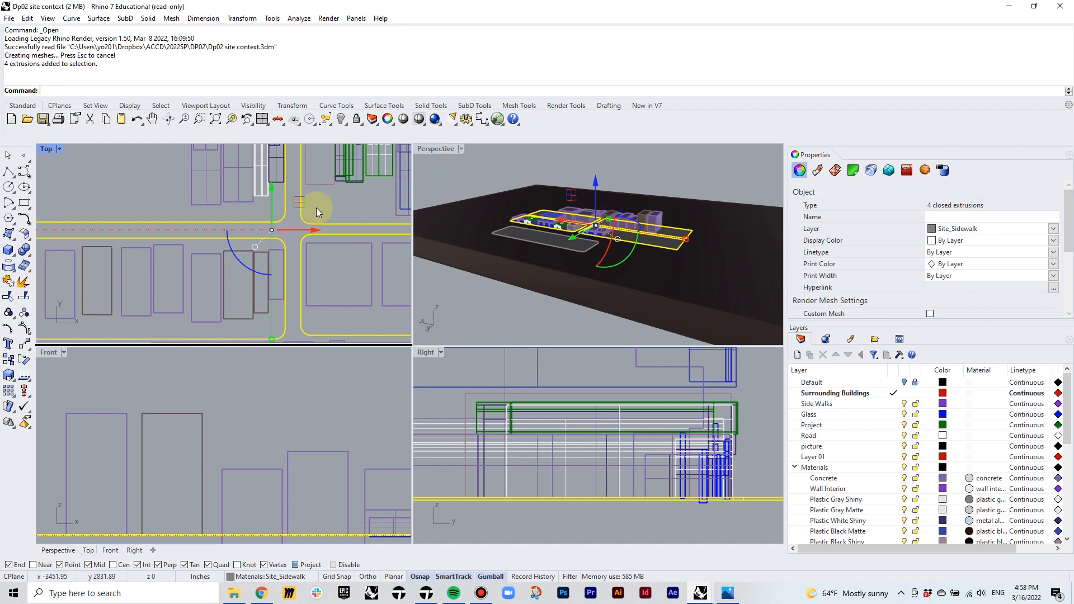
scroll(317, 207, "down", 6)
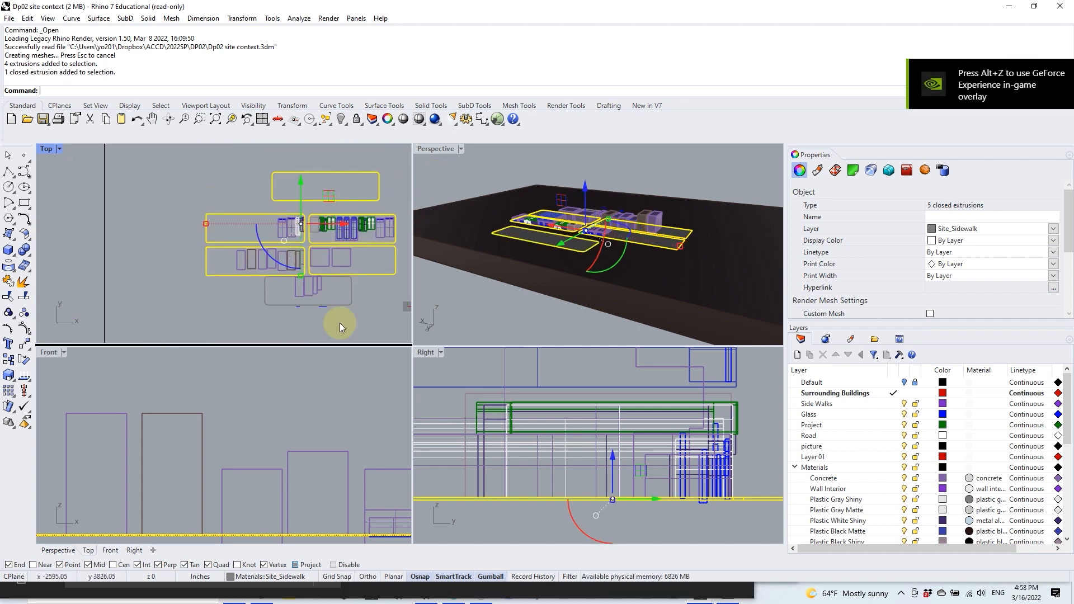
scroll(361, 287, "up", 4)
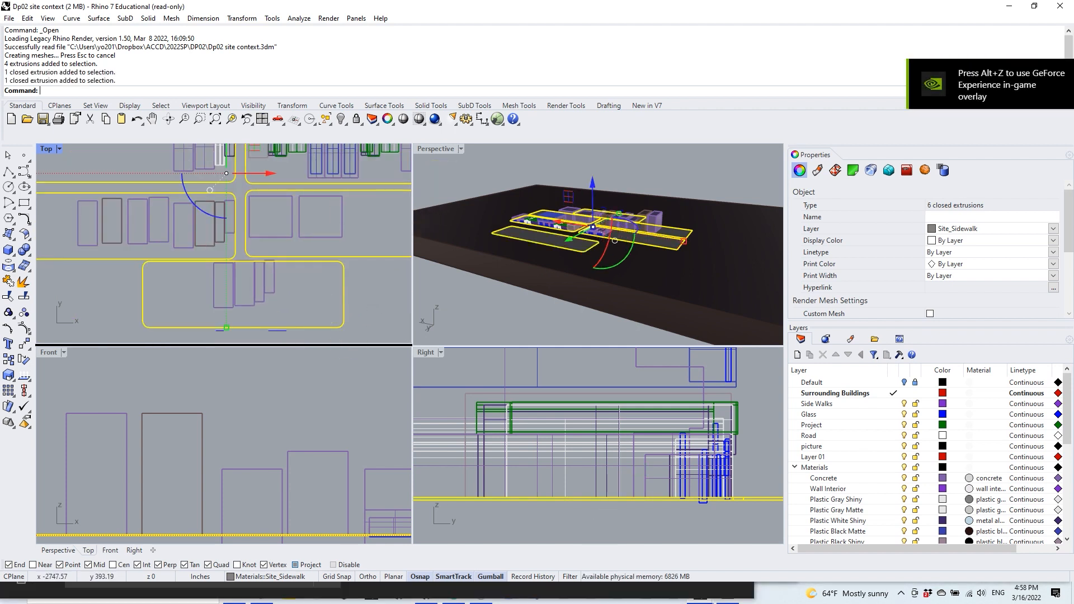
key("Return")
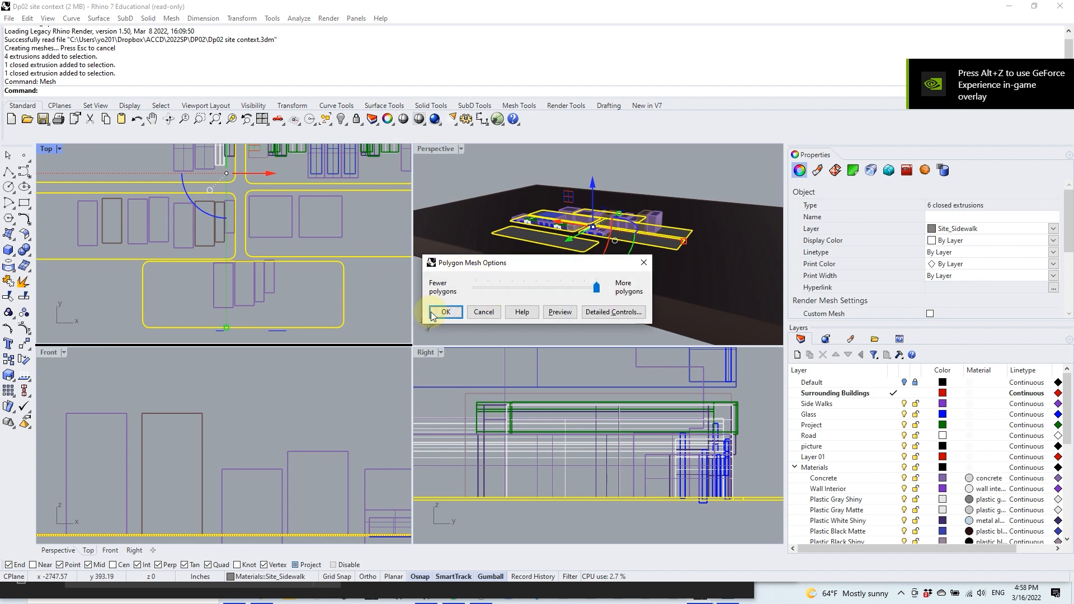
left_click(442, 313)
key("Delete")
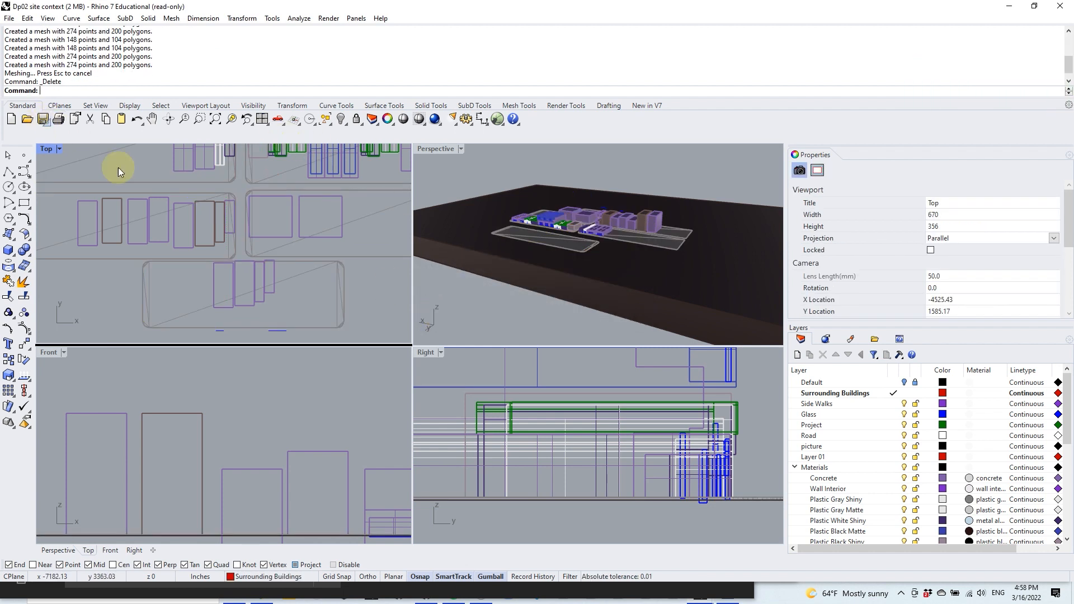
Save the model as Dp02 site context 02.3dm and select all of its objects
scroll(279, 192, "down", 5)
right_click_drag(347, 174, 352, 179)
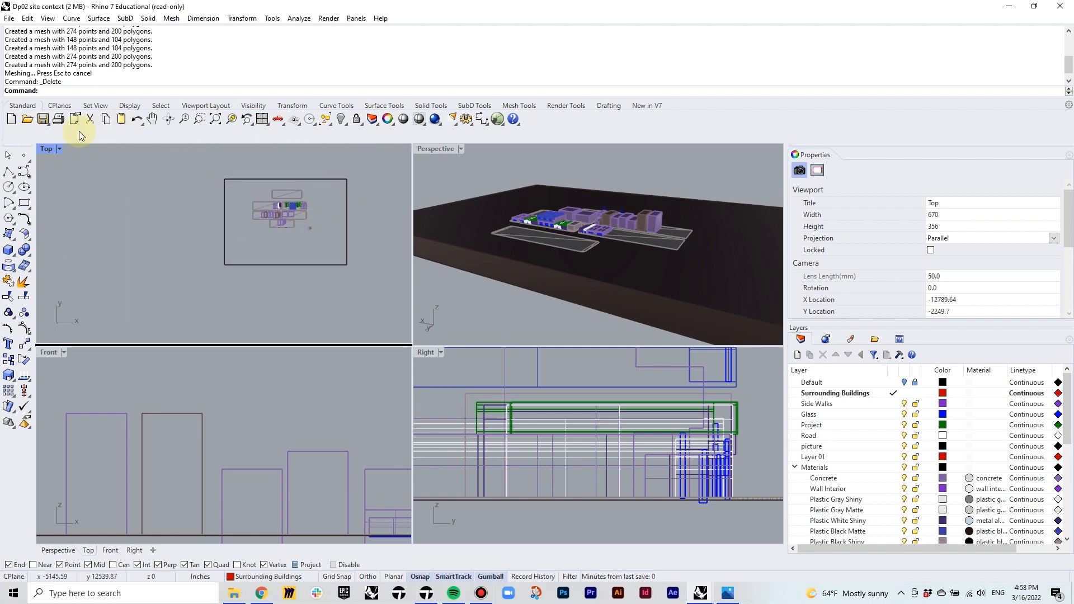
left_click_drag(332, 232, 378, 283)
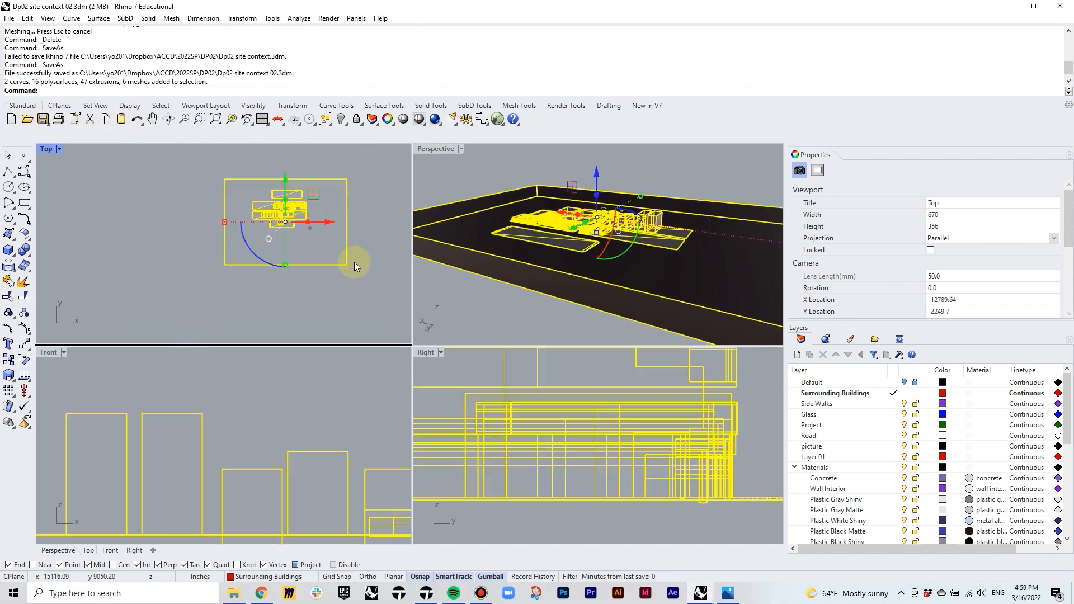
Export the selected objects as MotionBuilder FBX with meshes only and Phong materials, overwriting Dp02 site context.fbx
right_click(45, 119)
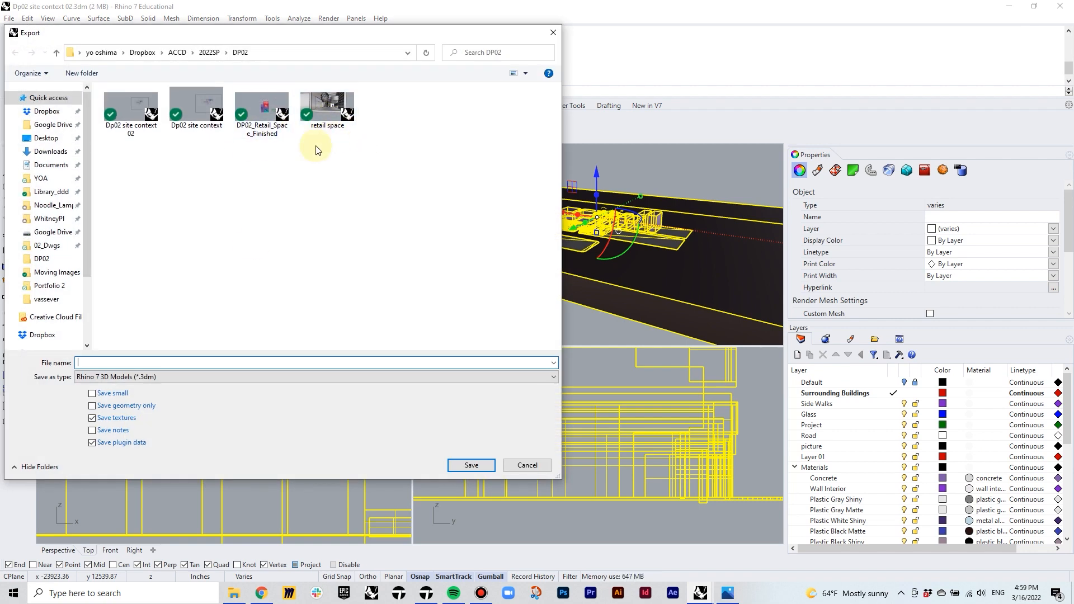
left_click(167, 378)
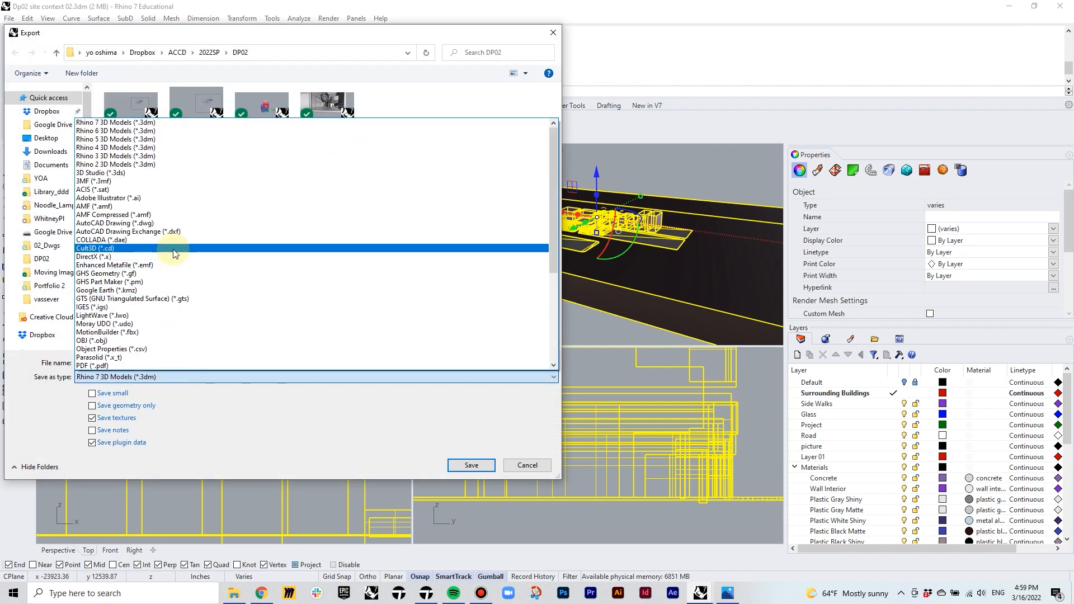
left_click(176, 332)
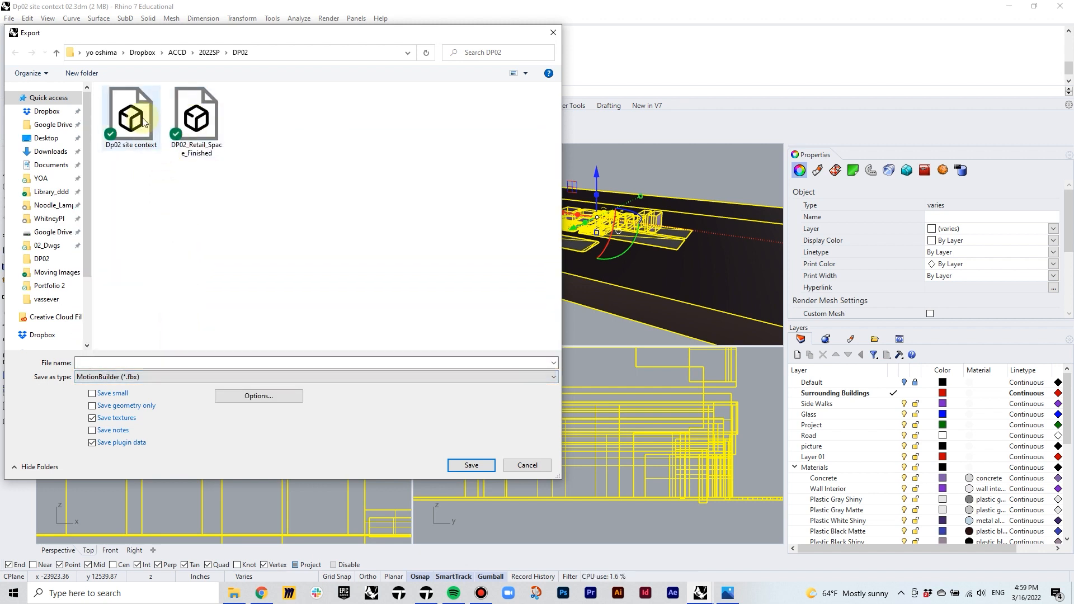
left_click(456, 466)
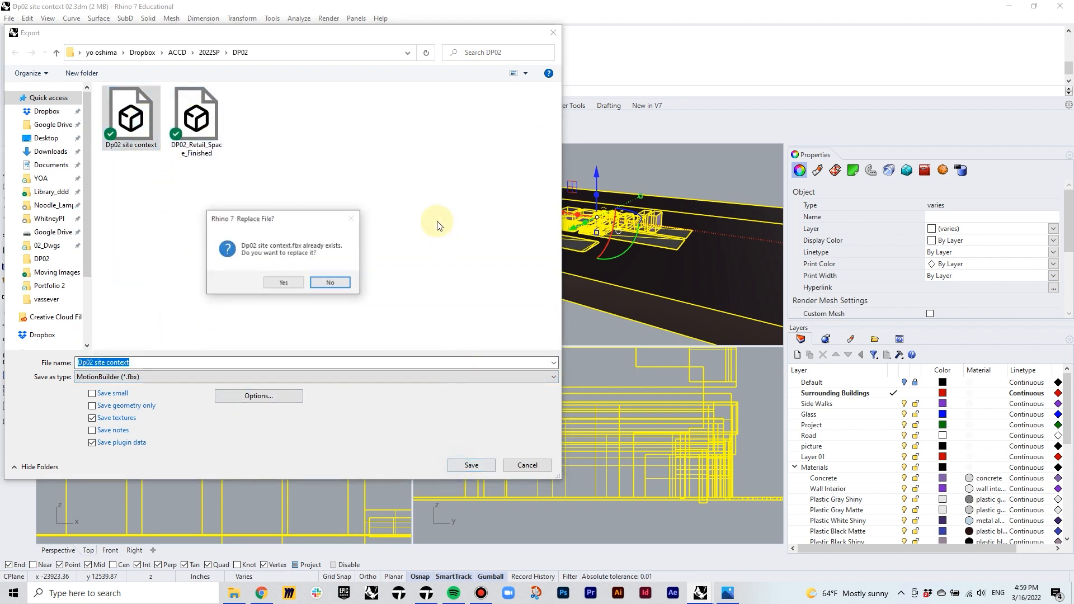
left_click(283, 282)
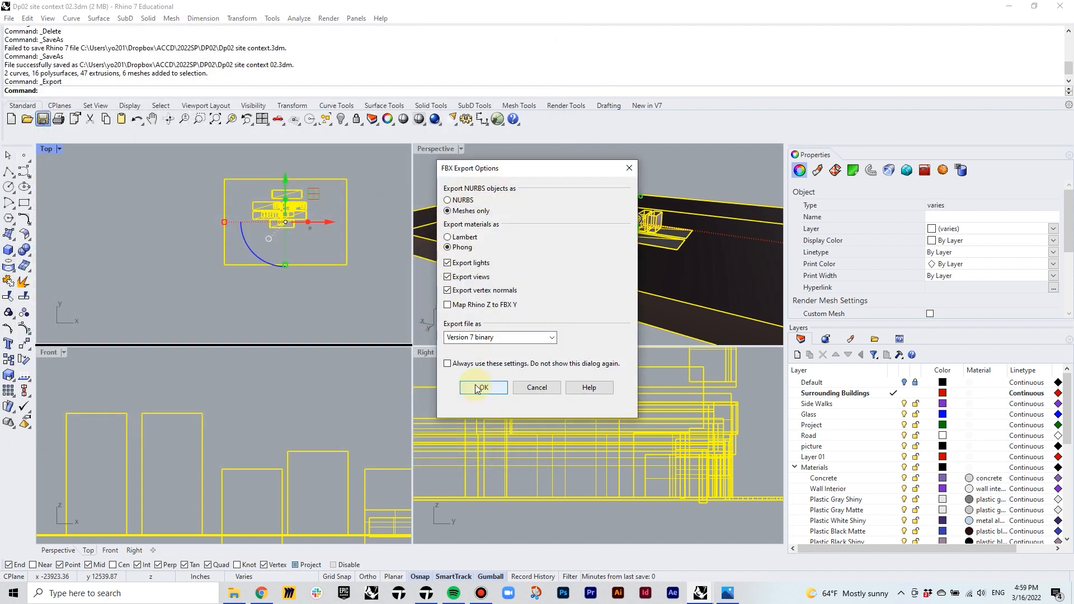
left_click(474, 386)
left_click(441, 309)
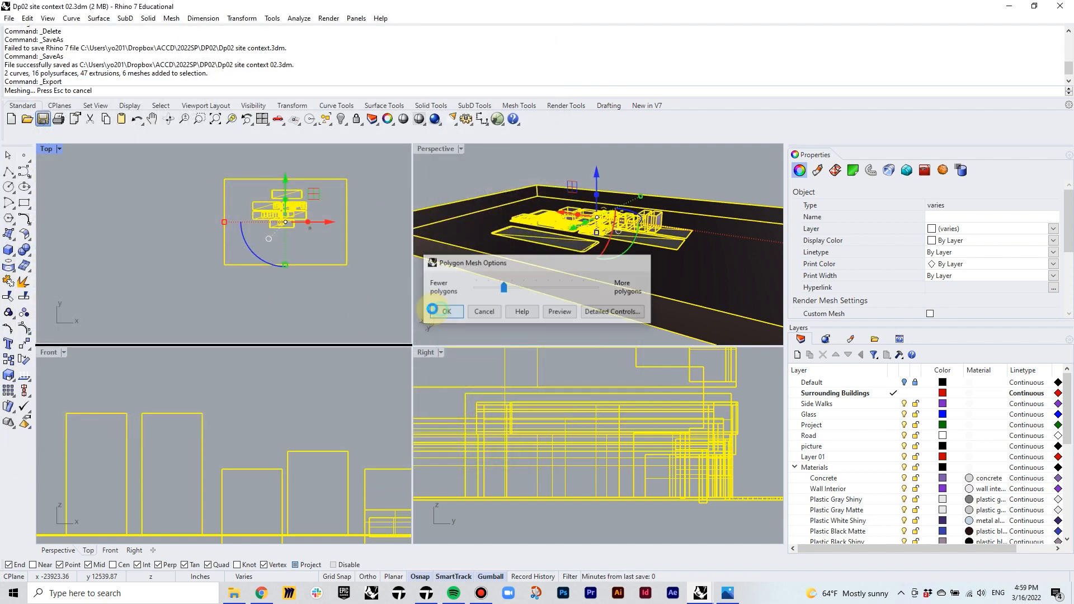
left_click(357, 311)
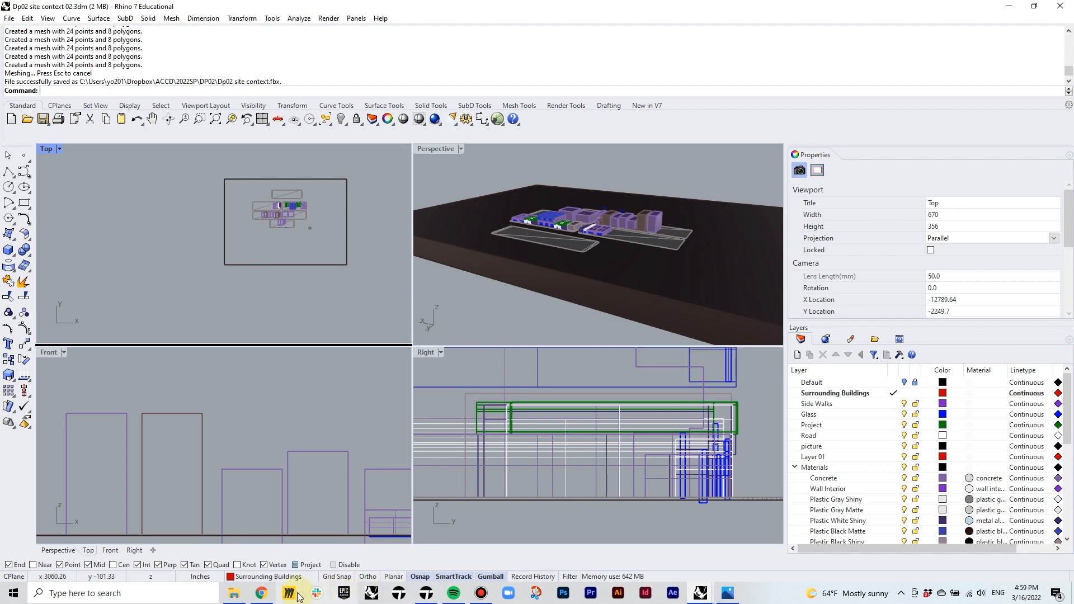
Switch to Twinmotion and reload the imported Dp02 site context FBX
left_click(425, 594)
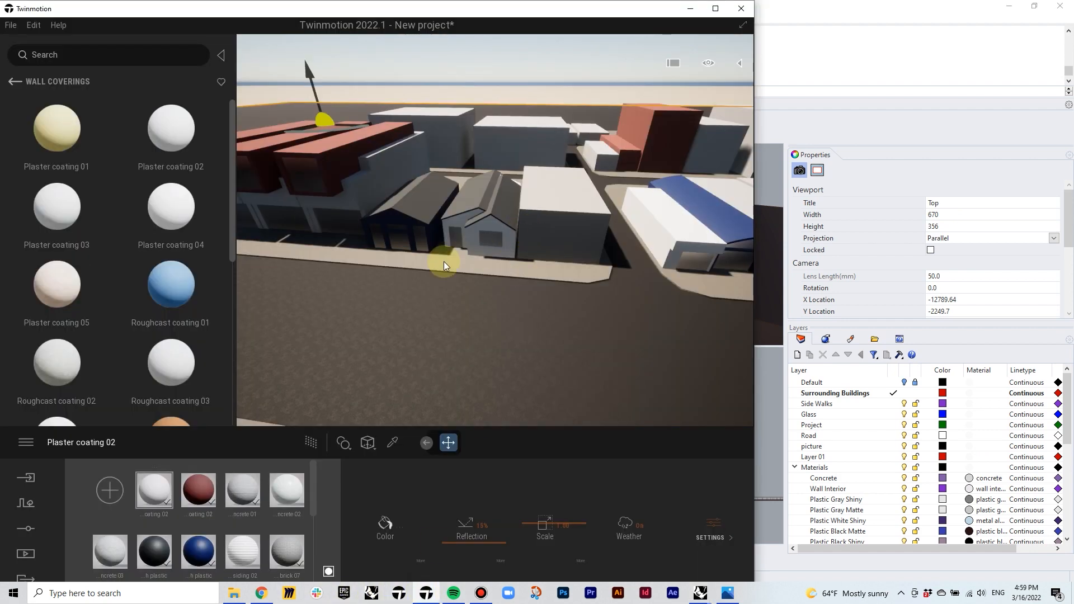
left_click(24, 478)
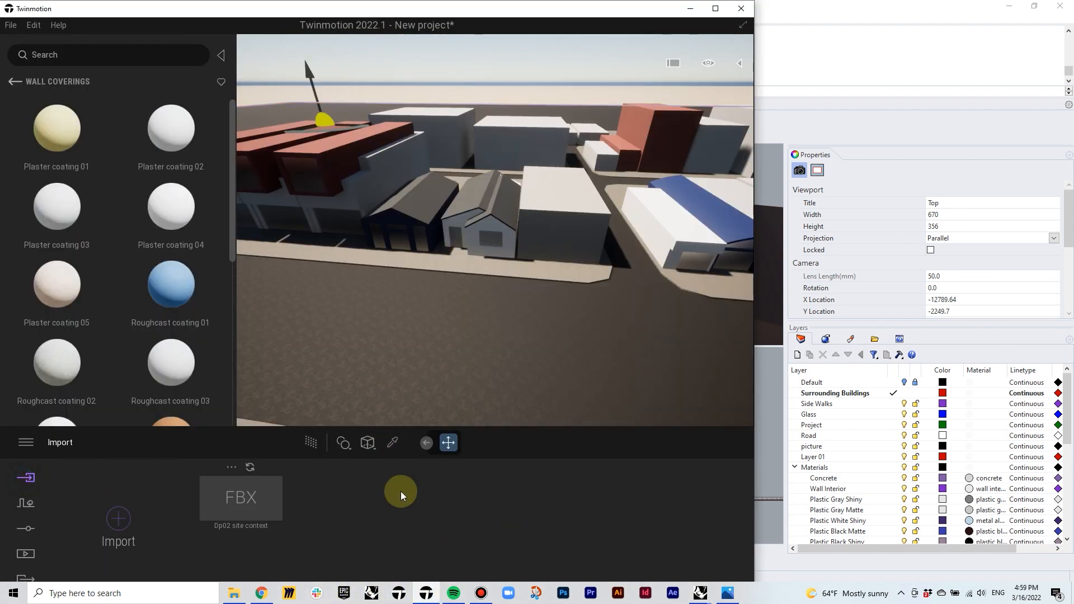
left_click(249, 468)
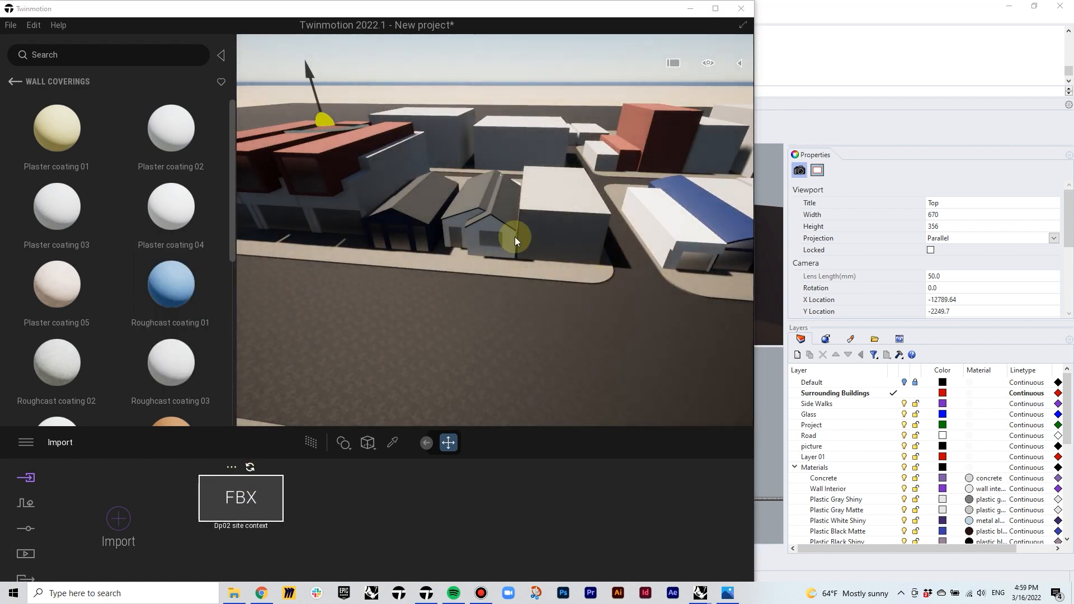
Pick the corner building's Clean brick 07 material and change its color to magenta
left_click(596, 253)
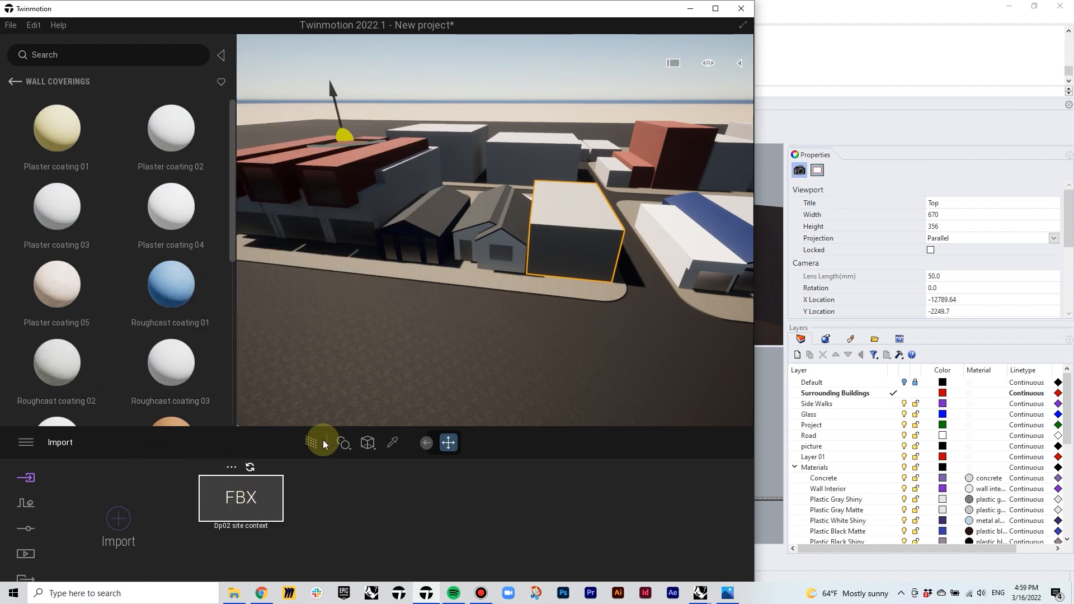
left_click(393, 445)
left_click(385, 521)
left_click_drag(469, 280, 482, 240)
left_click(303, 134)
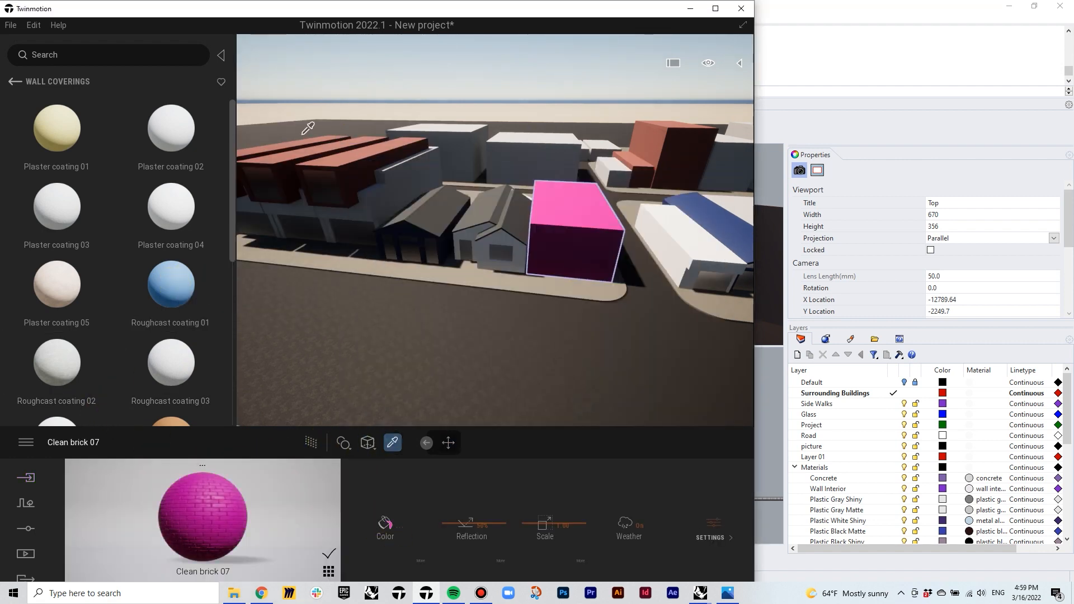
right_click_drag(580, 323, 520, 392)
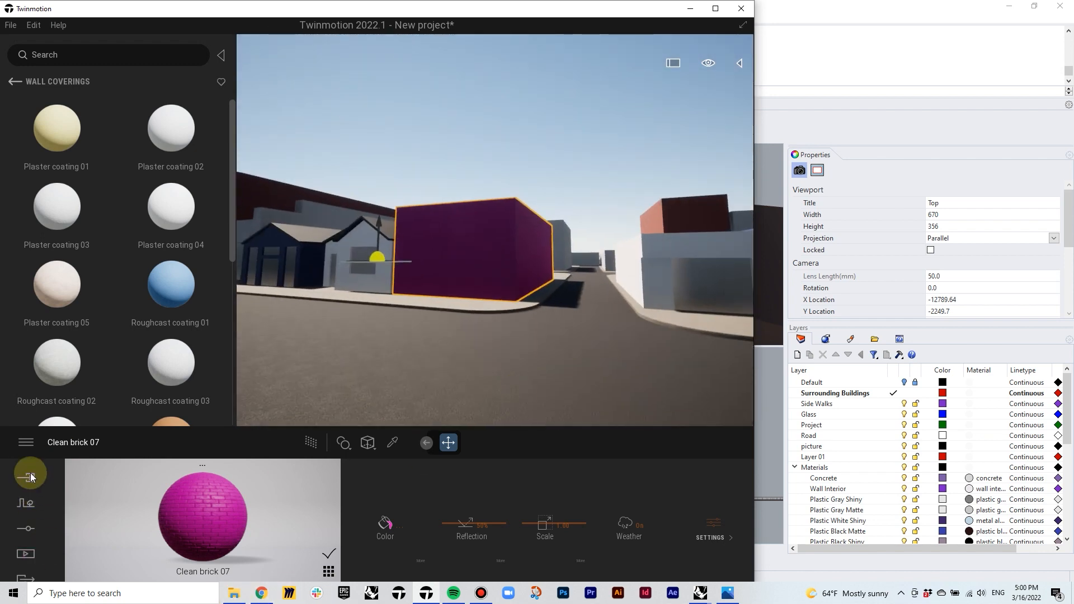
Try to apply the MoAf Cloudy 04 skydome from the cloudy morning and afternoon skies to the scene
left_click(13, 82)
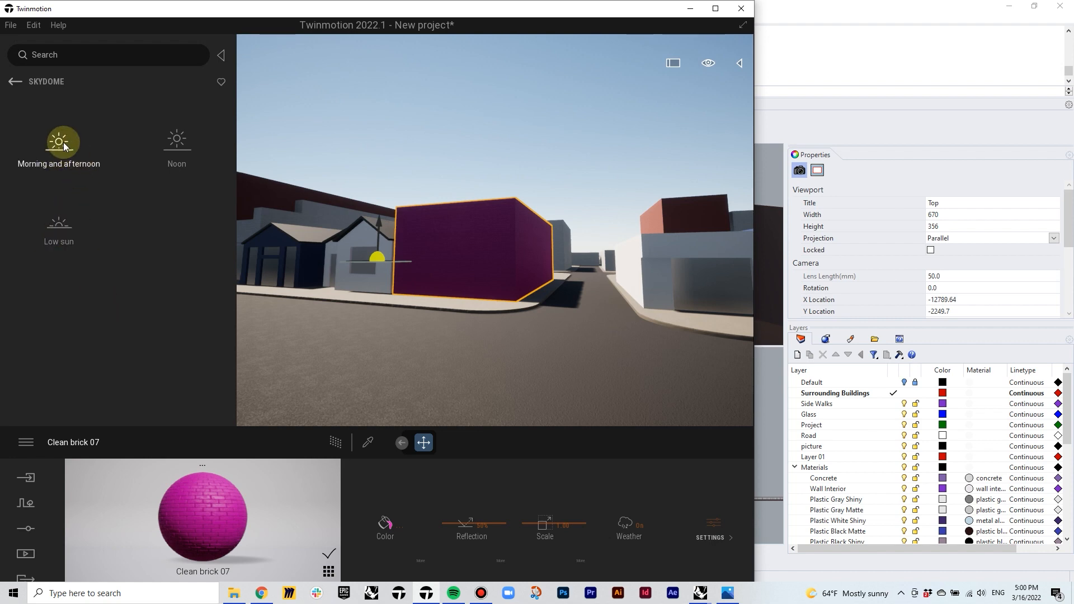
left_click(62, 146)
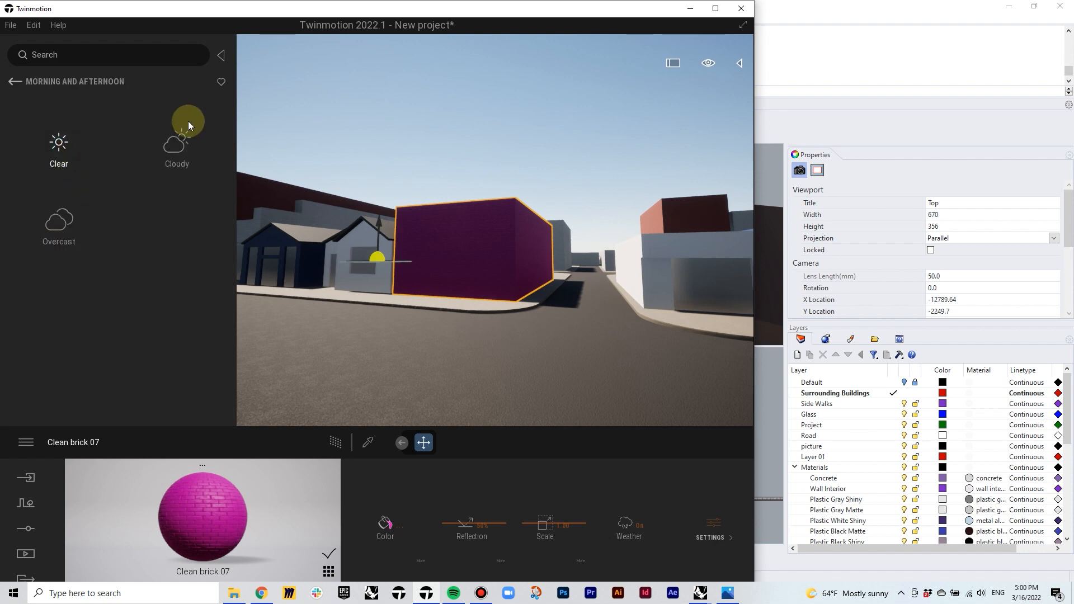
left_click(178, 150)
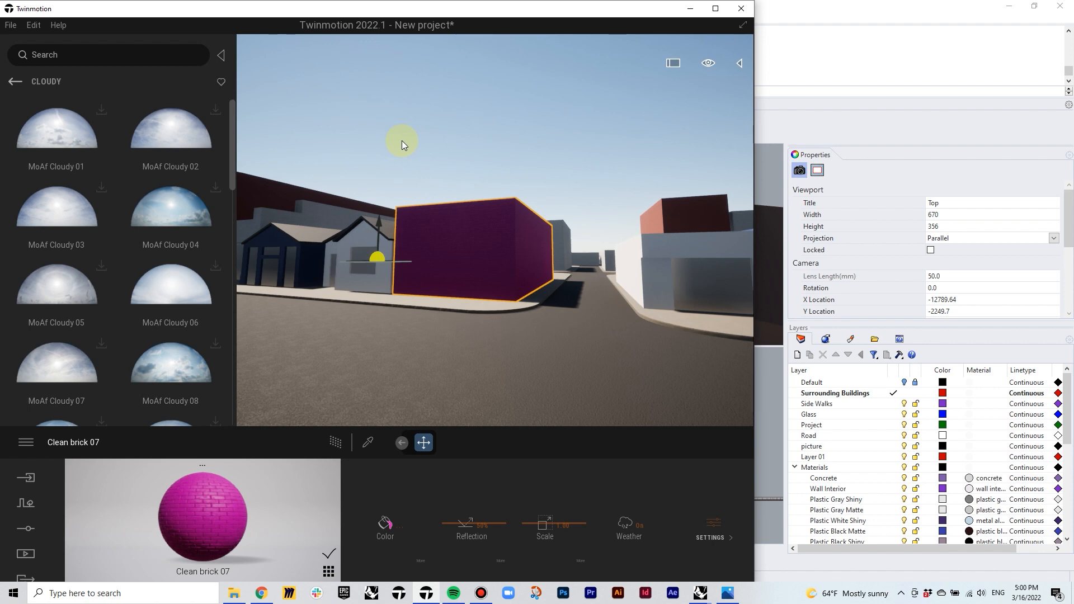
mouse_move(199, 199)
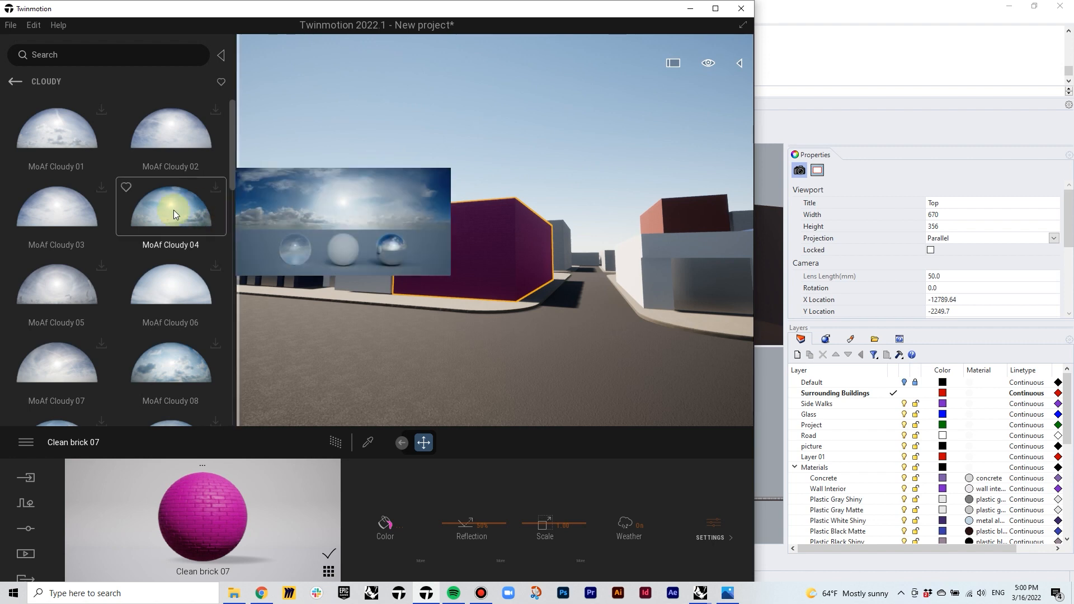
left_click(398, 107)
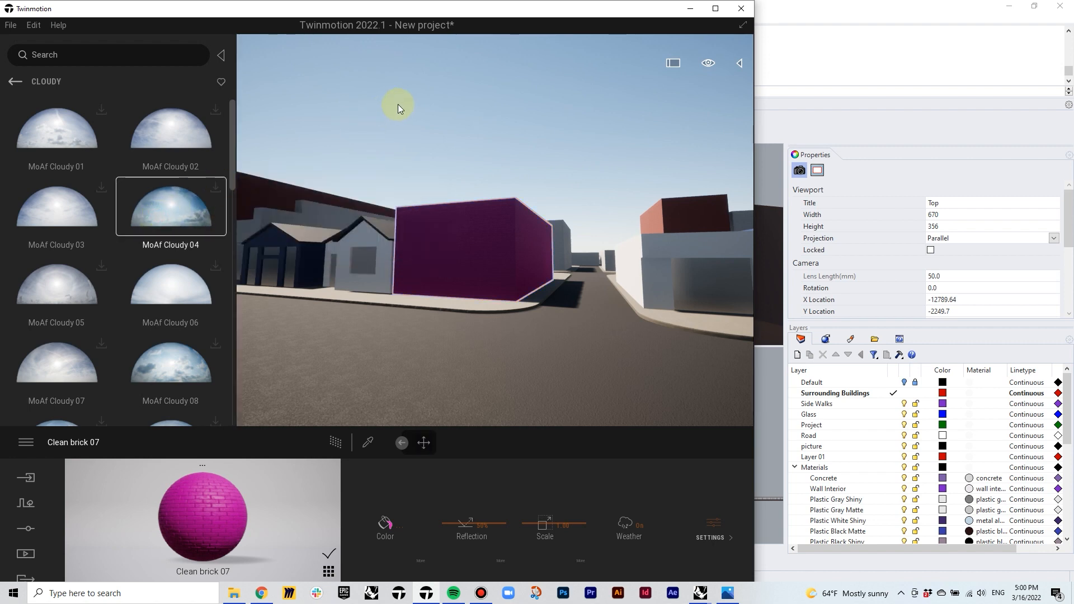
left_click(398, 107)
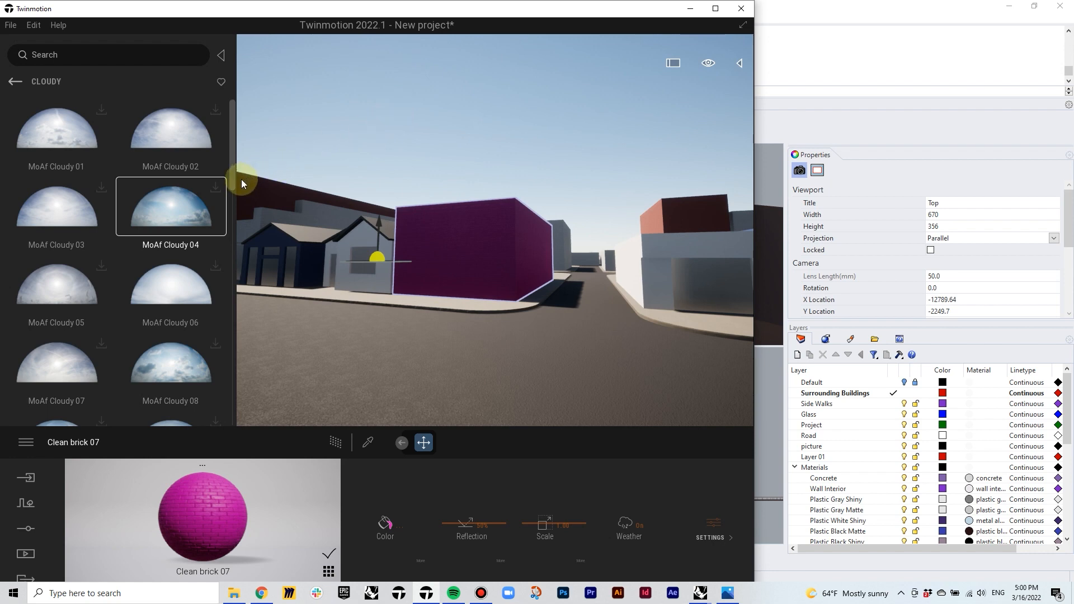
mouse_move(216, 189)
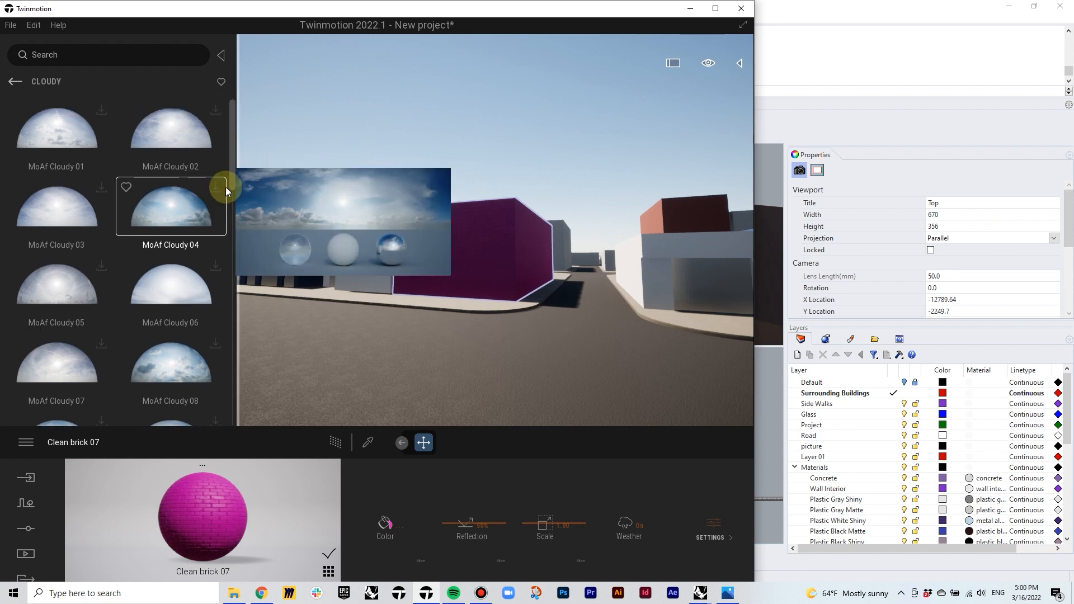
left_click(375, 150)
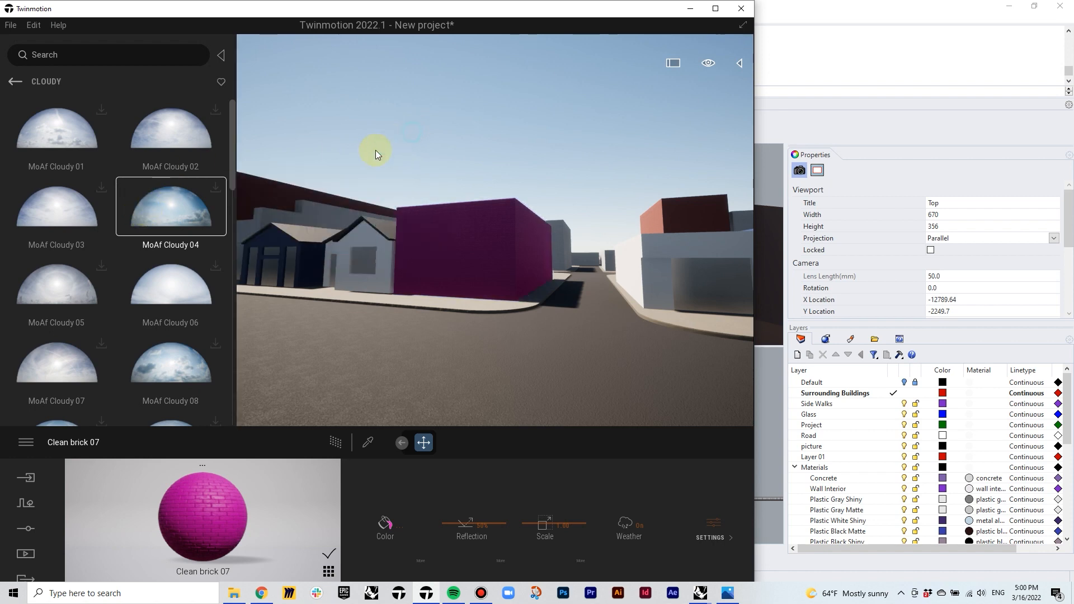
mouse_move(375, 150)
right_mouse_down()
mouse_move(409, 173)
mouse_move(371, 160)
right_mouse_up()
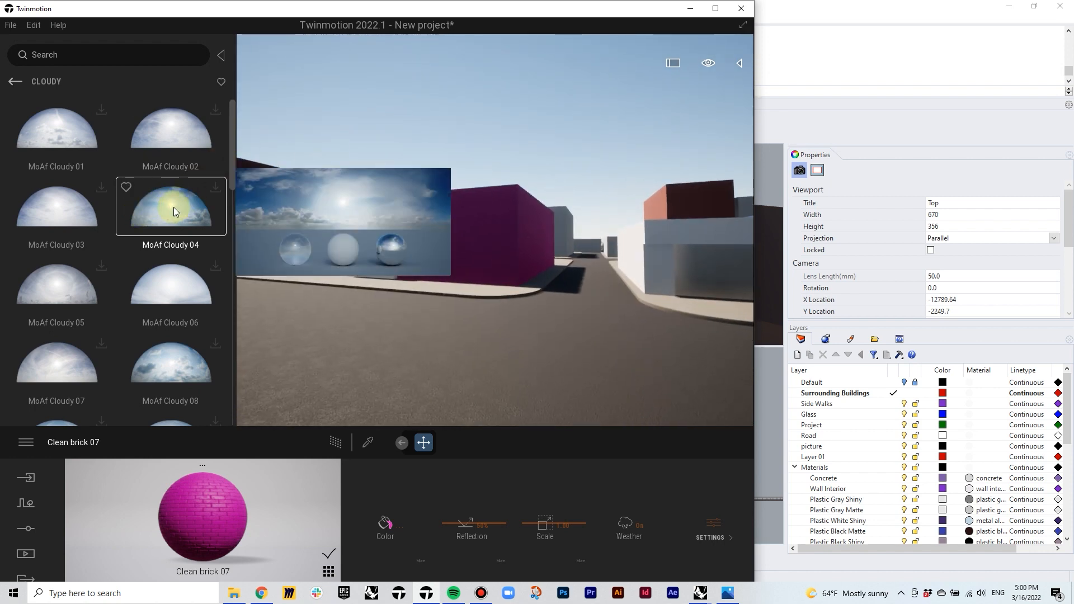
left_click(389, 141)
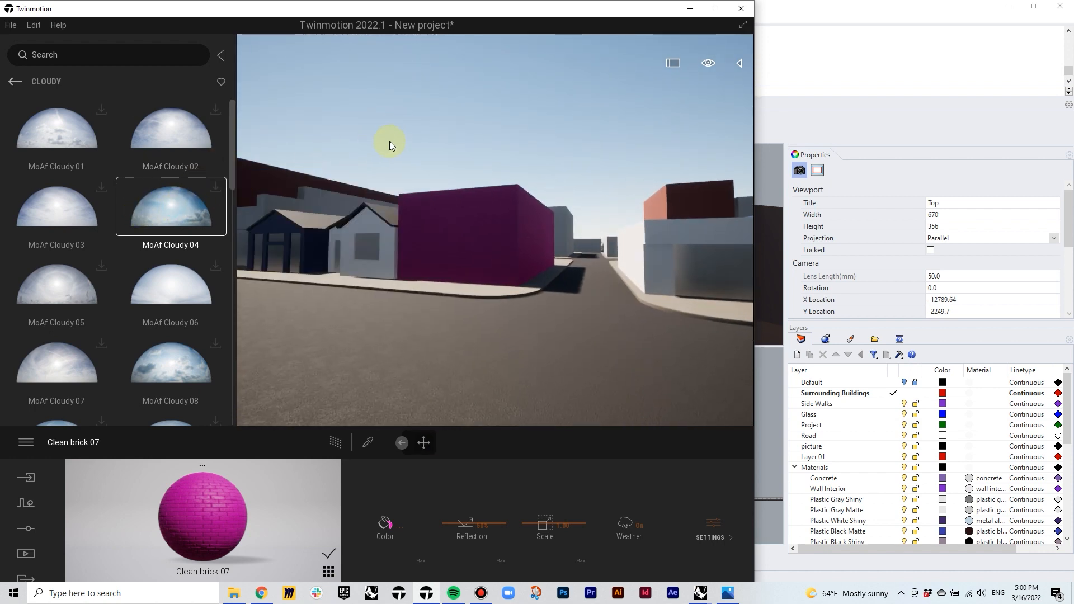
Turn on the skydome in the scene's lighting settings
left_click(24, 507)
left_click(23, 529)
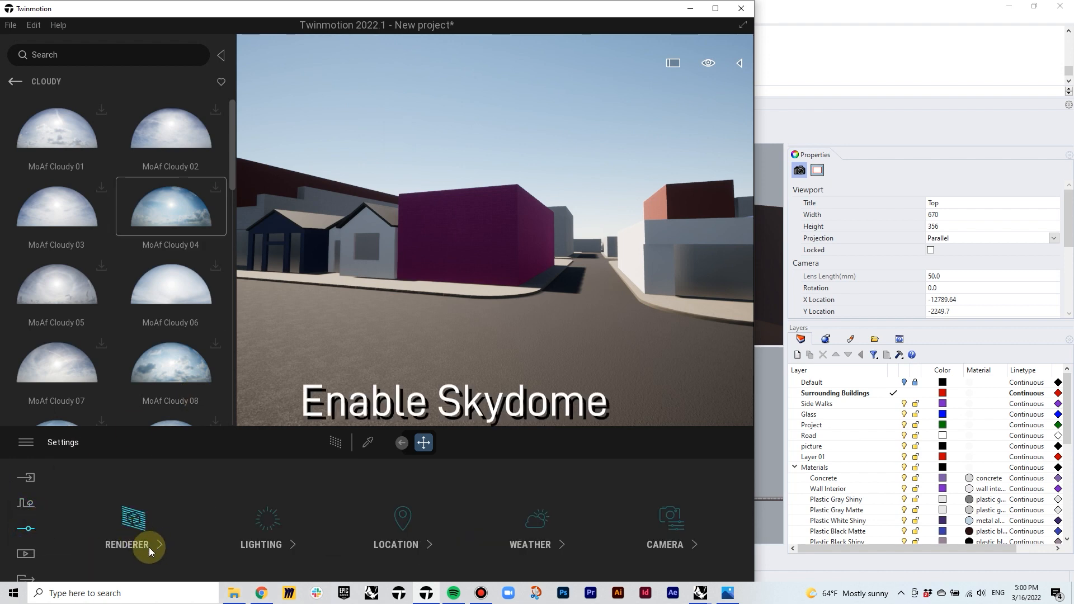
left_click(241, 544)
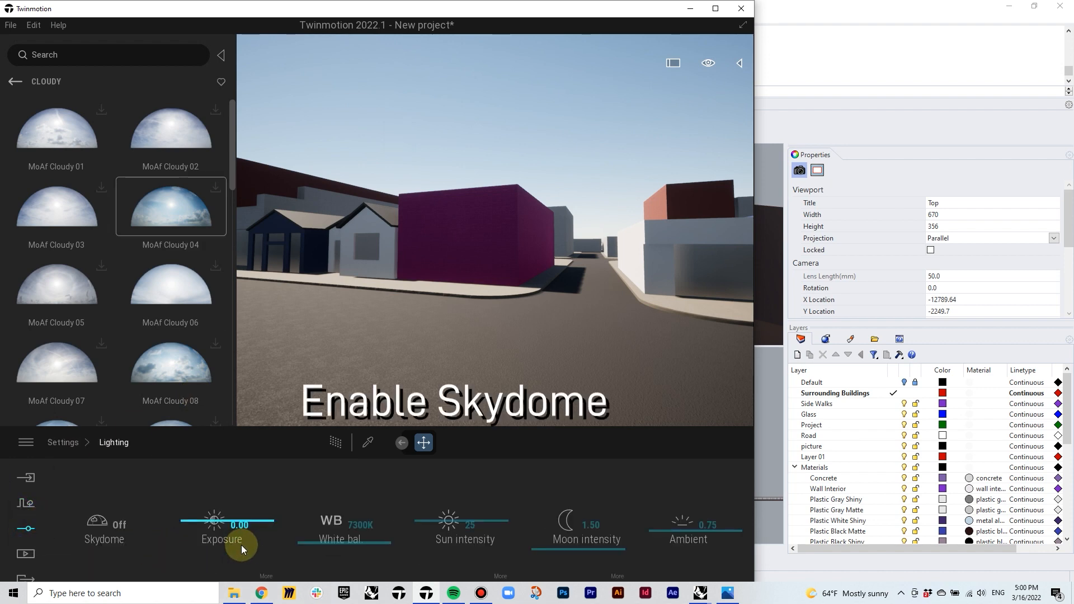
left_click(119, 525)
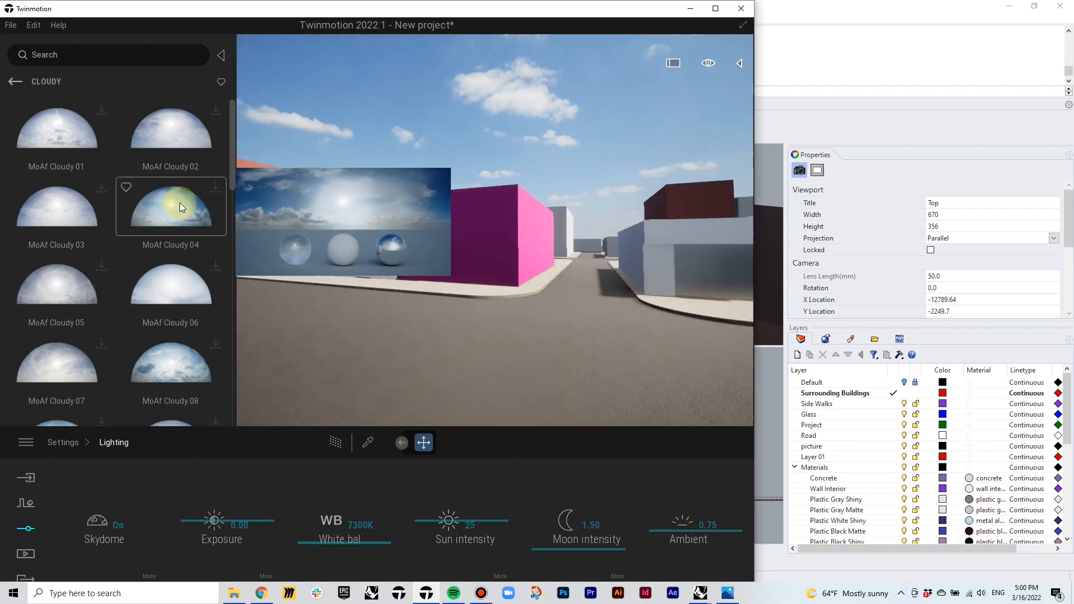
mouse_move(516, 138)
right_mouse_down()
mouse_move(526, 144)
mouse_move(505, 154)
right_mouse_up()
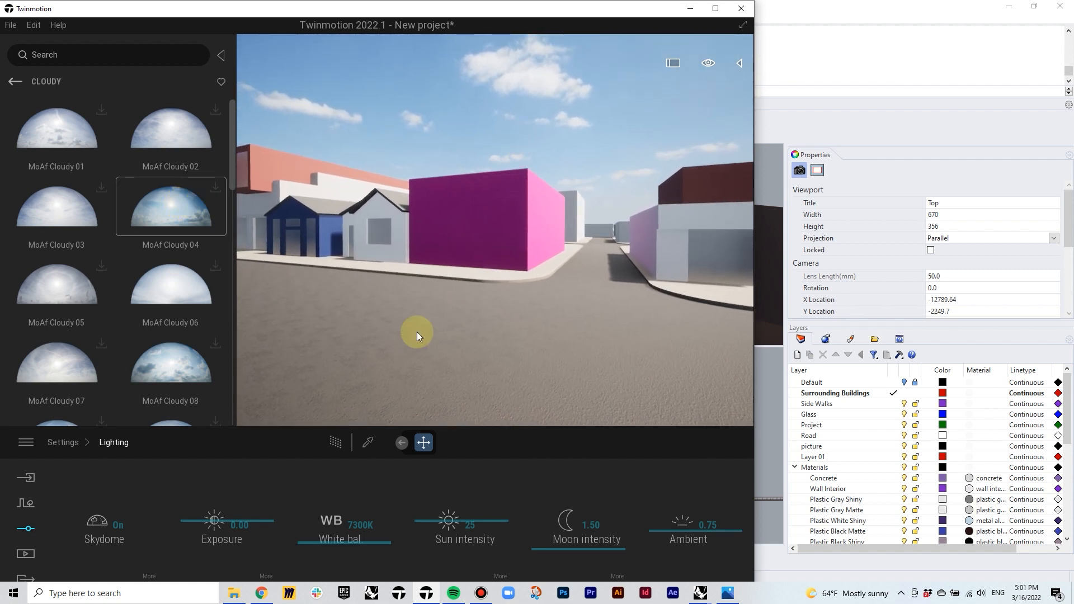
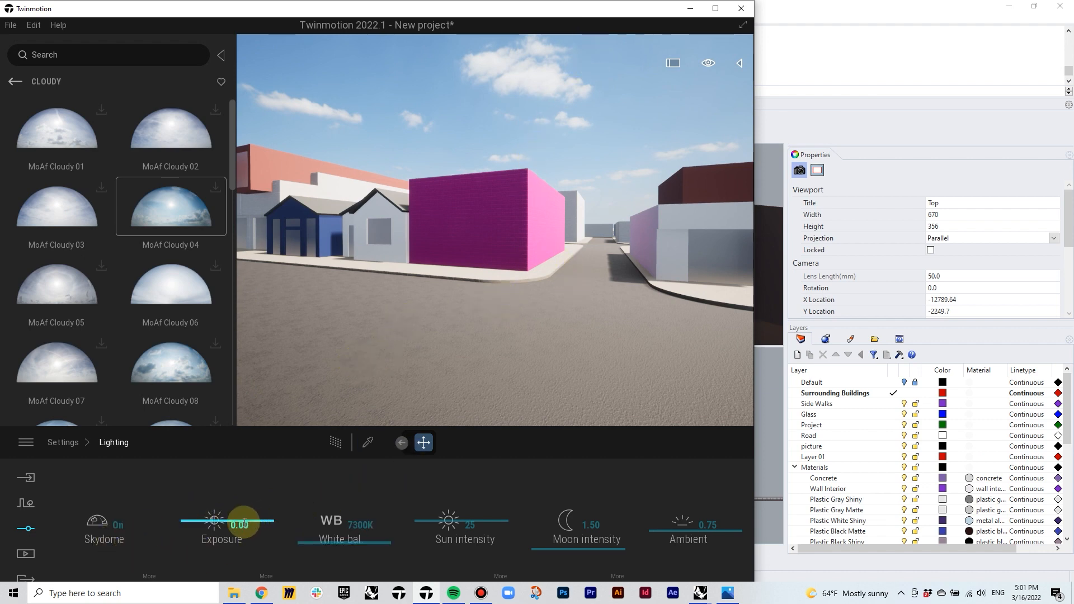
Enable the path tracer and adjust the time of day
left_click(334, 444)
left_click(712, 66)
mouse_move(707, 94)
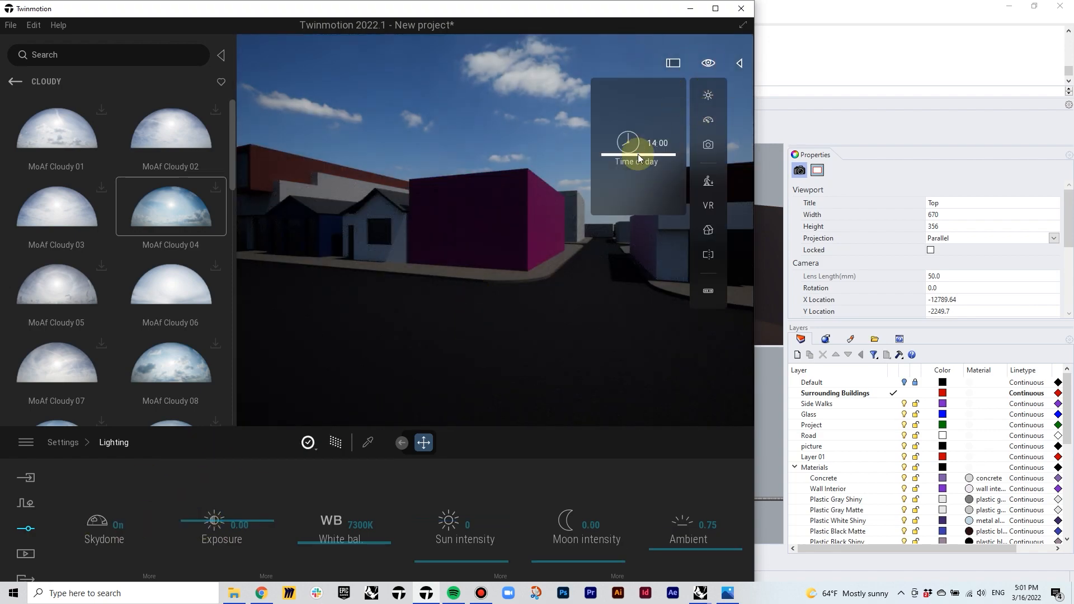
left_click_drag(638, 155, 643, 170)
Set the skydome's intensity to 20 and its rotation to 225°
left_click(148, 576)
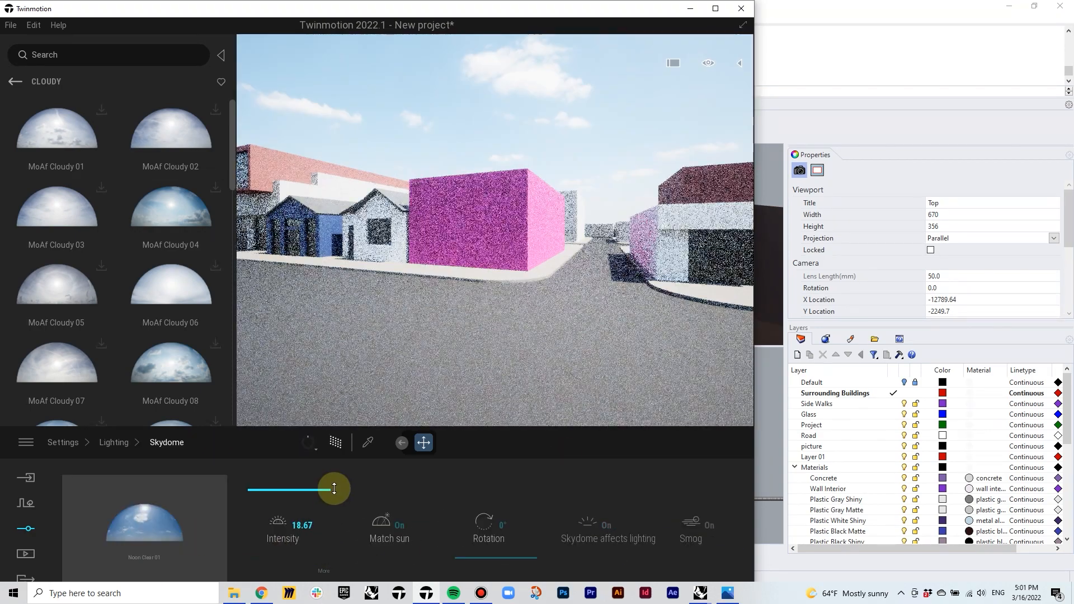
left_click_drag(474, 555, 481, 512)
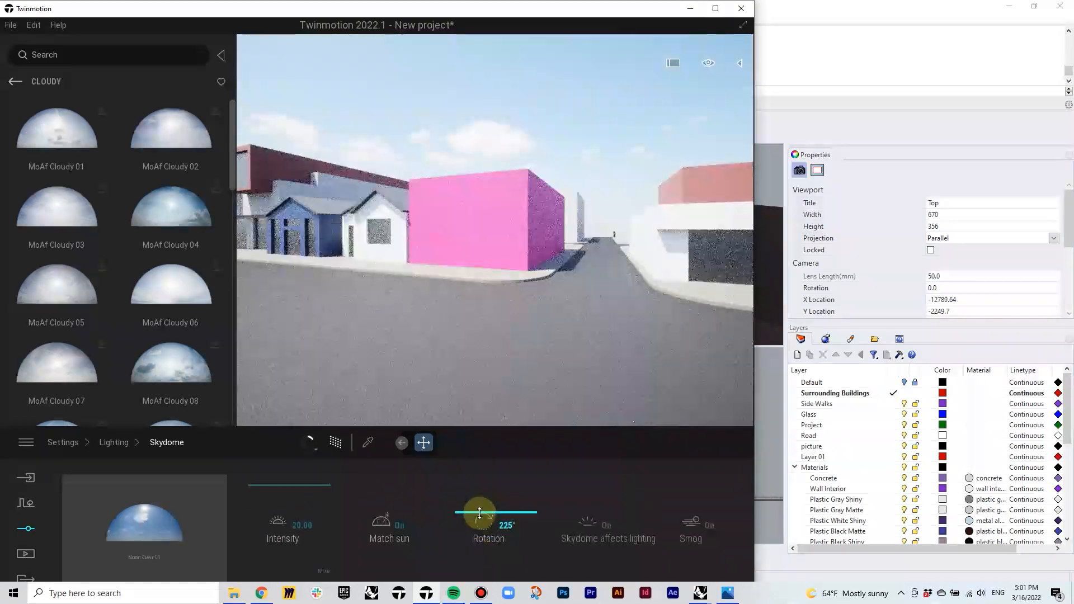
right_click(479, 512)
Lower the lighting exposure to -1.69 and turn off the path tracer
left_click(263, 522)
left_click_drag(219, 516, 221, 524)
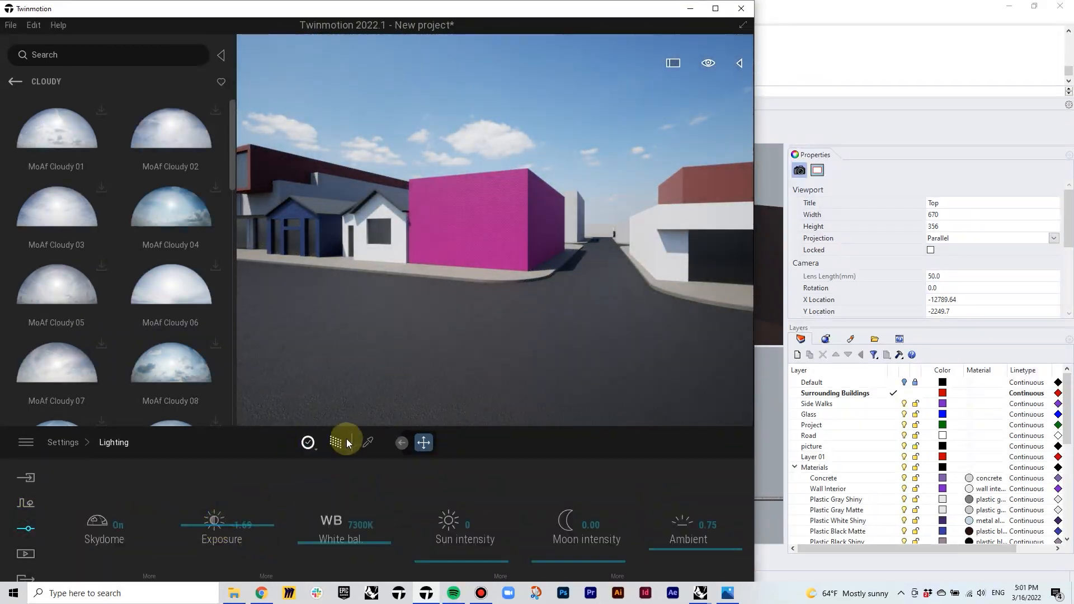
left_click(335, 443)
left_click(335, 444)
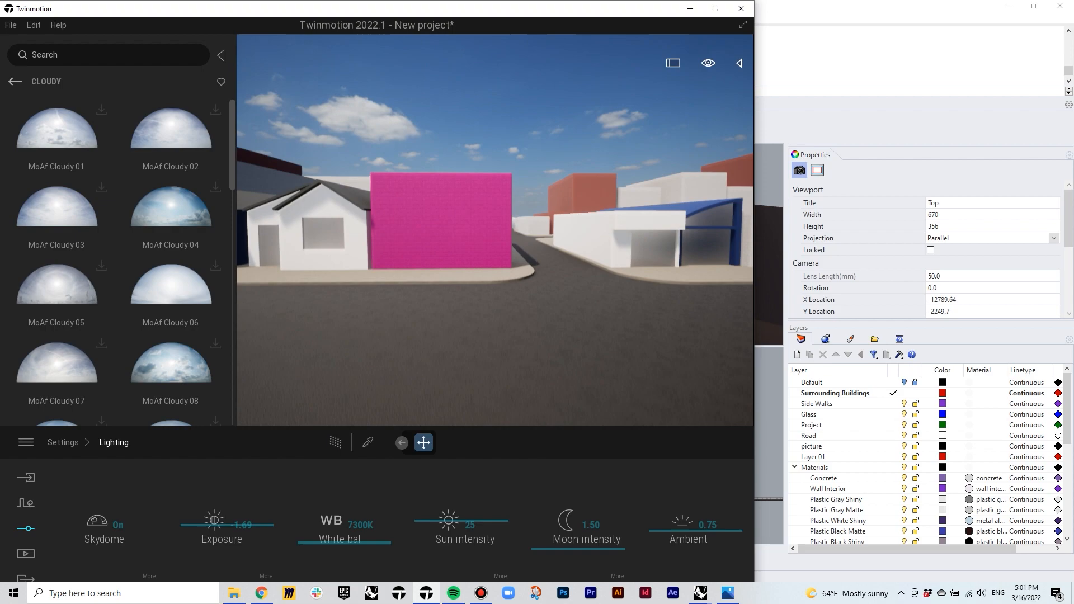
Switch to Google Maps in Chrome, examine the road markings in Street View, and exit to the aerial view
middle_click_drag(615, 251, 759, 290, "shift")
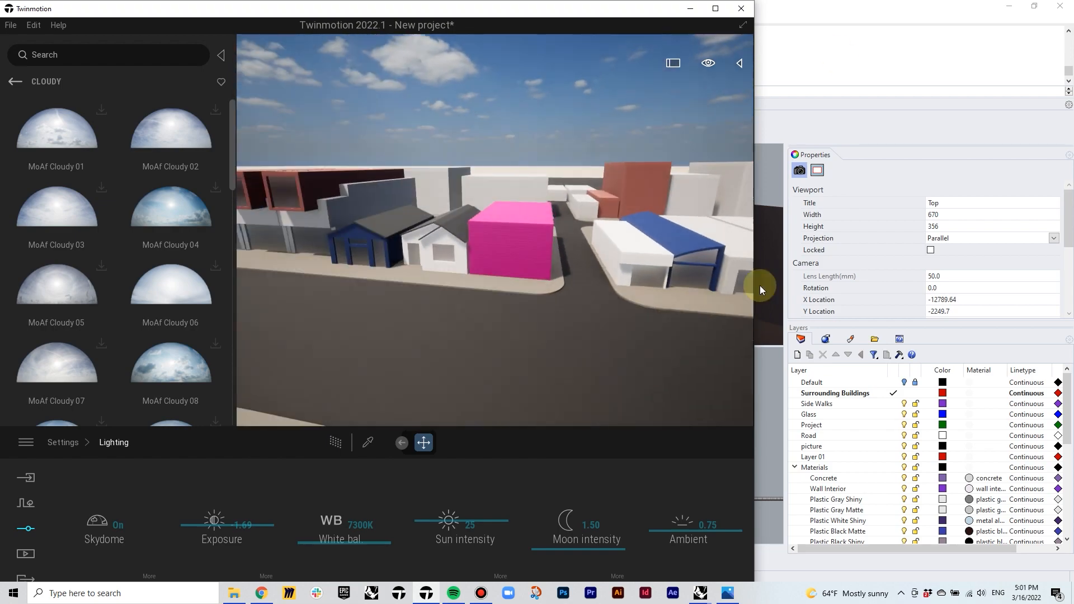
left_click(261, 593)
left_click_drag(833, 404, 1009, 338)
left_click_drag(800, 436, 872, 354)
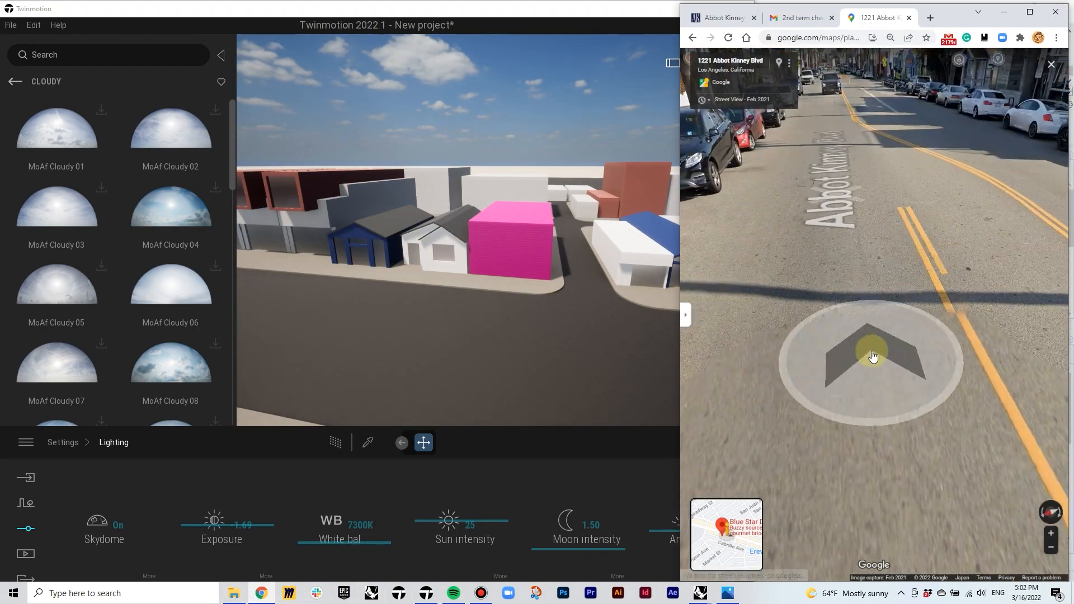
key("Escape")
Switch back to Twinmotion and place a Double line marking decal on the main road
left_click(444, 362)
middle_click_drag(444, 362, 576, 358, "shift")
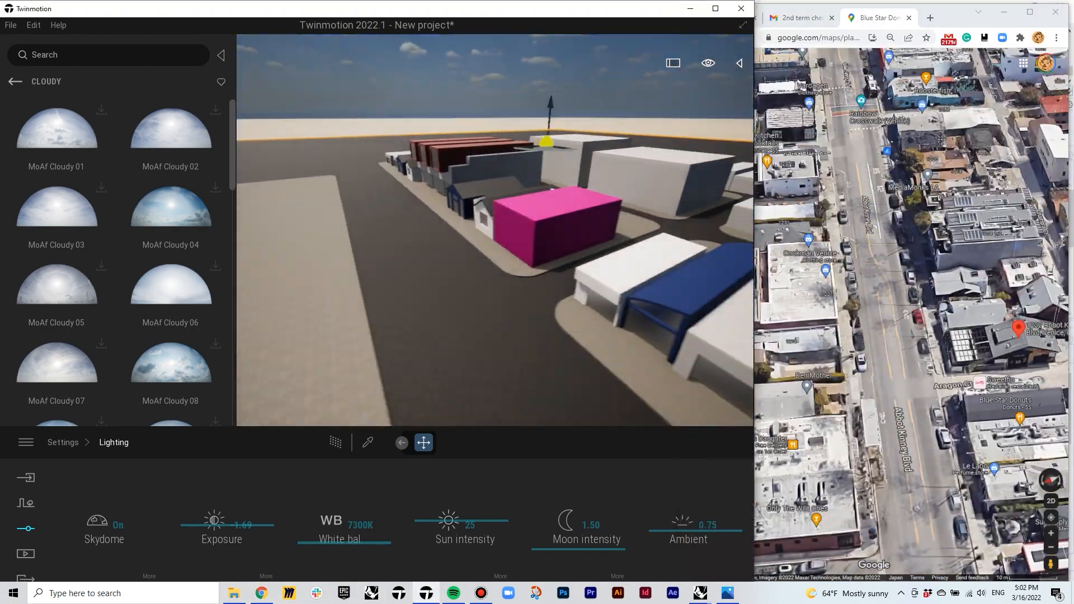
double_click(12, 80)
left_click(11, 79)
left_click(178, 148)
scroll(137, 218, "down", 2)
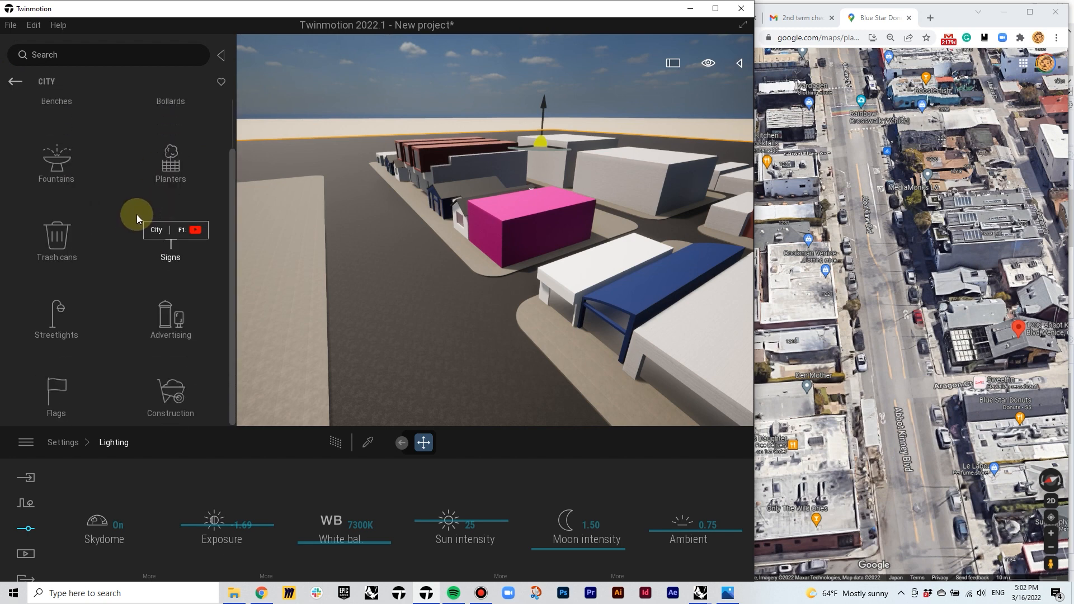
left_click(20, 84)
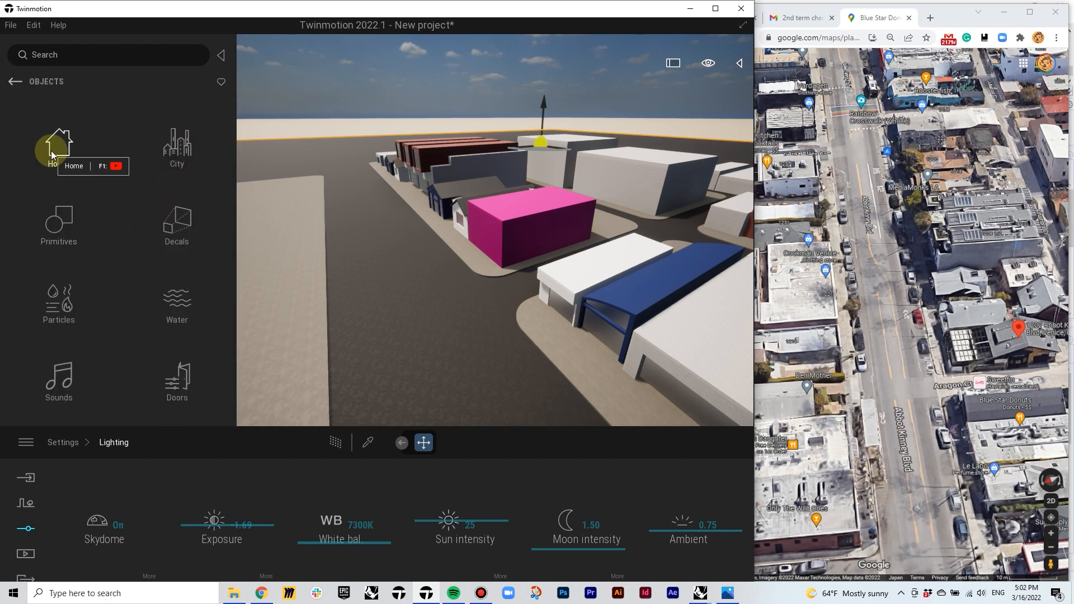
left_click(171, 223)
scroll(147, 246, "down", 3)
left_click_drag(61, 286, 363, 192)
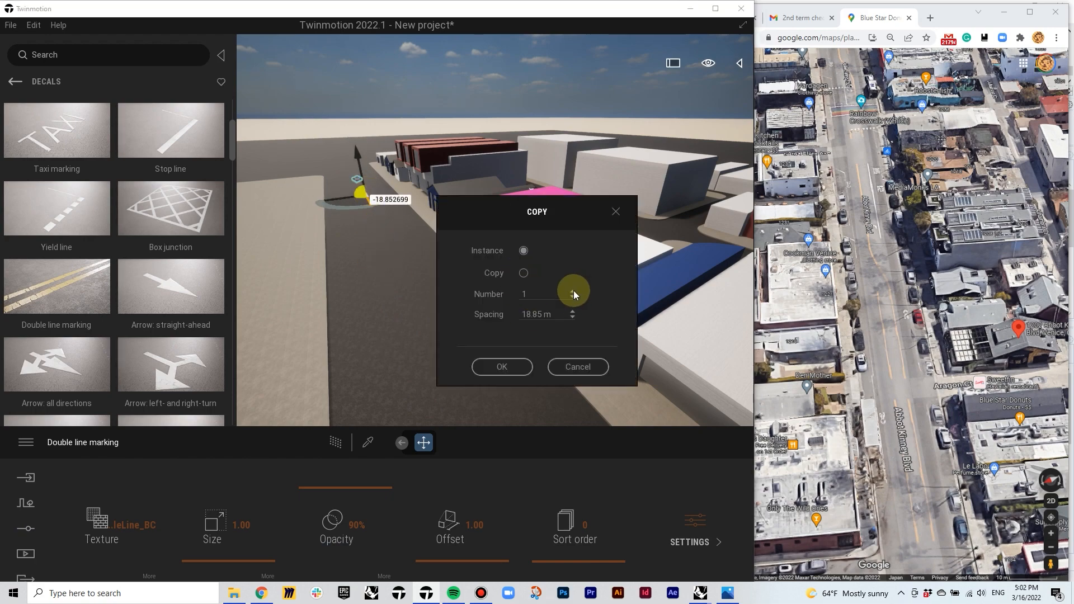
left_click(572, 290)
left_click(500, 364)
key("ctrl+z")
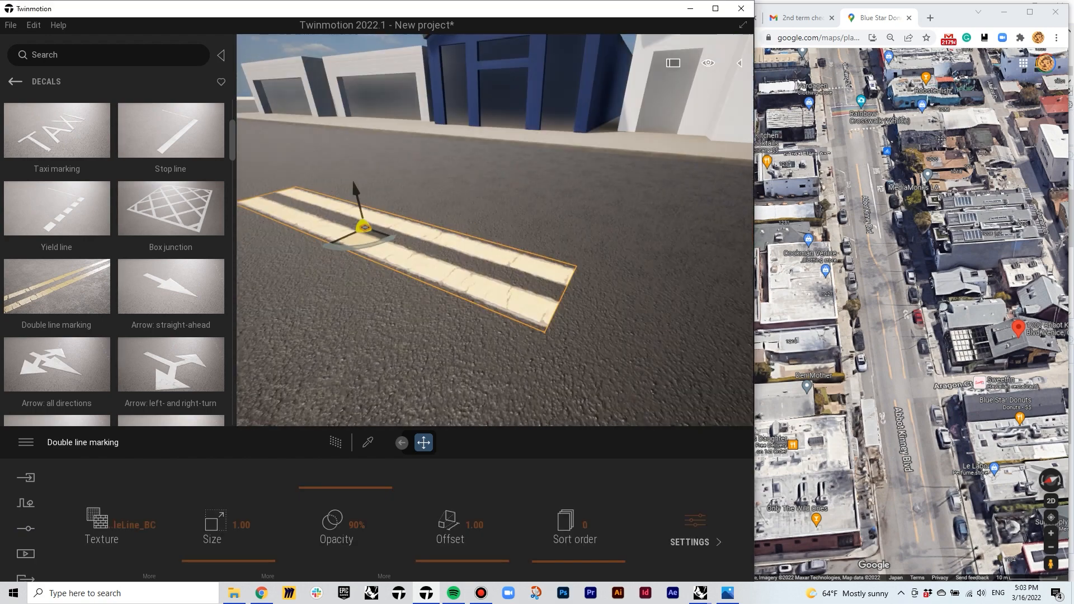
Copy the double line marking lengthwise into an evenly spaced row along the main road, then clear the selection
left_click(364, 256)
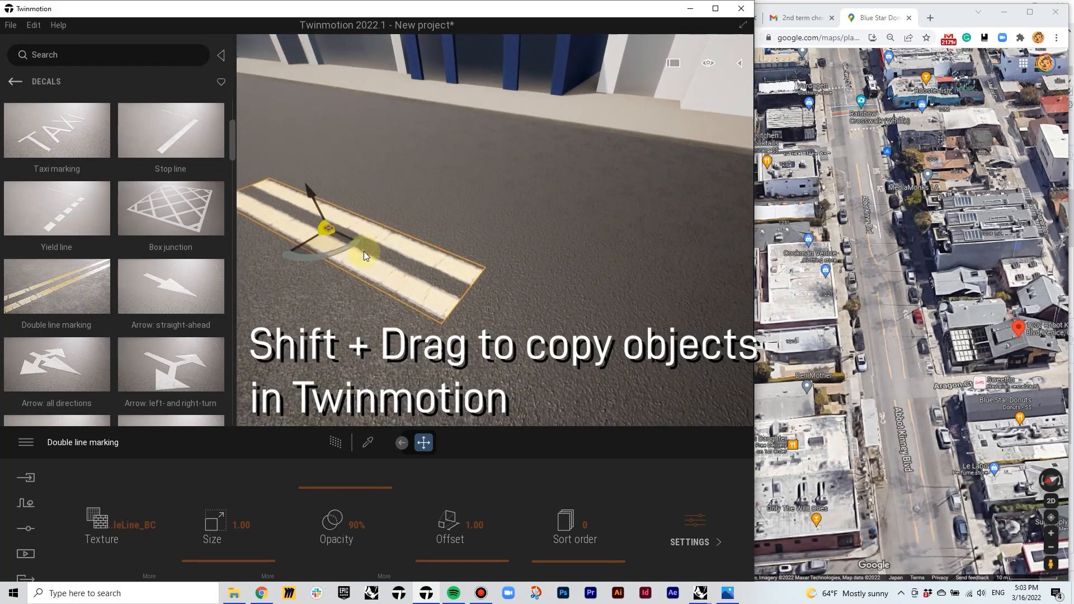
left_click_drag(364, 256, 700, 426, "shift")
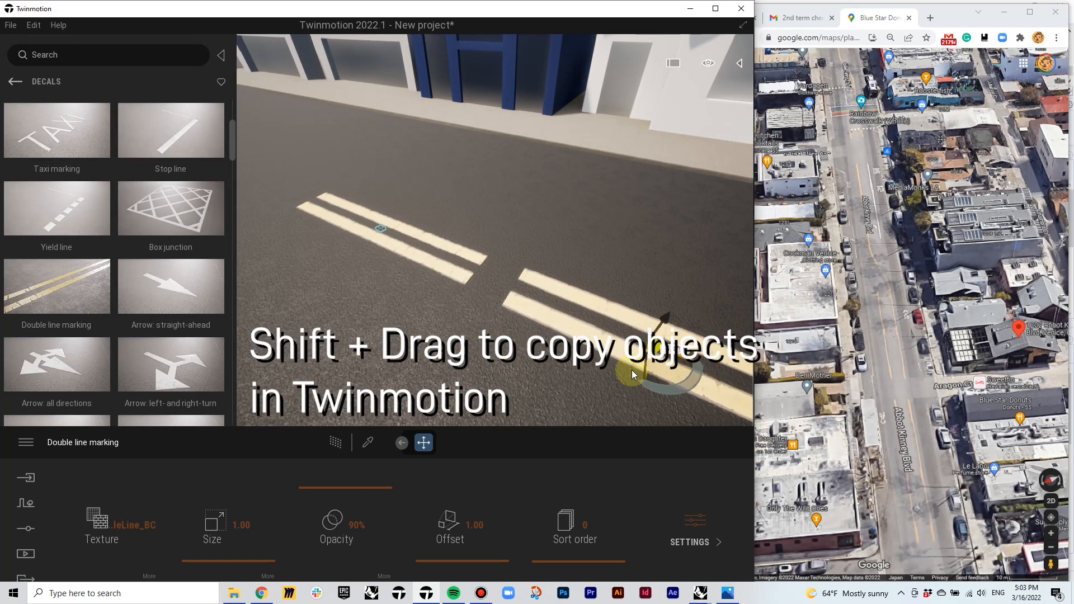
left_click_drag(632, 370, 633, 374, "shift")
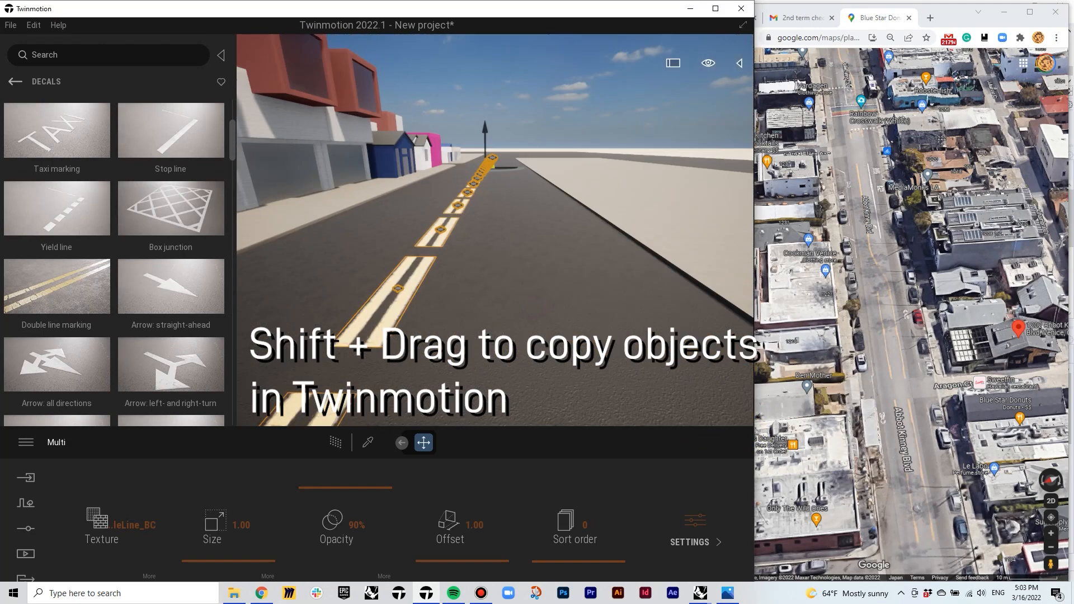
middle_click_drag(492, 168, 609, 236, "shift")
scroll(610, 236, "down", 3)
left_click(722, 106)
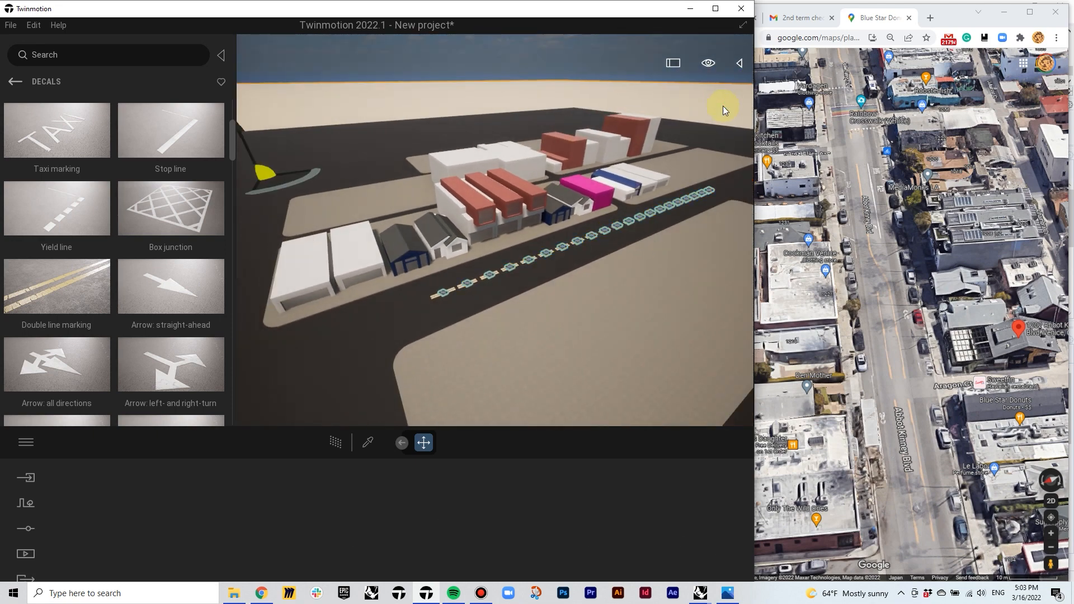
Search the tree library for Palm and place a Canary Date Palm on the sidewalk beside the dark blue house
middle_click_drag(719, 90, 593, 196, "shift")
left_click(635, 201)
scroll(635, 201, "up", 5)
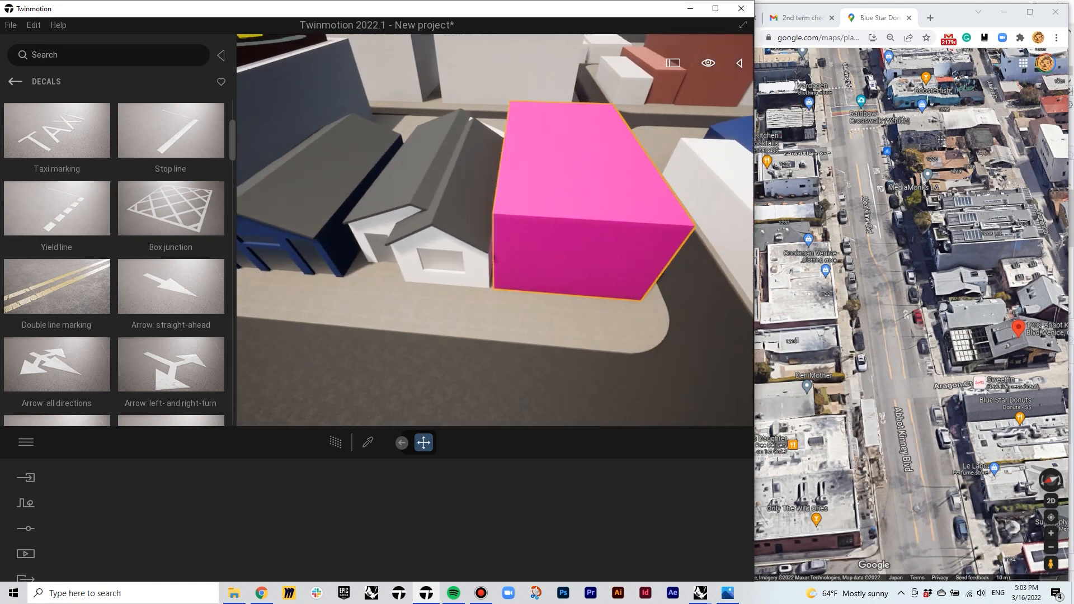
scroll(495, 230, "down", 4)
middle_click_drag(495, 230, 447, 218, "shift")
left_click(70, 84)
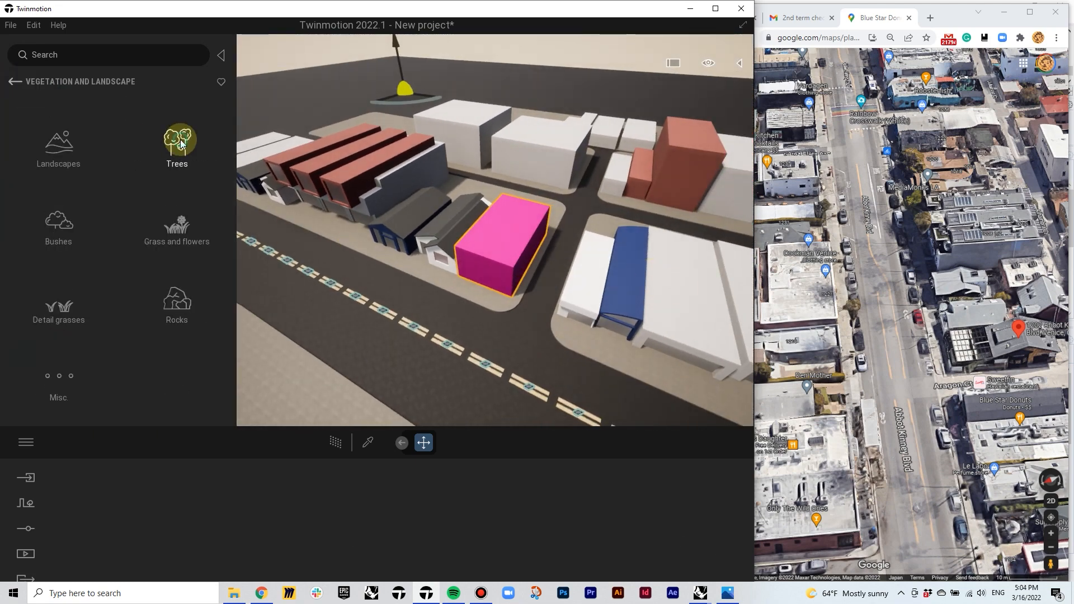
left_click(179, 144)
scroll(174, 214, "down", 3)
type("Palm")
key("Return")
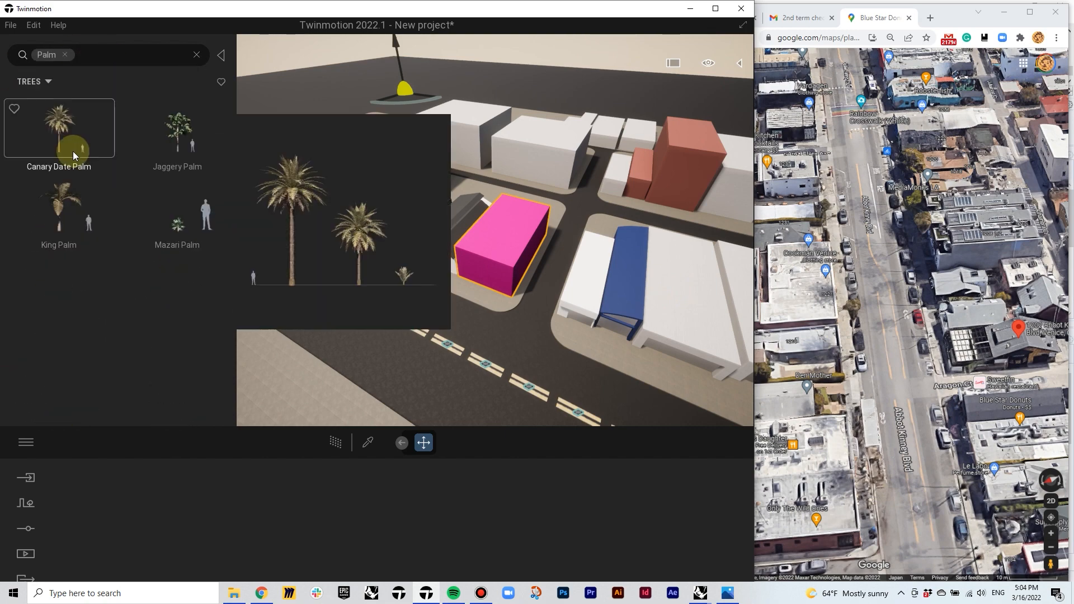
left_click_drag(68, 150, 330, 230)
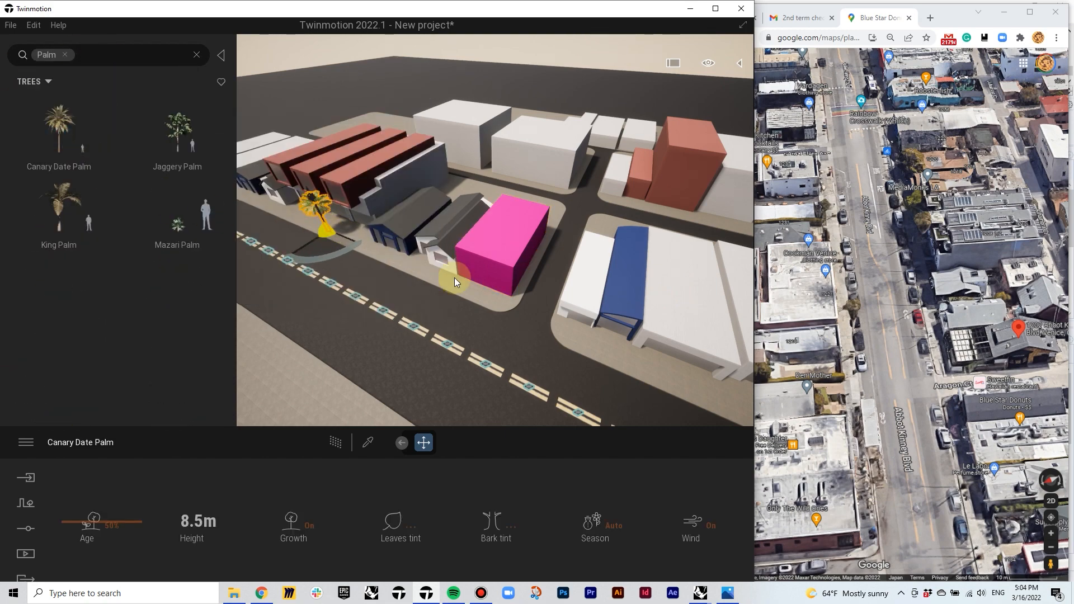
Set the Canary Date Palm's age to 71% and copy it along the sidewalk
left_click(118, 519)
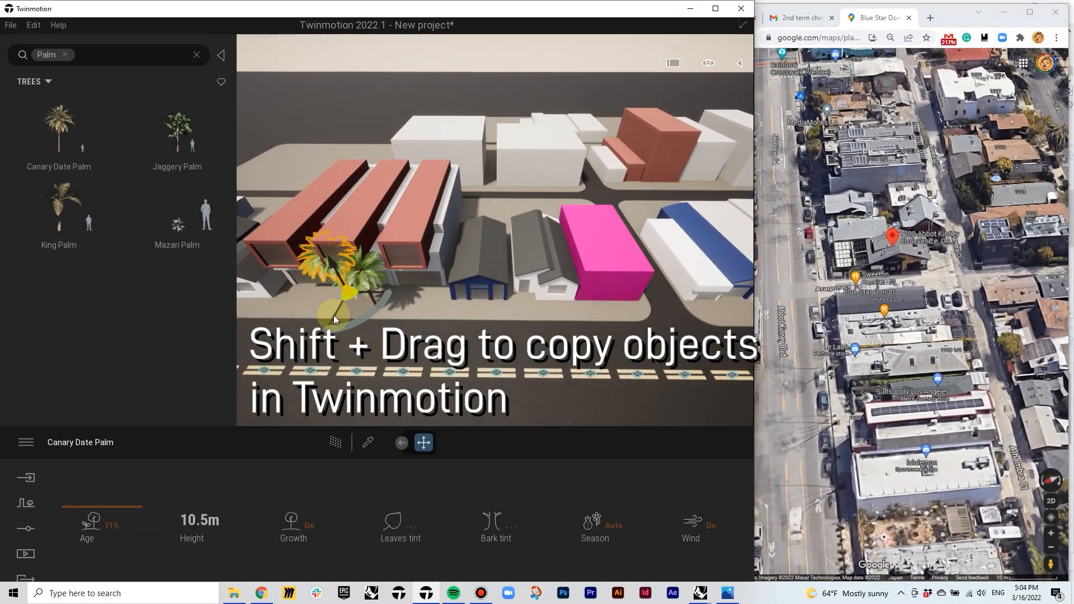
left_click_drag(329, 274, 561, 213, "shift")
left_click(501, 367)
left_click(501, 367)
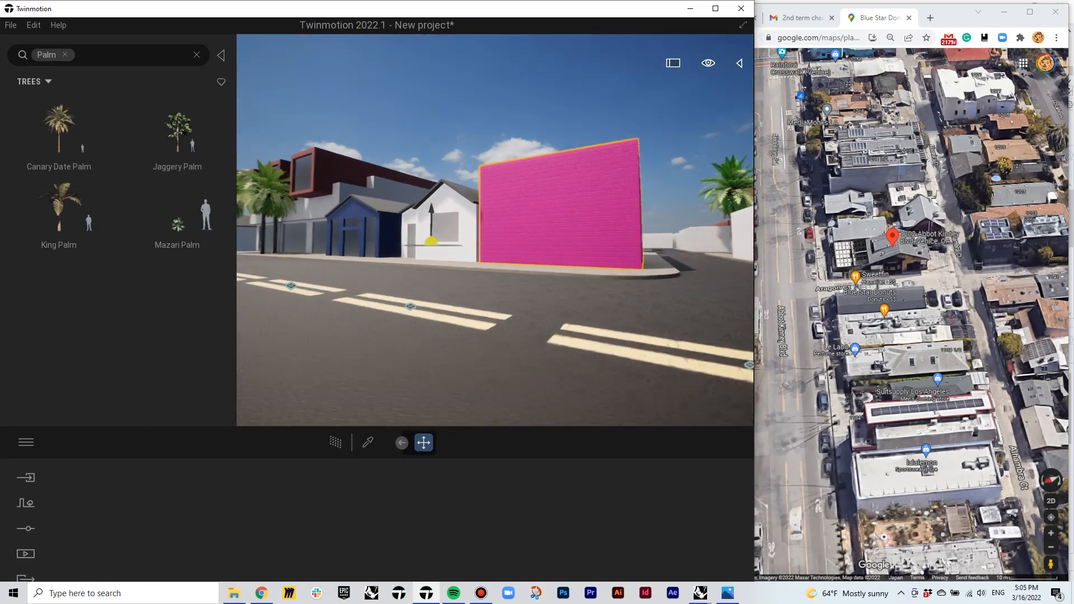
Open the scene graph and select all the Double line marking decals
middle_click_drag(635, 361, 635, 386)
left_click(739, 64)
left_click(619, 313)
scroll(646, 290, "down", 5)
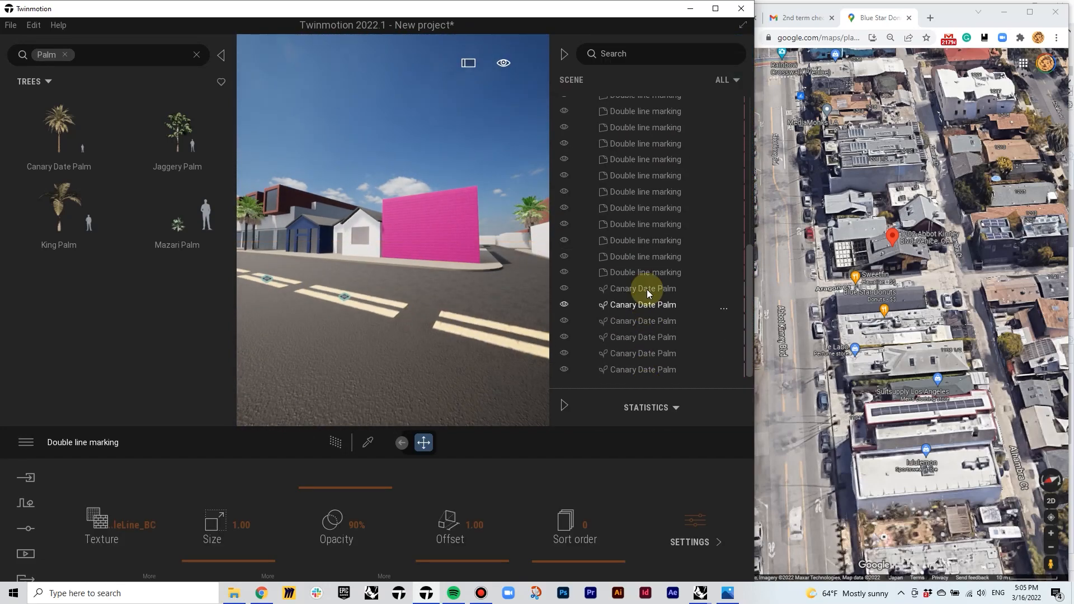
left_click(646, 273, "shift")
Select the Double line marking decal at the far end of the row
right_click_drag(351, 316, 386, 292)
key("s")
key("w")
left_click(386, 292)
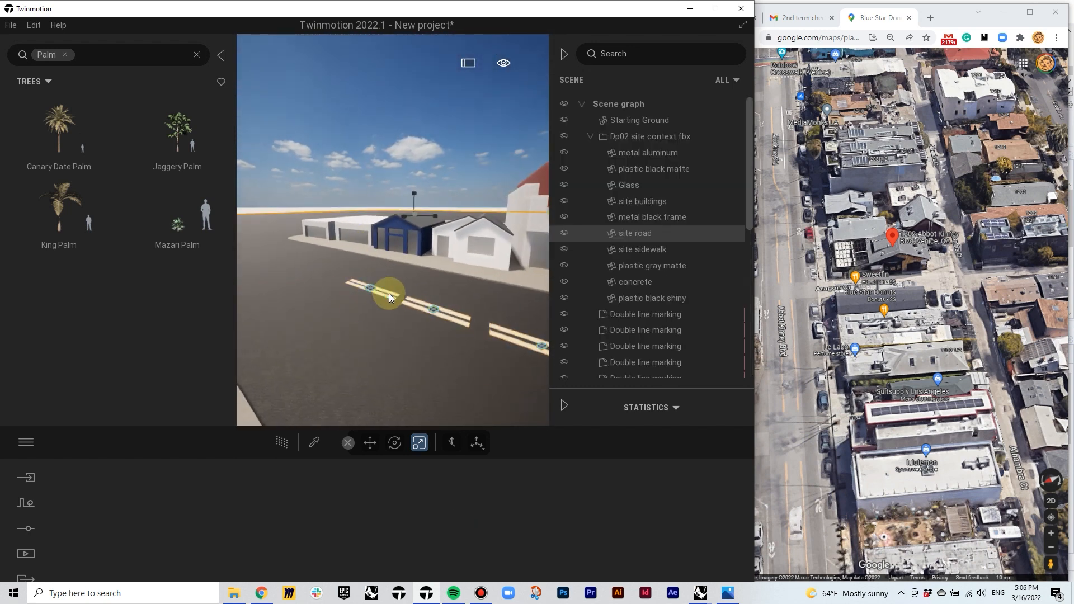
left_click(387, 293)
left_click(433, 309)
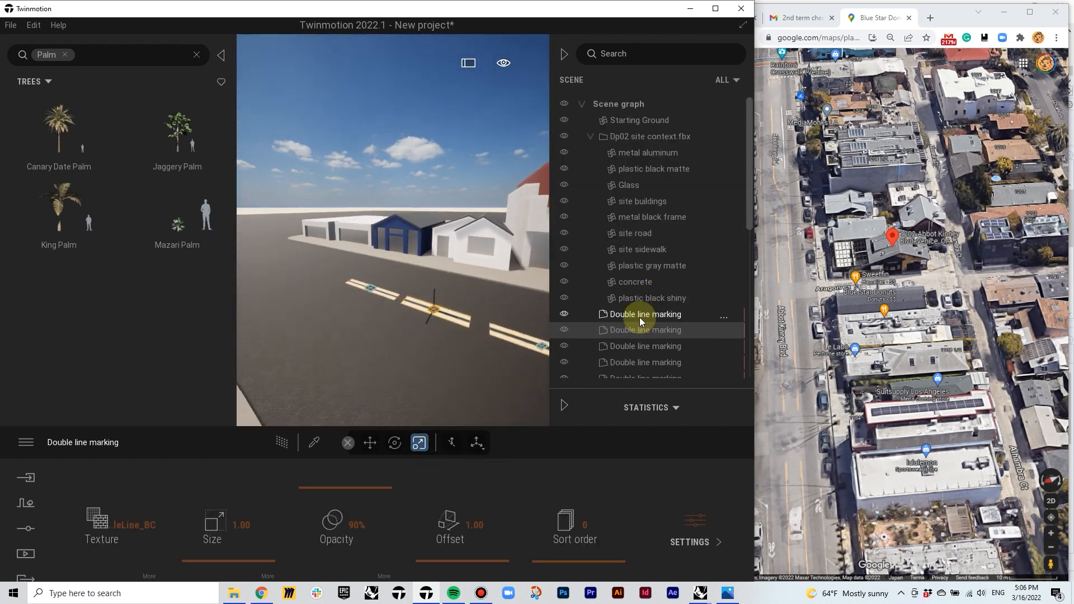
left_click(640, 317)
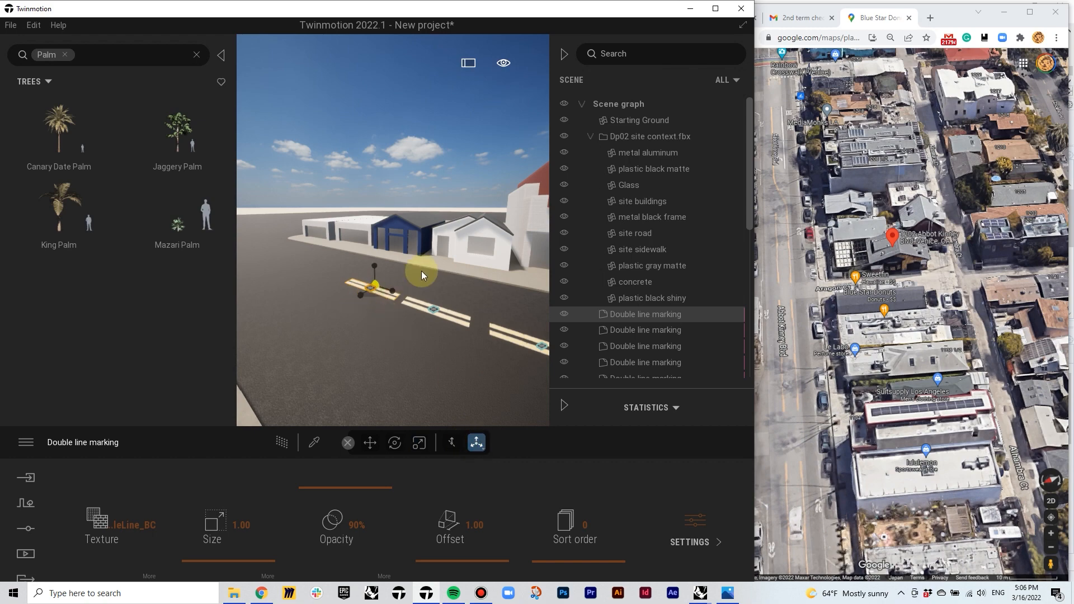
Open the camera settings to check the field of view on the pink building's corner
scroll(421, 271, "down", 1)
right_click_drag(408, 286, 449, 377)
key("d")
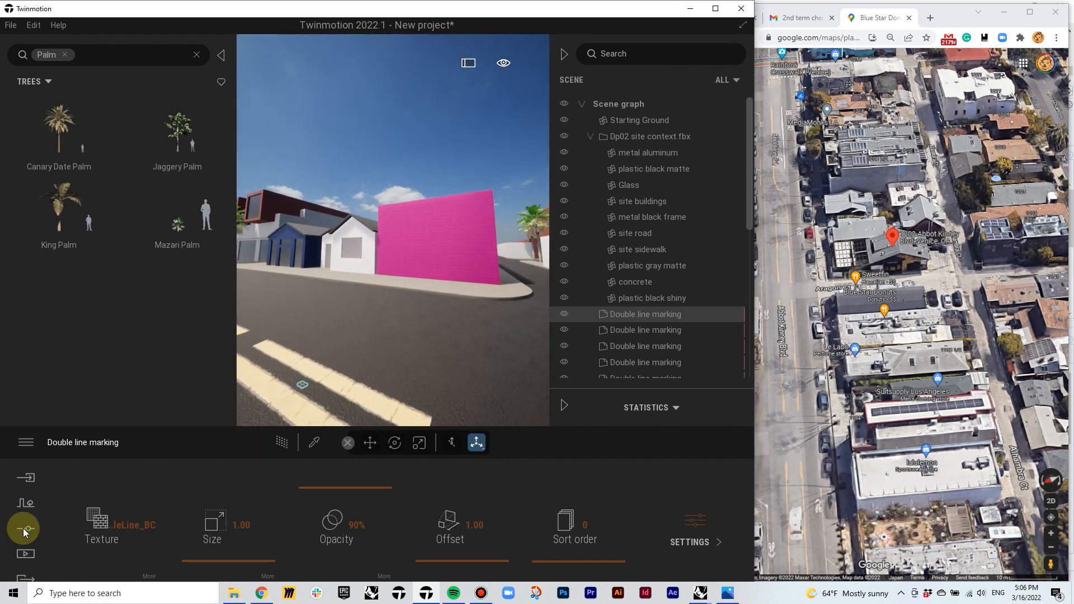
left_click(26, 528)
left_click(671, 531)
right_click_drag(392, 313, 503, 347)
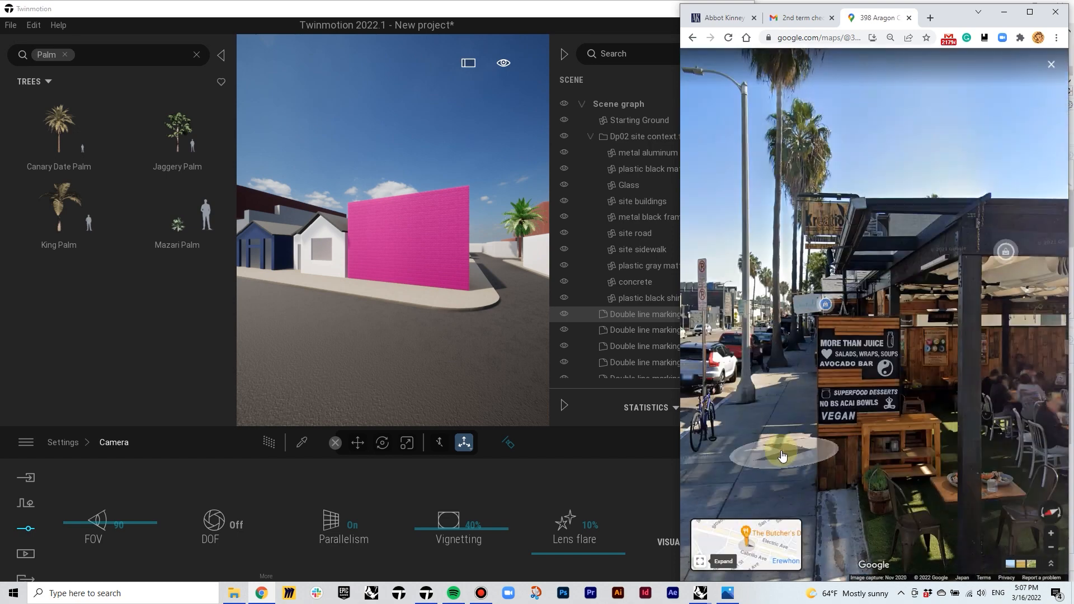
Look across Abbot Kinney Blvd in Street View in Chrome, and return to Twinmotion
left_click(733, 390)
left_click_drag(839, 375, 727, 374)
left_click(426, 304)
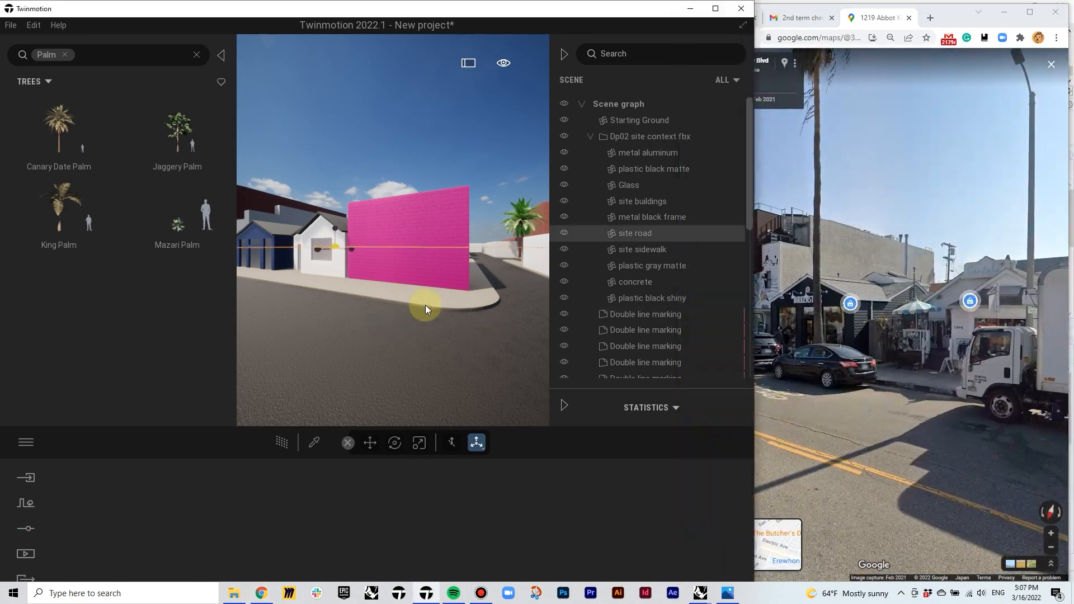
Copy a Canary Date Palm once, about 15.6 m along the sidewalk, to the dark blue house and set the copy's age to 97%
right_click_drag(425, 304, 253, 277)
left_click(285, 284)
left_click(285, 284)
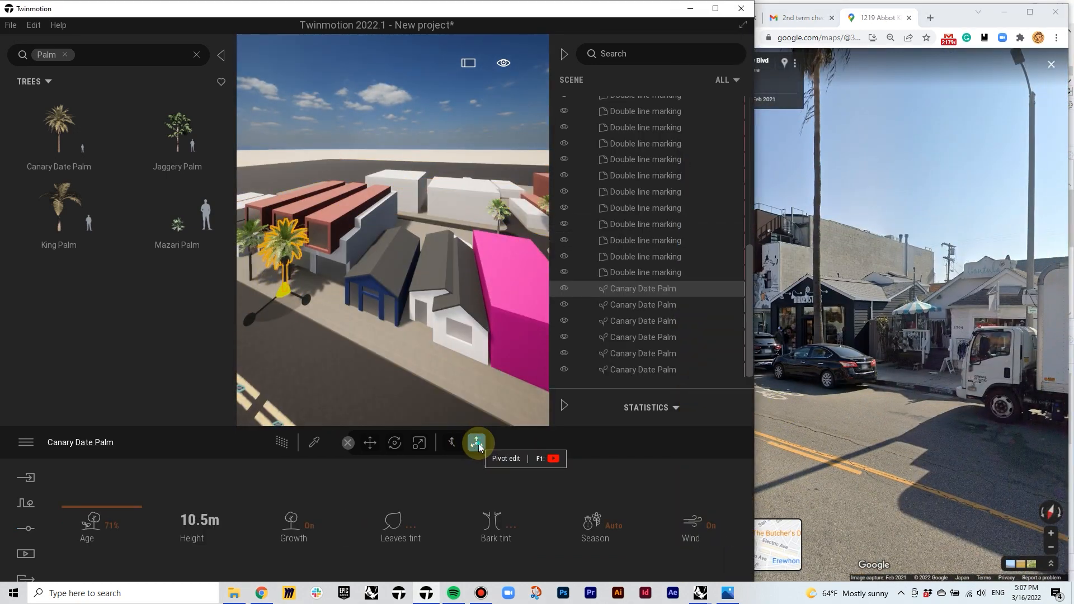
left_click(476, 442)
left_click_drag(286, 325, 374, 380, "shift")
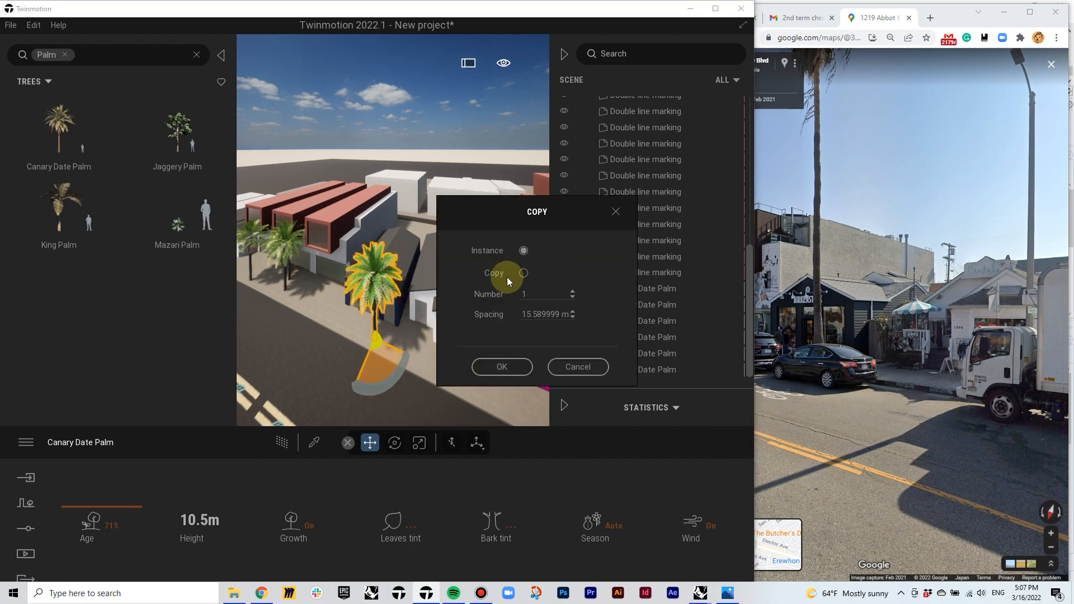
left_click(502, 365)
left_click_drag(120, 506, 119, 488)
right_click_drag(391, 251, 425, 246)
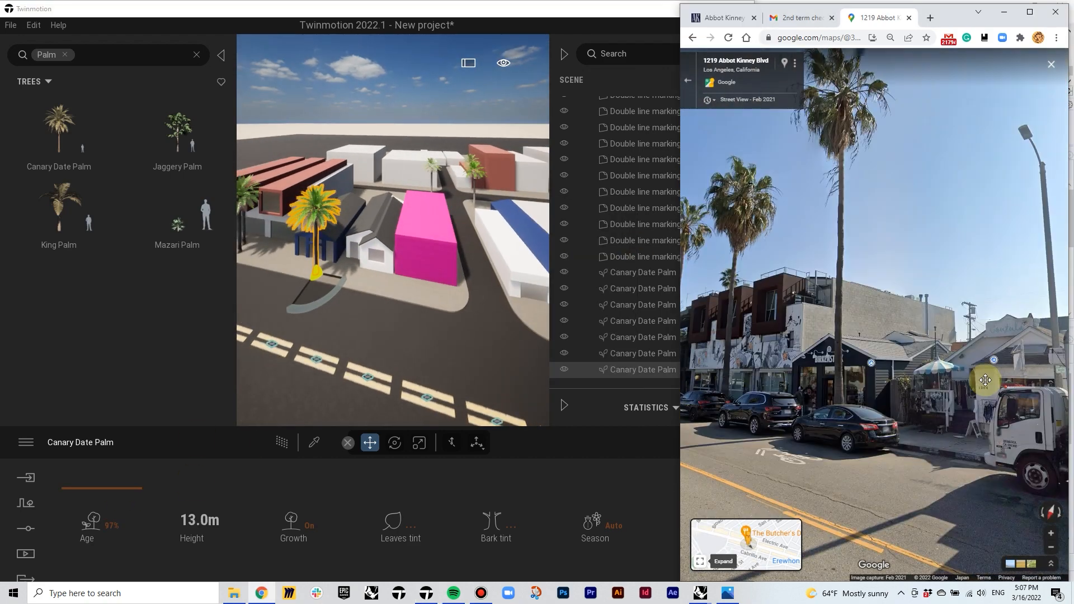
Clear the Palm search in Twinmotion and place a Candy streetlight from the city objects on the sidewalk by the white house
left_click(142, 87)
left_click(65, 55)
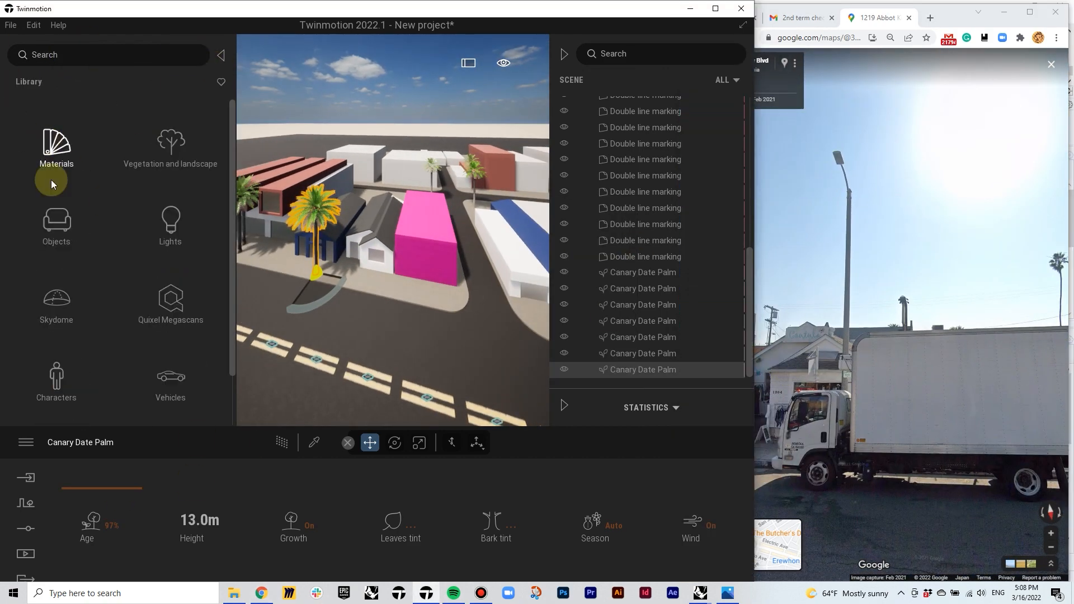
left_click(57, 223)
left_click(179, 146)
left_click(57, 363)
scroll(205, 258, "down", 5)
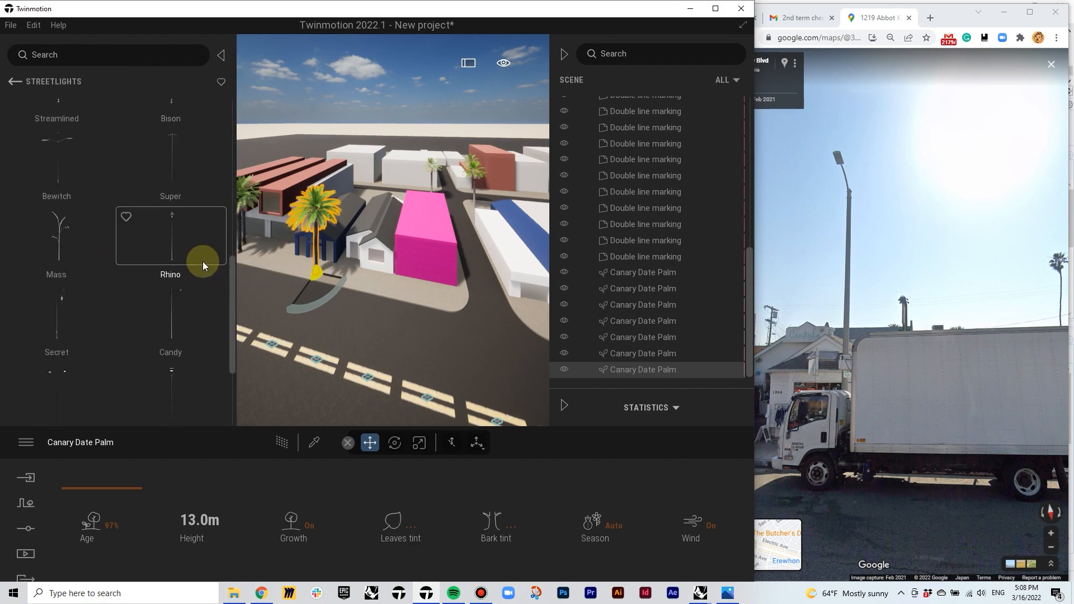
left_click_drag(203, 260, 387, 294)
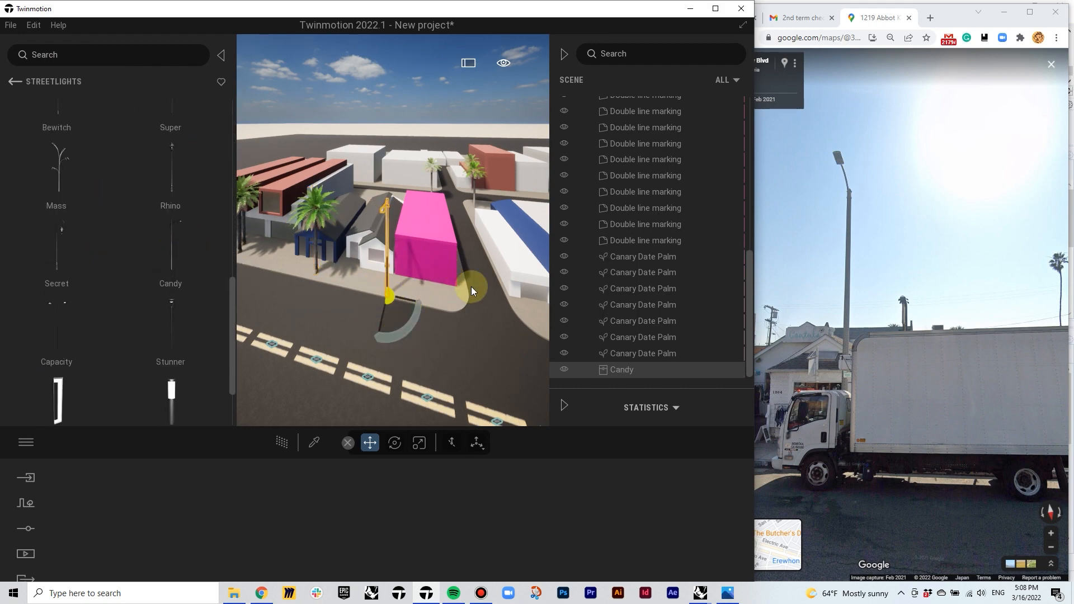
Copy the Candy streetlight along the main road's sidewalk, making five evenly spaced copies in each direction
middle_click_drag(379, 314, 249, 286, "shift")
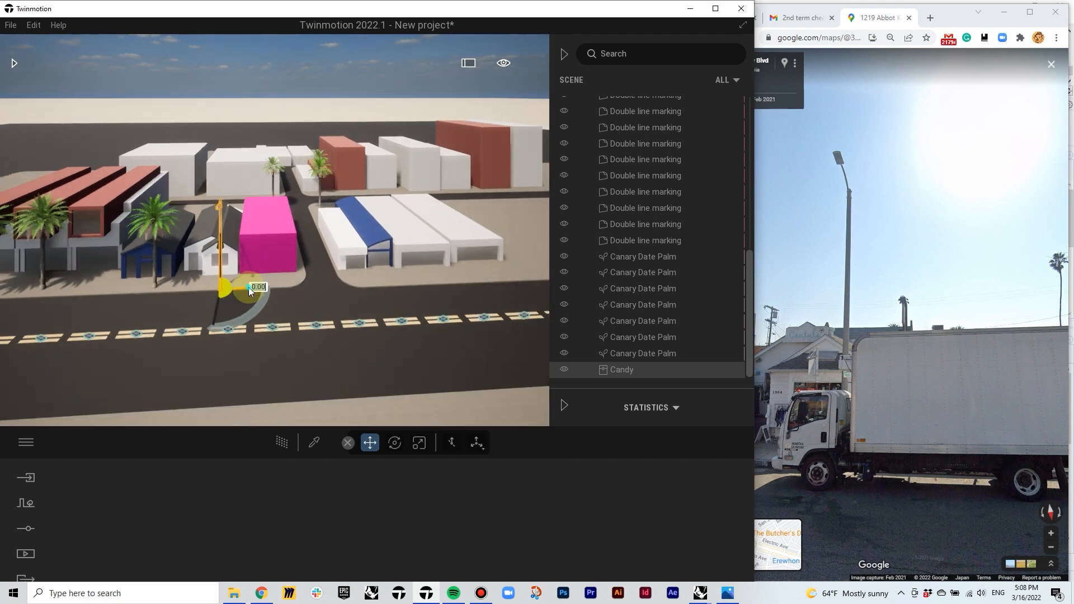
left_click_drag(248, 287, 429, 287, "shift")
key("Return")
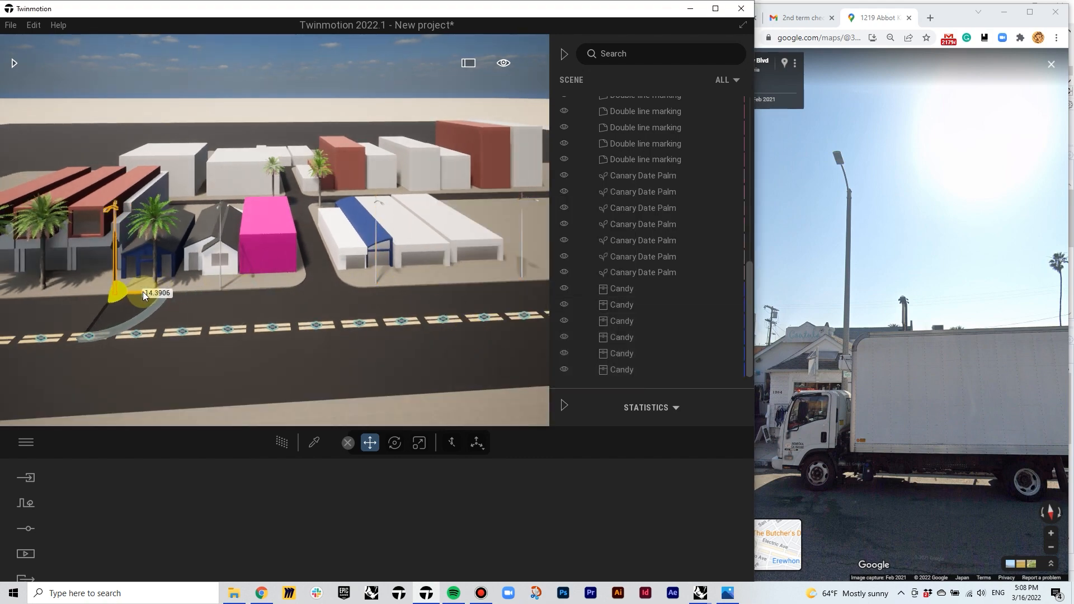
left_click_drag(144, 295, 124, 294, "shift")
left_click(501, 365)
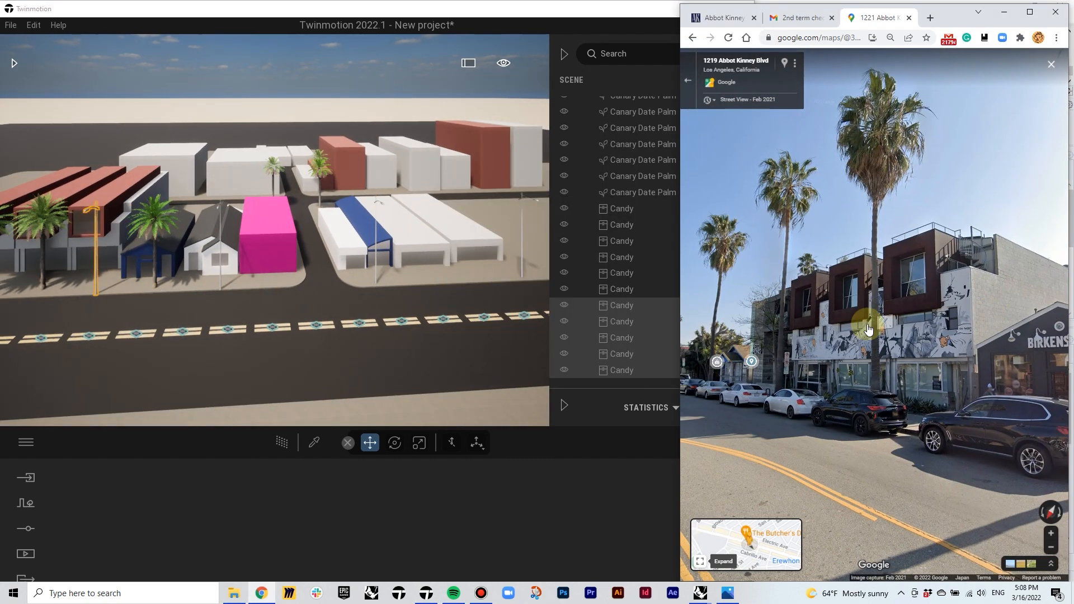
Switch to Street View in Chrome and examine the street signs and furniture around the side-street corner
left_click_drag(951, 324, 783, 313)
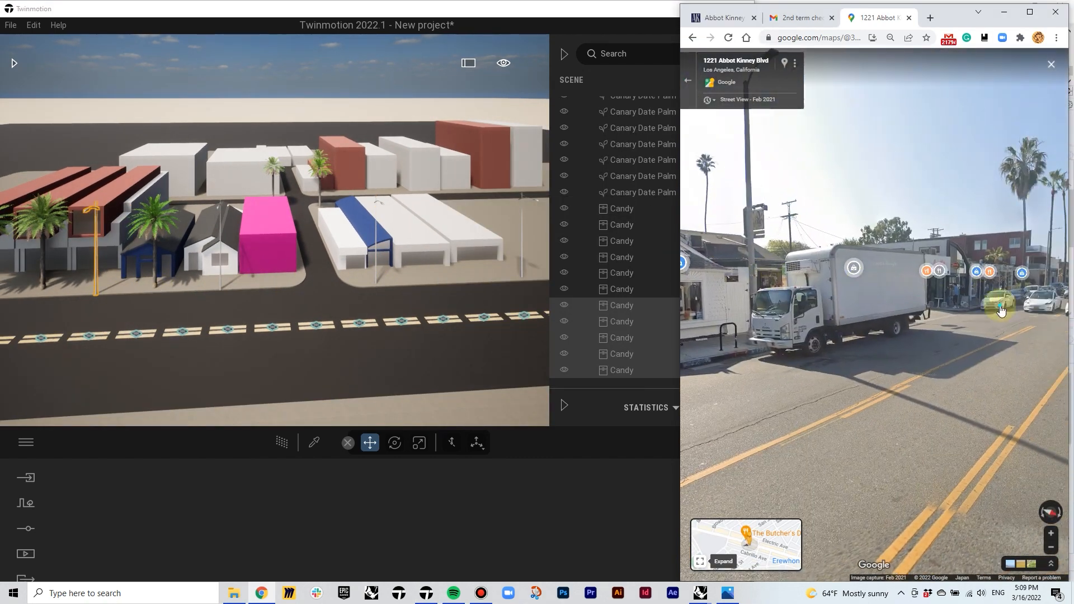
left_click_drag(1007, 324, 864, 320)
left_click(866, 323)
mouse_move(1035, 305)
left_mouse_down()
mouse_move(934, 297)
mouse_move(1035, 299)
left_mouse_up()
Switch back to Twinmotion and try placing a Stop sign from the city signs at the pink building's corner
left_click(14, 62)
left_click(14, 81)
scroll(168, 263, "down", 1)
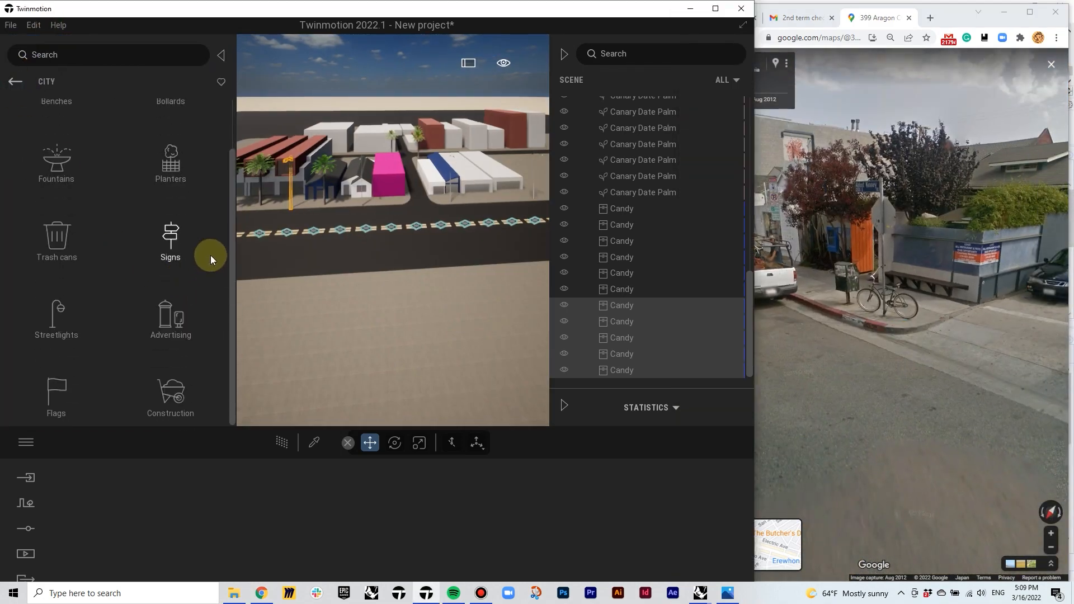
left_click(202, 249)
scroll(194, 247, "down", 4)
scroll(193, 253, "down", 7)
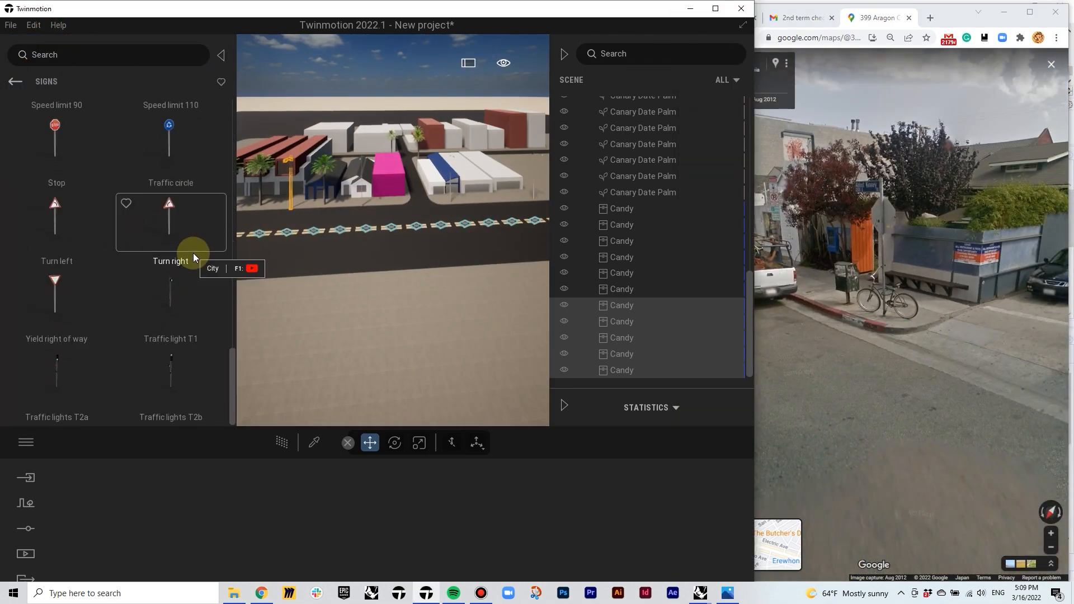
scroll(194, 253, "up", 1)
left_click_drag(55, 176, 402, 207)
Try to adjust the Stop sign's position on the corner sidewalk, and delete the sign
scroll(402, 207, "up", 5)
right_click_drag(402, 207, 378, 201)
scroll(439, 224, "down", 2)
scroll(439, 224, "up", 1)
left_click_drag(378, 199, 293, 157)
left_click(453, 201)
left_click(451, 194)
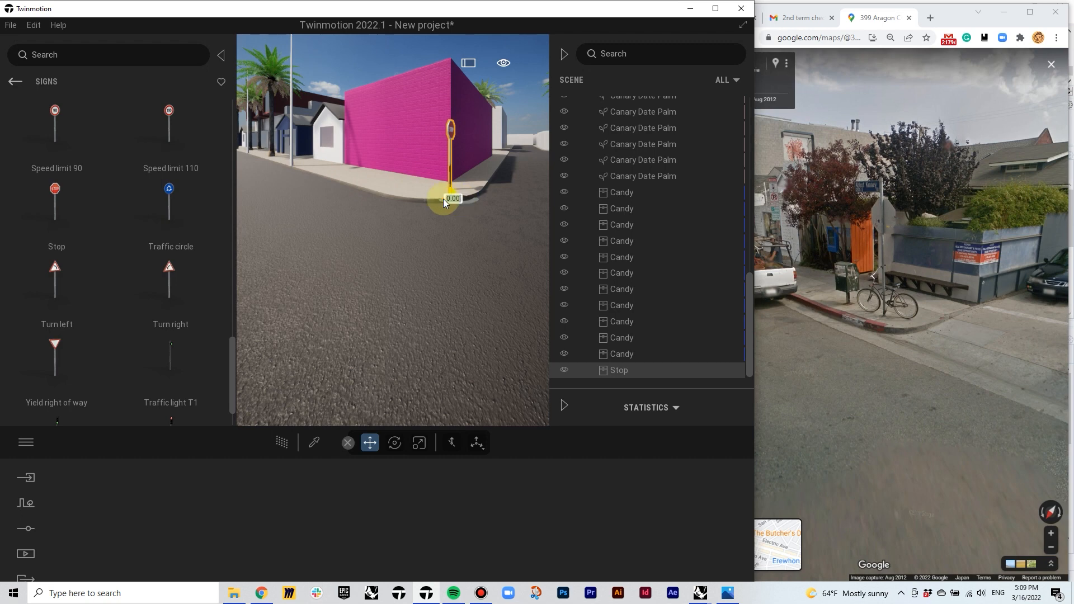
key("Delete")
Narrow the camera's field of view while framing the pink corner building from the road
scroll(449, 150, "down", 3)
right_click_drag(449, 150, 481, 135)
left_click(26, 527)
left_click(665, 538)
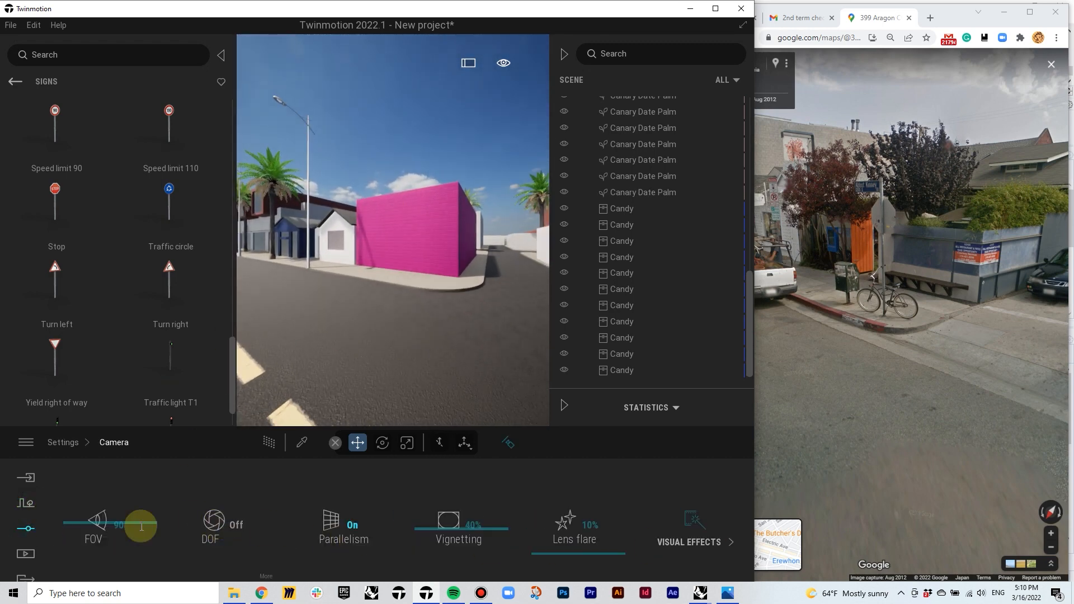
left_click_drag(141, 525, 116, 472)
right_click_drag(392, 252, 400, 248)
Pick the Swept concrete 01 material from the scene and change its color to a darker gray
left_click(304, 443)
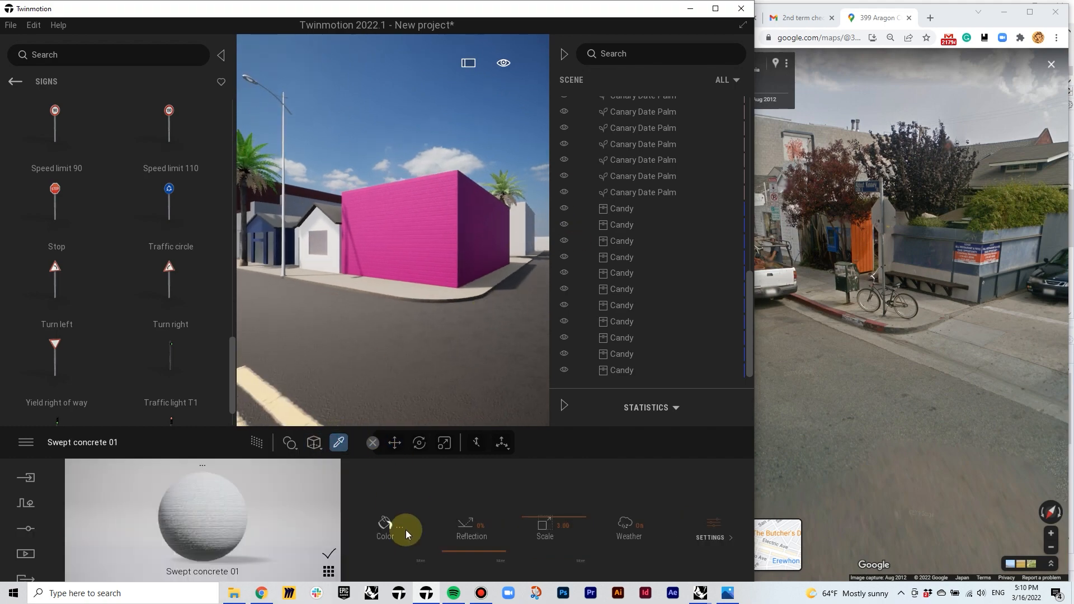
left_click(387, 527)
left_click(528, 263)
left_click_drag(528, 264, 529, 251)
left_click(594, 407)
Maximize the Twinmotion window, move all the Candy streetlights together slightly further onto the sidewalk, and clear the selection
scroll(393, 229, "down", 3)
right_click_drag(393, 229, 425, 230)
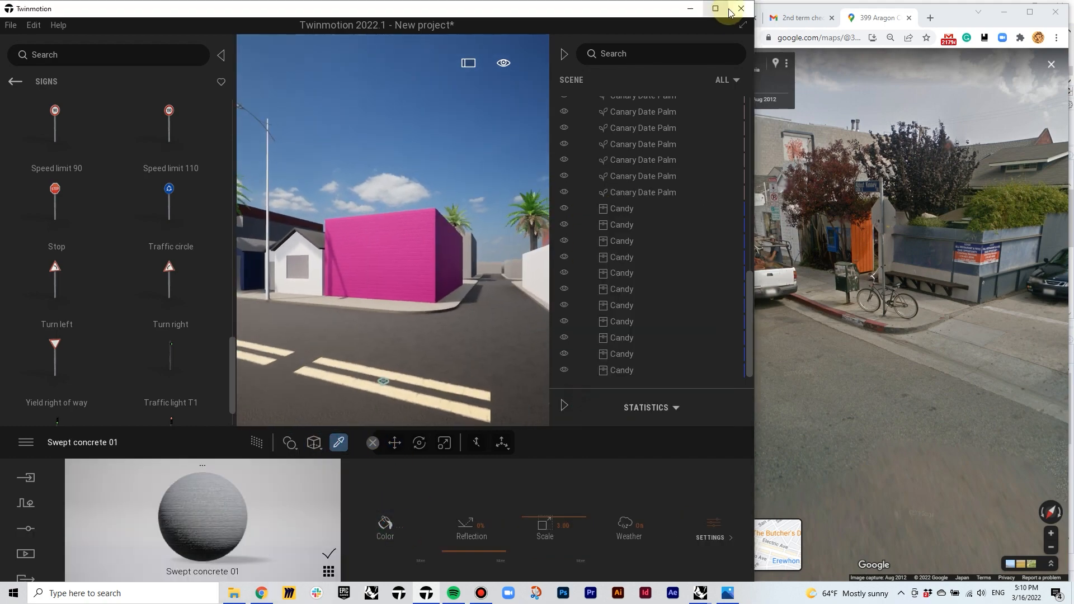
left_click(716, 8)
right_click_drag(552, 221, 549, 254)
left_click(556, 432)
left_click(951, 200)
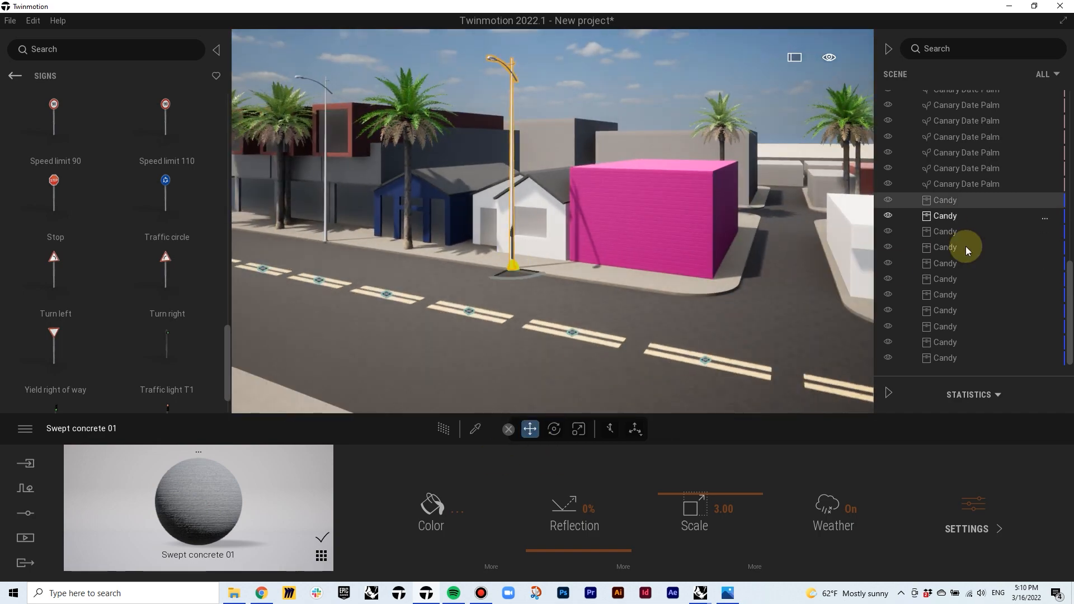
left_click(953, 357, "shift")
left_click_drag(622, 295, 626, 292)
left_click(775, 230)
key("Escape")
Place a Sedan 01 from the vehicle library's cars on the side street beside the pink building
left_click(15, 76)
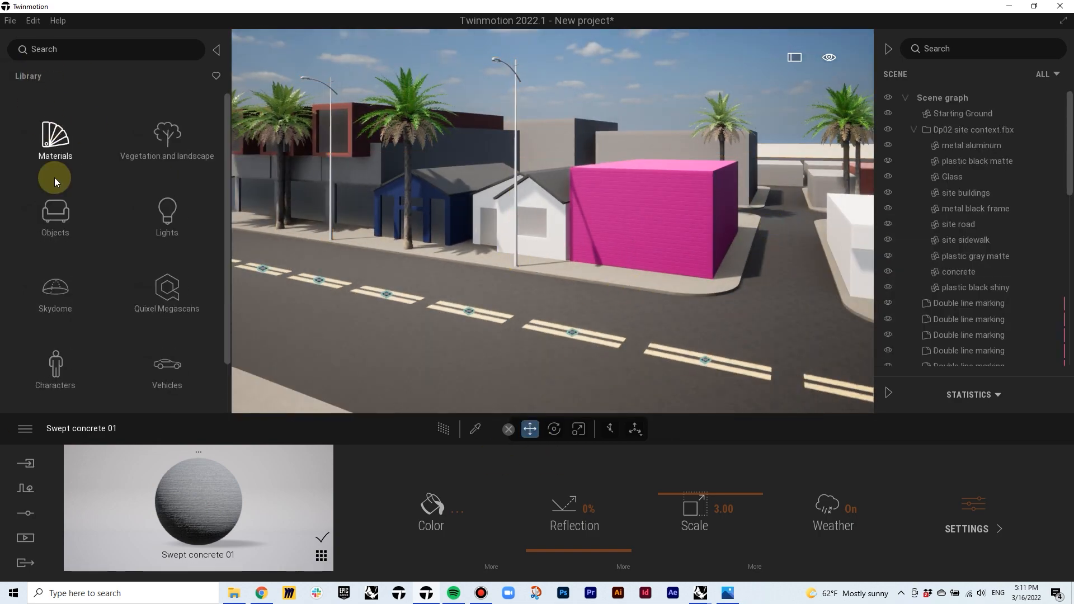
left_click(59, 221)
left_click(15, 75)
scroll(112, 270, "down", 1)
left_click(171, 291)
left_click(55, 134)
left_click_drag(167, 198, 790, 256)
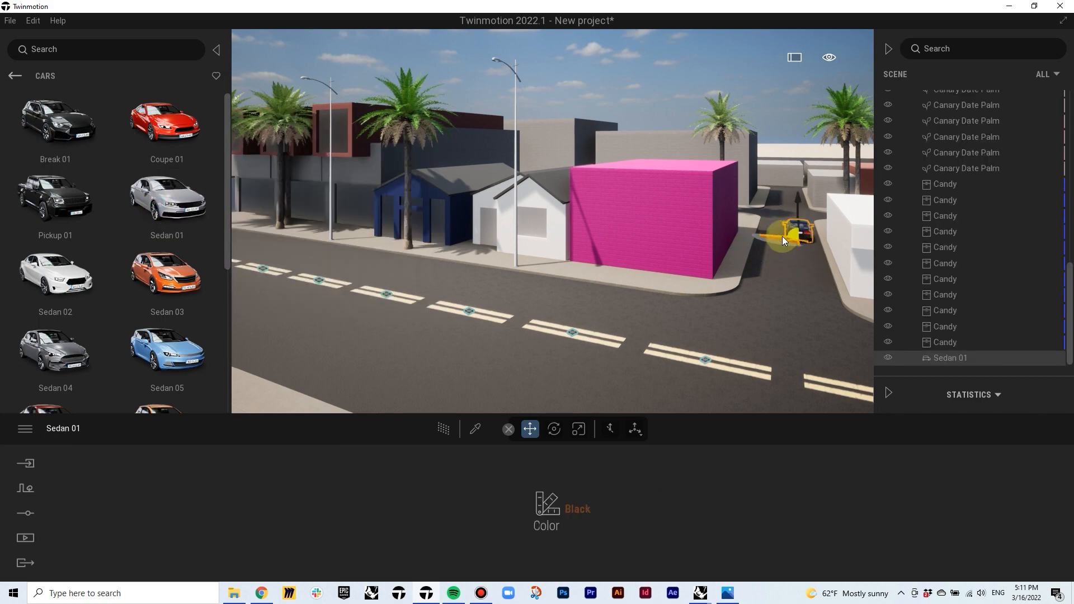
Place a Suv 01 on the main road and park it along the curb in front of the white house
key("alt+Tab")
key("alt+Tab")
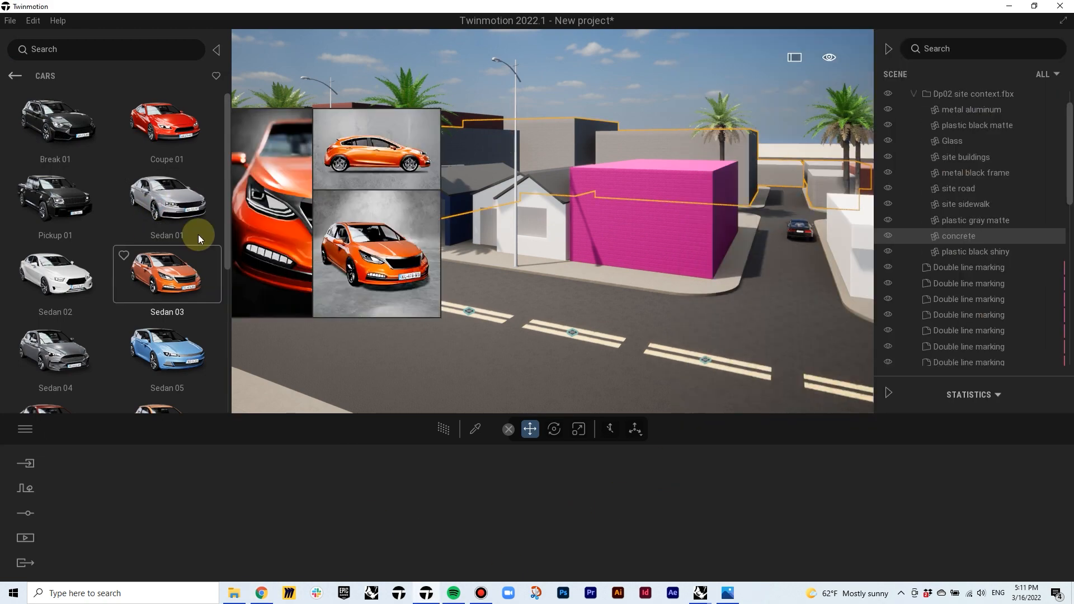
scroll(198, 234, "down", 3)
left_click_drag(167, 285, 478, 300)
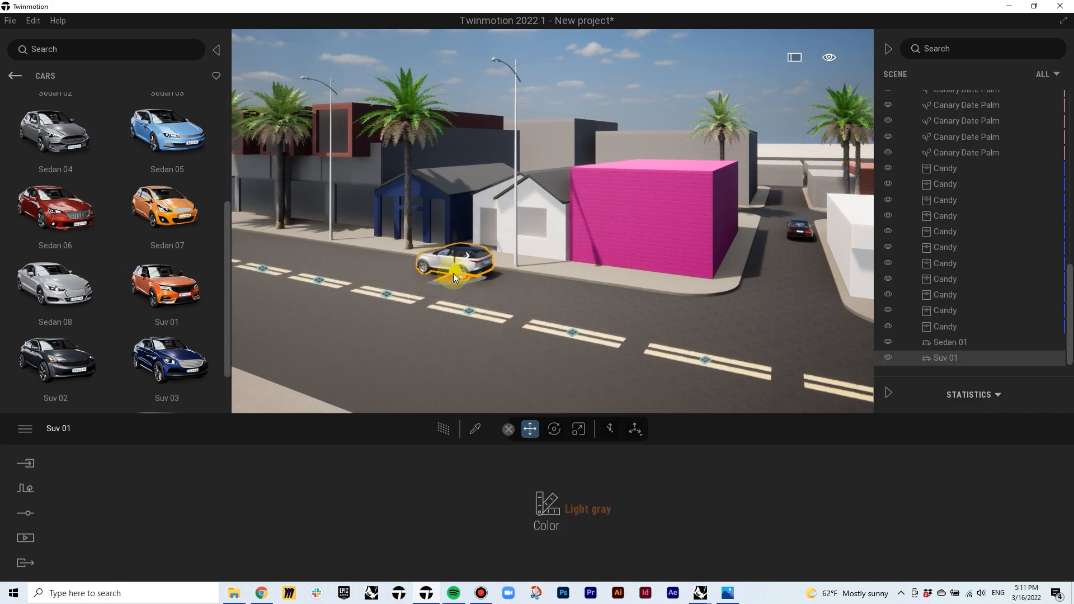
middle_click_drag(454, 274, 788, 277, "shift")
left_click_drag(660, 267, 666, 270)
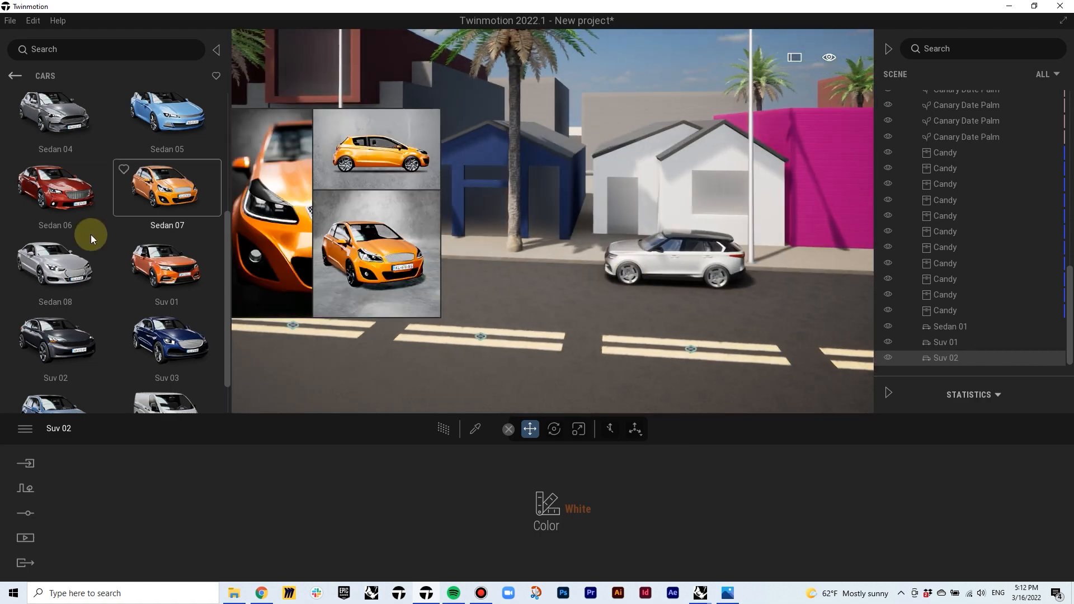
Place a Suv 02 along the main road's curb in front of the dark blue house
left_click_drag(56, 336, 445, 260)
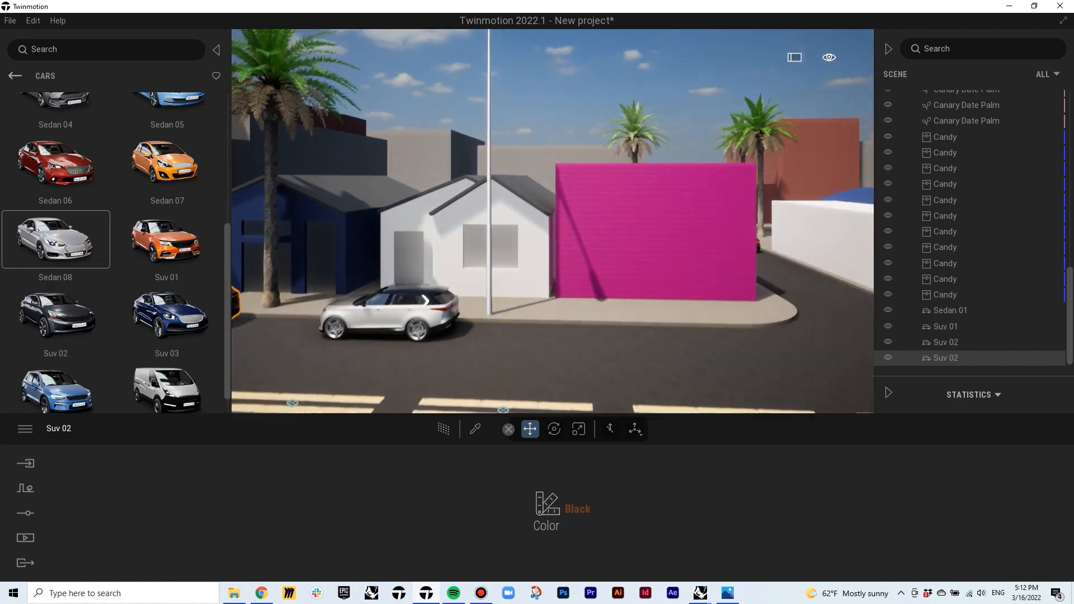
key("s")
key("d")
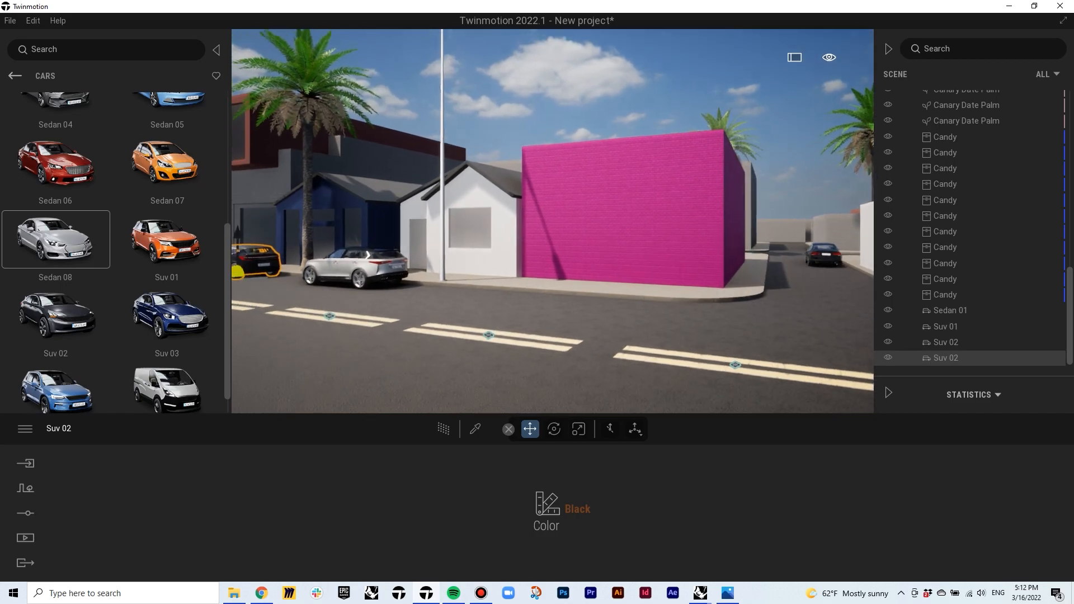
mouse_move(530, 297)
right_mouse_down()
mouse_move(529, 276)
mouse_move(530, 298)
right_mouse_up()
key("d")
key("s")
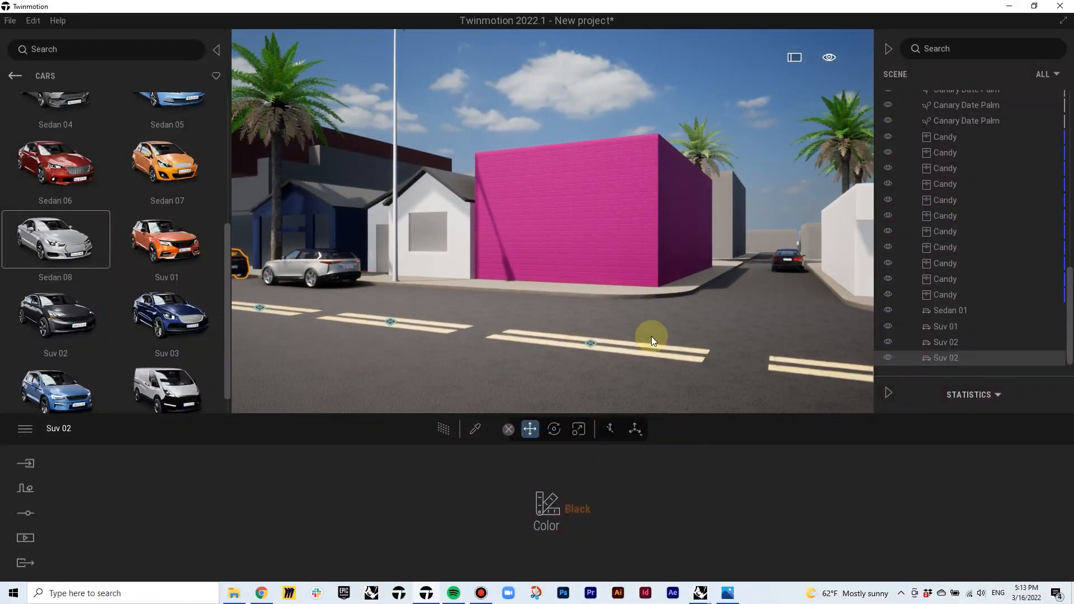
left_click(650, 337)
key("ctrl+z")
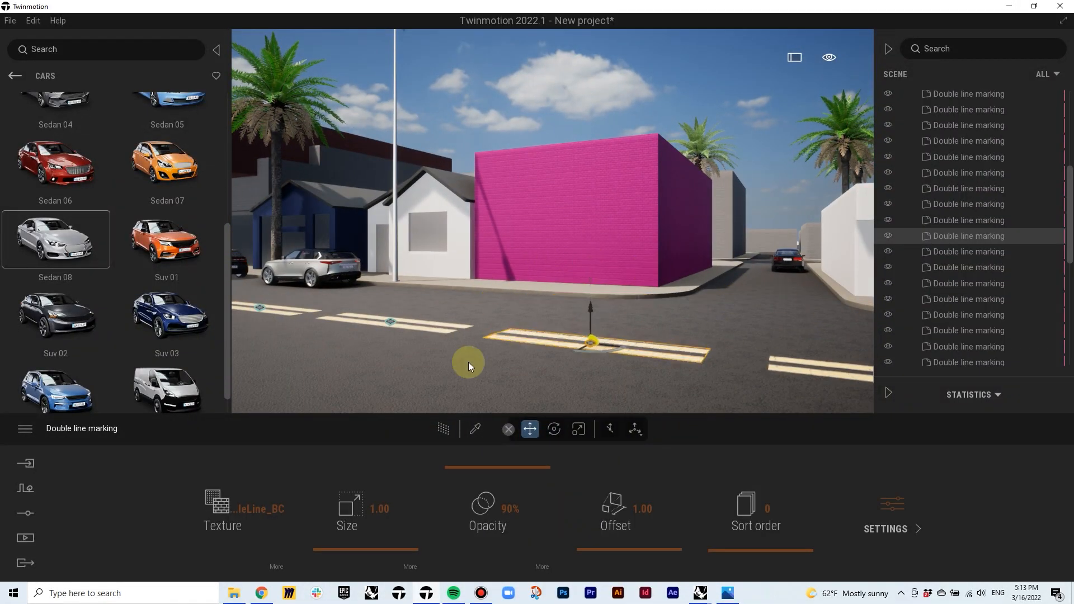
Preview the street with the path tracer, and replace the white house's Plaster coating 02 with the Base context concrete material
key("r")
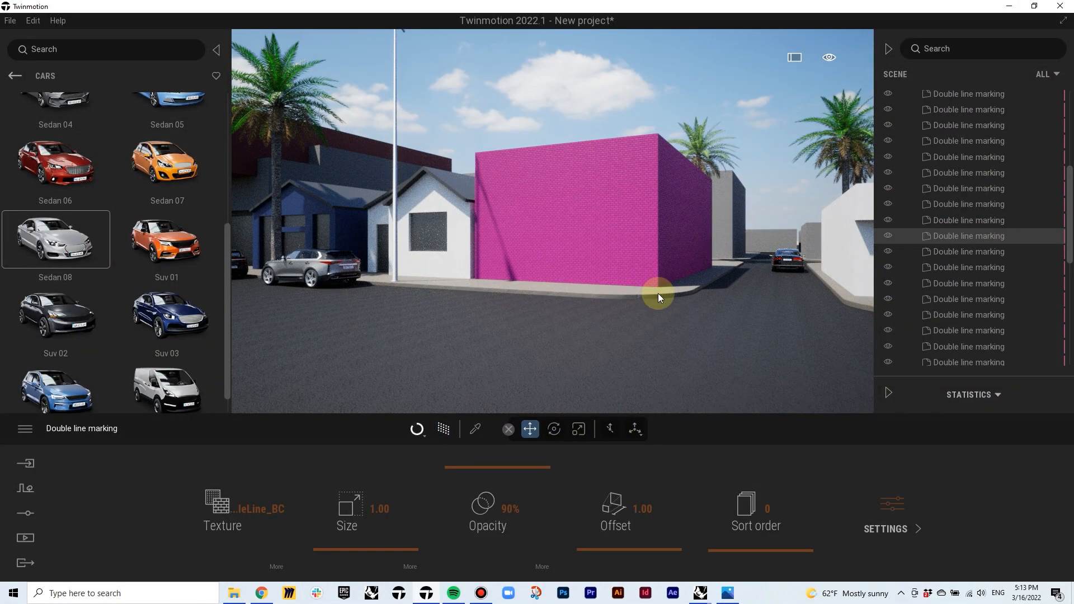
left_click(475, 429)
left_click(456, 248)
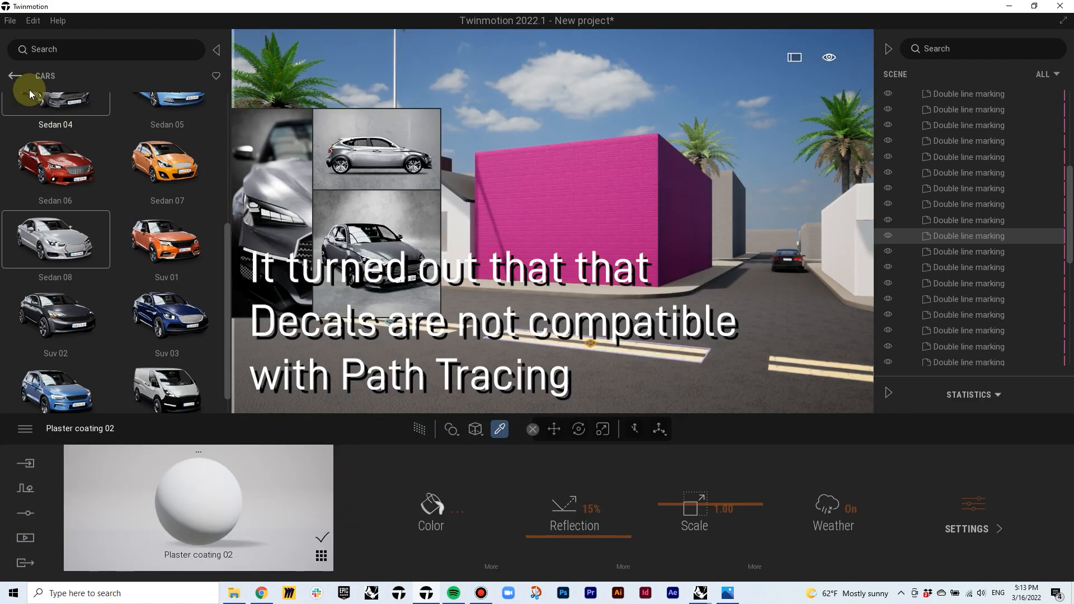
left_click(27, 90)
left_click(149, 149)
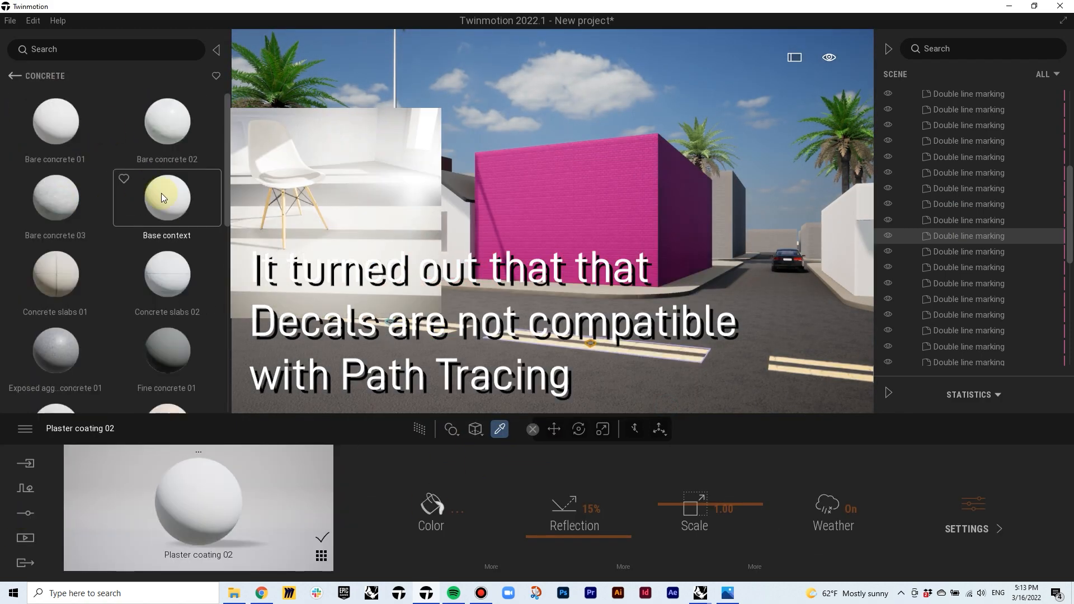
left_click(439, 503)
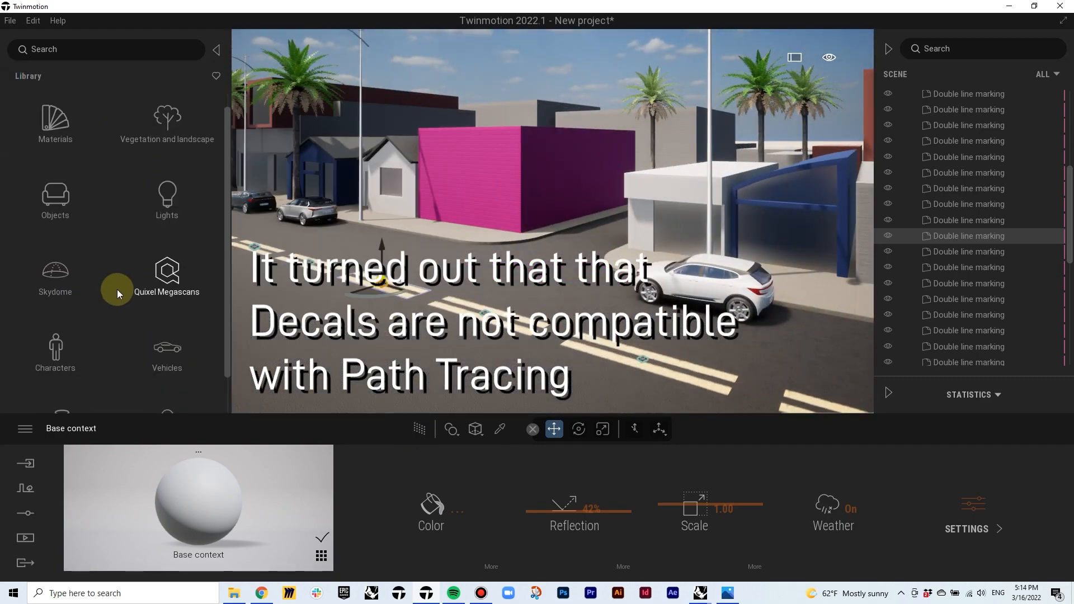
Place a US-style crossing decal from the library on the main road near the intersection
left_click(56, 135)
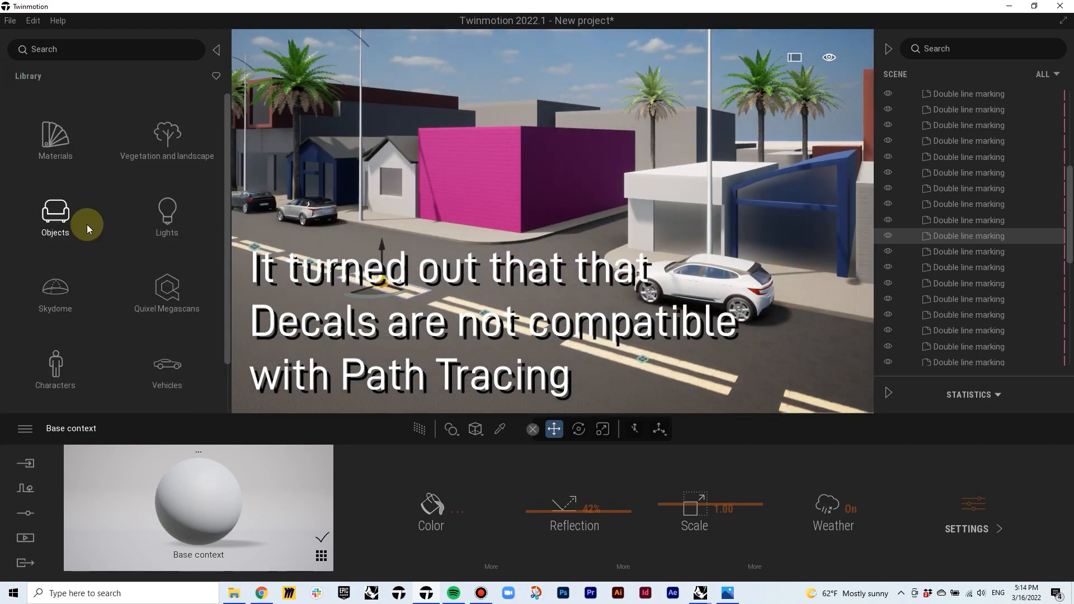
left_click(87, 228)
left_click(147, 280)
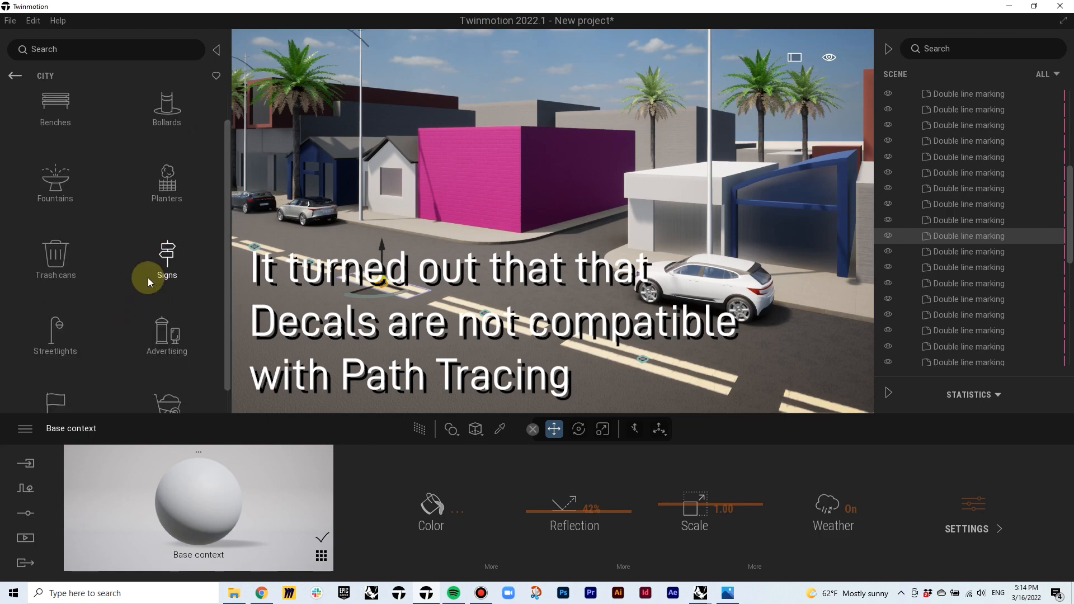
left_click(15, 79)
left_click(79, 142)
left_click_drag(477, 289, 476, 251)
Toggle the path tracer on and off to check whether the crossing decal renders
left_click(443, 432)
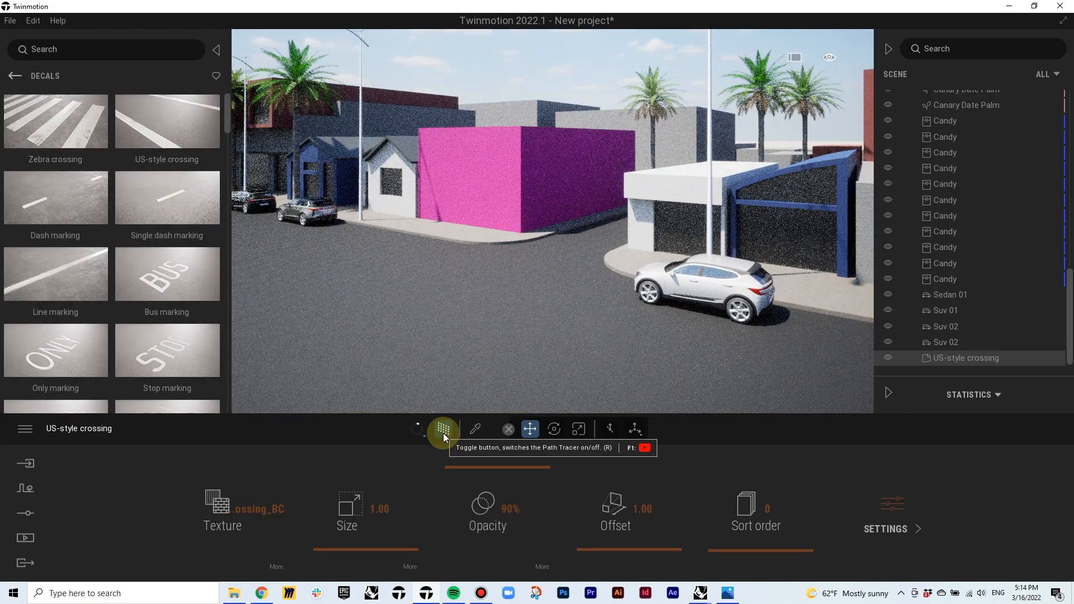
left_click(443, 433)
left_click(443, 429)
left_click(443, 429)
left_click(480, 593)
left_click(1004, 294)
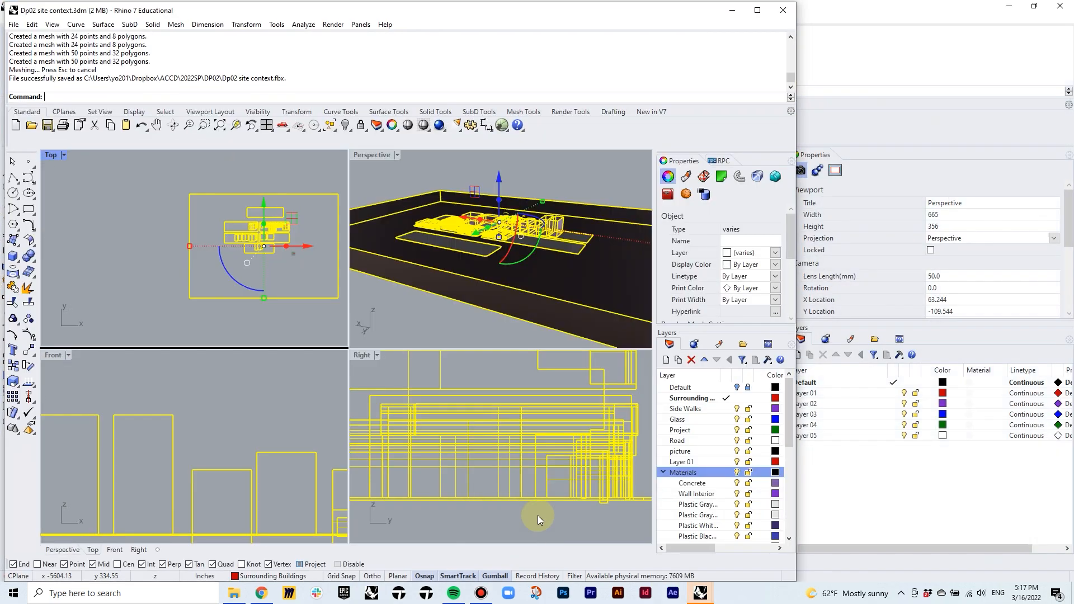
Switch to the Dp02 site context model in Rhino, maximize its Top viewport, and show the Google Maps street reference beside it
left_click(332, 257)
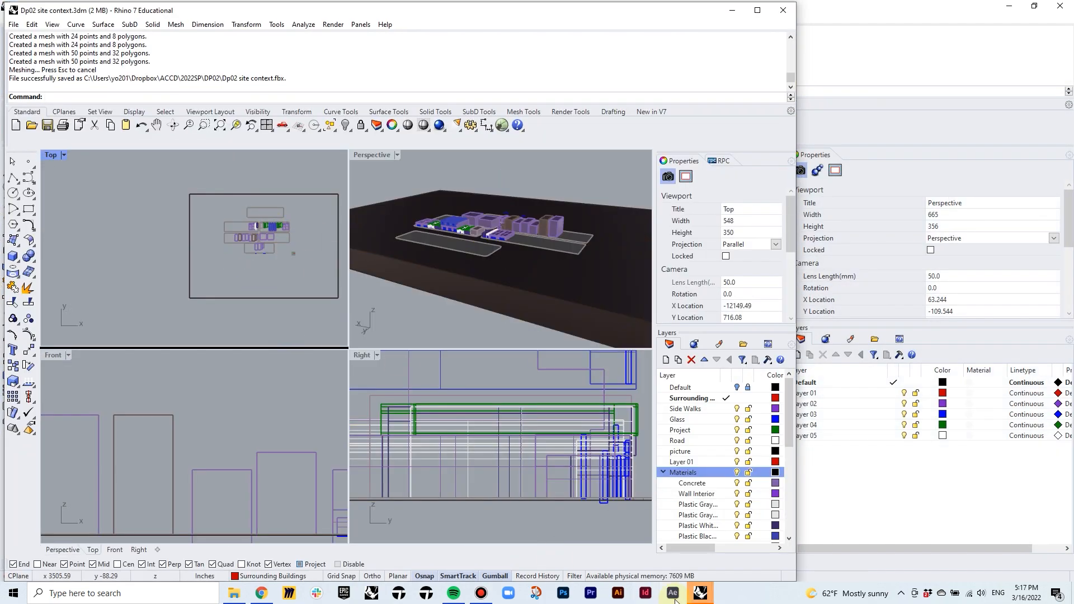
left_click(700, 592)
left_click(703, 594)
left_click(742, 507)
left_click(371, 593)
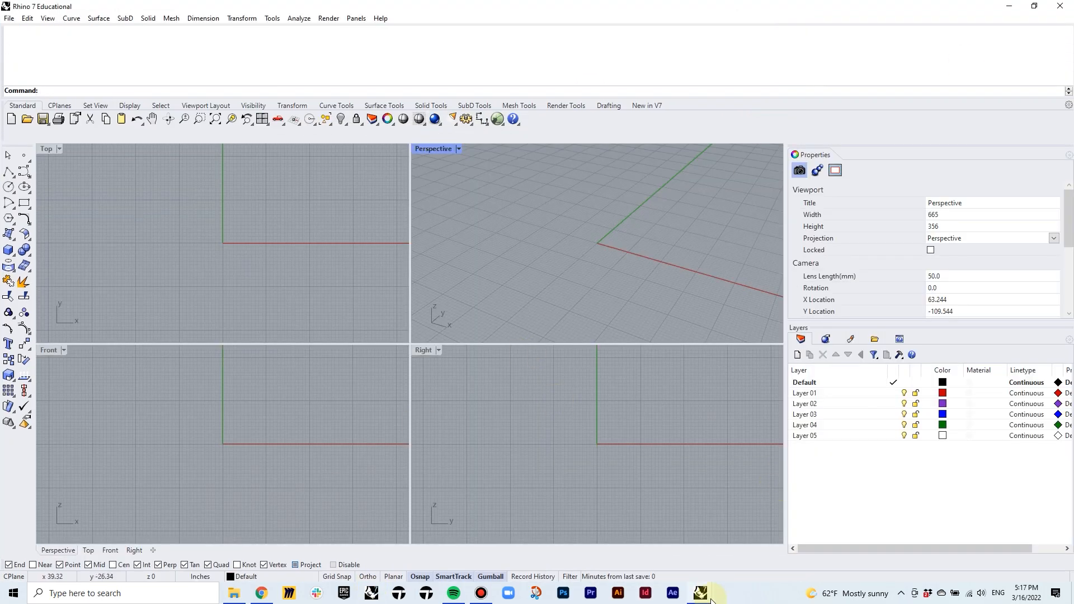
left_click(701, 592)
left_click(625, 549)
double_click(51, 155)
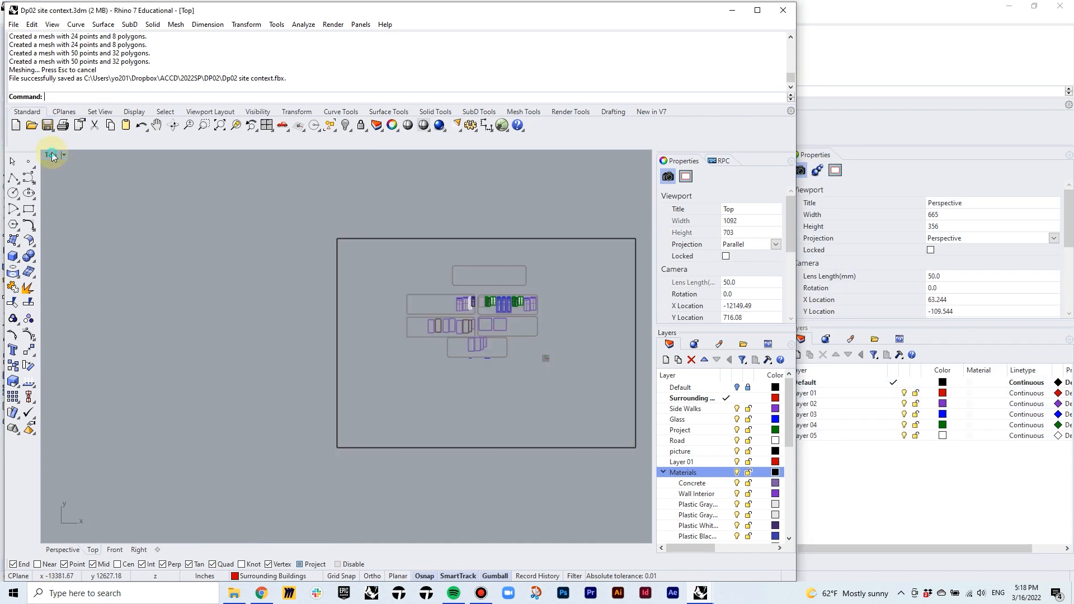
scroll(412, 303, "up", 6)
left_click(262, 592)
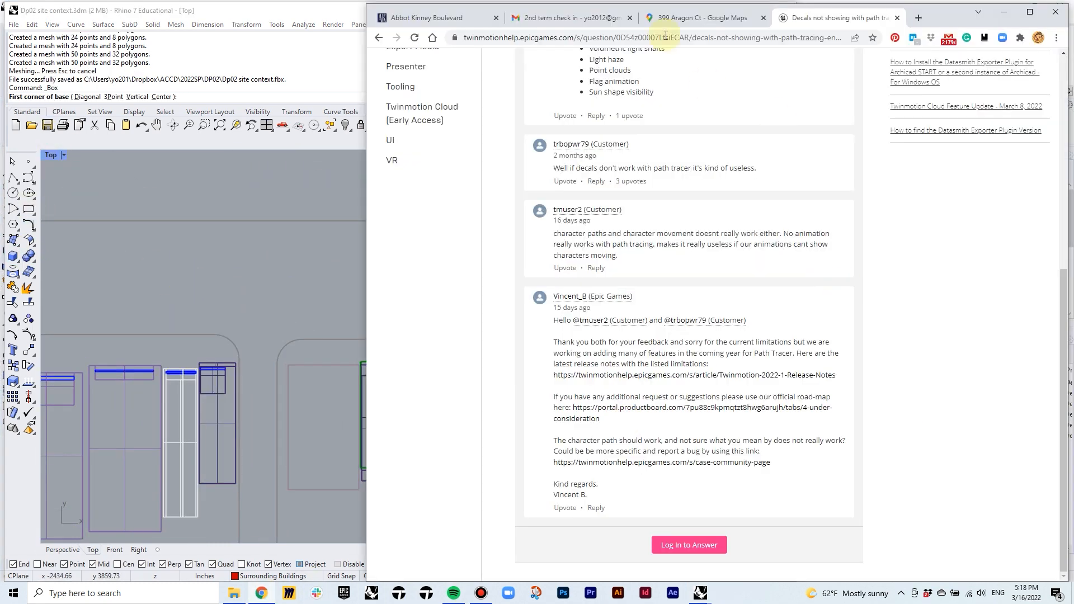
left_click(682, 17)
left_click(28, 208)
right_click_drag(47, 268, 180, 317)
scroll(179, 317, "down", 2)
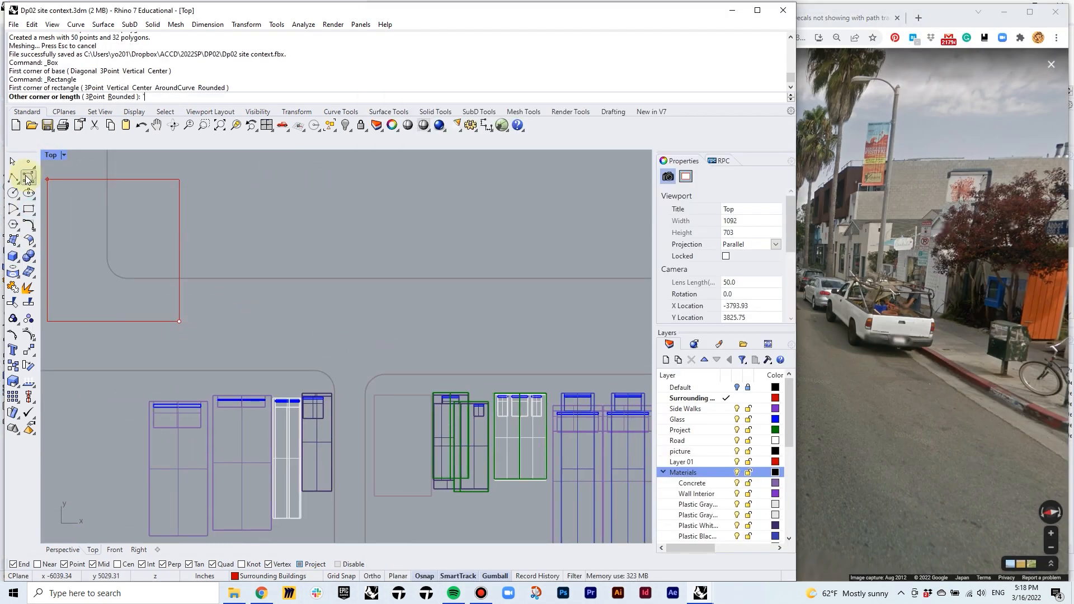
Draw a center-line curve along the main road with a short S-shaped jog near the side-street intersection
left_click(28, 177)
left_click(186, 323)
scroll(475, 322, "up", 10)
left_click(283, 323, "shift")
left_click(298, 323, "shift")
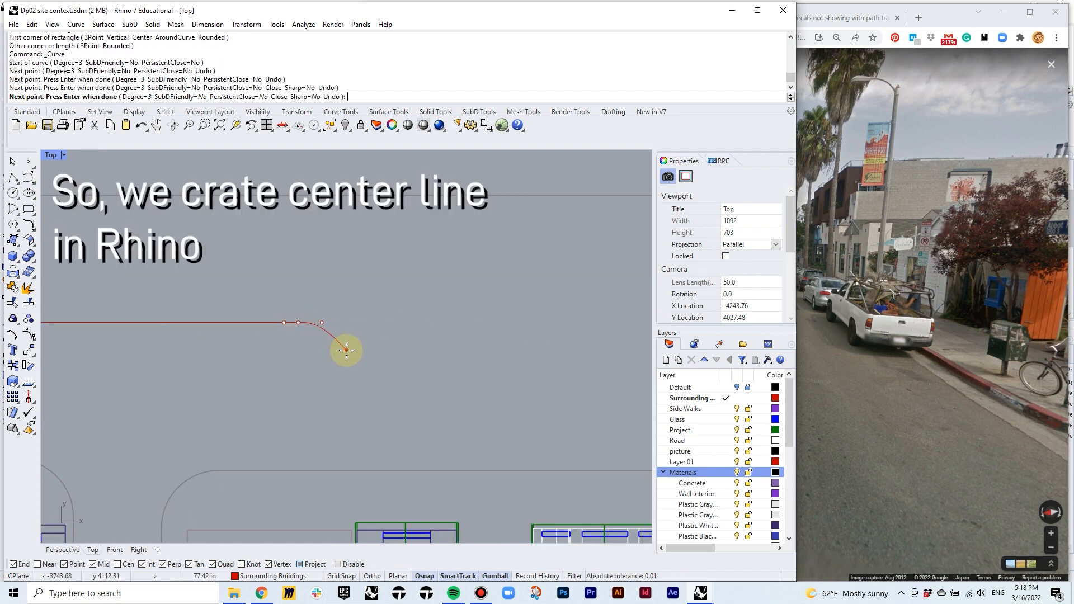
left_click(501, 348, "shift")
scroll(604, 346, "down", 18)
right_click_drag(604, 346, 389, 340)
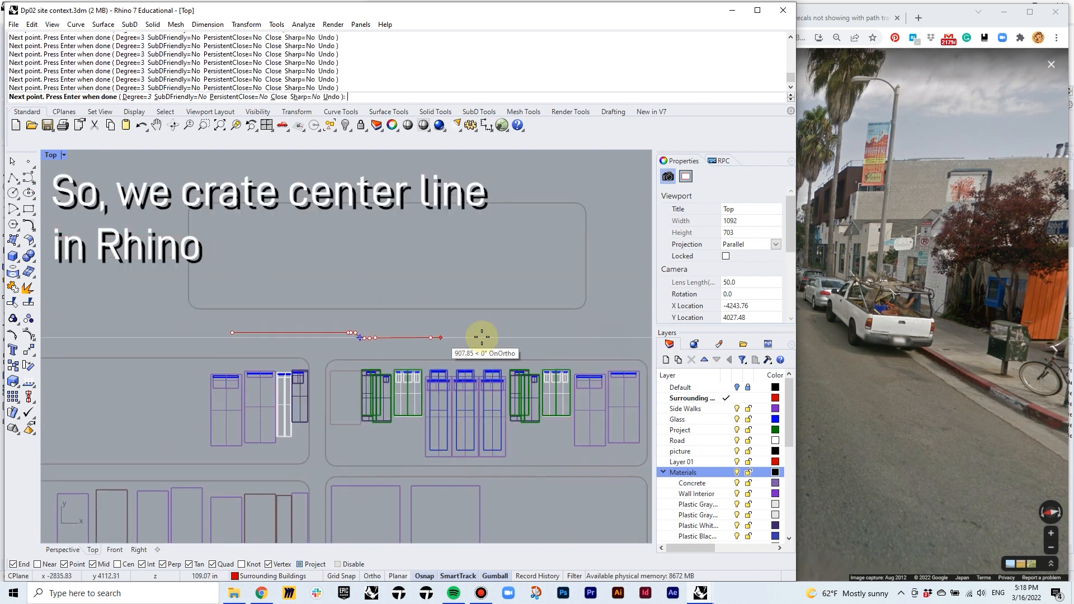
left_click(597, 339)
key("Return")
Turn the center-line curve into a slab with an offset distance of 4 and a height of 10 inches
left_click(306, 334)
scroll(306, 334, "up", 9)
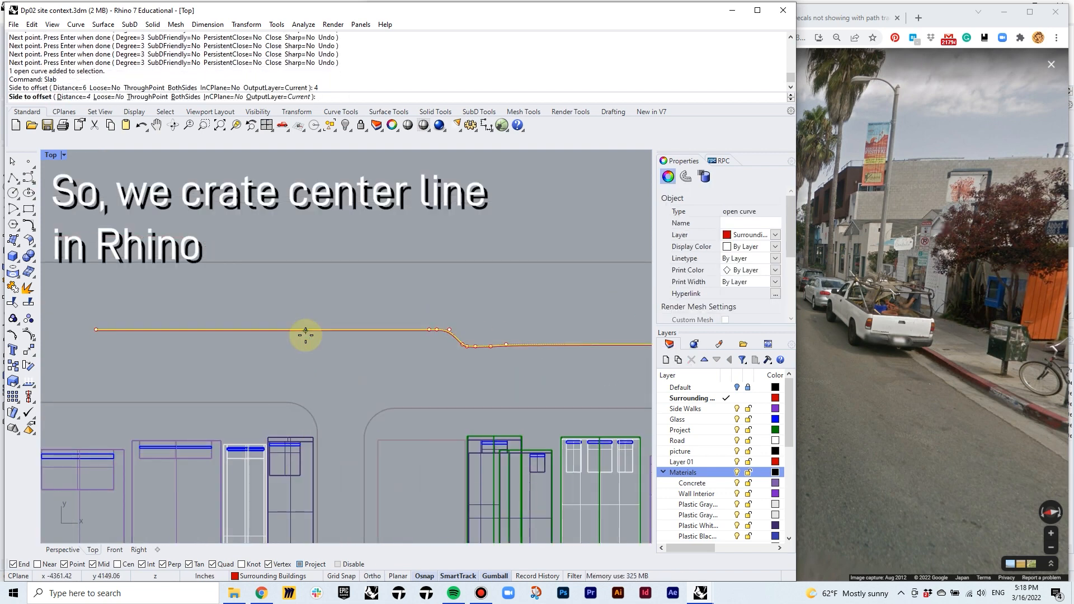
type("10")
key("Return")
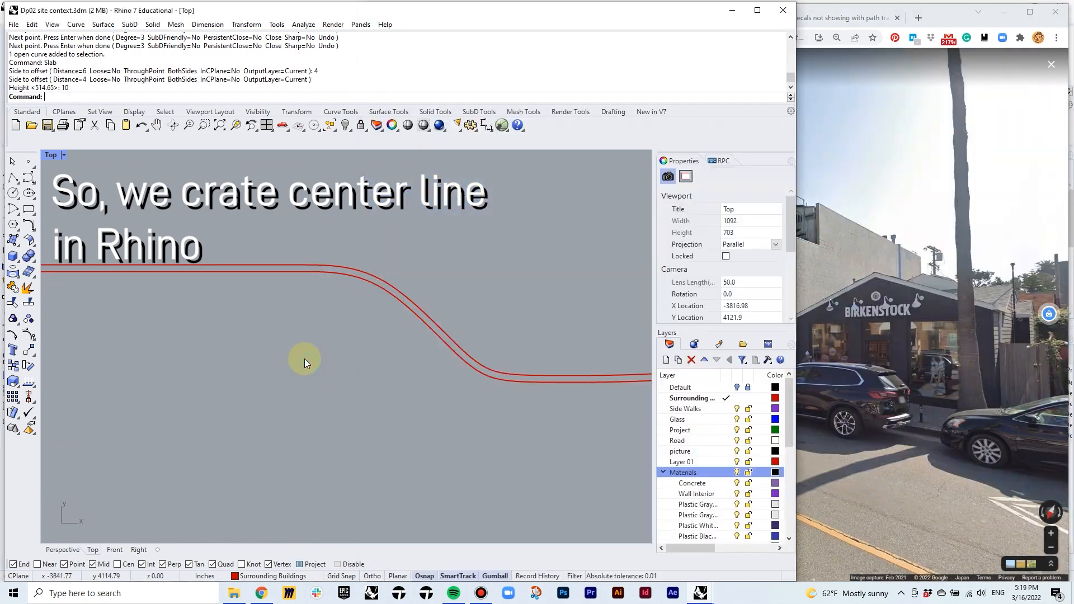
Add a straight box stripe 10 inches high parallel to the curved center line, and copy it to the line's other side
left_click(13, 256)
left_click(358, 345)
right_click_drag(421, 344, 140, 334)
scroll(393, 335, "up", 9)
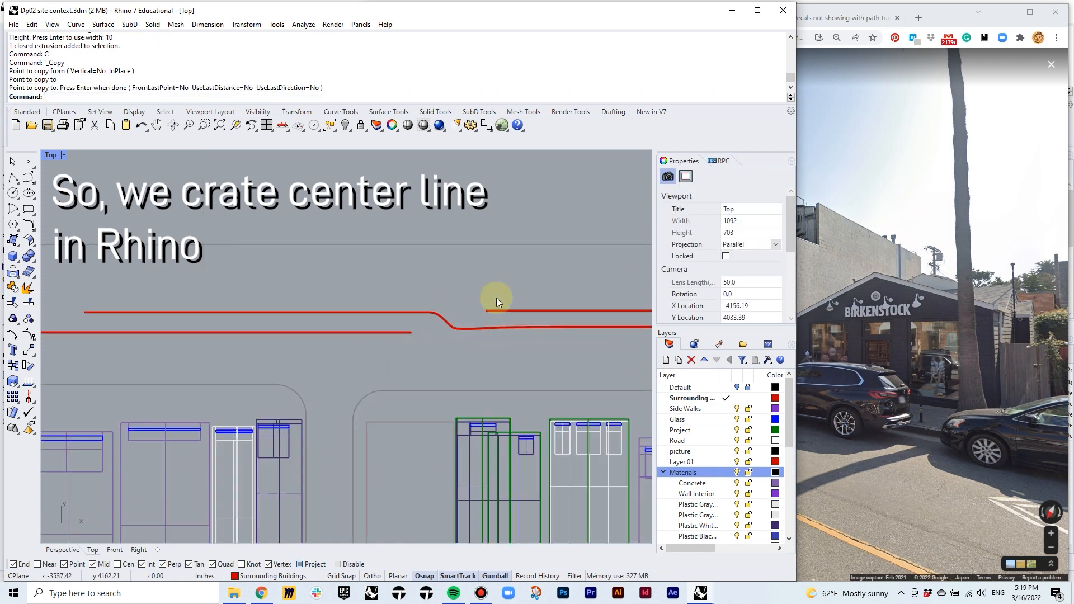
Move the center-line curve and the three stripe solids to the Site_Park layer
scroll(683, 472, "down", 10)
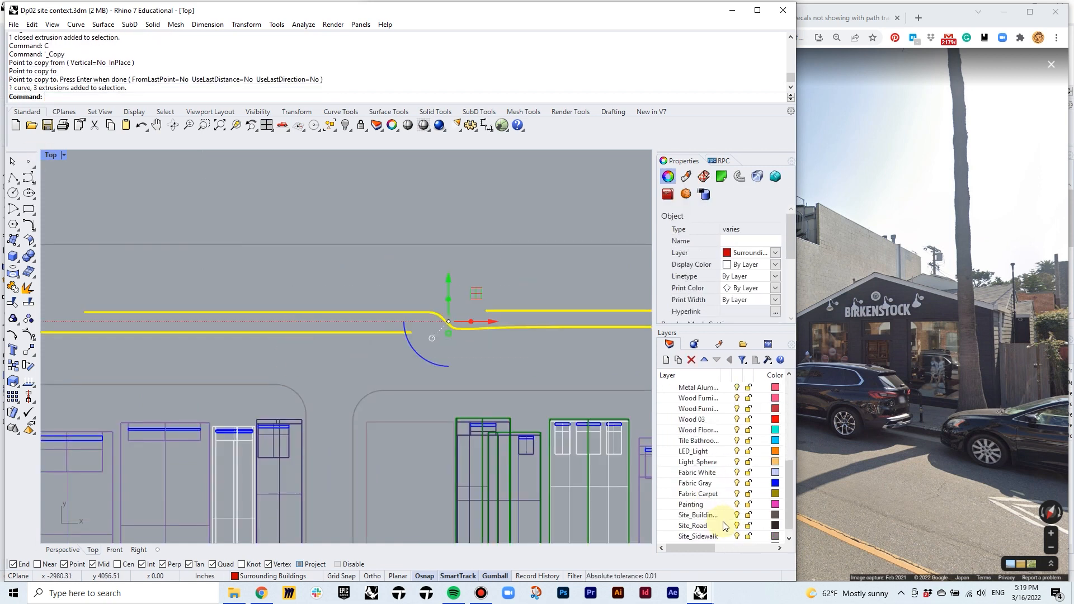
right_click(700, 538)
left_click(739, 446)
Return to the four-viewport layout and export the selected site model as Dp02 site context FBX, replacing the existing file
double_click(51, 155)
scroll(246, 504, "down", 3)
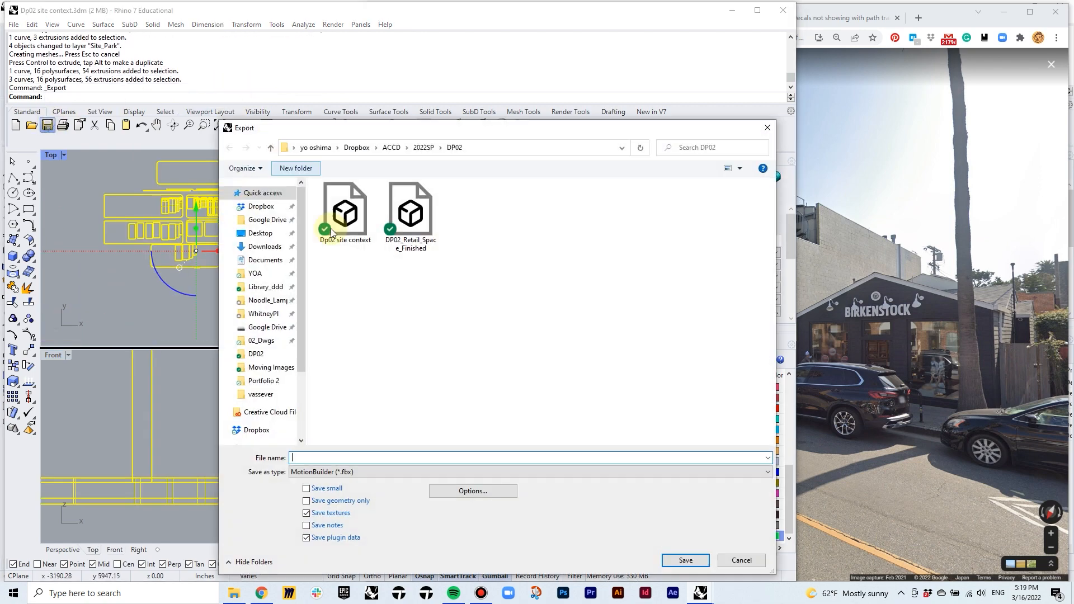
left_click(685, 560)
left_click(484, 386)
left_click(446, 312)
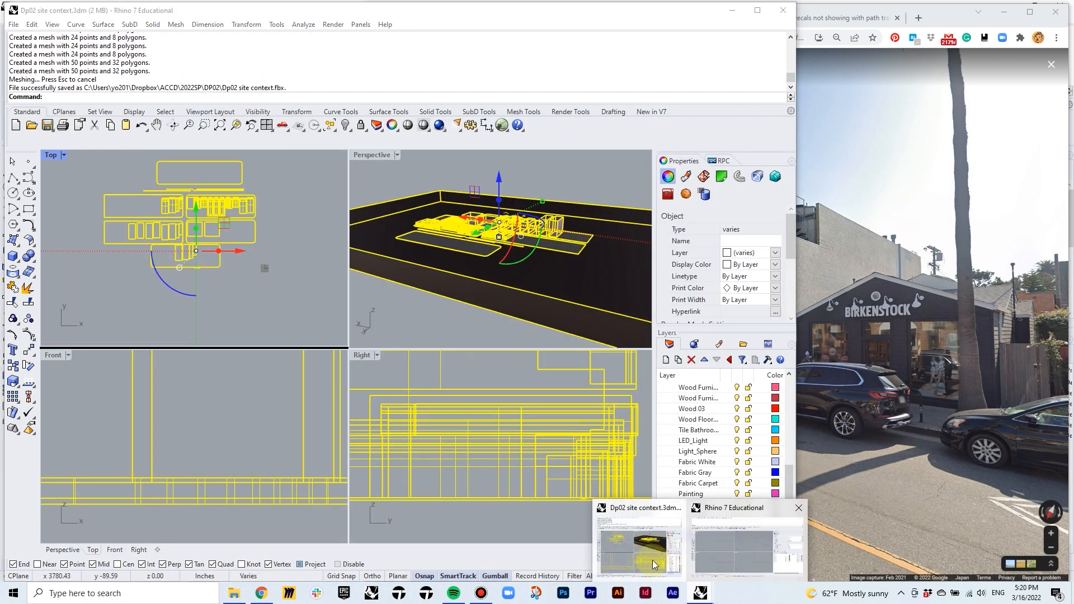
Launch Twinmotion, inspect the road markings in Street View while it loads, and open the DP02_site project
left_click(426, 594)
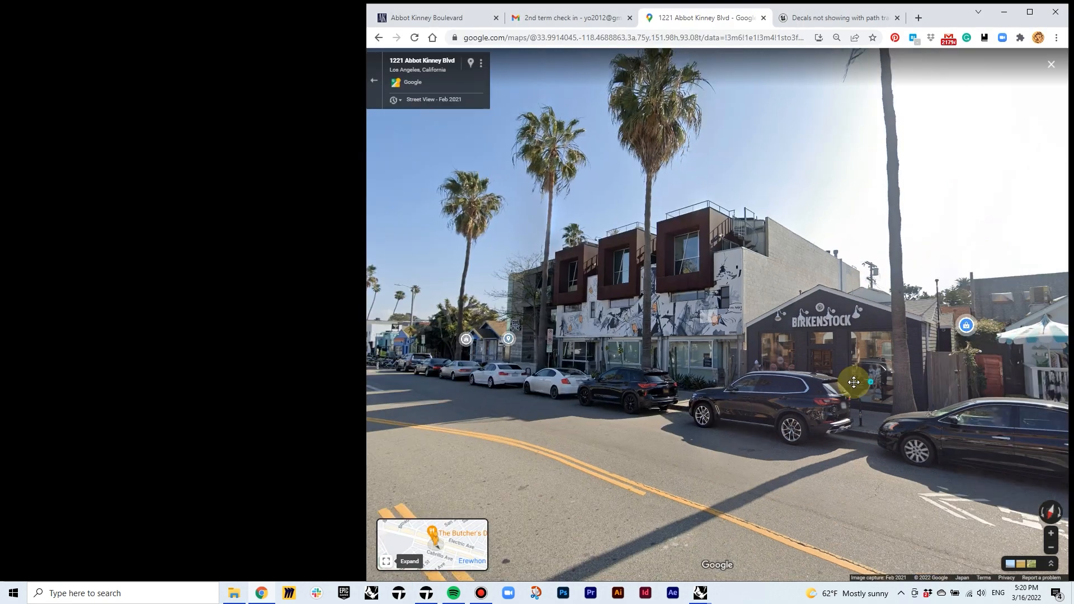
left_click(679, 336)
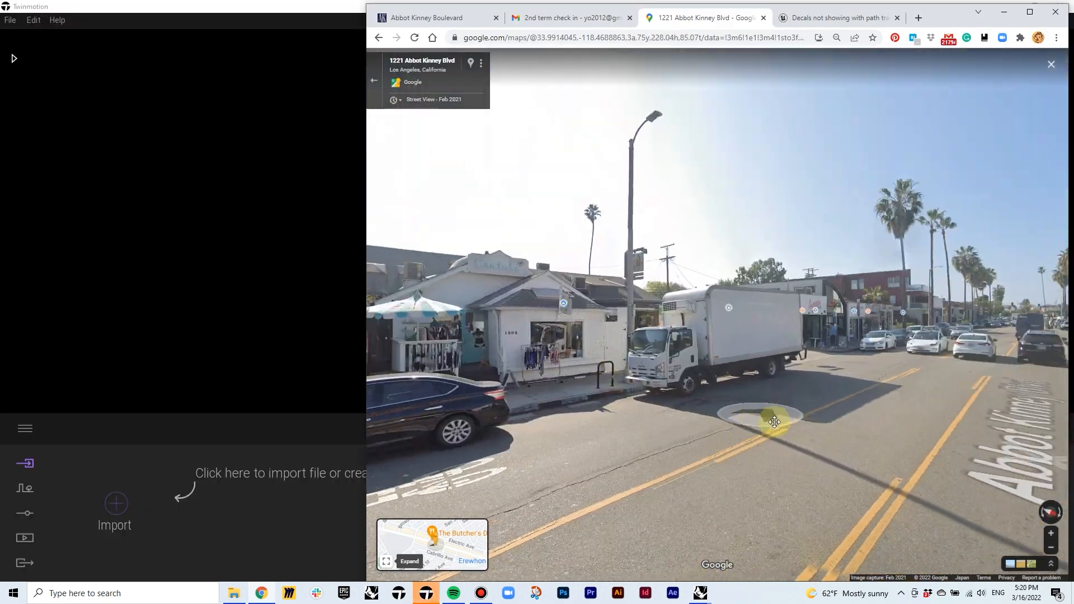
left_click_drag(774, 422, 425, 235)
left_click(253, 25)
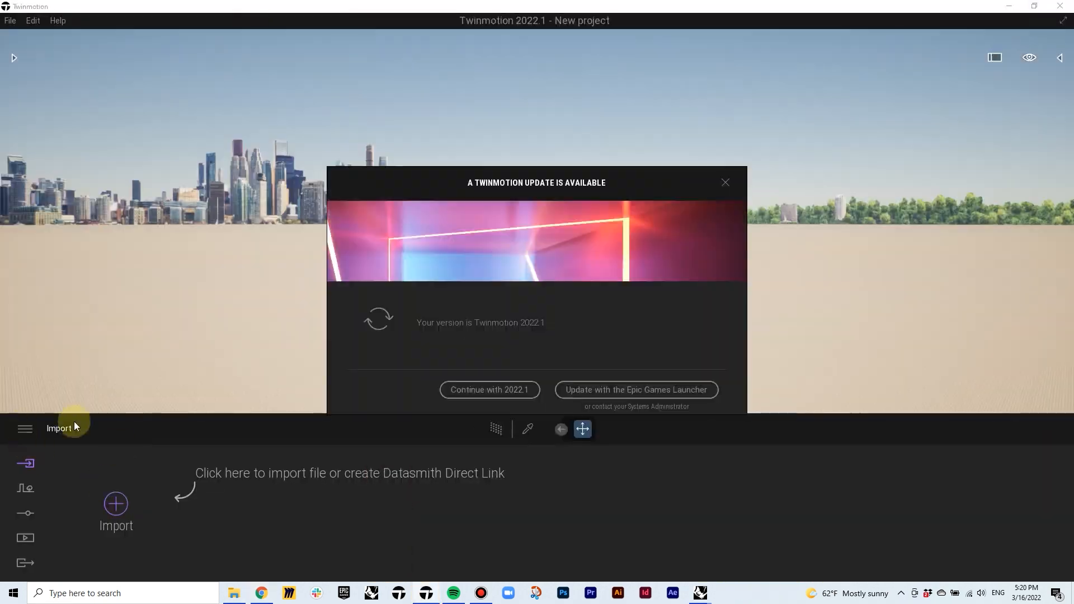
left_click(25, 428)
left_click(42, 203)
left_click(193, 130)
left_click(578, 352)
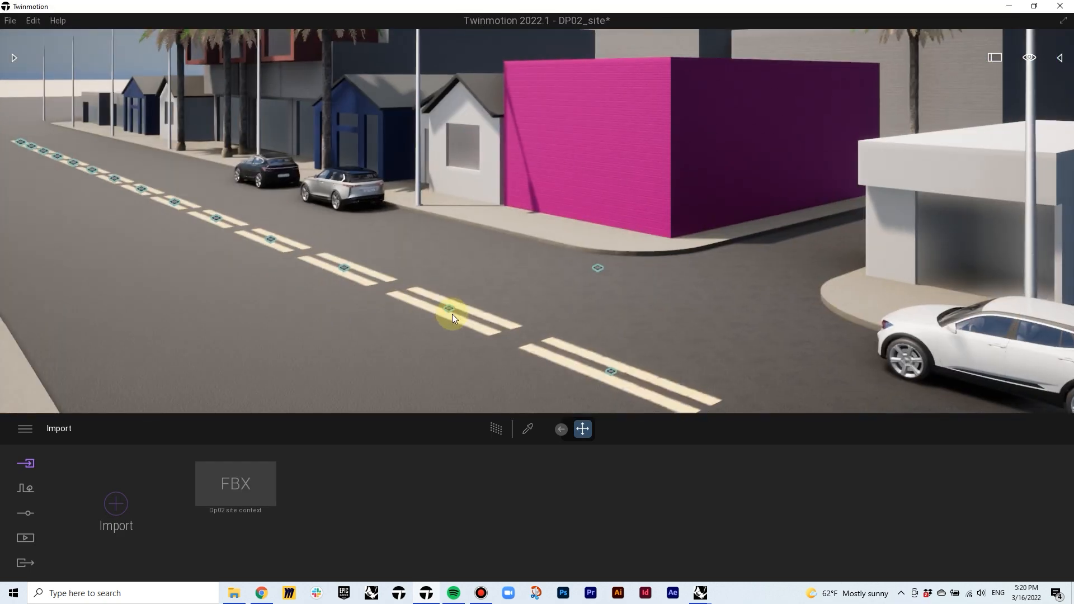
Delete all the Double line marking decals from the main road
left_click(451, 311)
left_click(1057, 61)
left_click(965, 113)
scroll(965, 179, "down", 3)
left_click(958, 244, "shift")
key("Delete")
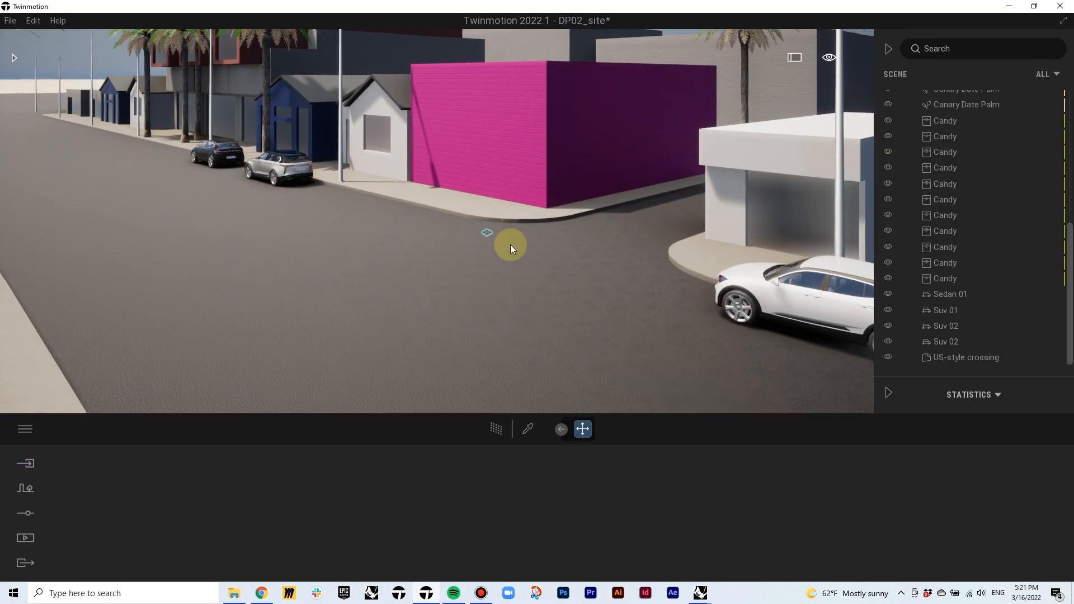
Clear the selection and reimport the Dp02 site context FBX to bring in the modeled center lines
left_click(510, 244)
left_click(25, 463)
left_click(242, 454)
Switch back to the Dp02 site context model in Rhino, select the center-line solids, and create meshes from them
left_click(700, 592)
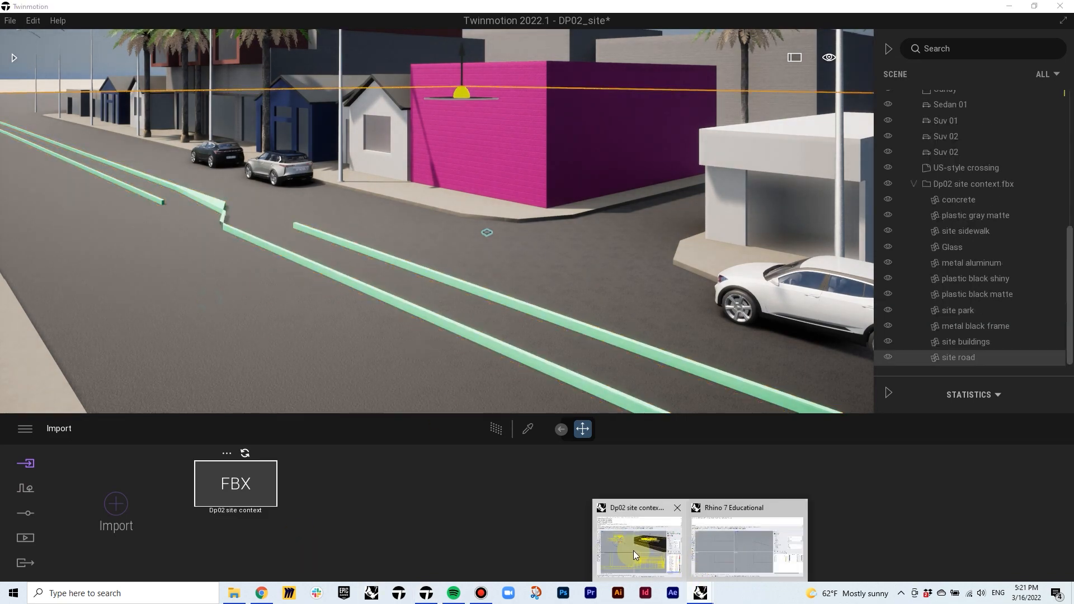
left_click(634, 539)
left_click_drag(233, 217, 140, 251)
key("Return")
key("Return")
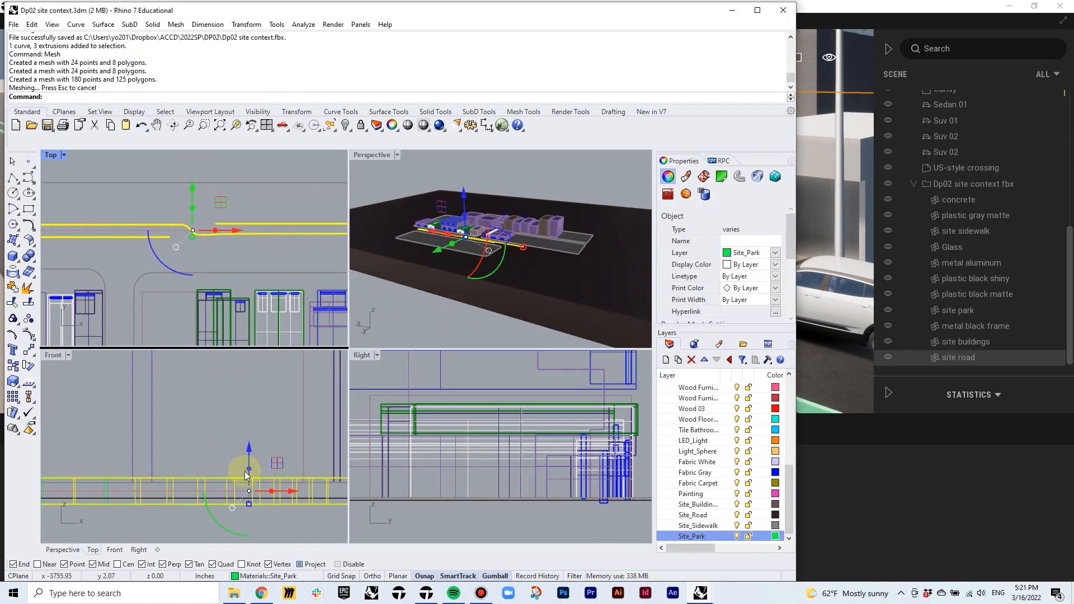
Try to lower the center-line objects in the Front viewport, and undo the move
left_click_drag(245, 469, 245, 488)
scroll(289, 475, "up", 5)
left_click(280, 468)
left_click(289, 480)
scroll(294, 472, "down", 10)
key("ctrl+z")
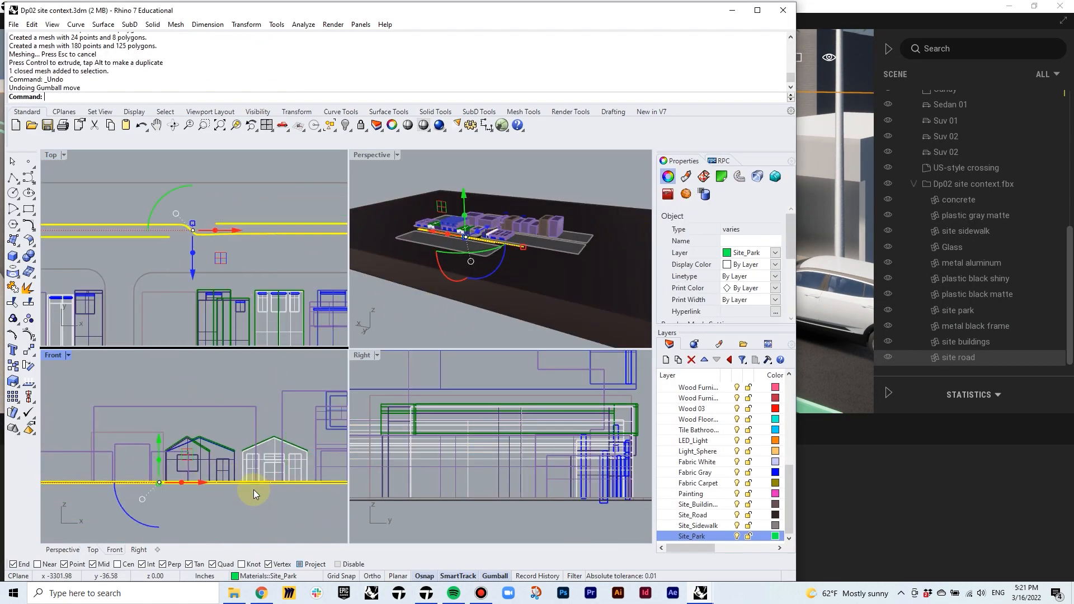
Reselect all the center-line solids and meshes and lower them in the Front viewport so they barely rise above the road
scroll(168, 476, "up", 8)
left_click(133, 488)
right_click_drag(133, 488, 250, 427)
left_click(543, 284)
left_click(115, 440)
right_click_drag(114, 440, 174, 425)
left_click_drag(235, 215, 167, 251)
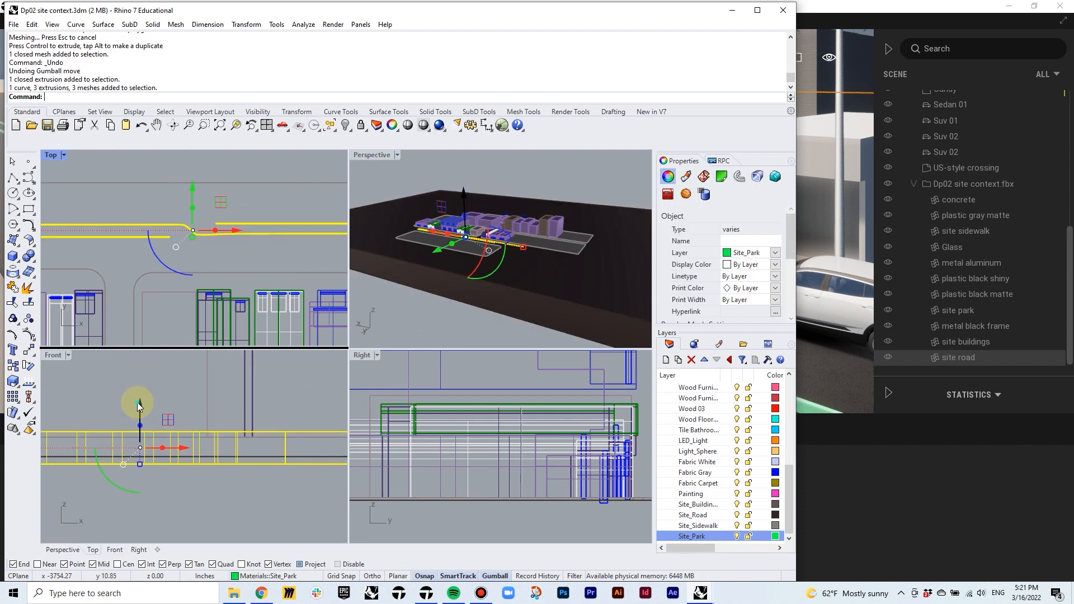
left_click(98, 382)
Delete the three original center-line extrusions, keeping only their meshes
scroll(196, 230, "up", 15)
left_click(210, 255)
left_click(235, 298)
key("Delete")
scroll(273, 254, "down", 8)
left_click(273, 254)
left_click(291, 291)
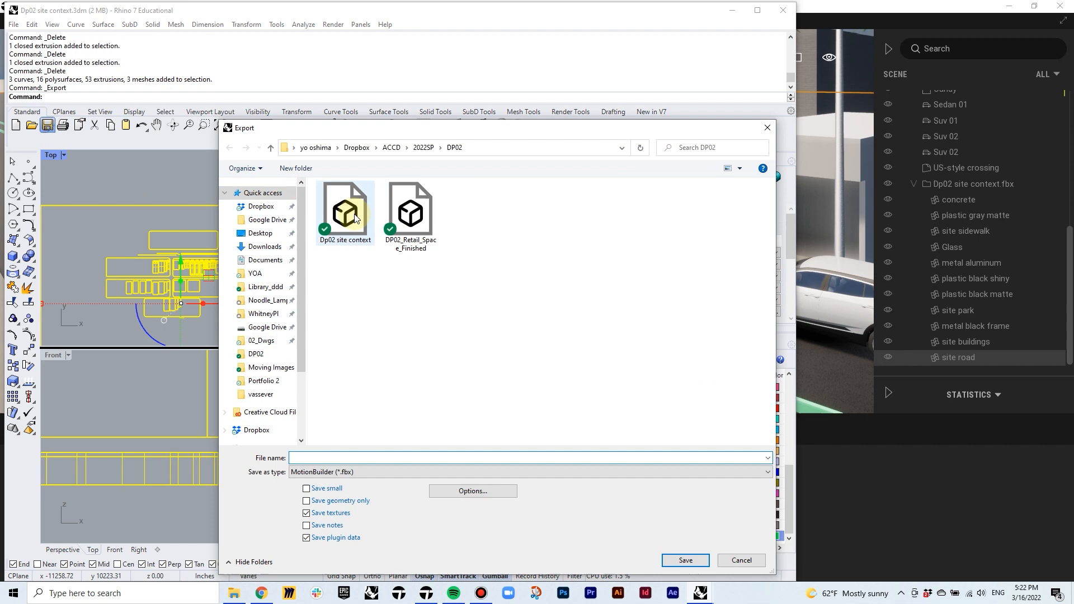
Overwrite the Dp02 site context FBX with the revised model and reimport it in Twinmotion
key("Return")
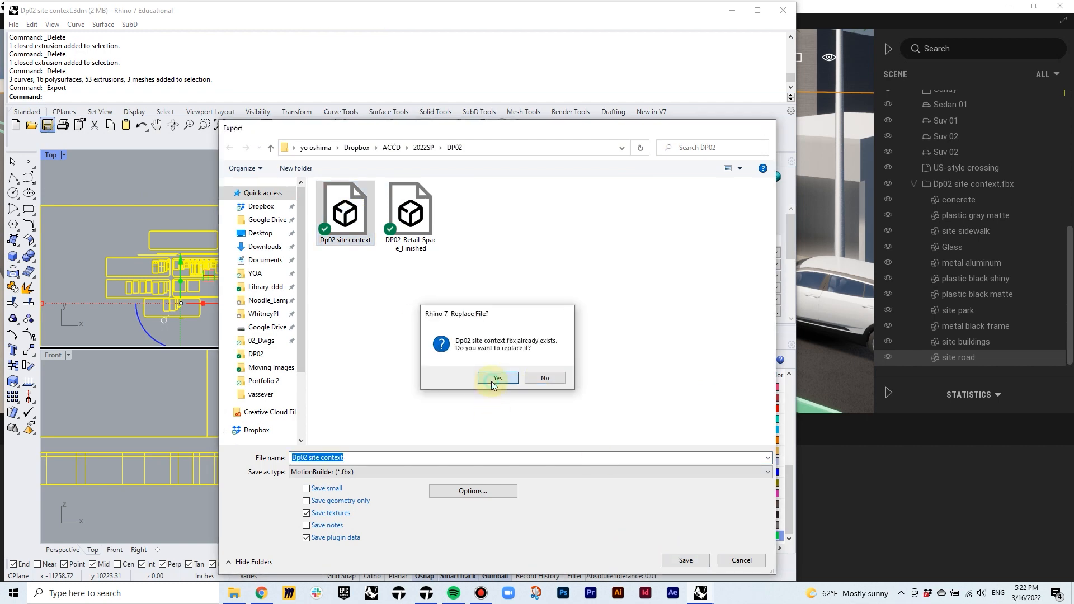
key("Return")
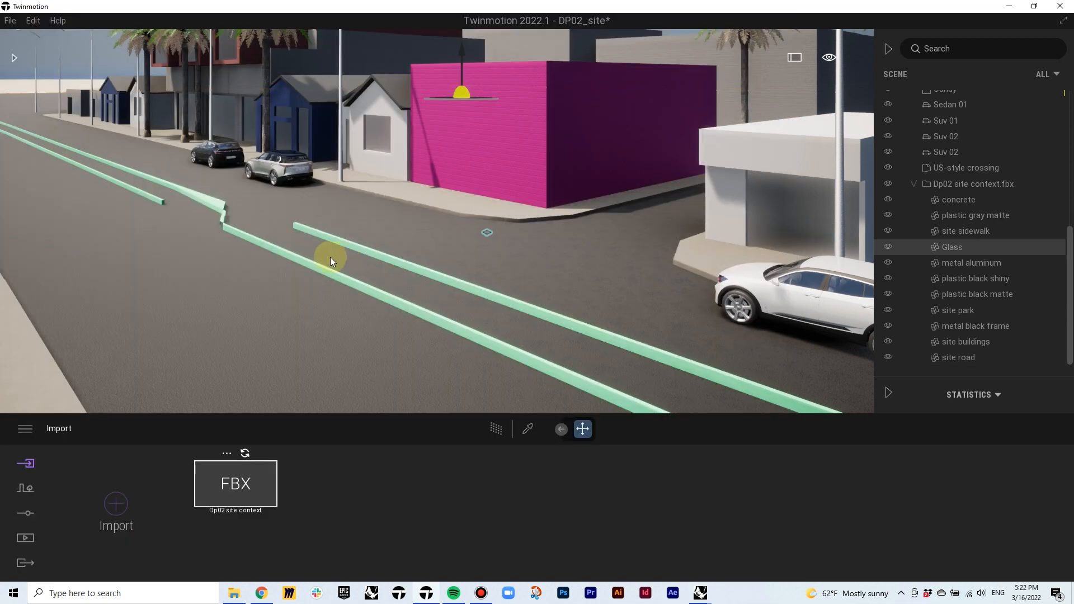
left_click(244, 453)
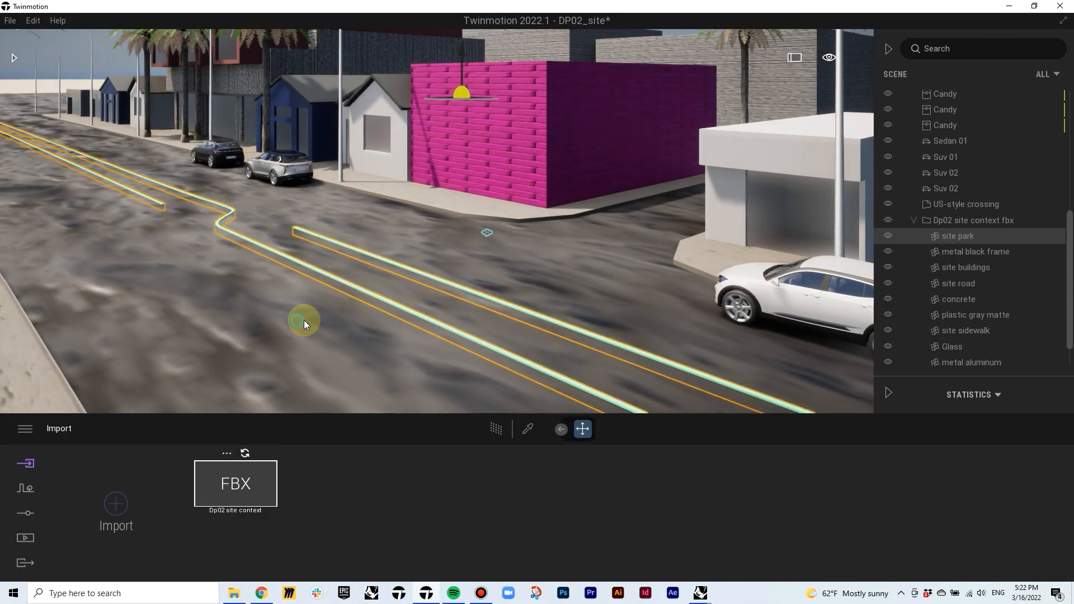
Sample the pink building's Clean brick 07 material and reapply it with box mapping to correct the brick texture
key("t")
left_click(551, 147)
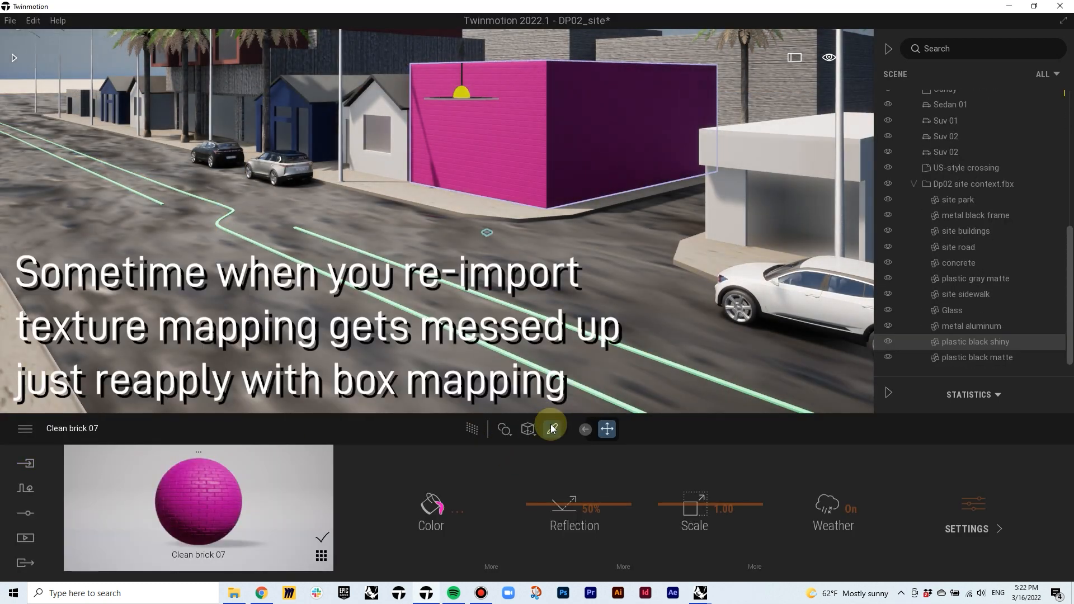
Sample the gray buildings' Swept concrete 01 material and reapply it with box mapping
left_click(462, 93)
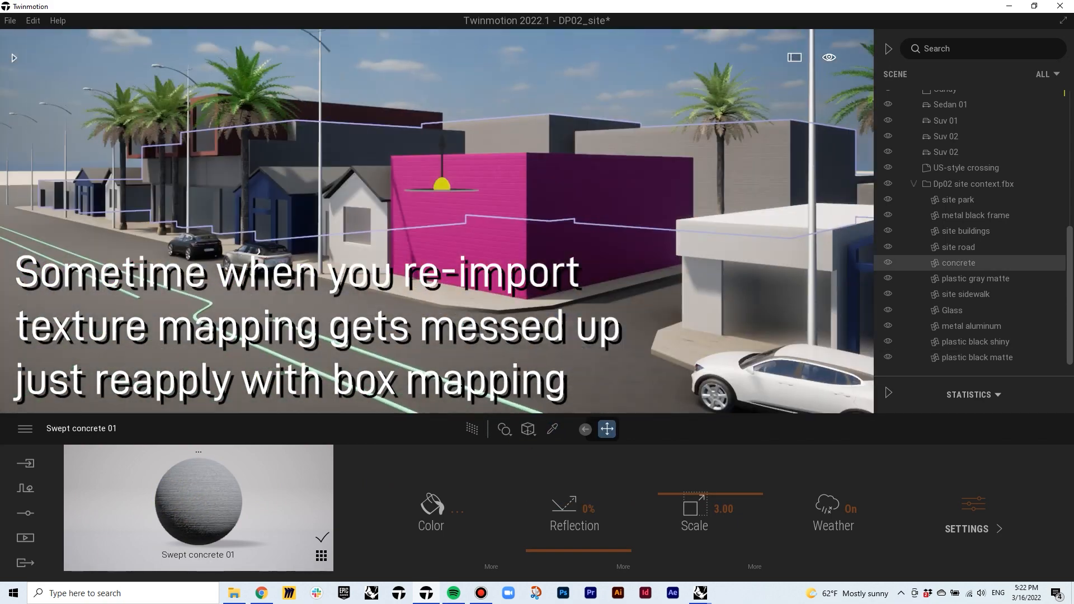
Apply the Non slip flooring 02 plastic material to the road center lines and recolor it a muted yellow
left_click(14, 58)
left_click(42, 134)
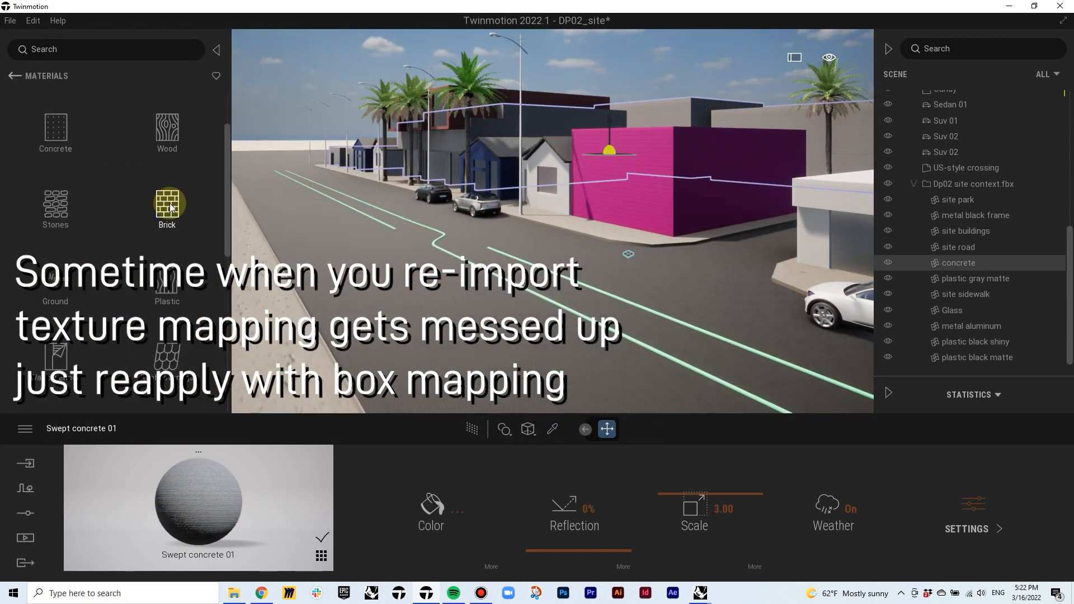
left_click(168, 201)
scroll(171, 252, "down", 3)
left_click_drag(55, 363, 503, 255)
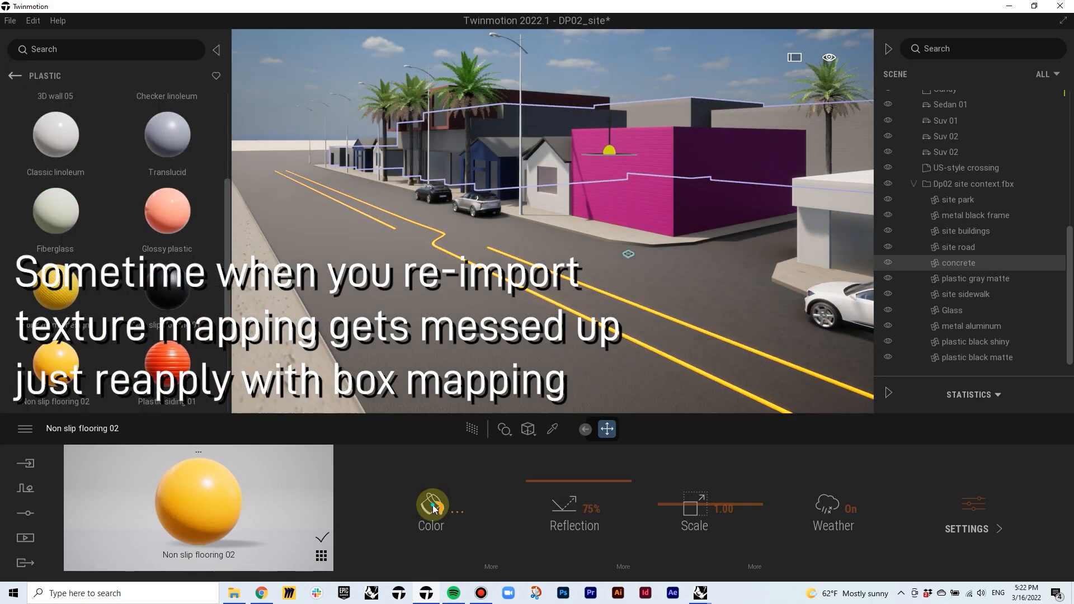
left_click(434, 509)
left_click(468, 323)
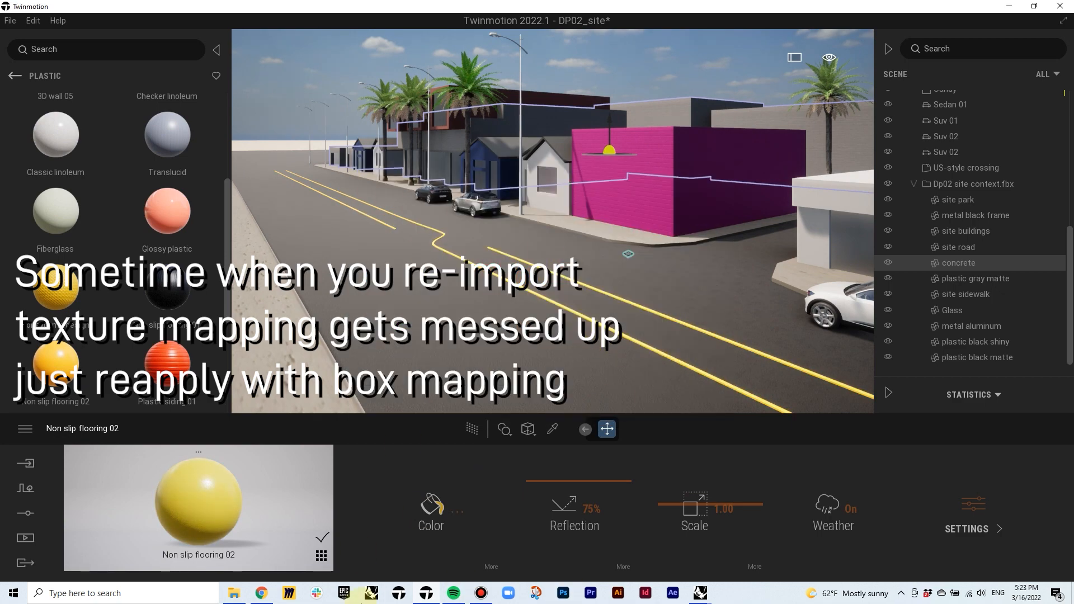
Switch to Rhino and export the whole model again, overwriting the Dp02 site context FBX
mouse_move(700, 593)
left_click(623, 532)
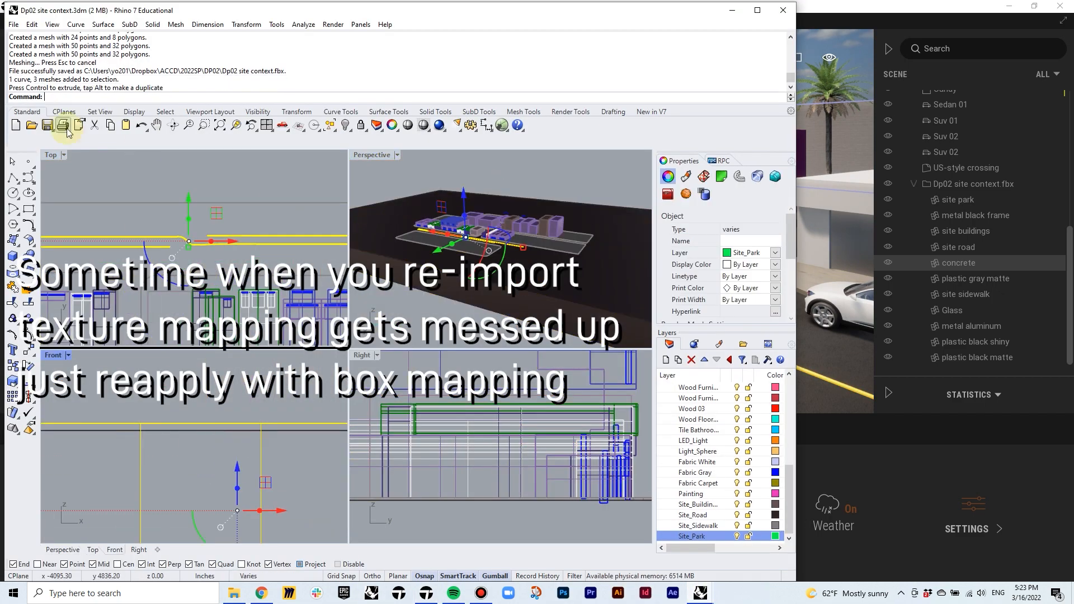
scroll(168, 252, "down", 10)
left_click_drag(252, 319, 106, 207)
right_click(48, 126)
left_click(340, 221)
left_click(685, 558)
left_click(469, 388)
left_click(441, 335)
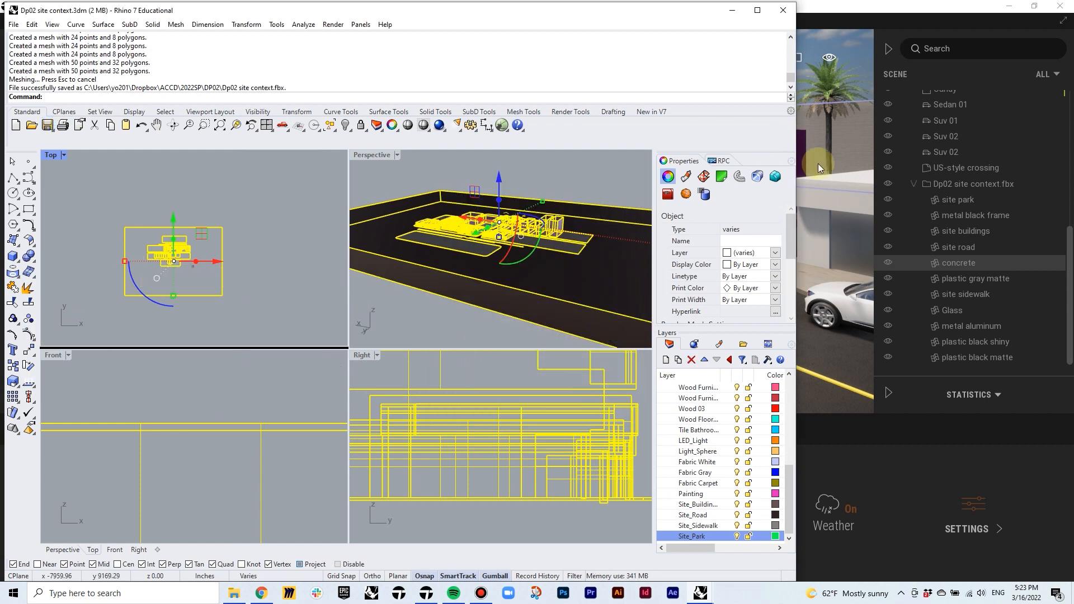
Try to reimport the Dp02 site context FBX in Twinmotion
left_click(818, 163)
left_click(31, 462)
left_click(245, 453)
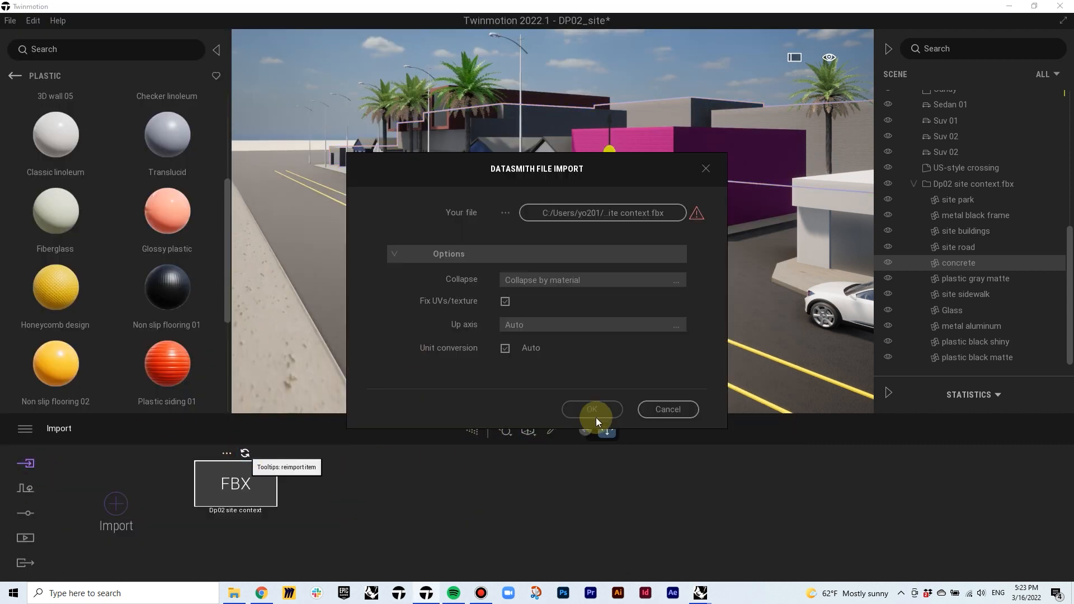
left_click(669, 409)
left_click(245, 452)
left_click(668, 409)
right_click_drag(655, 325, 625, 334)
left_click(447, 363)
left_click(246, 453)
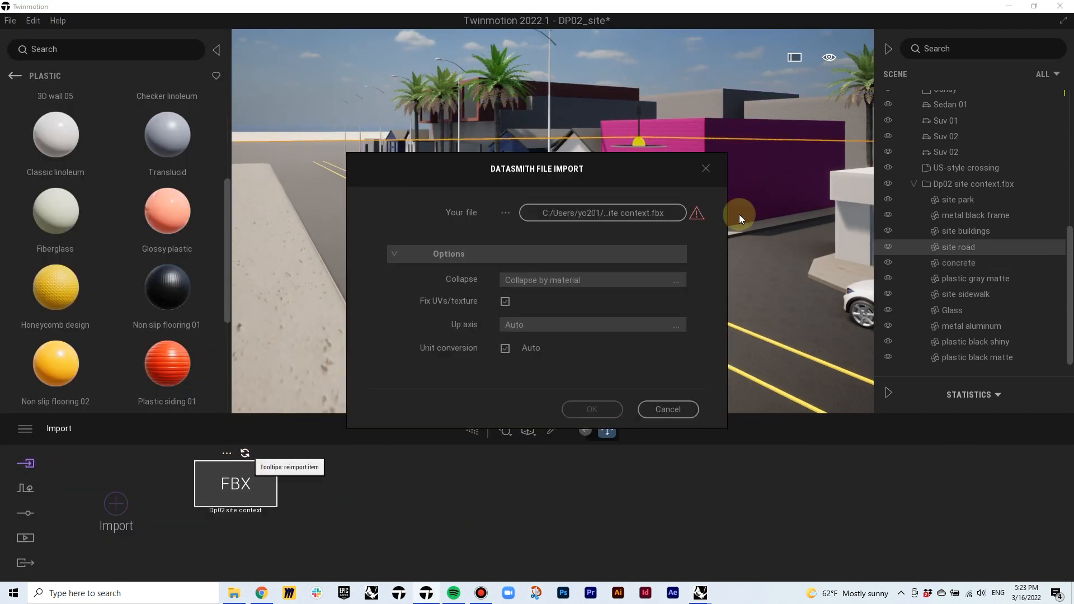
left_click(505, 213)
key("Escape")
left_click(668, 409)
Check the Rhino model and browse the DP02 folder from Twinmotion's reimport dialog for the source FBX file
mouse_move(701, 584)
left_click(641, 538)
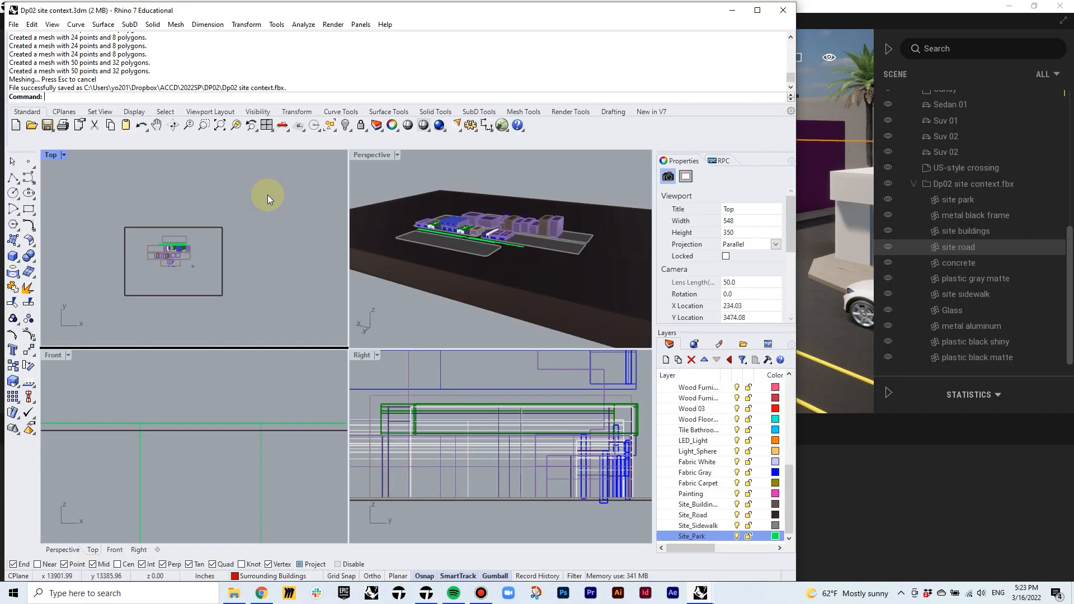
left_click(825, 137)
left_click(244, 452)
left_click(618, 216)
left_click(555, 180)
double_click(498, 232)
left_click(974, 492)
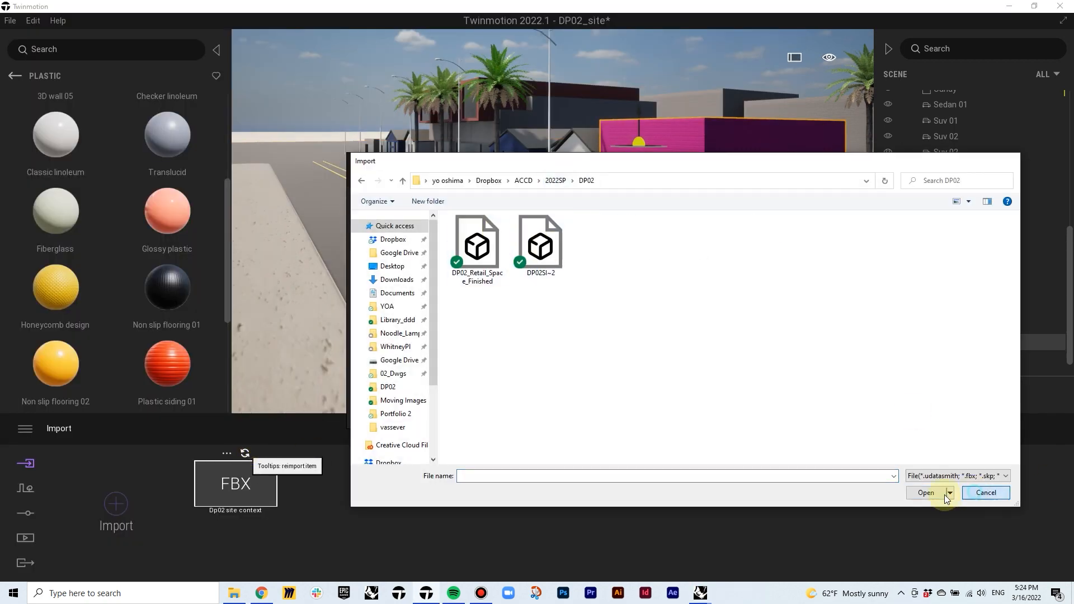
Export the entire Rhino model as an FBX file named Dp02 site context 02 with the default mesh options
left_click(701, 593)
key("ctrl+a")
right_click(48, 126)
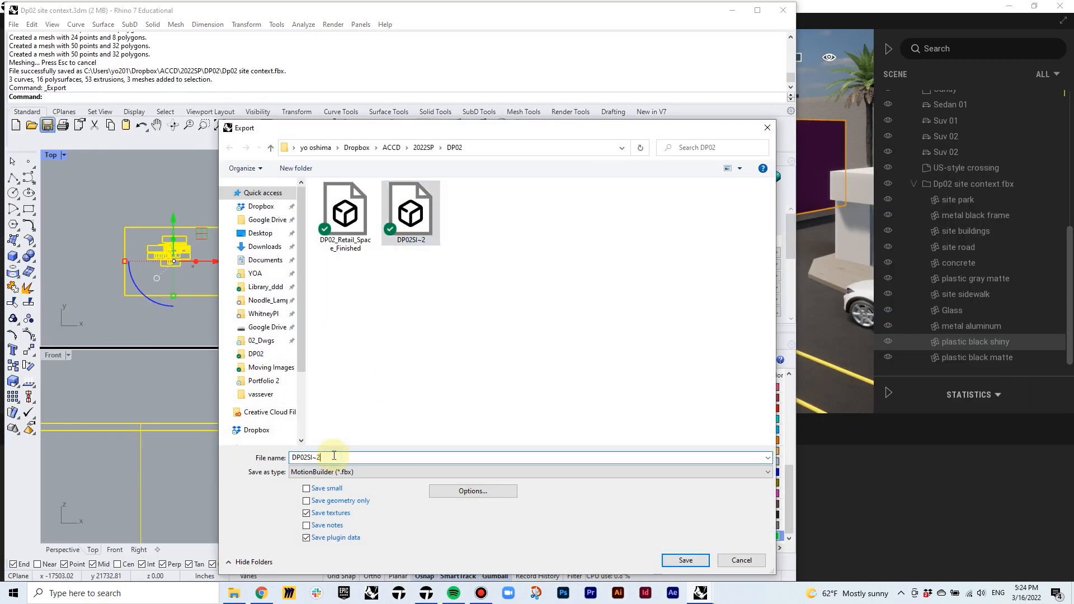
key("BackSpace")
key("BackSpace")
key("BackSpace")
key("BackSpace")
left_click(341, 469)
left_click(380, 456)
key("BackSpace")
key("BackSpace")
key("BackSpace")
type("fbx")
key("Return")
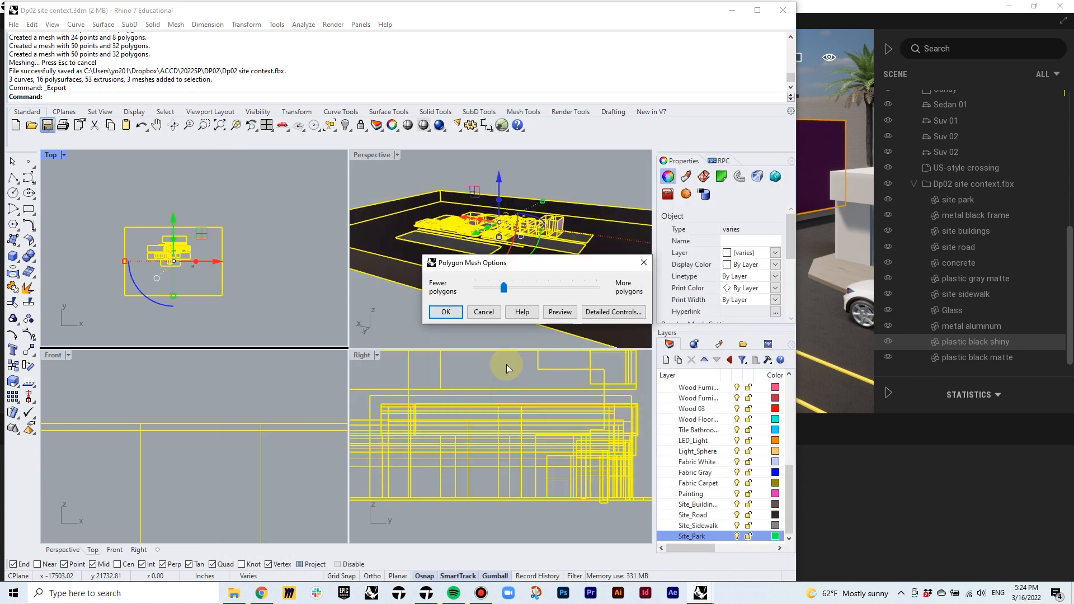
key("Return")
Try to reimport the Twinmotion site context from Dp02 site context 02.fbx in the 2022SP DP02 folder
left_click(818, 81)
left_click(585, 216)
left_click(477, 246)
left_click(924, 493)
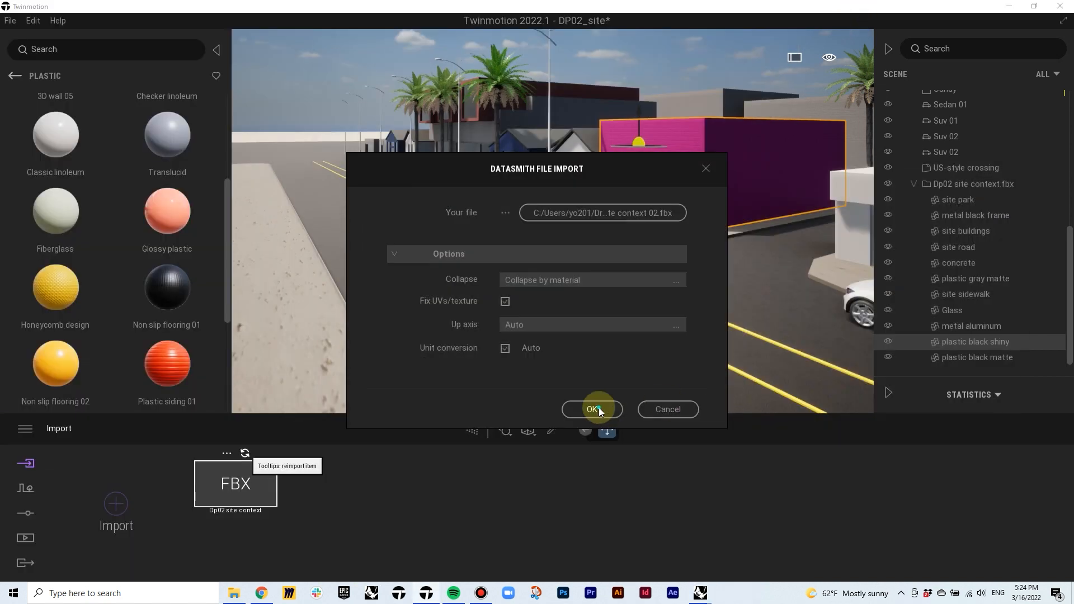
left_click(594, 409)
scroll(44, 101, "up", 2)
left_click(45, 101)
double_click(129, 95)
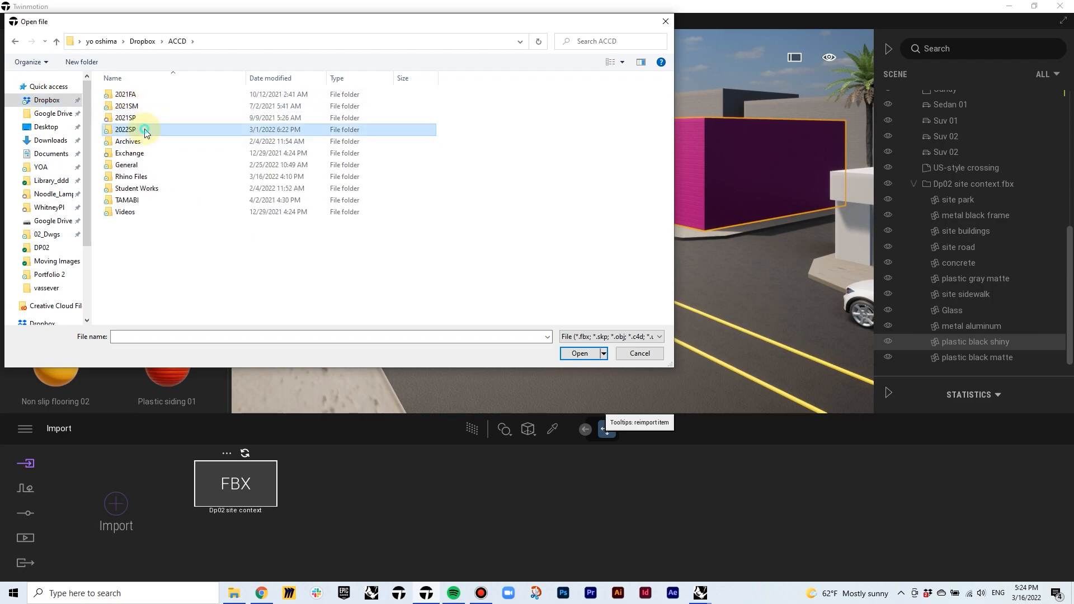
double_click(143, 129)
double_click(132, 95)
double_click(131, 106)
Send the Twinmotion crash report, close the reporter, and return to the DP02_site project in Twinmotion
left_click(426, 593)
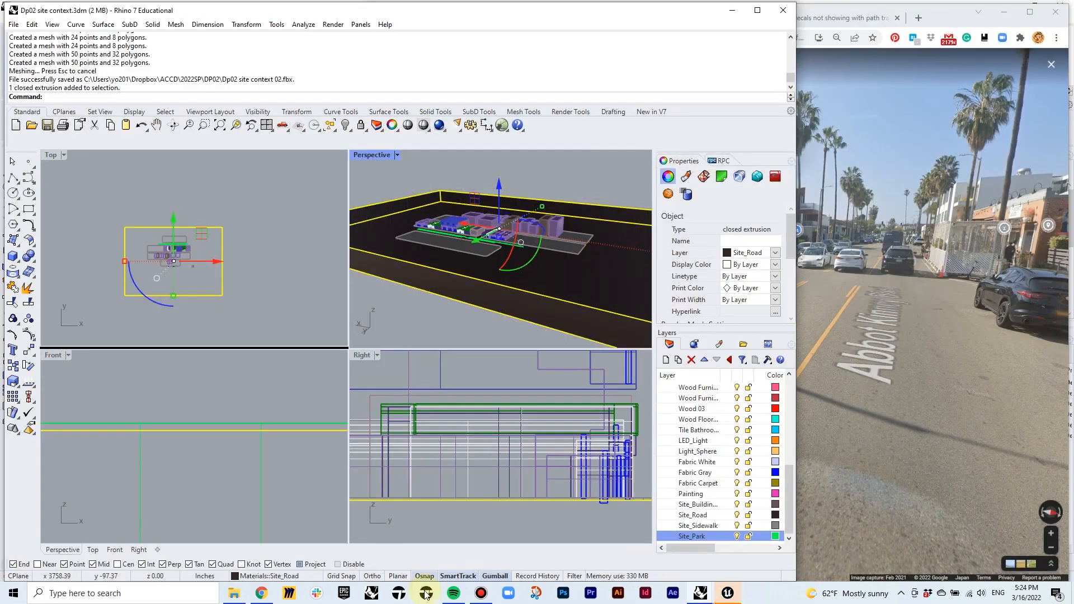
left_click(729, 594)
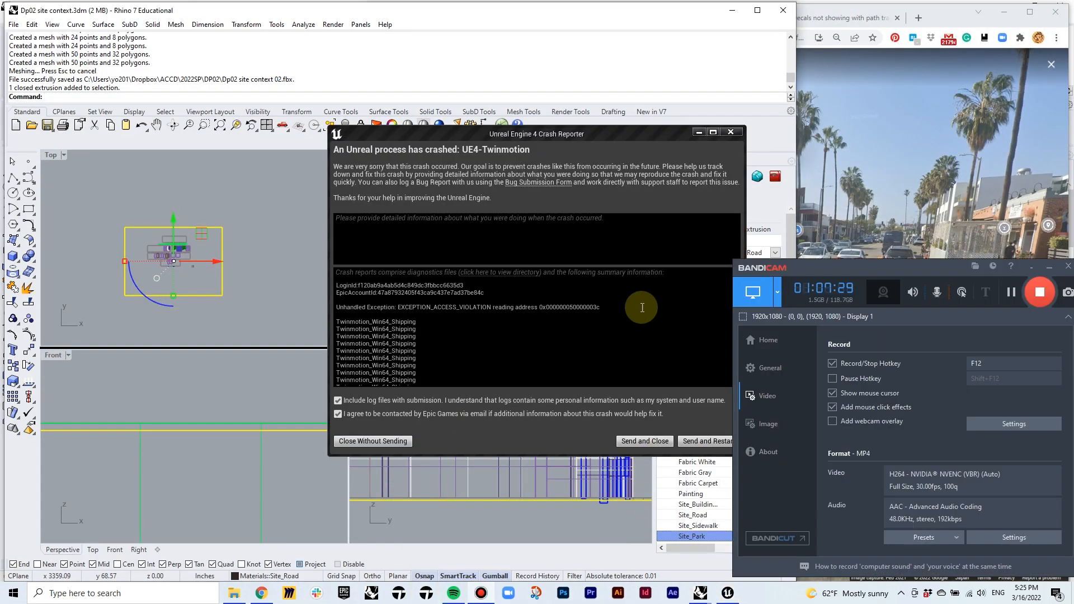
left_click(636, 443)
left_click(426, 593)
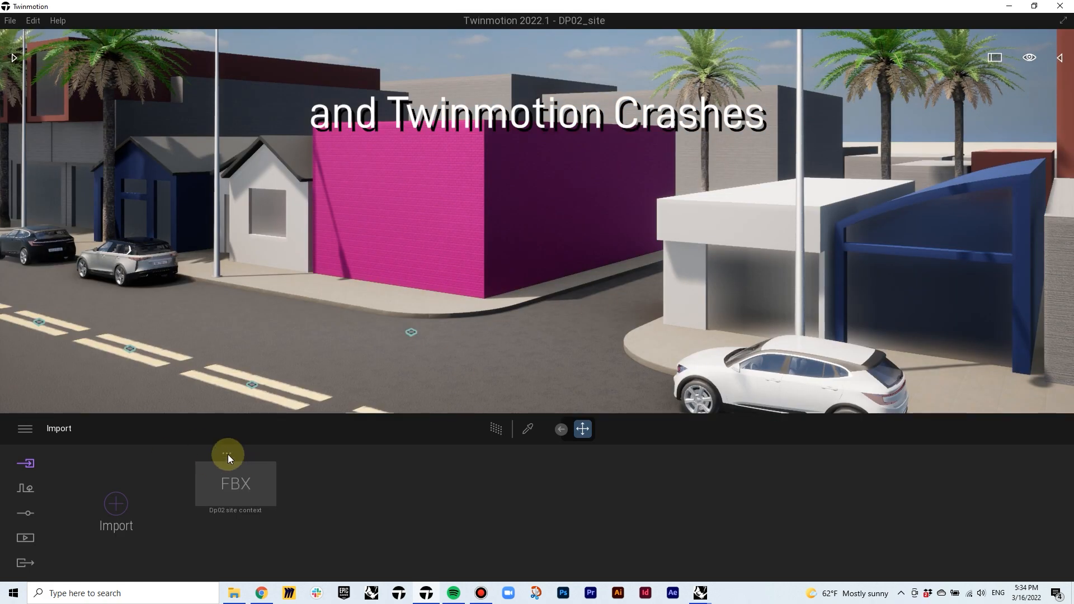
Reimport the Dp02 site context with the new file Dp02 site context 02
left_click(226, 453)
left_click(214, 428)
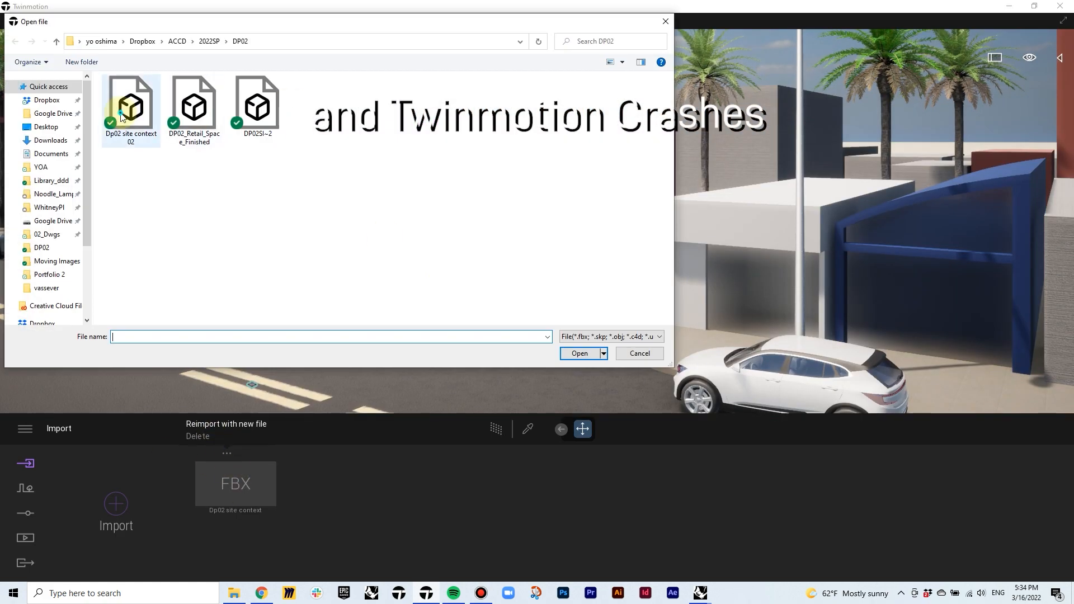
double_click(132, 112)
Delete all the Double line marking decals from the road
right_click_drag(551, 280, 441, 340)
left_click(1059, 57)
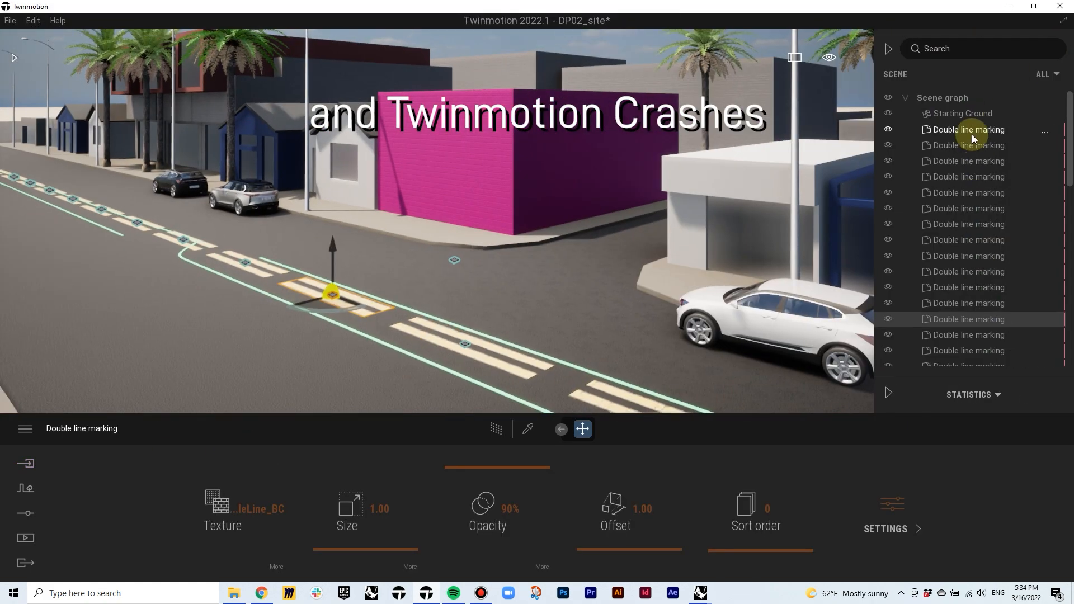
left_click(971, 134)
scroll(971, 223, "down", 3)
left_click(965, 295, "shift")
key("Delete")
Convert the Site_Sidewalk extrusions in Rhino to meshes and delete the original extrusions
mouse_move(428, 582)
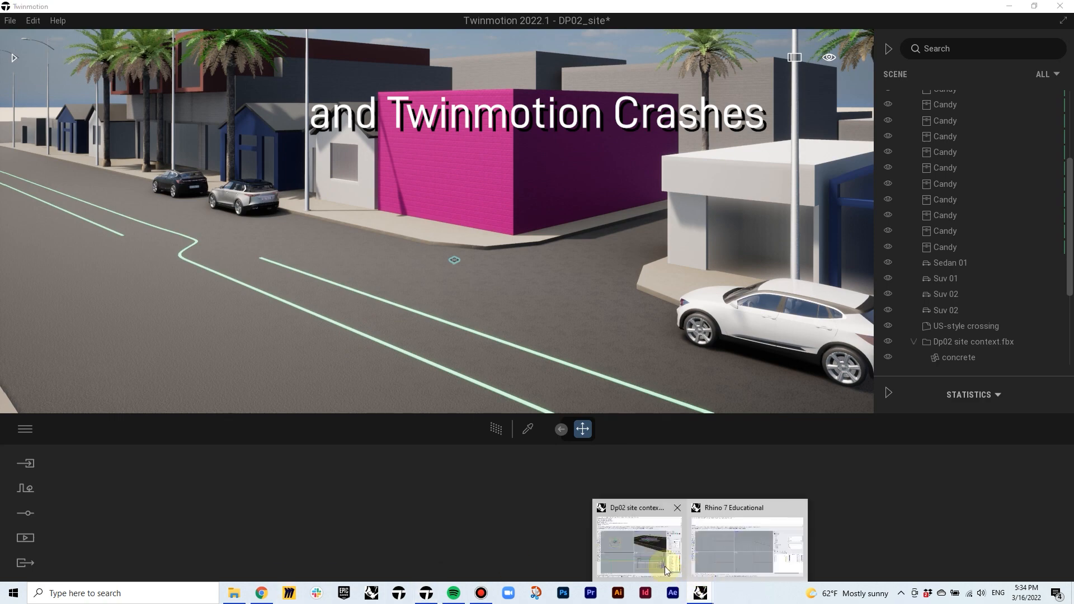
left_click(665, 566)
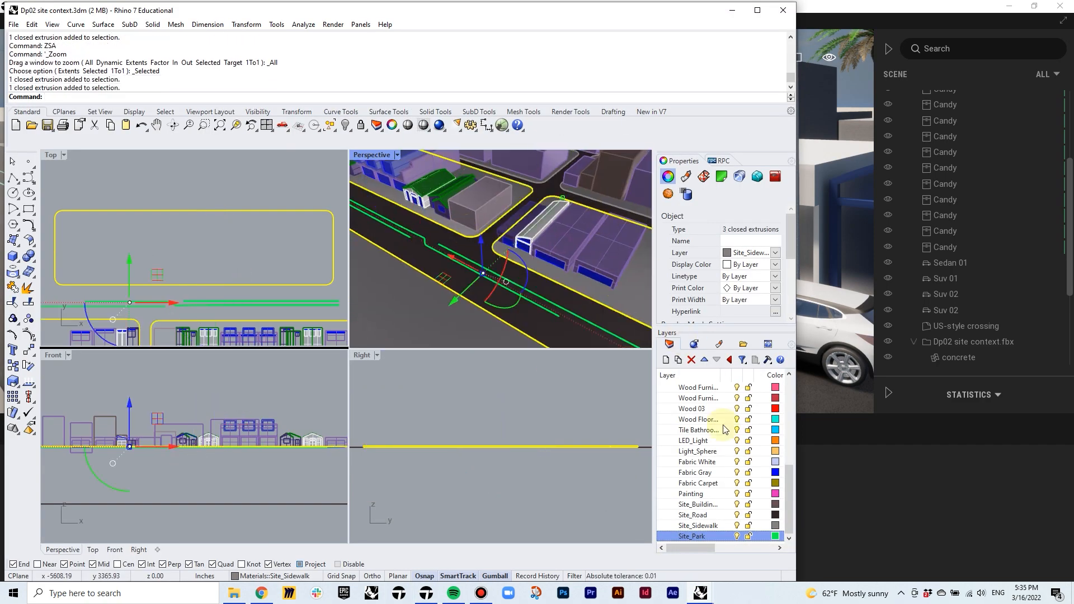
right_click(701, 524)
left_click(710, 471)
right_click(708, 526)
left_click(725, 454)
key("Return")
key("Return")
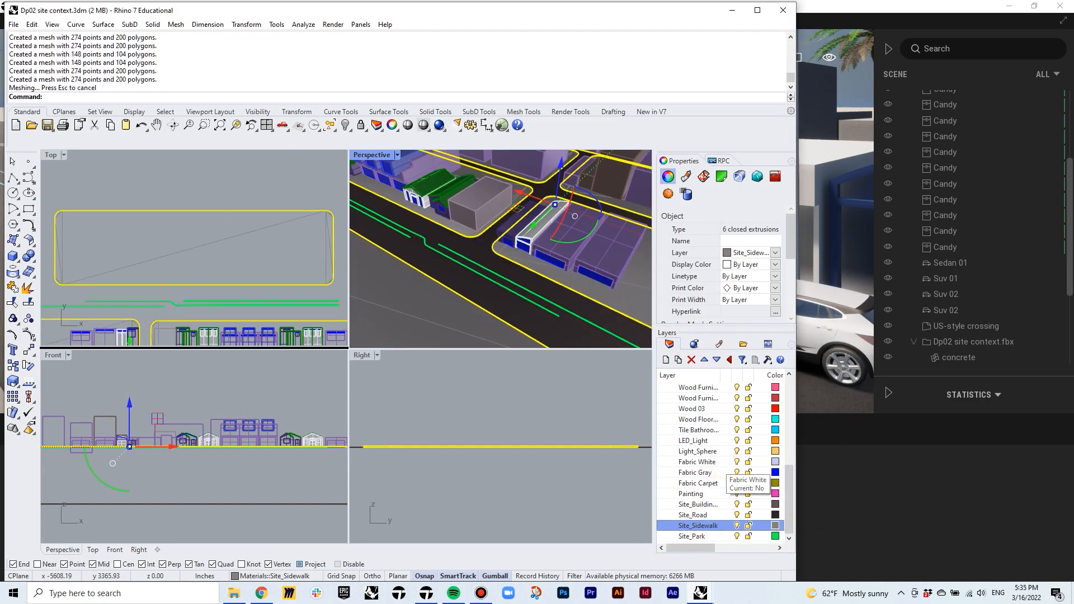
key("Delete")
Overwrite Dp02 site context 02.fbx with the whole revised model and reimport it in Twinmotion
scroll(130, 210, "down", 15)
left_click_drag(300, 338, 50, 170)
right_click(48, 126)
left_click(345, 223)
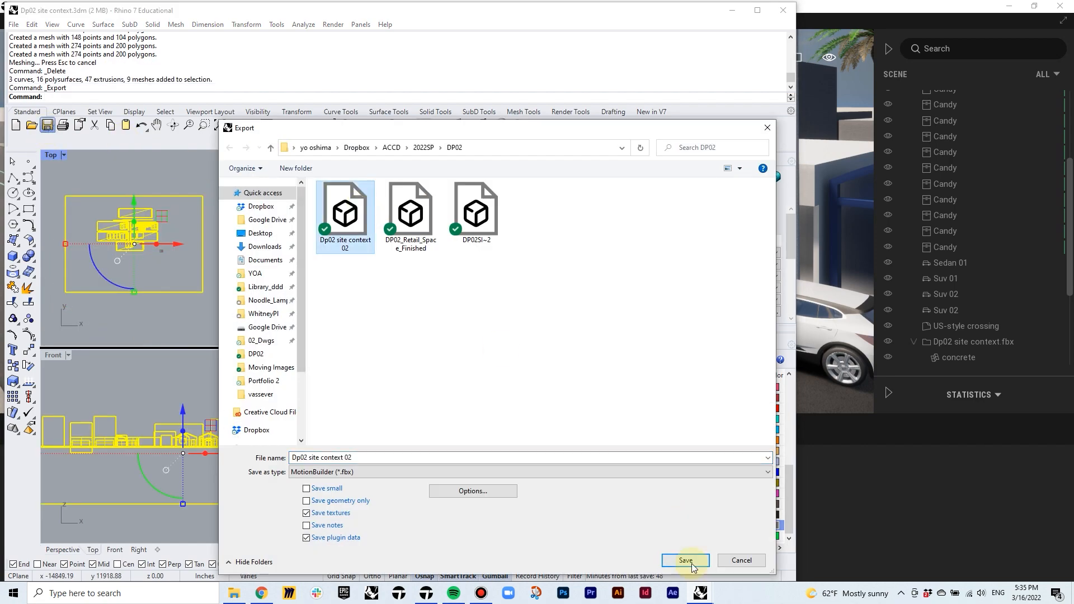
left_click(688, 562)
left_click(489, 390)
left_click(882, 471)
left_click(245, 452)
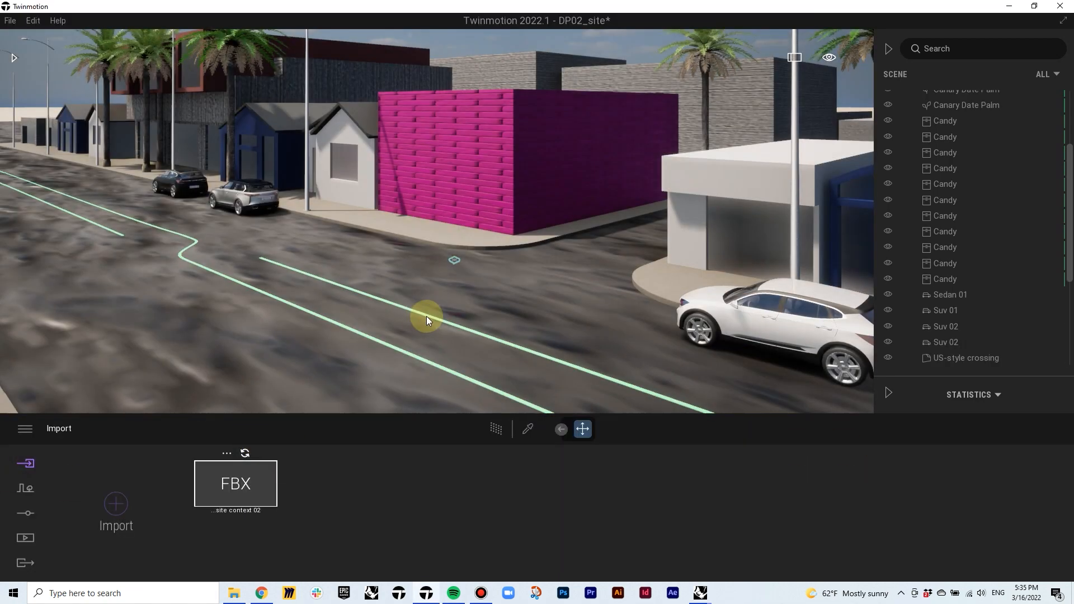
Sample and reapply the pink brick, Swept concrete 01 and Concrete road 5 materials to correct their texture mapping
key("t")
left_click(488, 171)
left_click(526, 349)
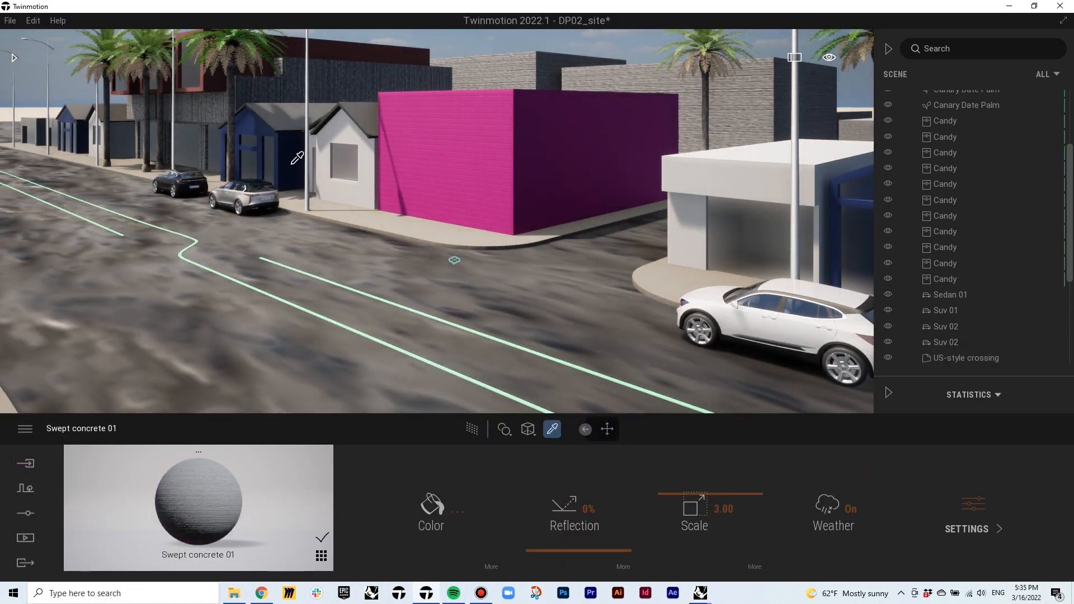
left_click(384, 374)
left_click(584, 292)
left_click(551, 429)
left_click(647, 283)
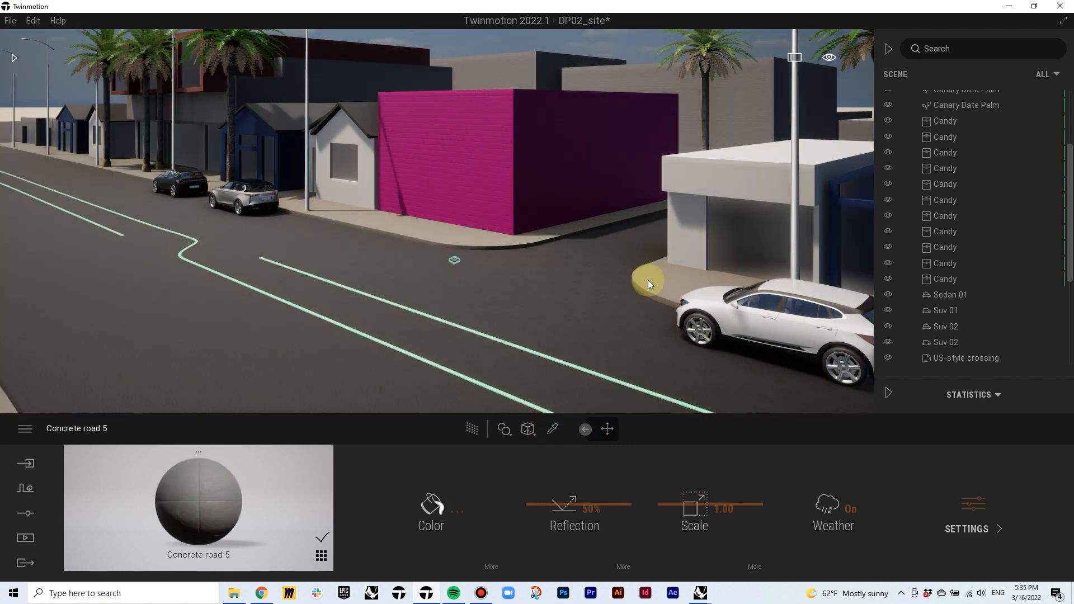
Apply the Classic linoleum plastic material to the road center lines and set its color to yellow D0B946
right_click_drag(647, 283, 457, 412)
left_click(14, 58)
left_click(50, 147)
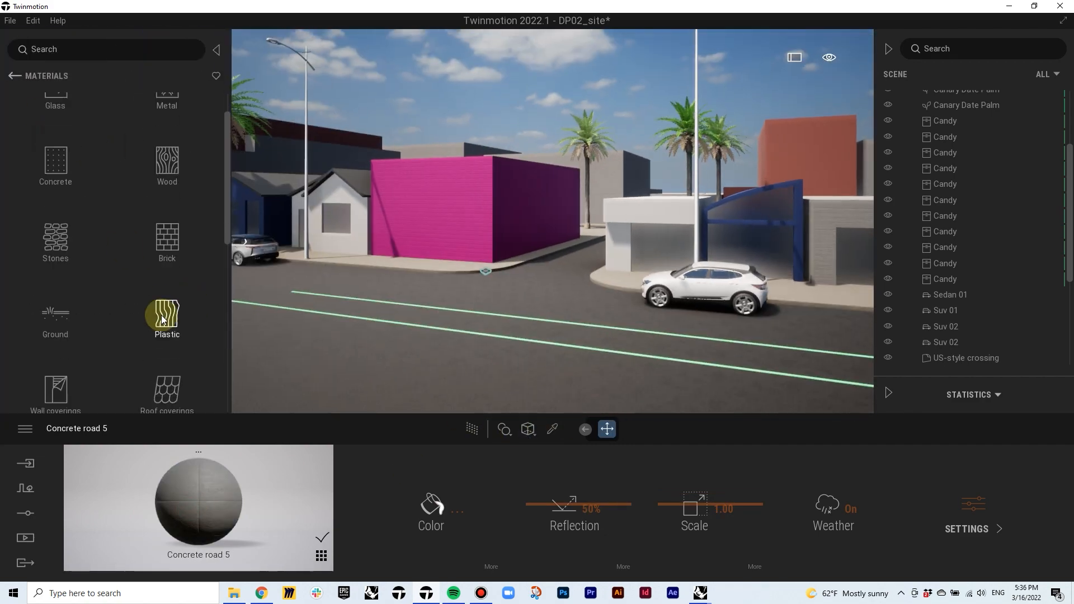
left_click(159, 317)
left_click_drag(61, 349, 367, 319)
left_click(431, 506)
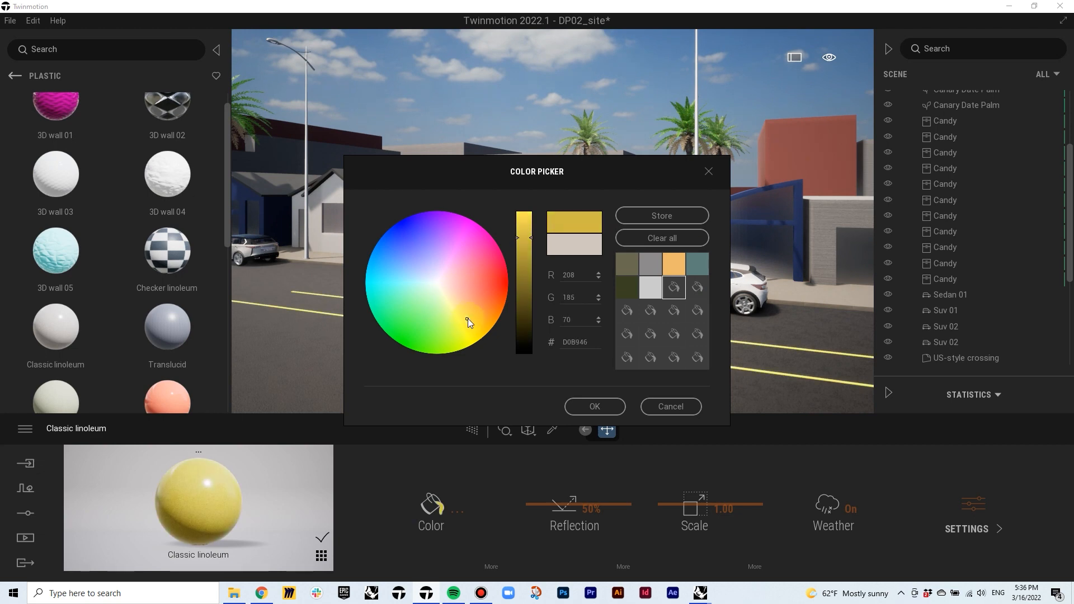
left_click(594, 406)
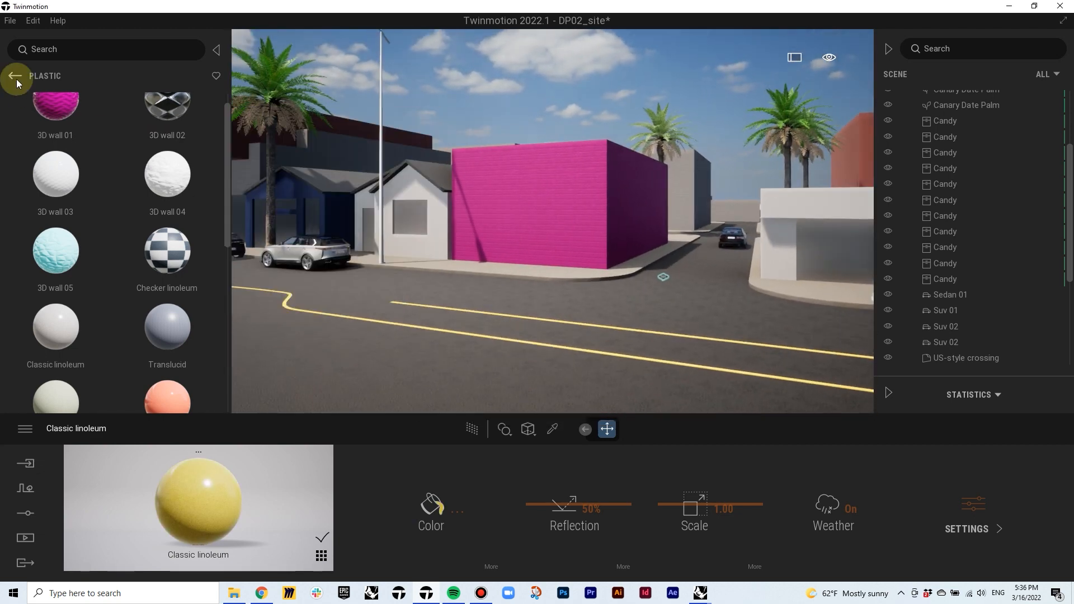
Place the animated people set Group01 beside the white house, and delete it
left_click(17, 83)
left_click(73, 230)
left_click(199, 136)
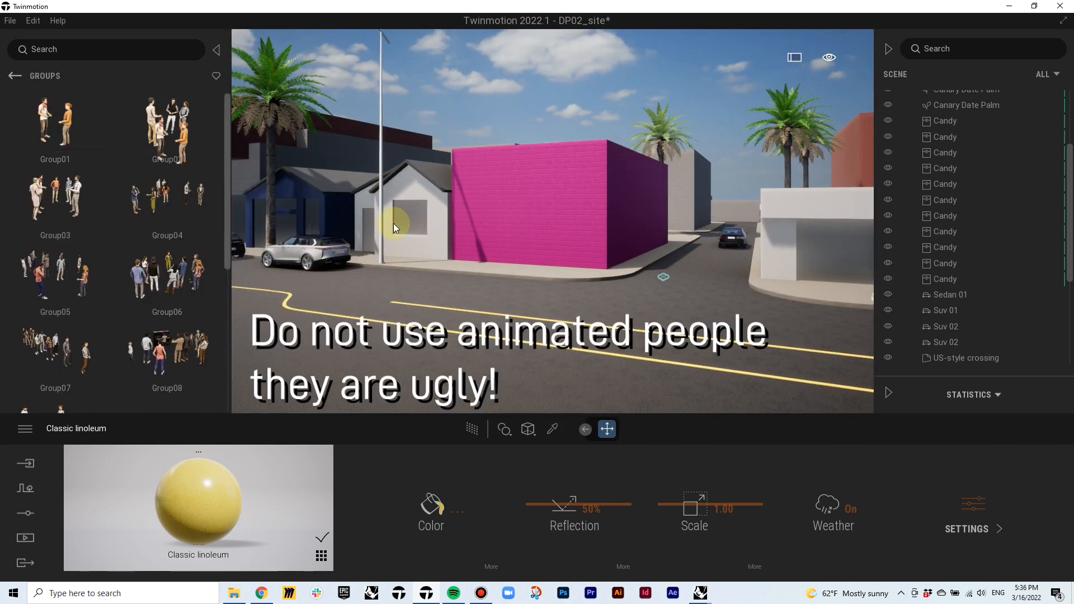
key("Delete")
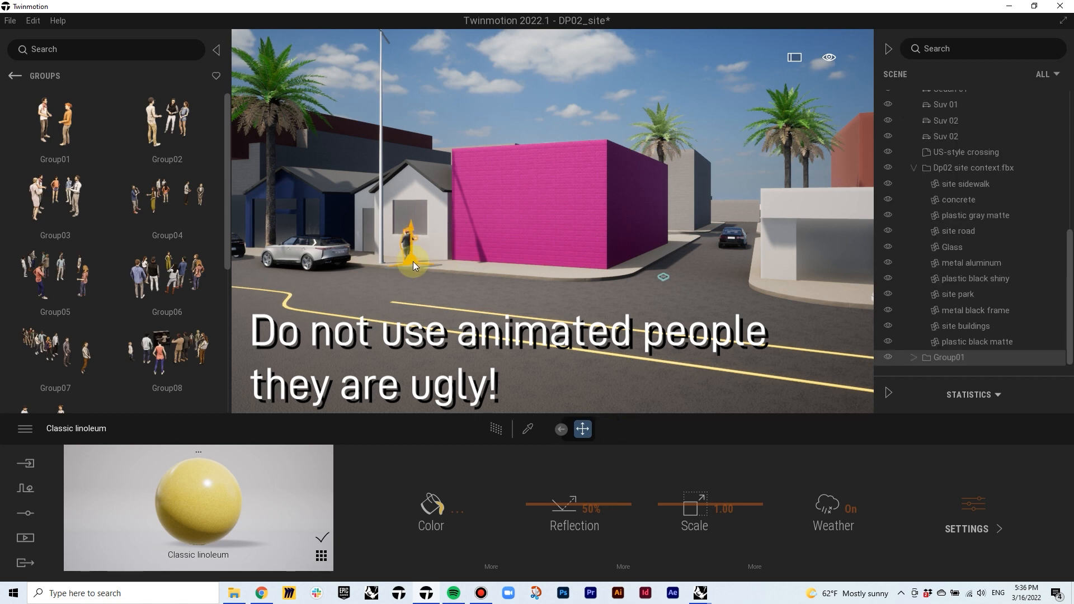
Place the posed humans Frank and Mila beside the white house, Glenn and Morgan along the side street, and Kimberly outside the white corner building
left_click(14, 77)
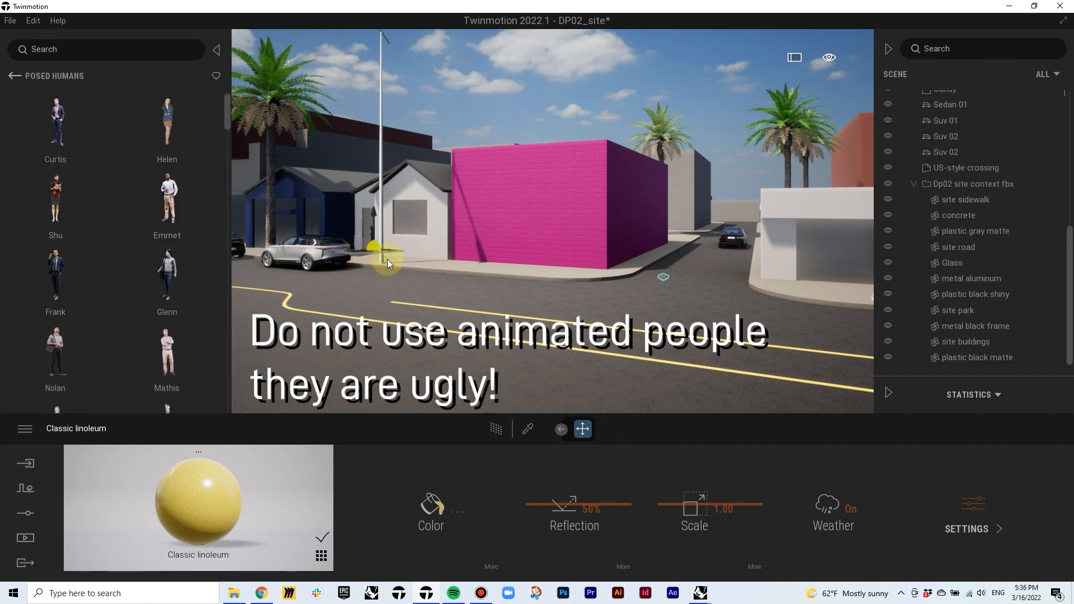
left_click_drag(589, 220, 697, 301)
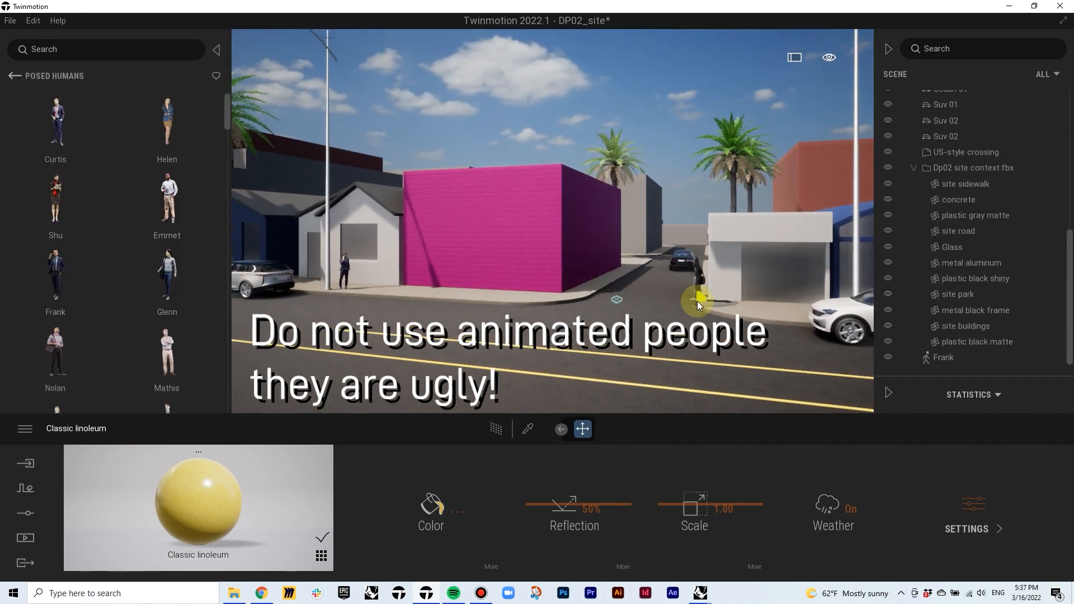
scroll(78, 252, "down", 2)
left_click_drag(166, 235, 793, 318)
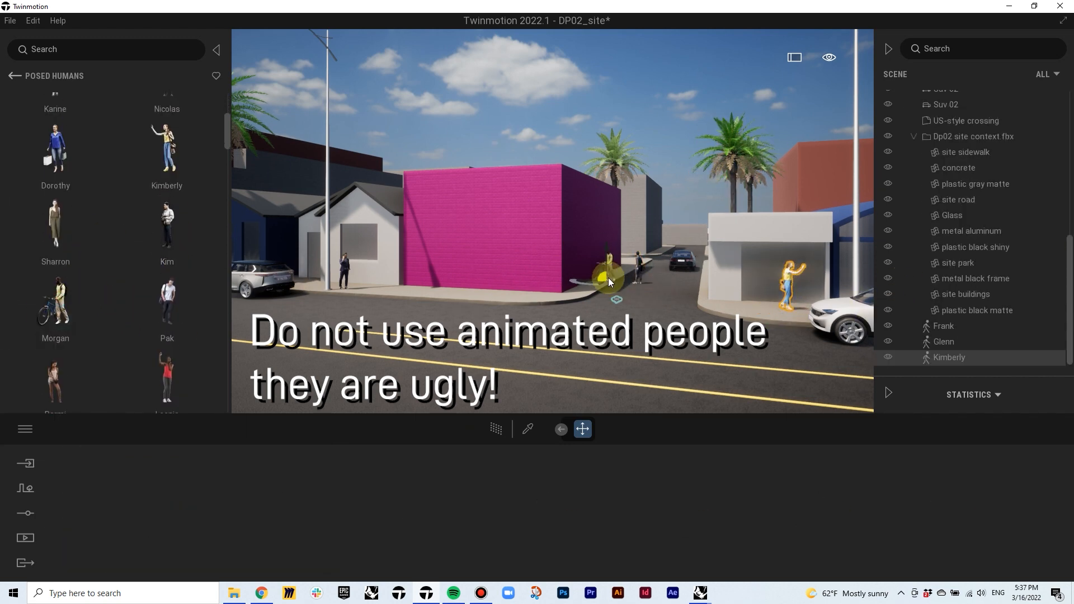
scroll(122, 357, "down", 2)
left_click_drag(307, 290, 306, 289)
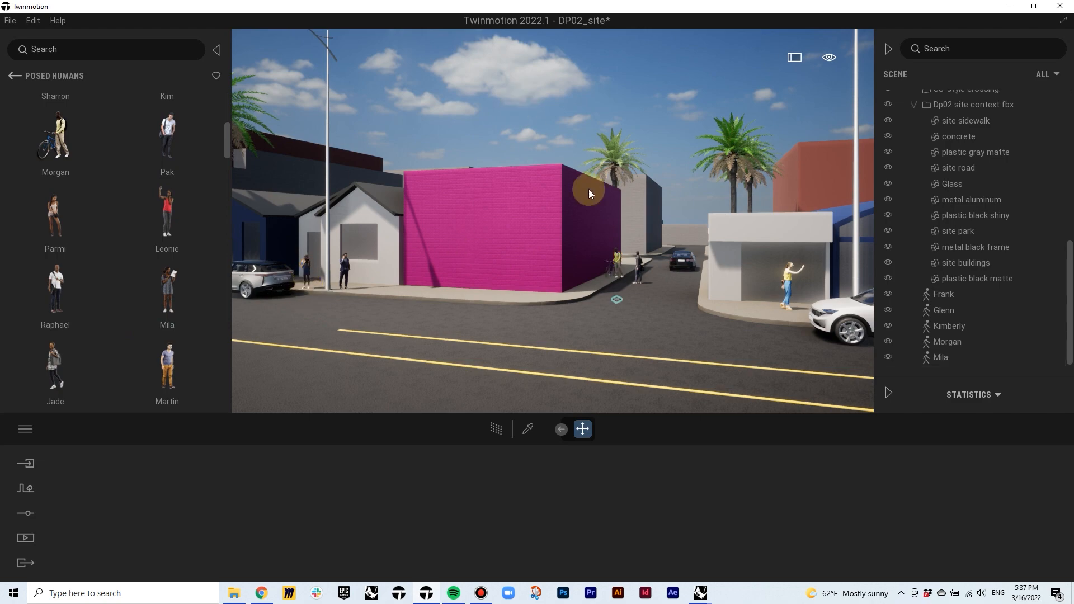
Turn on the path tracer for the street corner view and open the skydome settings
right_click_drag(588, 189, 497, 177)
left_click(498, 429)
left_click(31, 488)
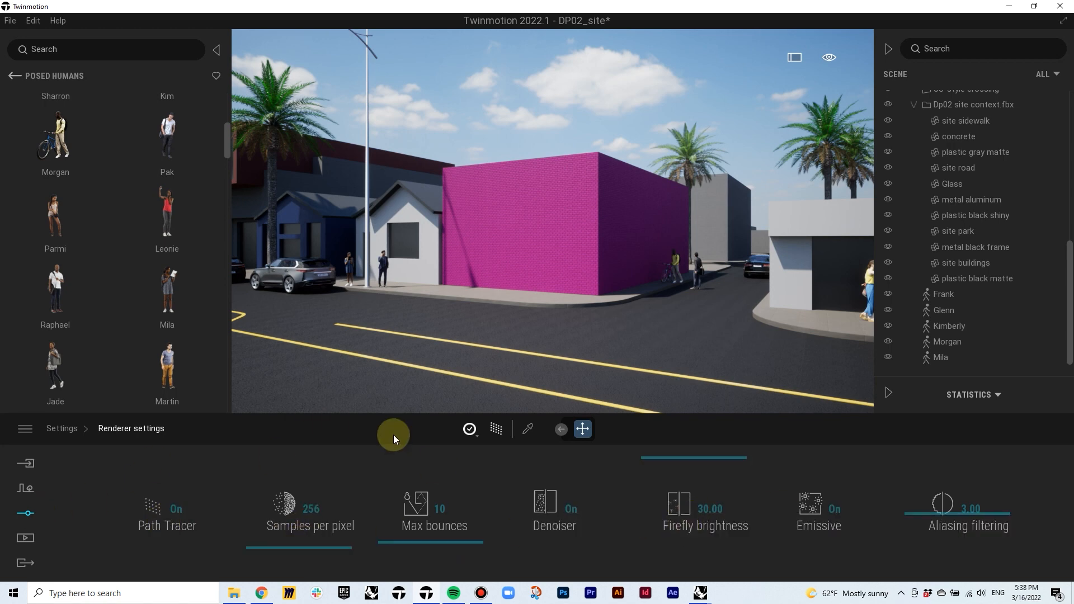
left_click(63, 429)
left_click(277, 567)
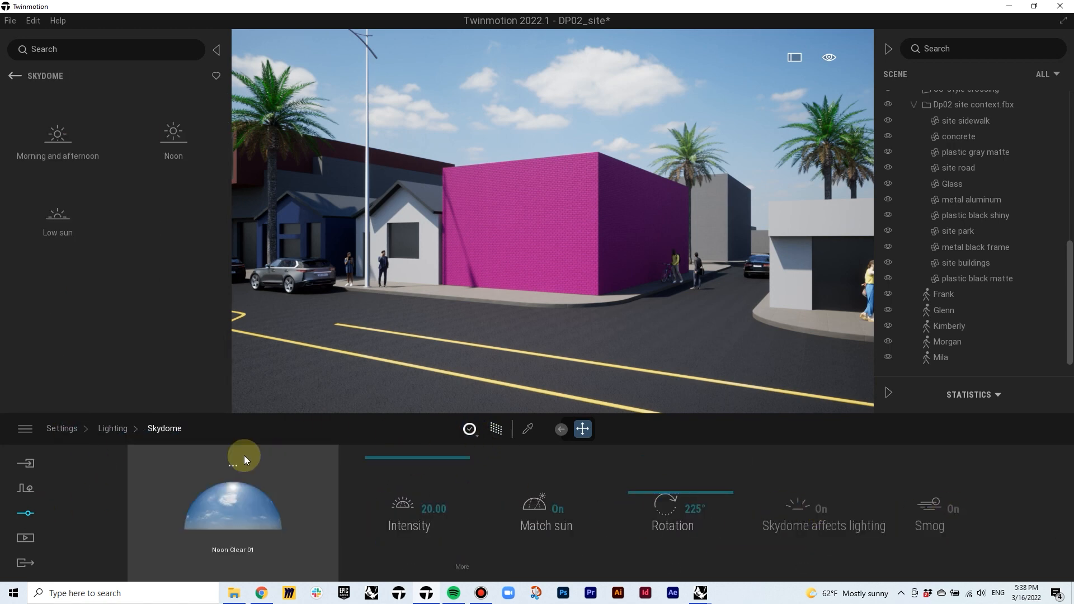
Adjust the lighting to exposure -1.53, sun intensity 14 and ambient 2.55
left_click(240, 455)
left_click_drag(593, 549, 595, 523)
left_click_drag(892, 536, 867, 462)
left_click_drag(355, 509, 355, 513)
left_click_drag(858, 477, 858, 504)
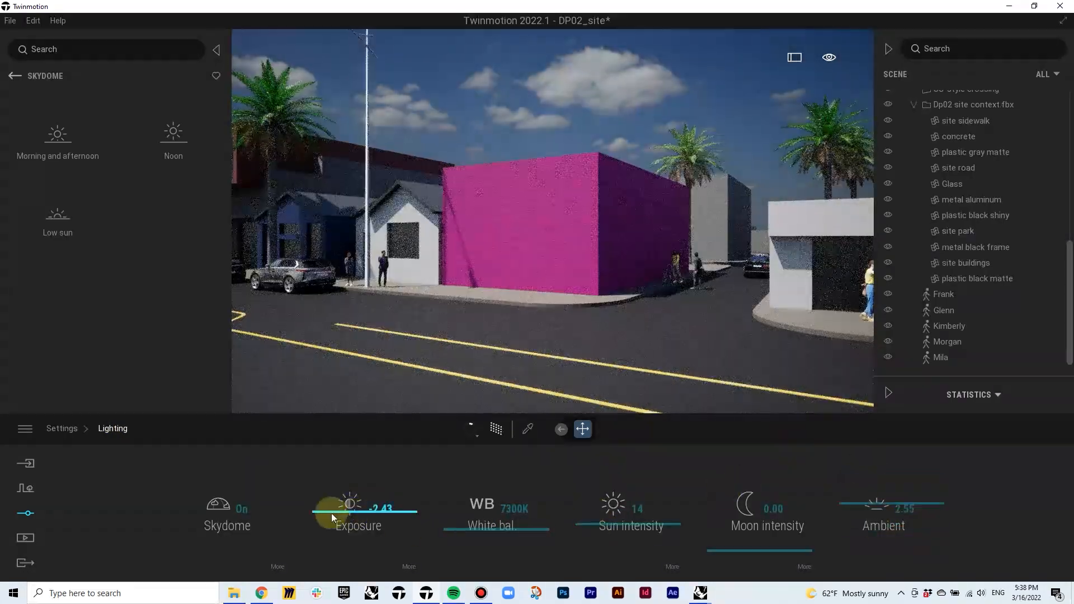
left_click_drag(331, 512, 333, 509)
Browse the cloudy noon skydomes and sign in to Epic Games so additional skydomes can be downloaded
left_click(172, 139)
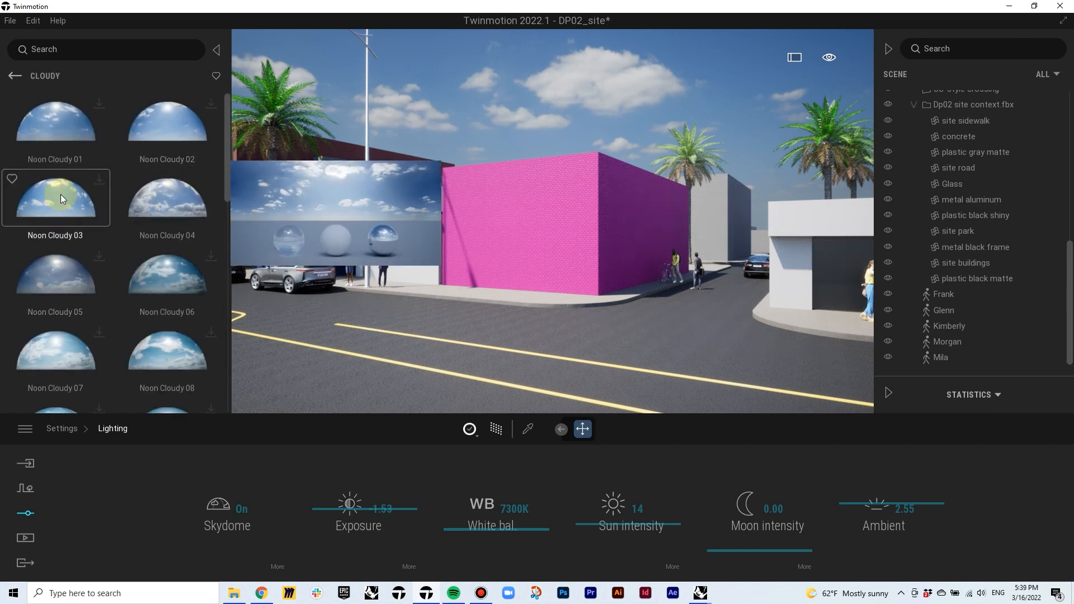
left_click(221, 509)
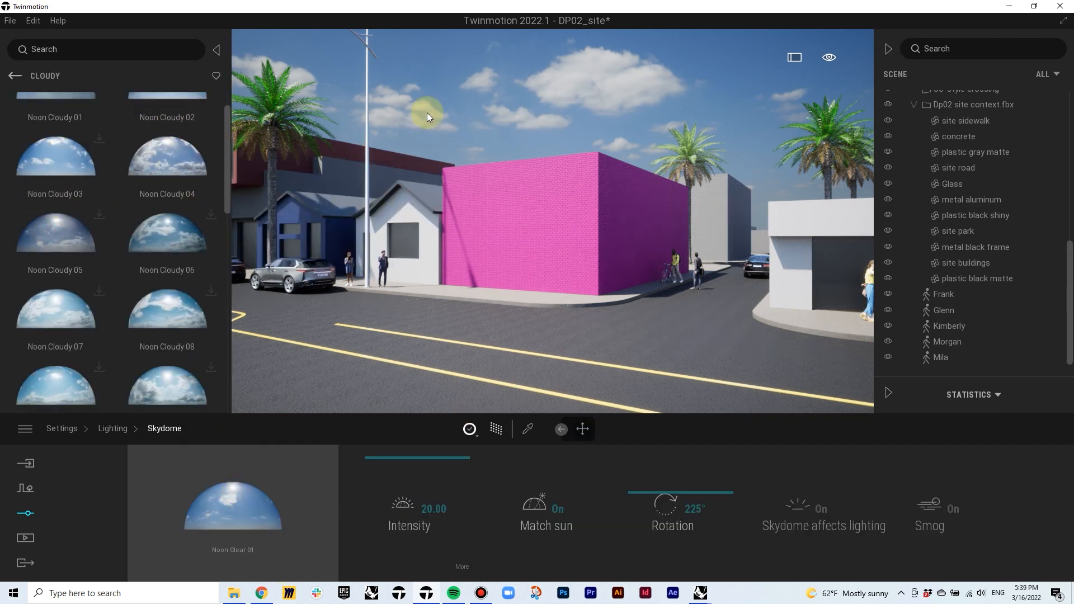
scroll(99, 138, "down", 1)
left_click(28, 428)
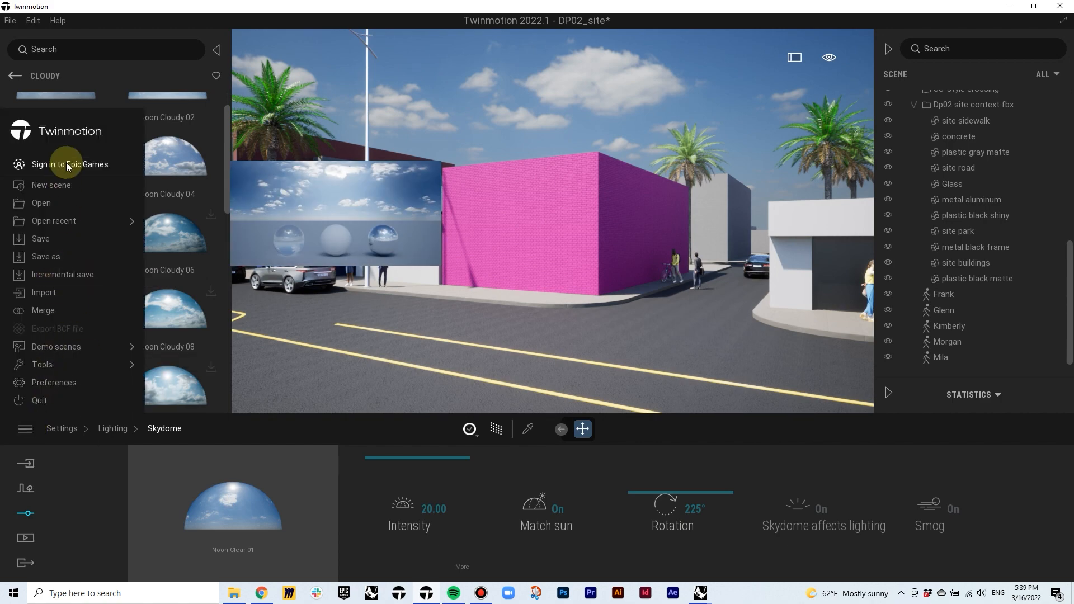
left_click(66, 166)
left_click(98, 143)
left_click(25, 428)
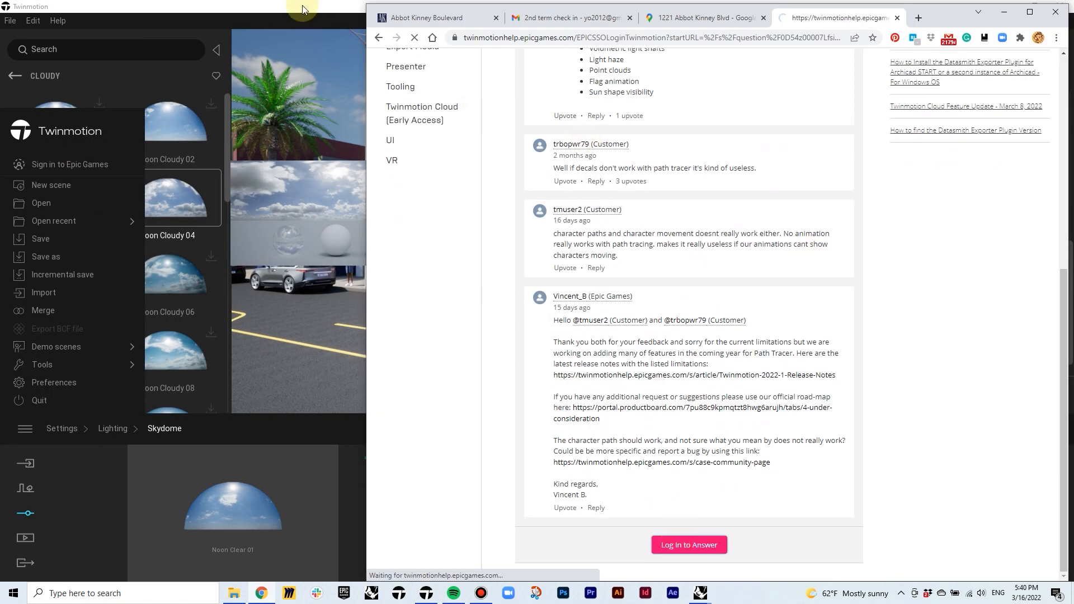
left_click(302, 9)
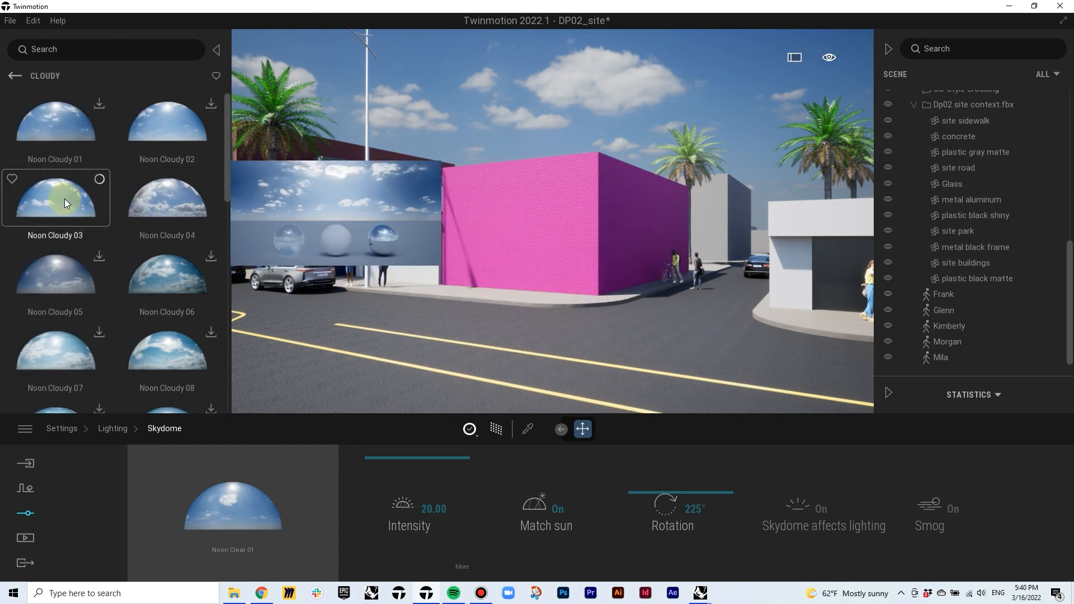
Switch to Chrome to examine the project street in Google Maps Street View, and return to Twinmotion
left_click(262, 592)
left_click(705, 17)
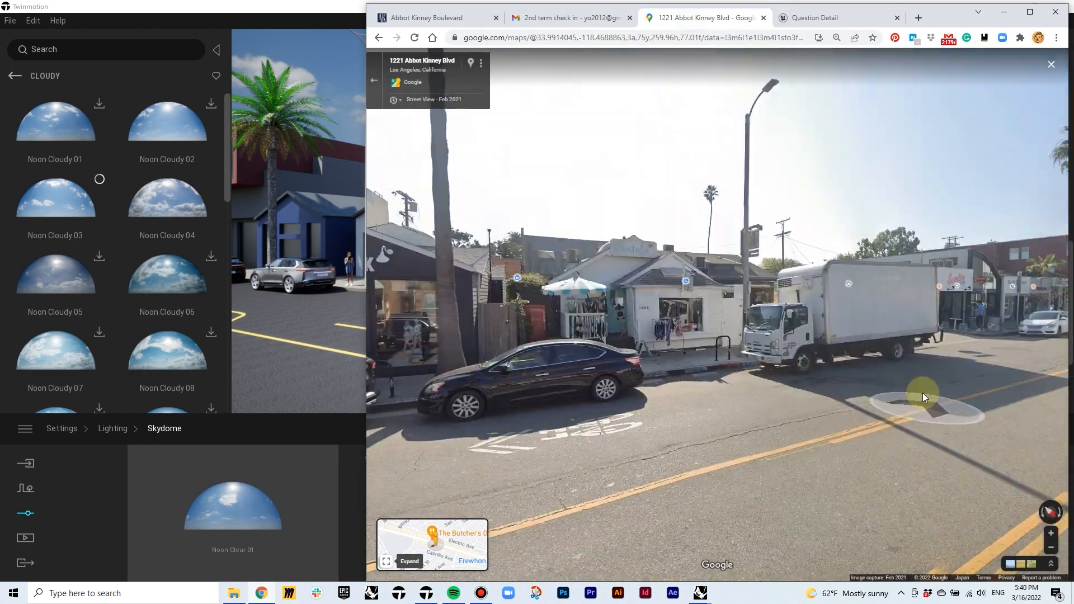
left_click_drag(470, 391, 547, 312)
left_click(547, 312)
left_click(354, 8)
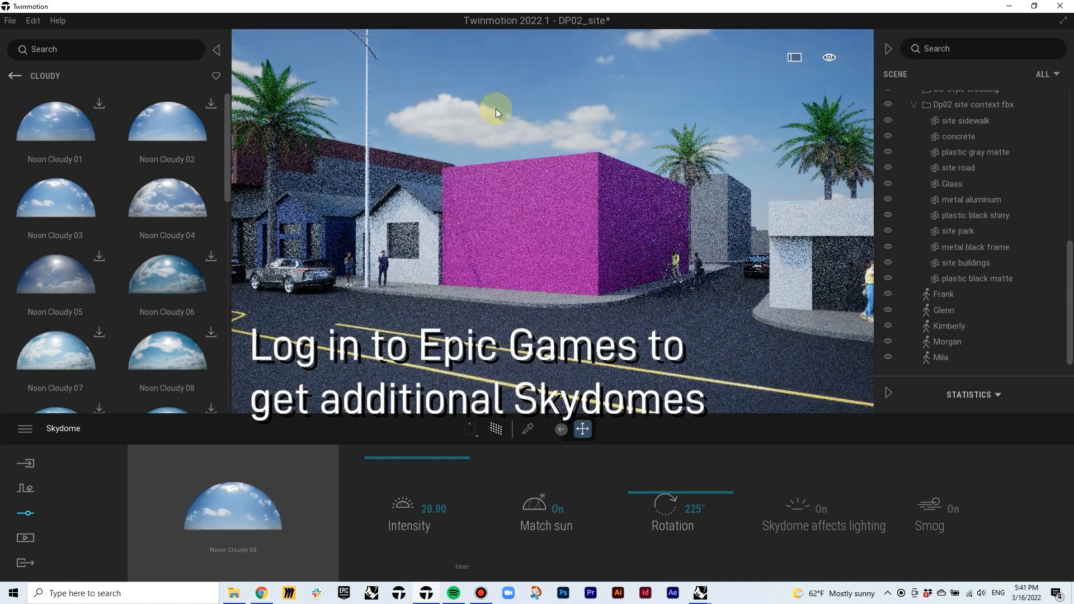
Download the Noon Cloudy 06 skydome and apply it to the sky
mouse_move(192, 193)
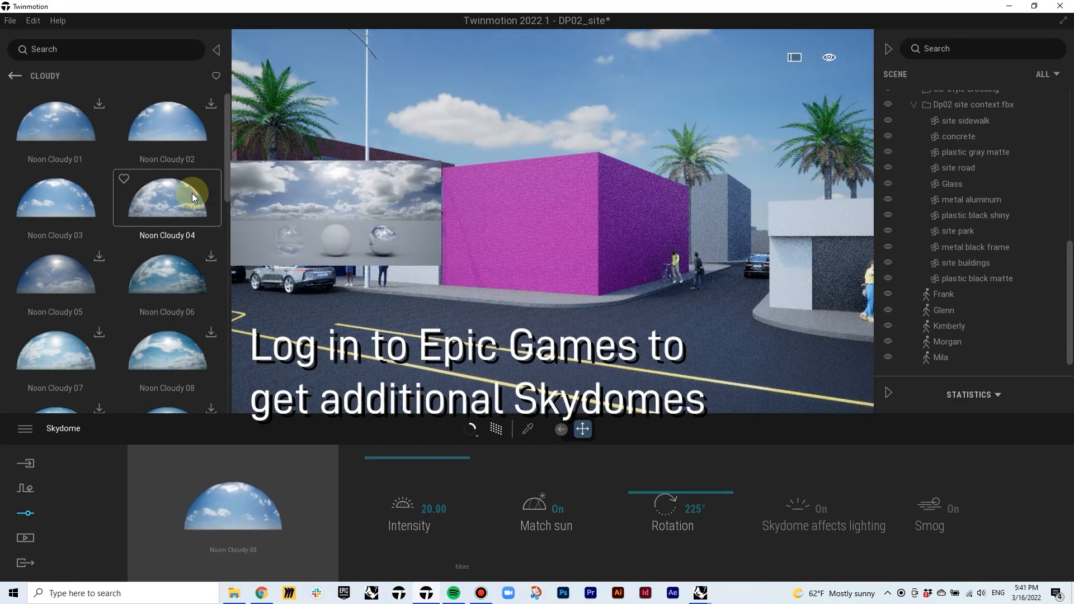
left_click(17, 77)
left_click(166, 175)
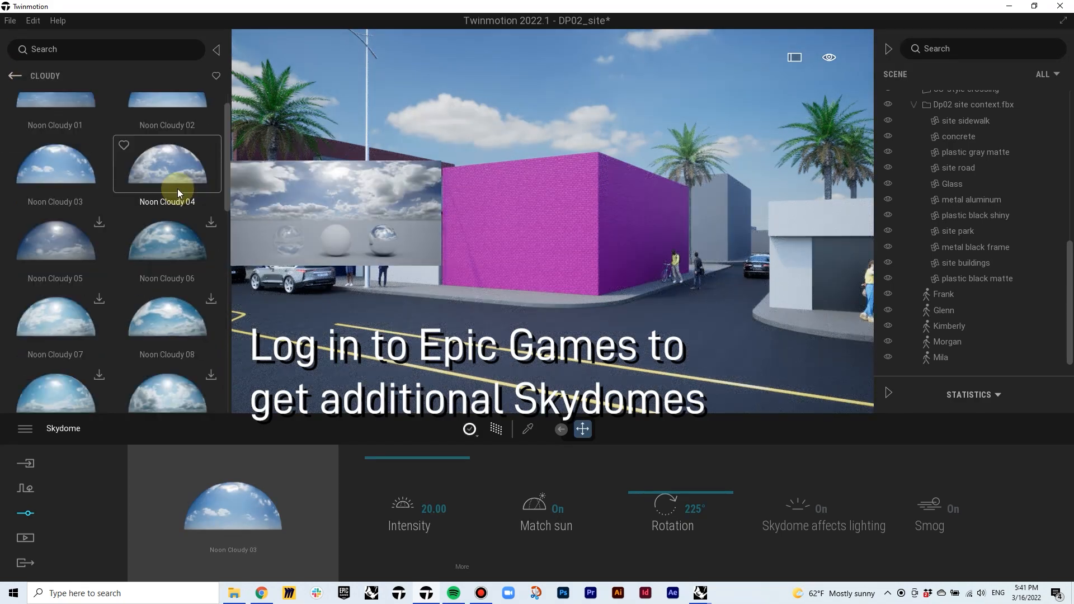
left_click(210, 161)
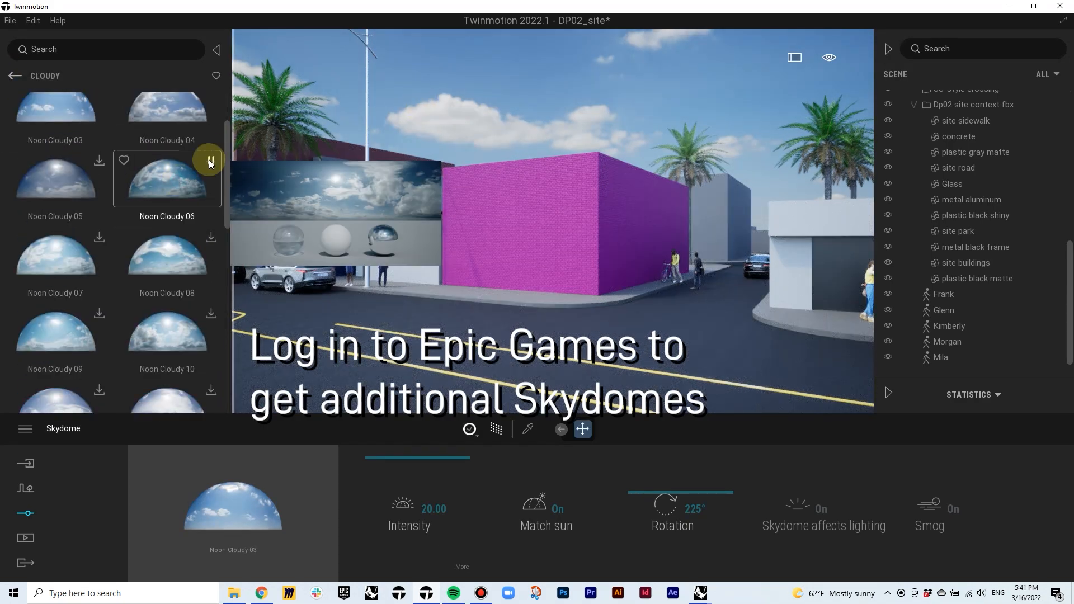
left_click(168, 190)
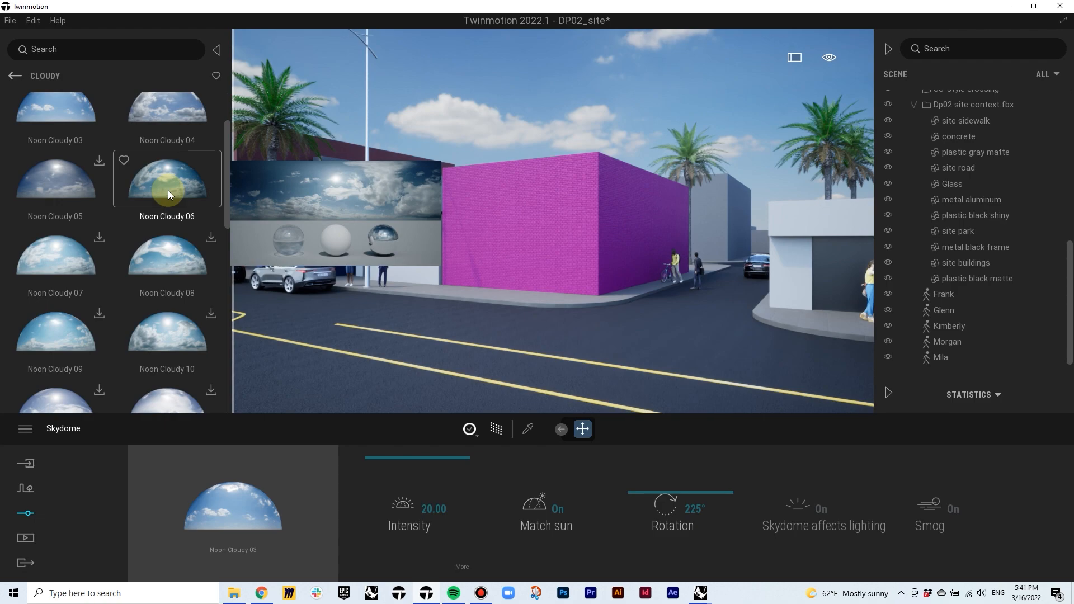
left_click_drag(168, 190, 471, 112)
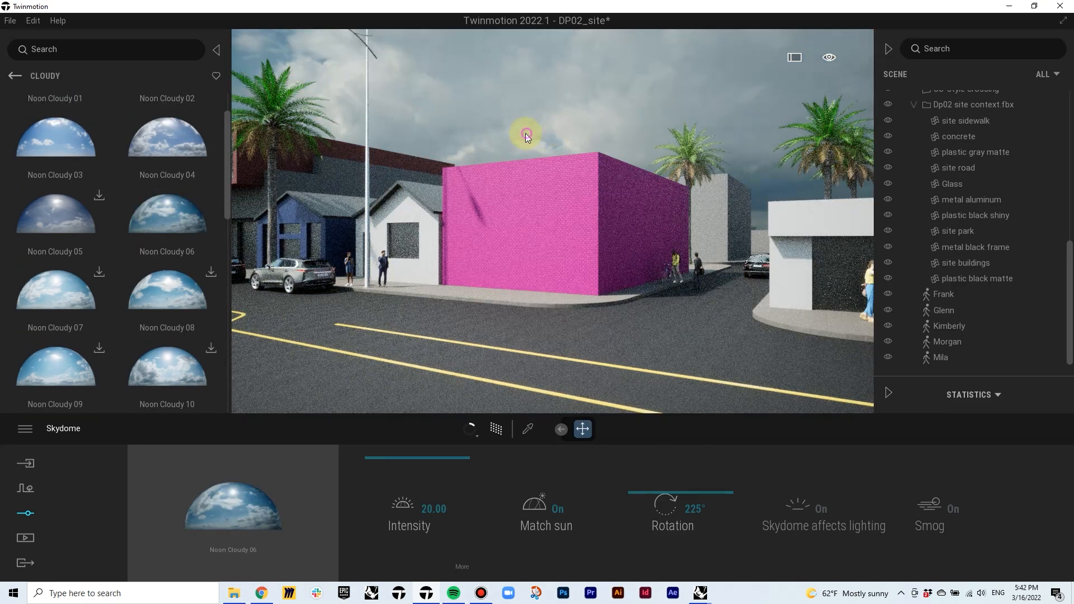
Set the skydome rotation to 351° and download the Noon Cloudy 17 skydome
left_click_drag(653, 493, 647, 460)
mouse_move(156, 293)
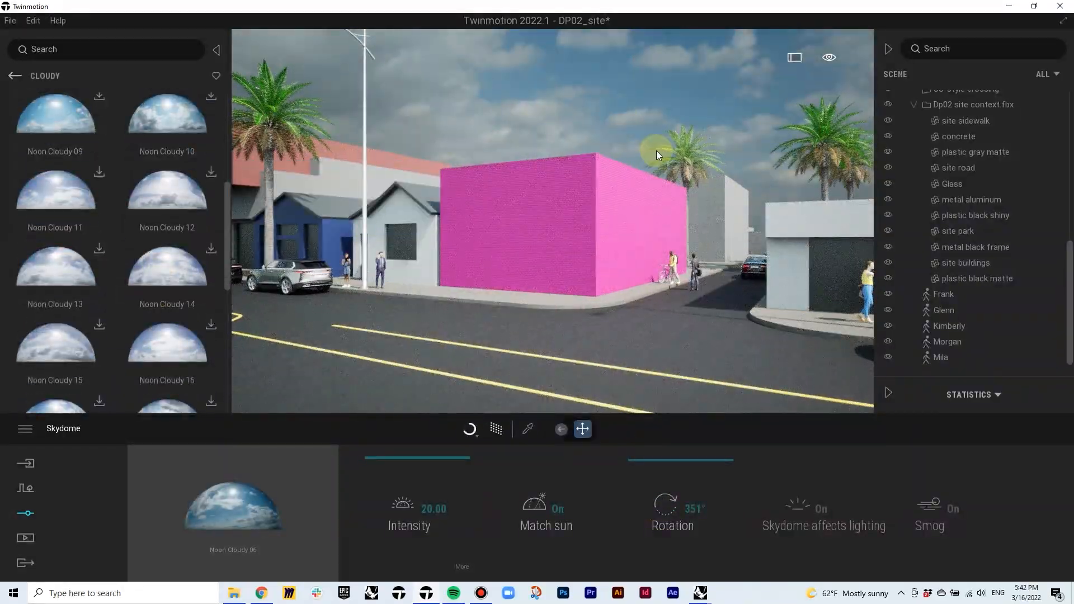
scroll(41, 284, "down", 2)
left_click(42, 284)
scroll(131, 311, "down", 1)
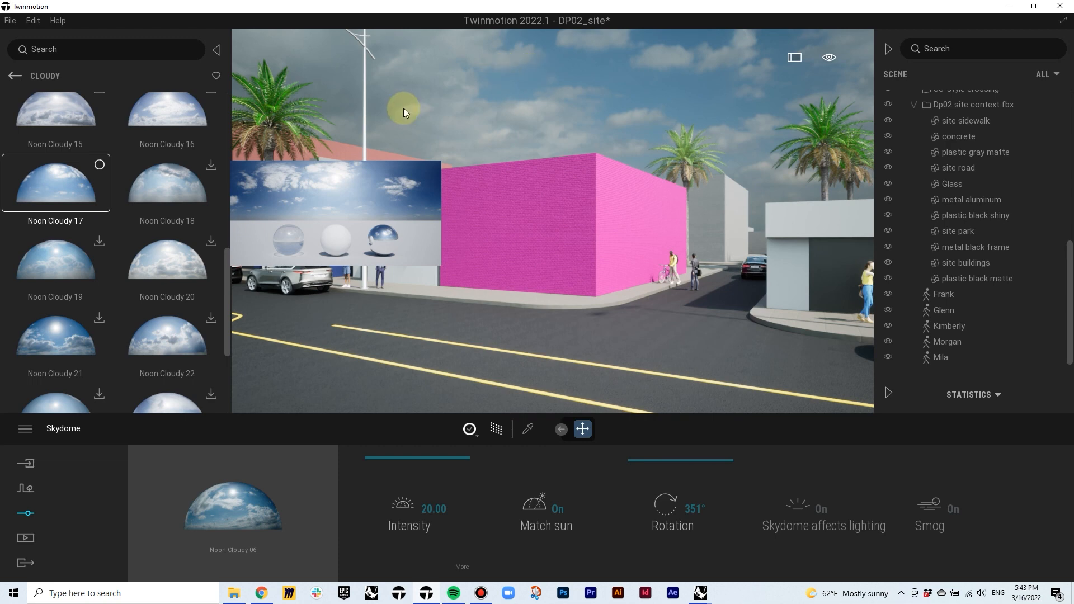
Switch to the Rhino site model and copy a group of surrounding buildings across the main road to cast shadows
left_click(695, 592)
left_click(647, 542)
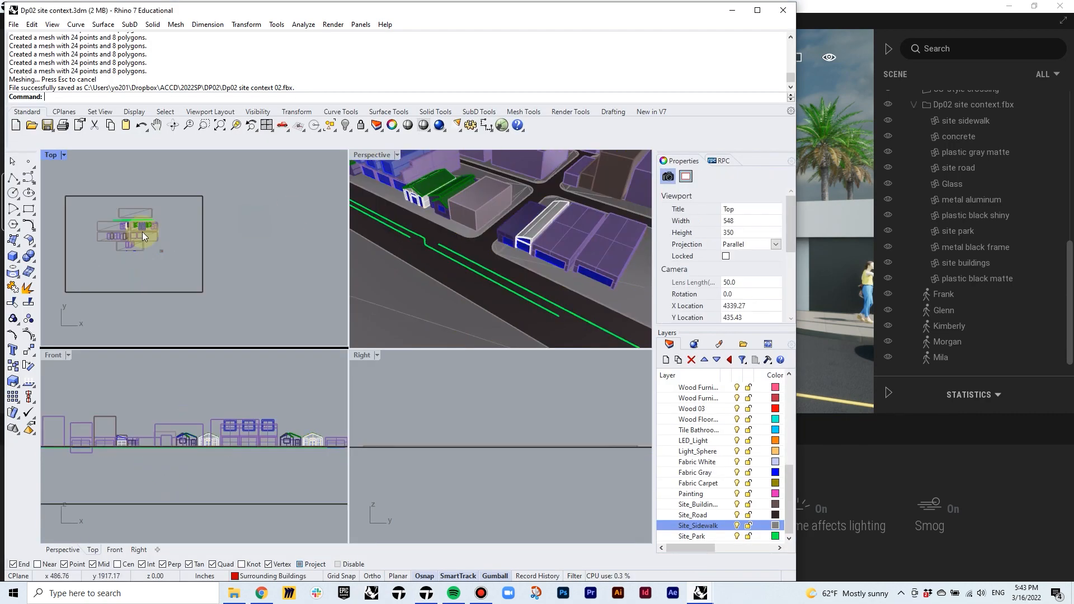
scroll(142, 232, "up", 5)
left_click(699, 592)
left_click(532, 542)
left_click_drag(69, 208, 286, 256)
left_click(303, 216, "shift")
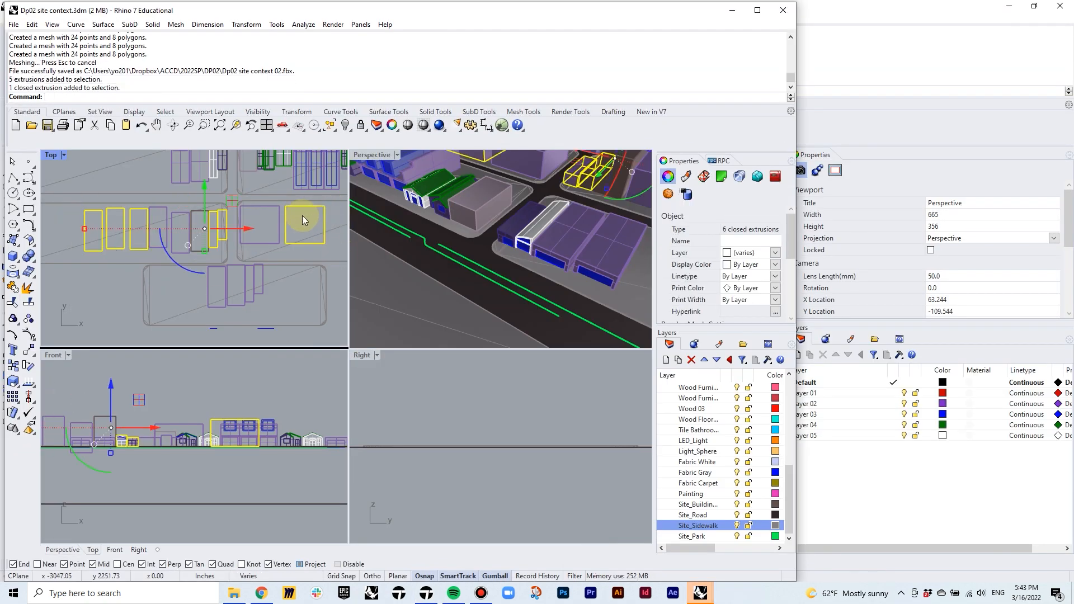
scroll(302, 216, "up", 2)
left_click(143, 264, "shift")
type("c")
key("Return")
left_click(325, 244)
left_click(238, 217)
key("Escape")
key("Escape")
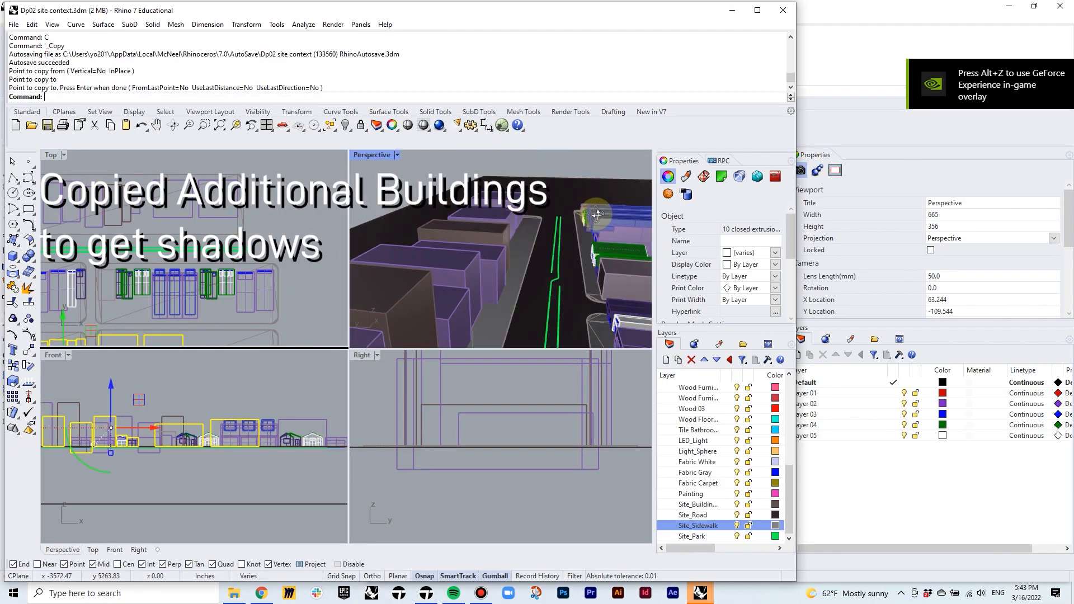
Try exporting the Rhino model as the MotionBuilder FBX Dp02 site context 02 and reimporting it in Twinmotion
scroll(283, 203, "down", 1)
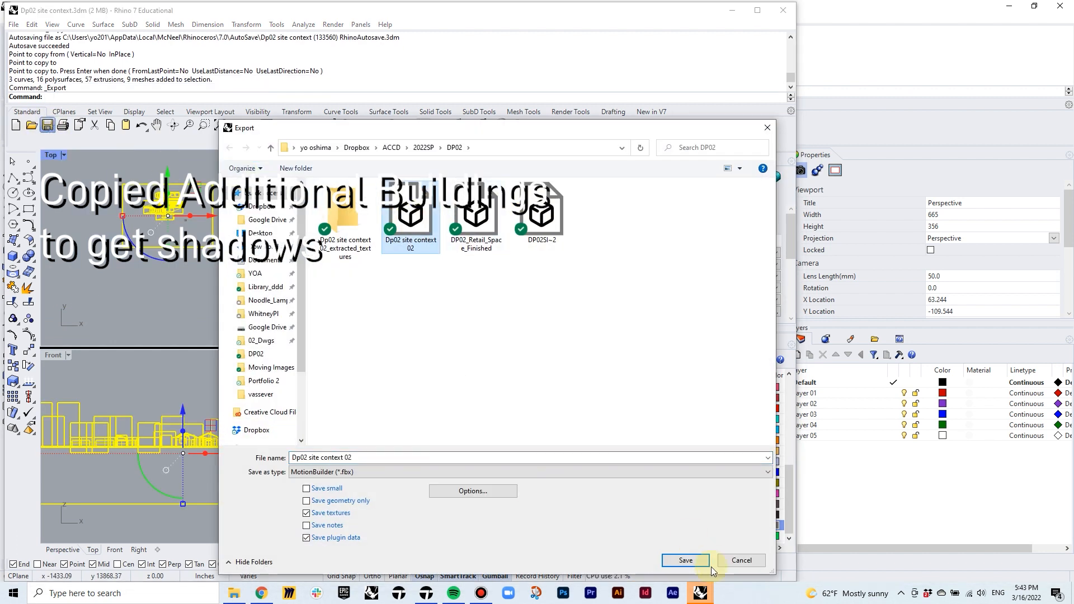
left_click(685, 558)
left_click(472, 386)
left_click(424, 594)
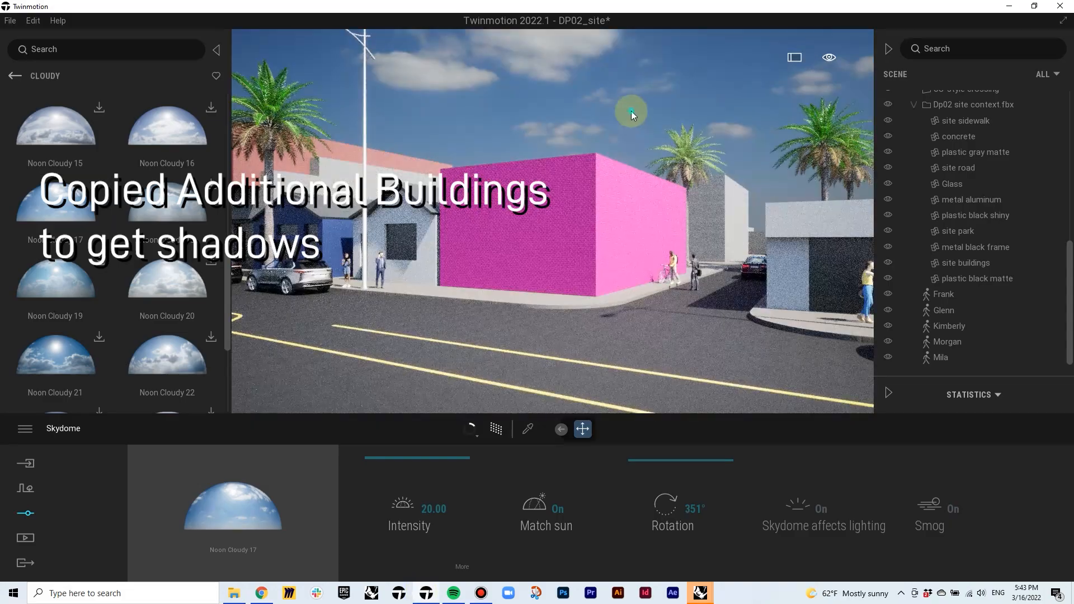
left_click(25, 463)
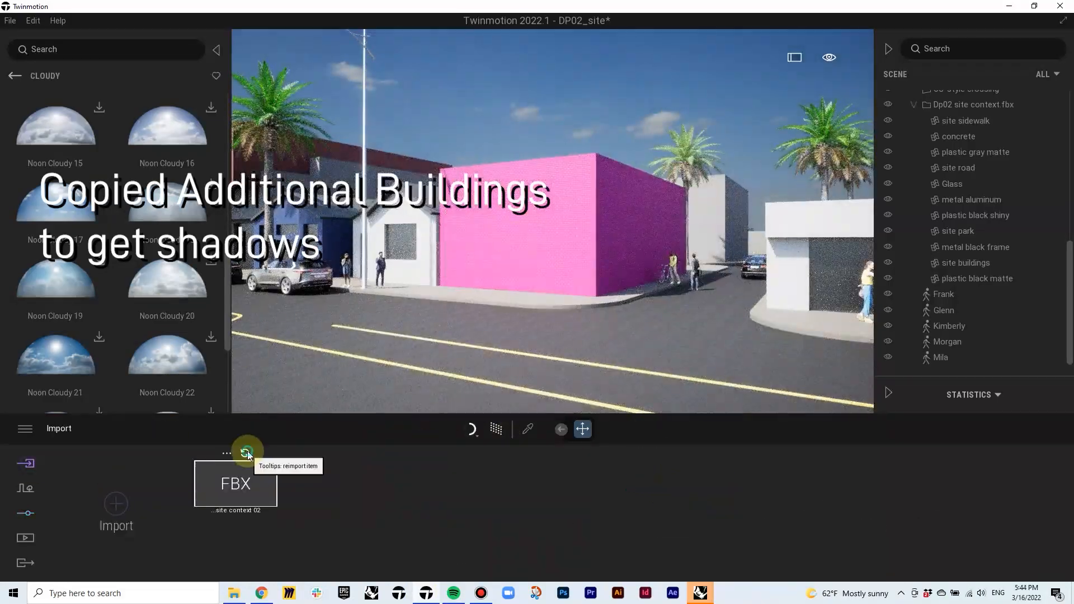
left_click(244, 453)
Open the DP02 project folder in File Explorer to check the exported files
left_click(234, 593)
left_click(473, 228)
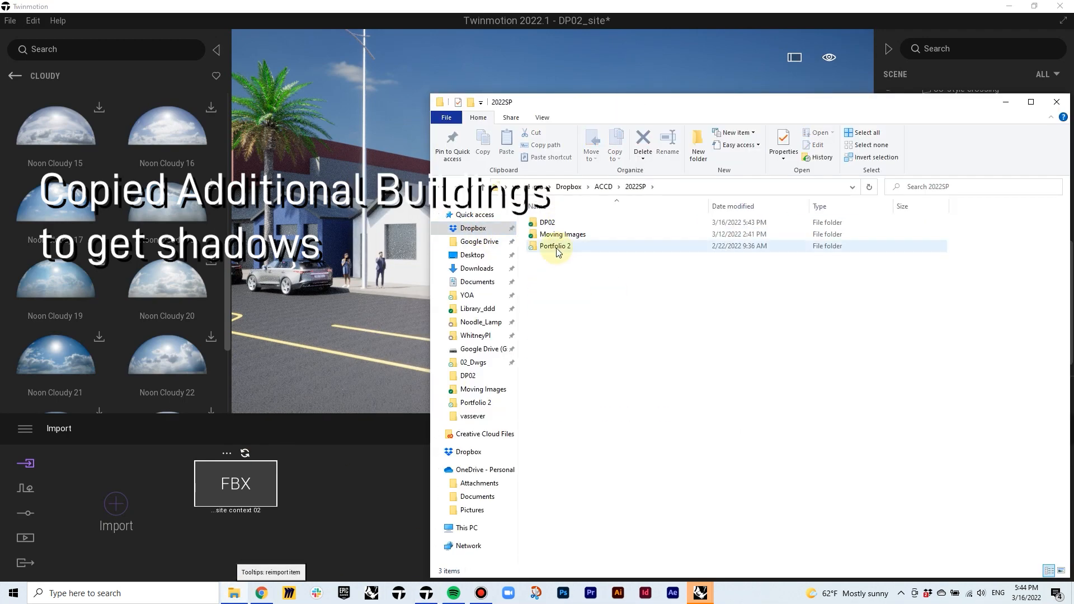
double_click(547, 222)
Select everything in the Rhino site model and export it as Dp02 site context 02.fbx
left_click(700, 598)
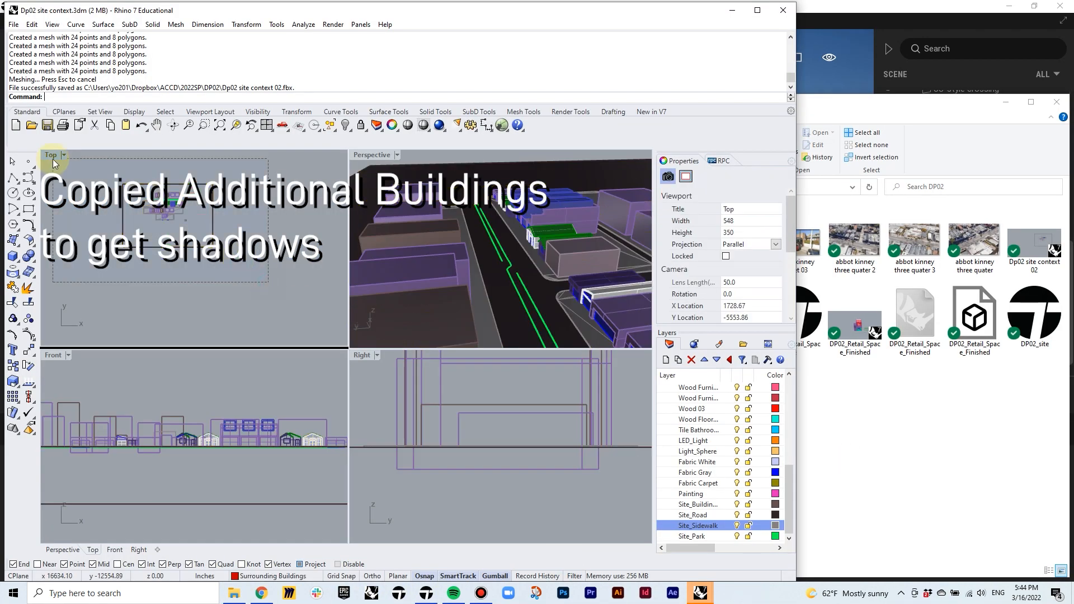
key("ctrl+a")
right_click(48, 126)
type("Dp02")
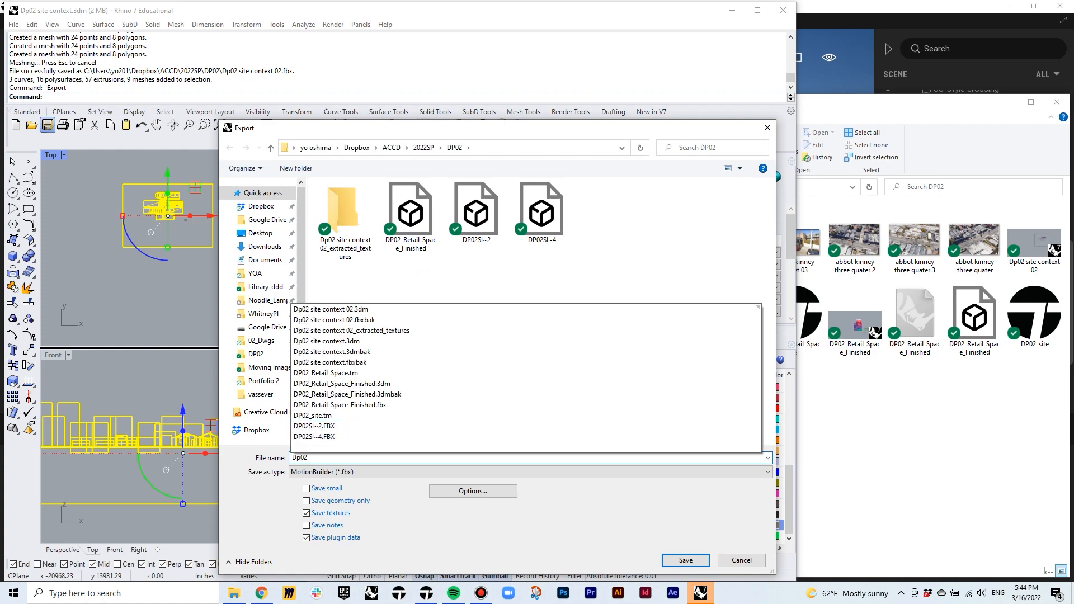
left_click(339, 320)
double_click(400, 459)
type("x")
key("Return")
key("Return")
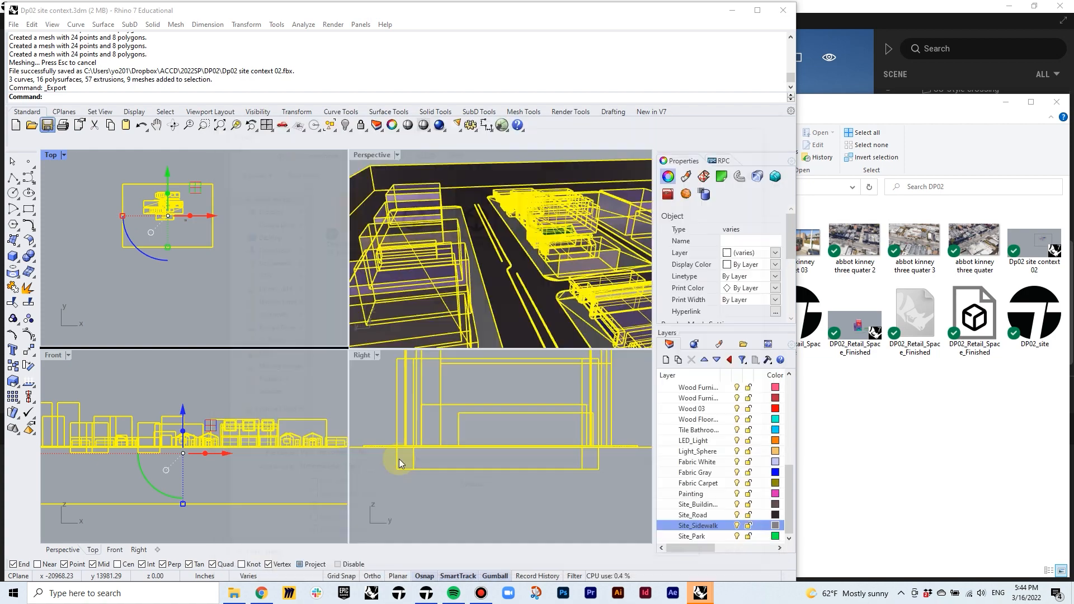
left_click(446, 312)
Reimport the site context FBX in Twinmotion and reapply Clean brick 07 to the pink building to correct its mapping
left_click(846, 8)
left_click(244, 455)
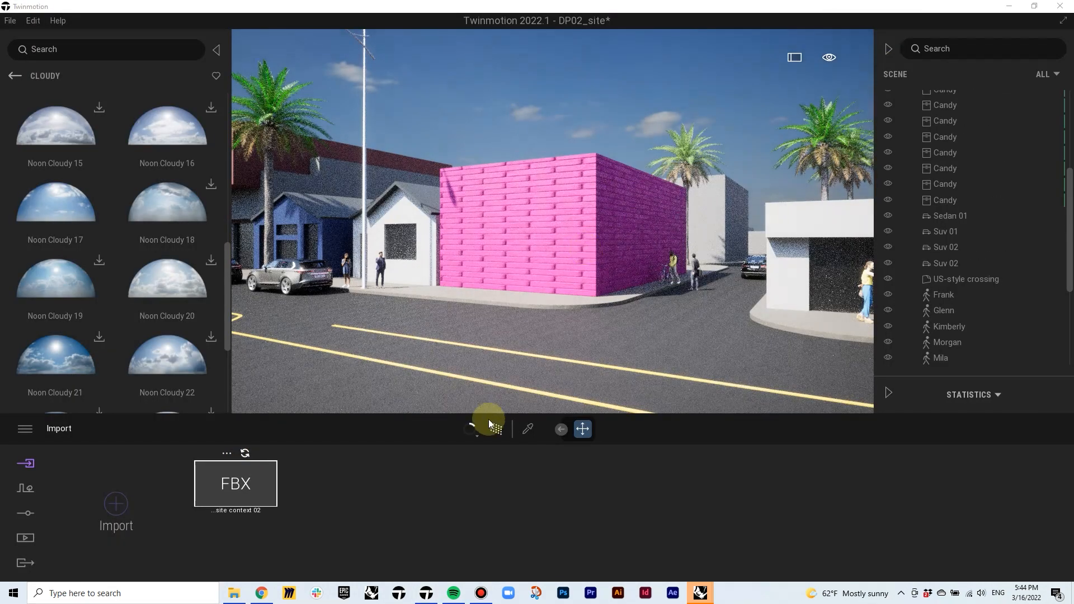
left_click(547, 267)
key("Escape")
Place a white Van 01 on the main road across from the small houses and preview the corner view with path tracing
right_click_drag(480, 183, 444, 204)
right_click_drag(560, 284, 391, 299)
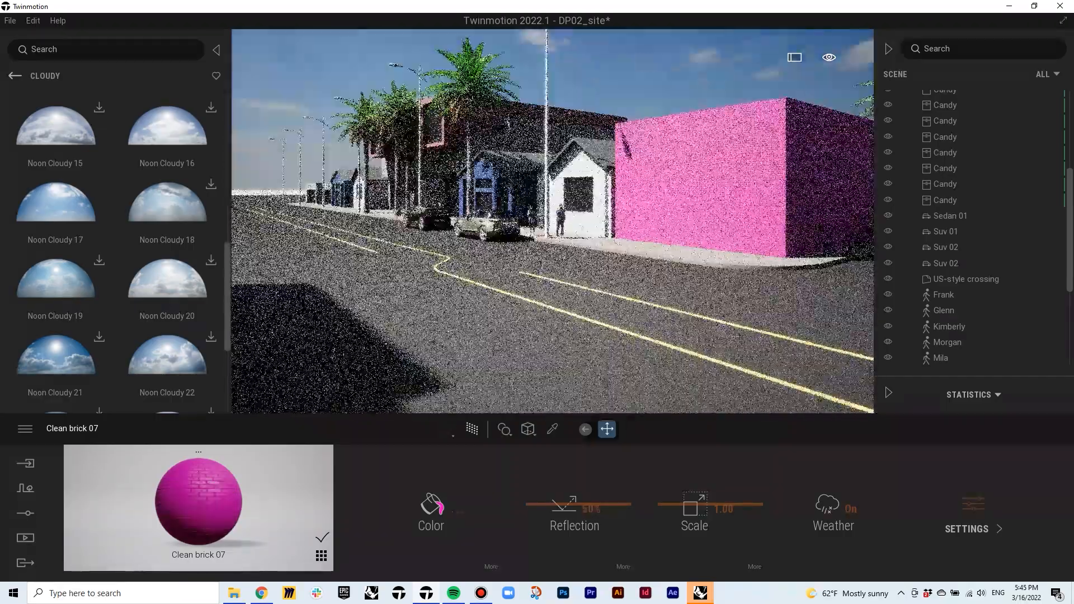
left_click(13, 76)
left_click(13, 76)
left_click(63, 142)
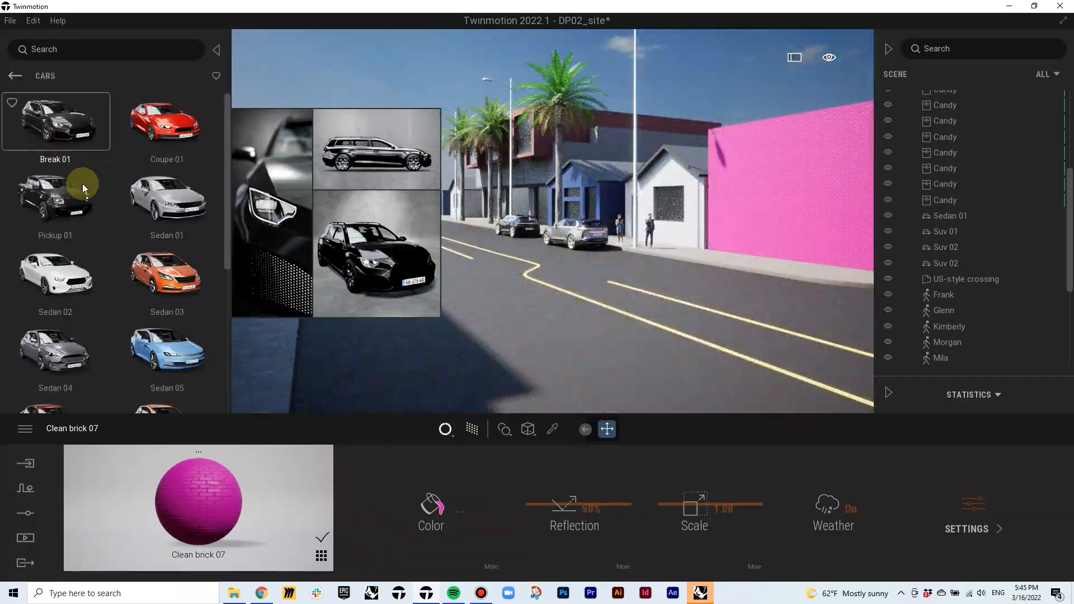
scroll(82, 224, "down", 5)
left_click_drag(156, 361, 415, 285)
right_click_drag(415, 284, 313, 288)
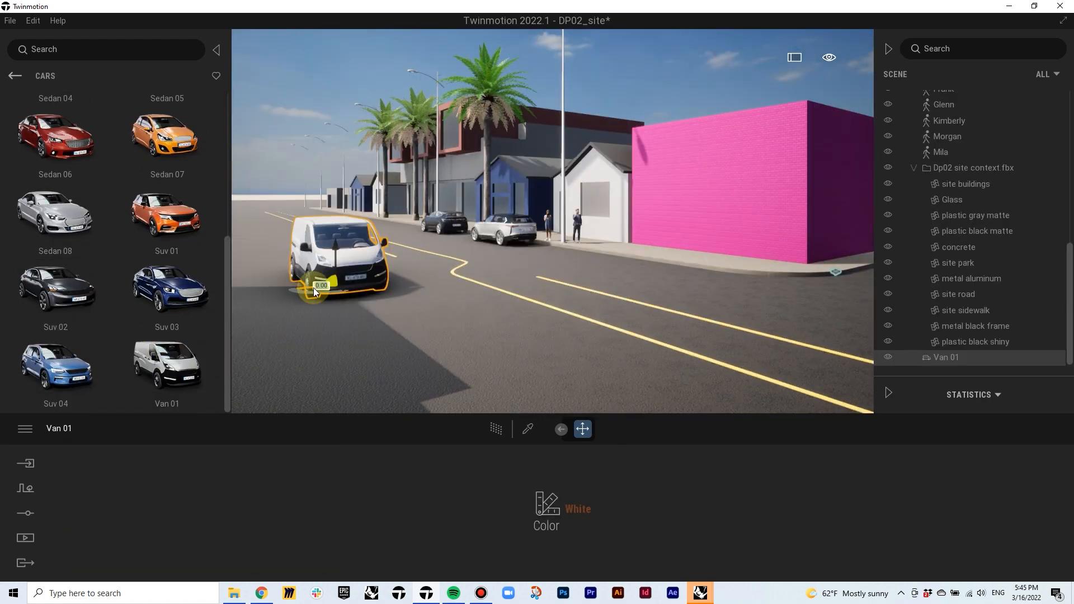
left_click_drag(313, 288, 375, 301)
right_click_drag(612, 307, 743, 302)
right_click_drag(447, 313, 417, 330)
left_click(497, 429)
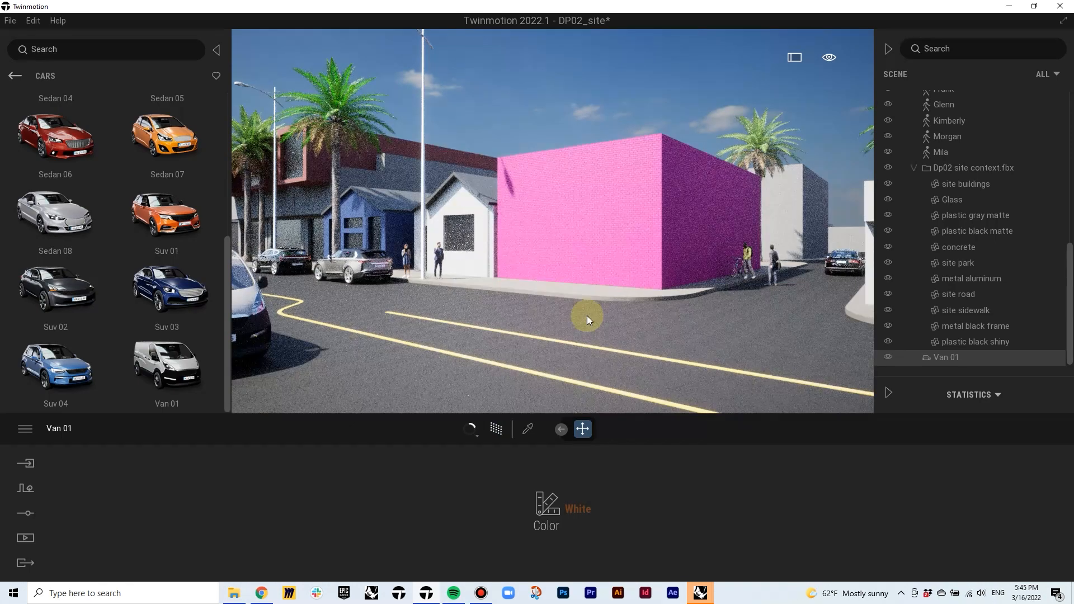
Select all the Candy street lamps together and move them downward
left_click(496, 429)
scroll(965, 247, "up", 5)
left_click(951, 152)
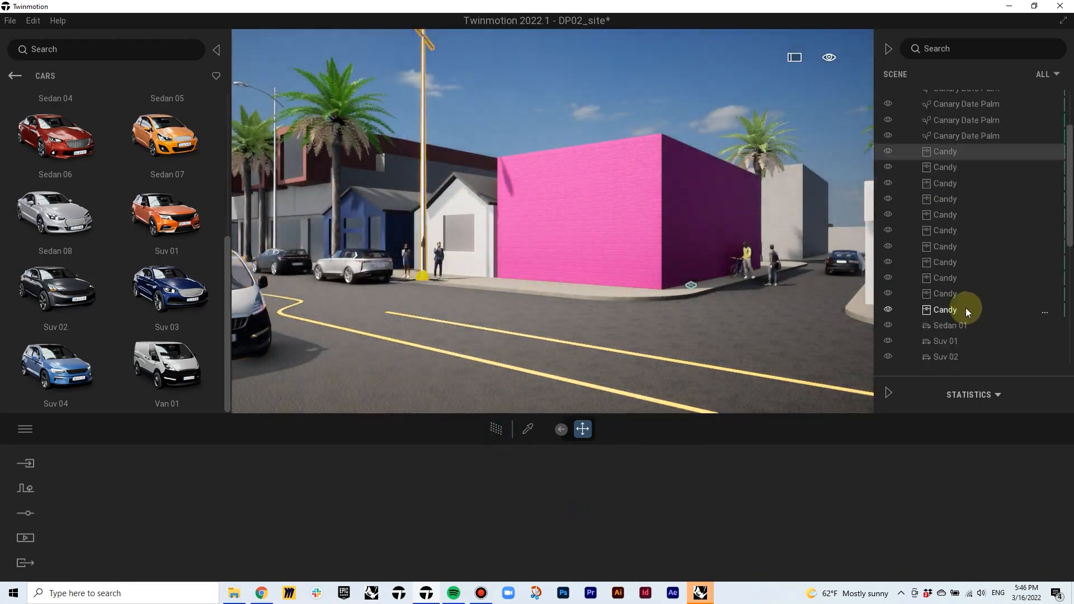
left_click(966, 310, "shift")
left_click_drag(542, 263, 542, 300)
left_click(574, 122)
right_click_drag(585, 106, 582, 108)
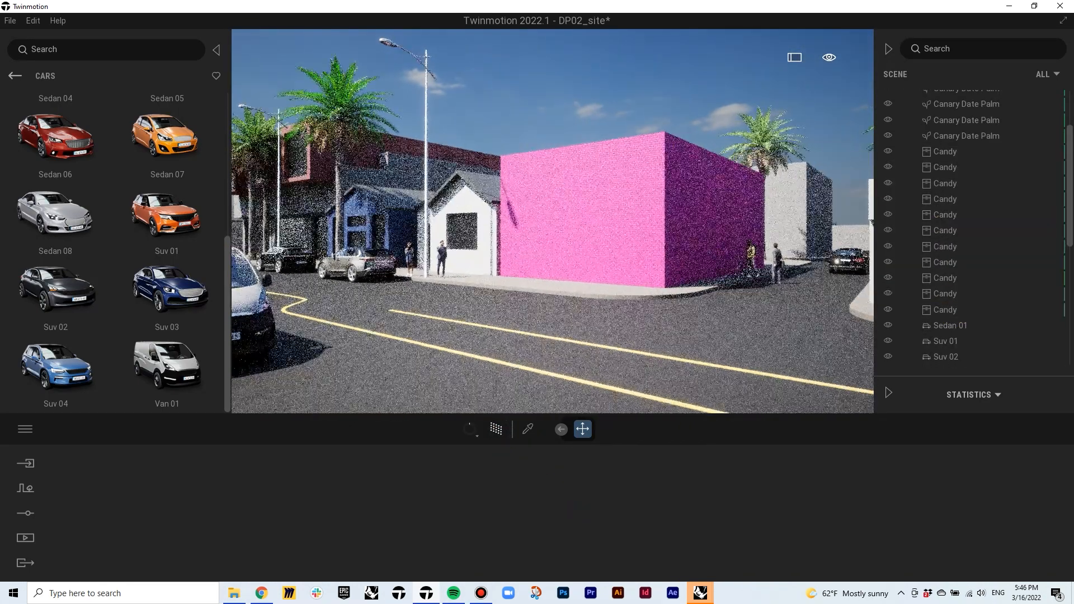
Create a media image of the path-traced street corner view
left_click(25, 538)
left_click(234, 529)
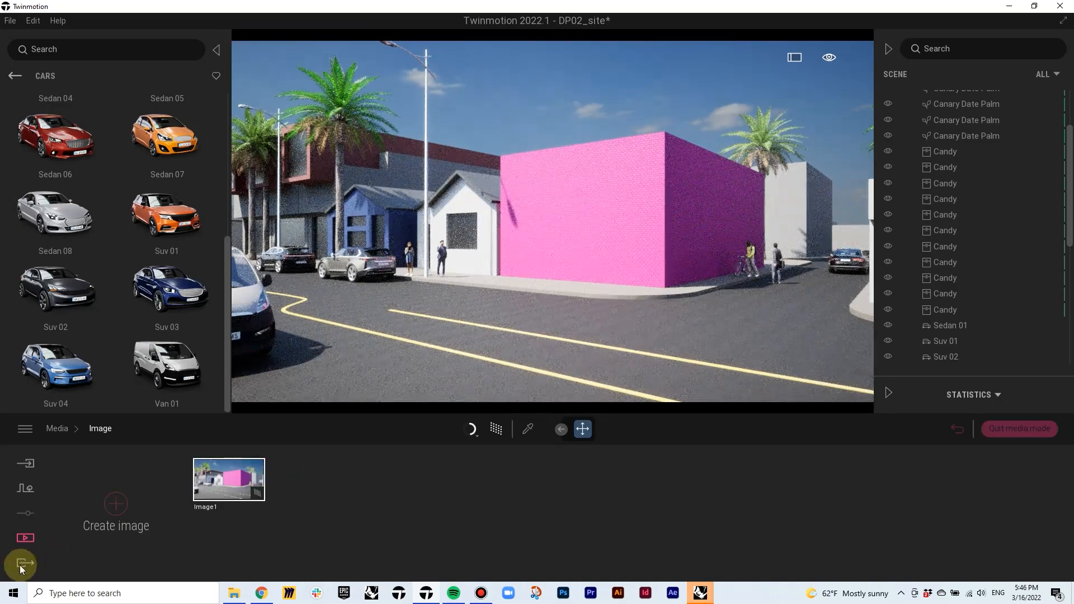